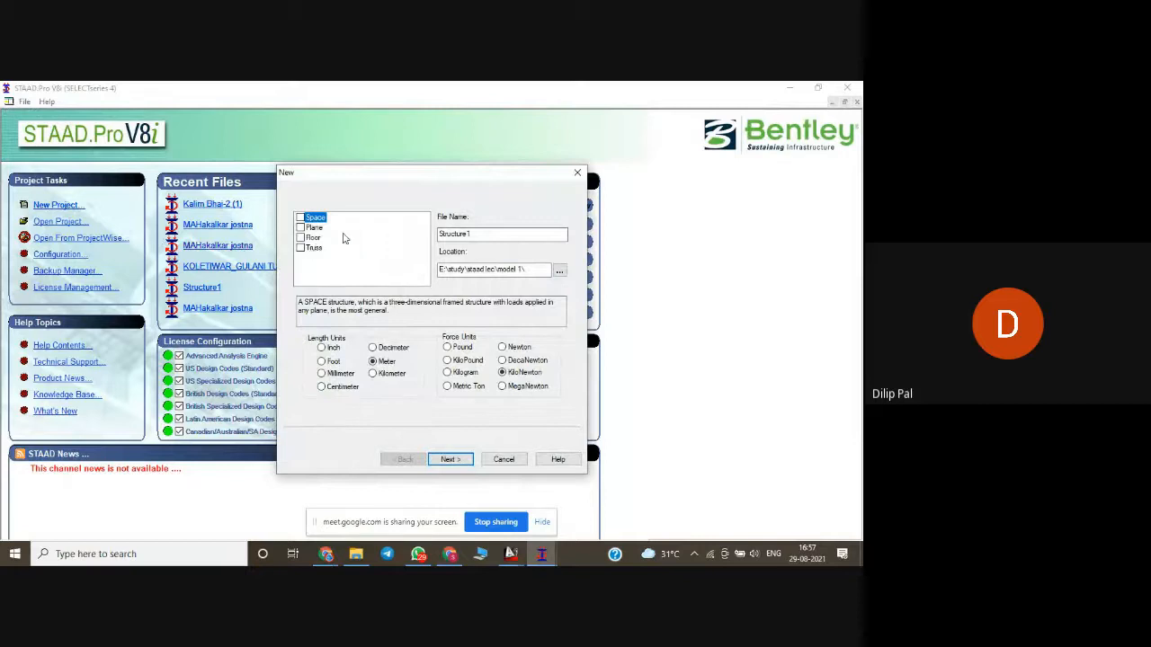
# - Create a Plane structure file named Structure2 in metres and kilonewtons, starting with the Add Beam option
pyautogui.click(478, 234)
pyautogui.press('BackSpace')
pyautogui.write('2')
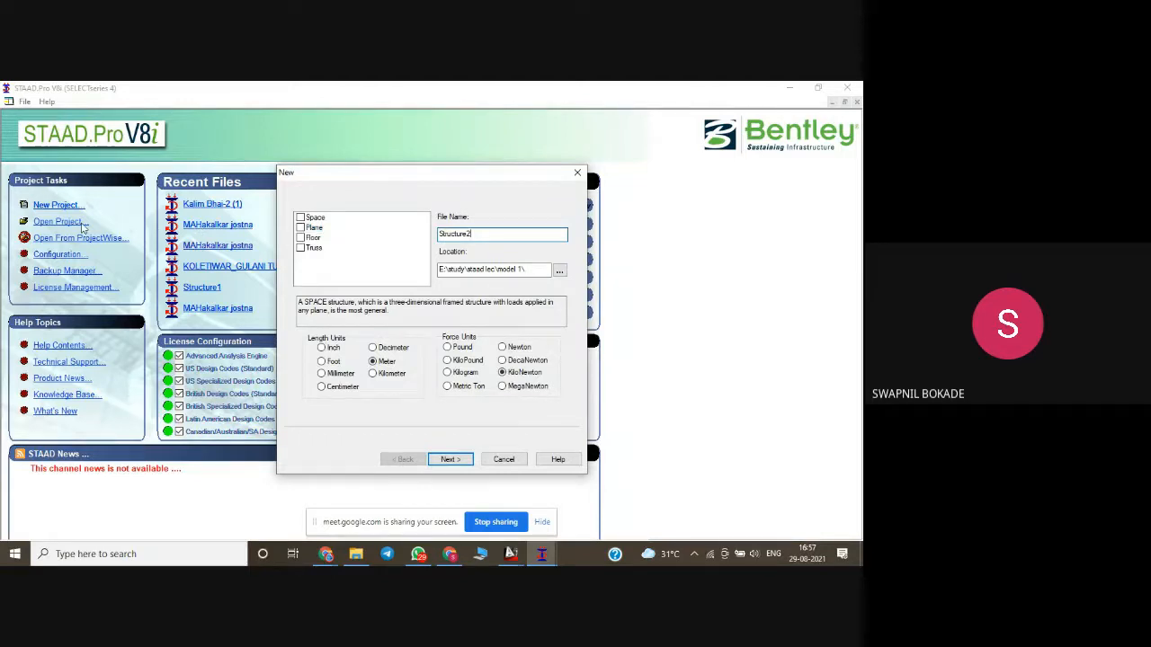
pyautogui.click(300, 228)
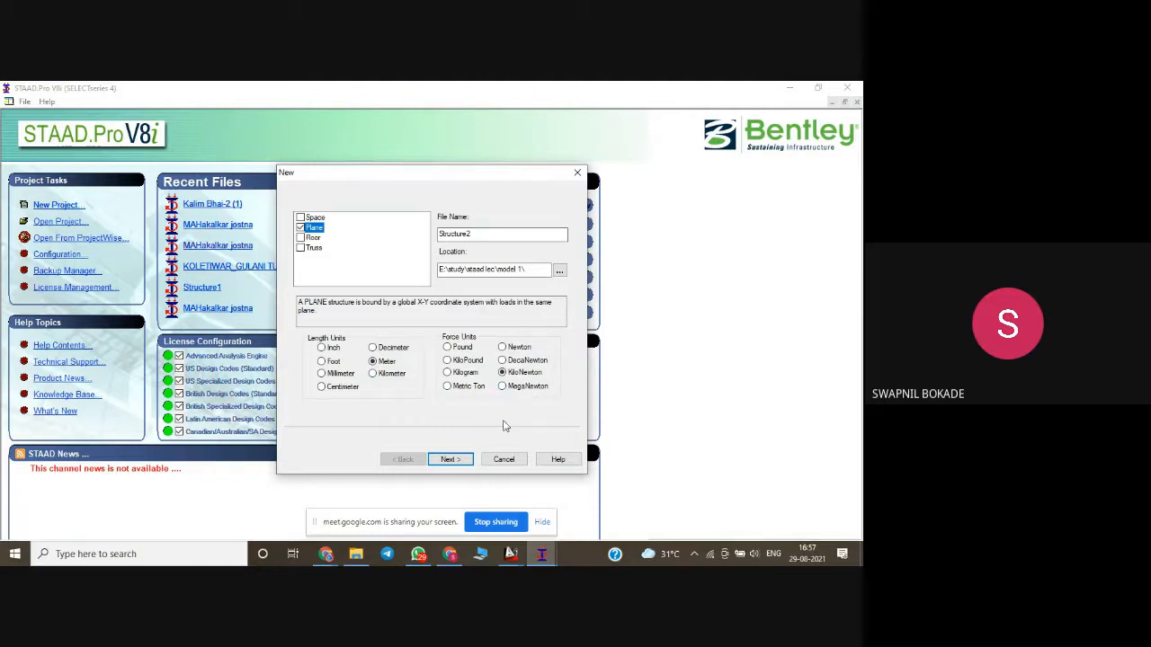
pyautogui.click(450, 460)
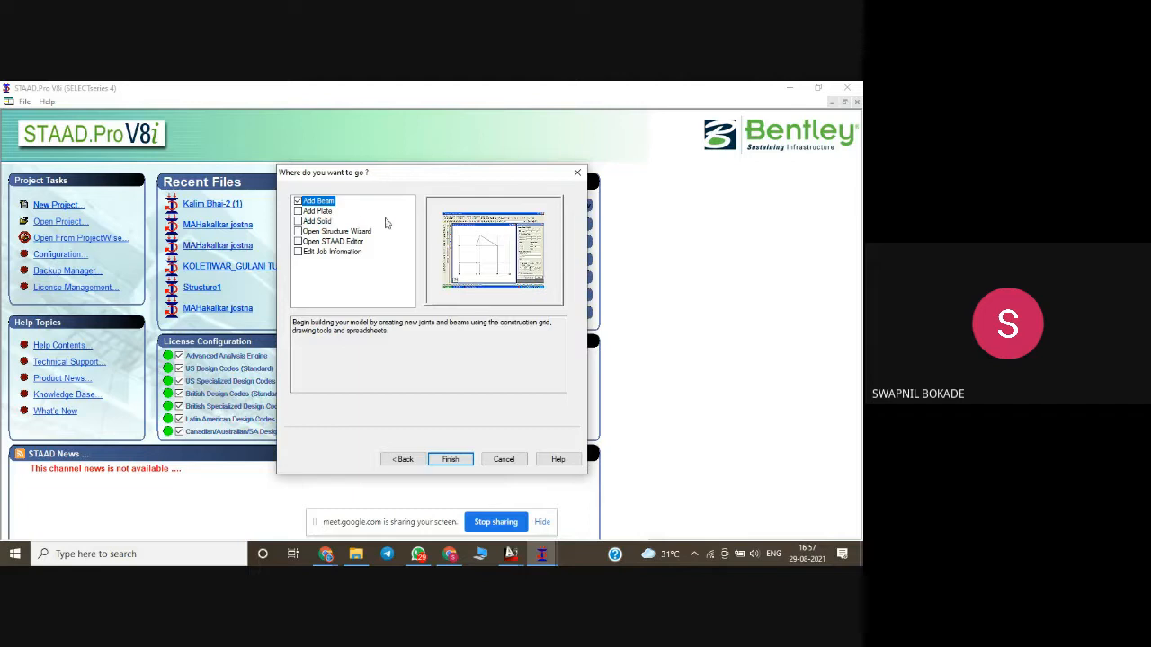
pyautogui.click(450, 459)
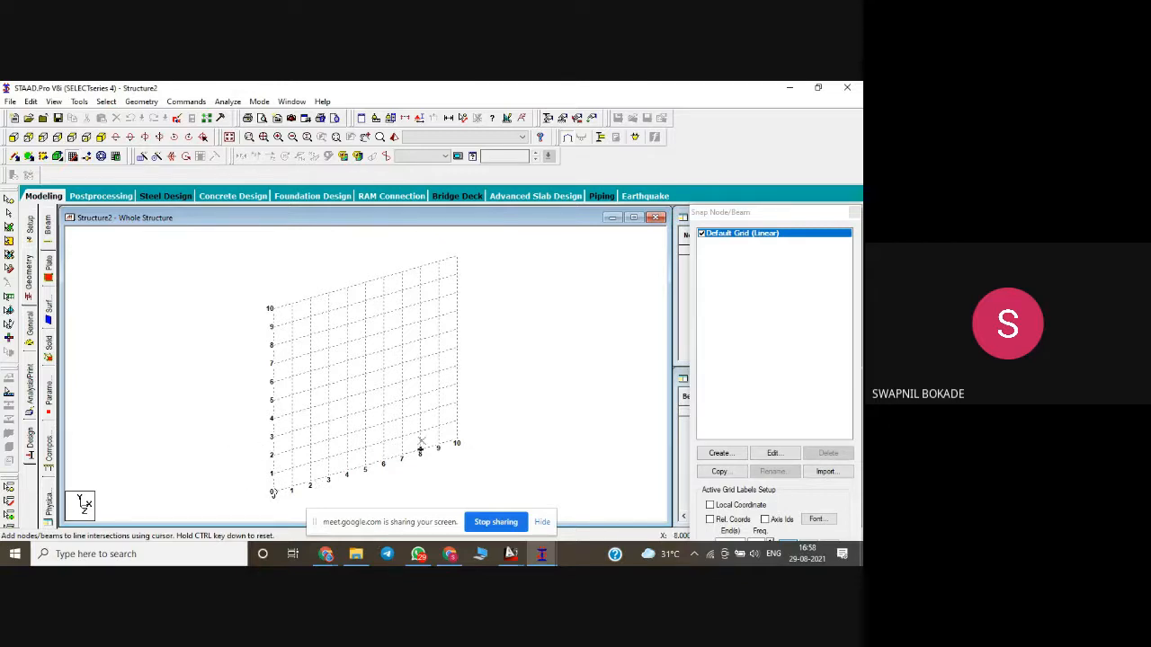
# - Place a node at the snap grid origin without completing a beam, and close the Snap Node/Beam grid
pyautogui.click(272, 500)
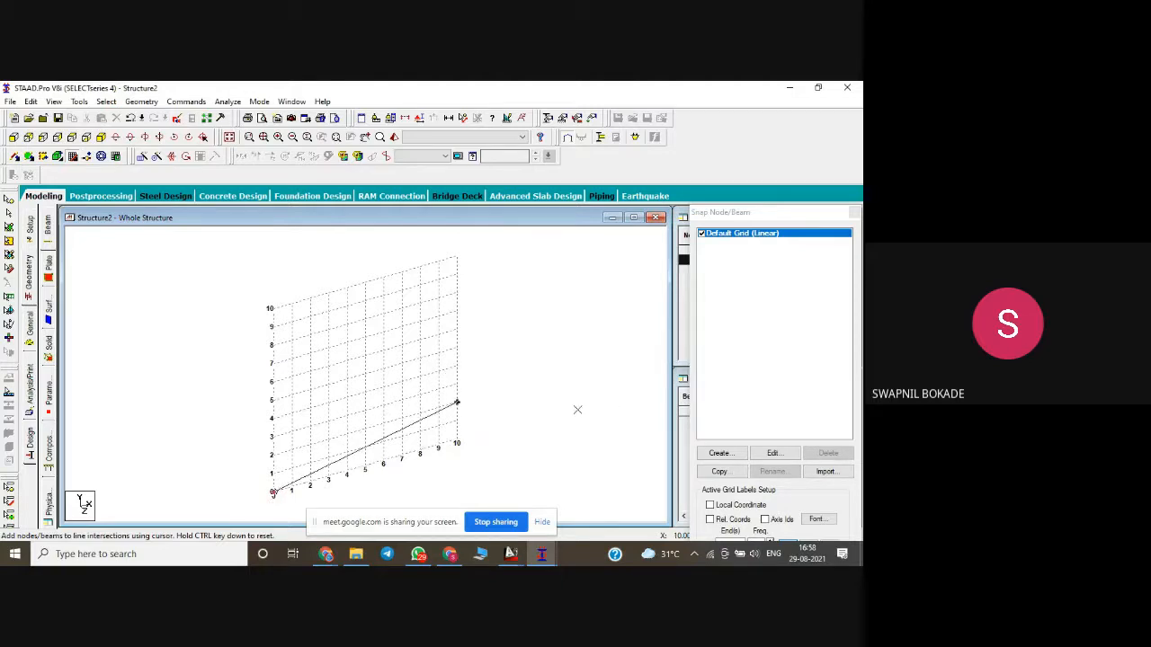
pyautogui.press('Escape')
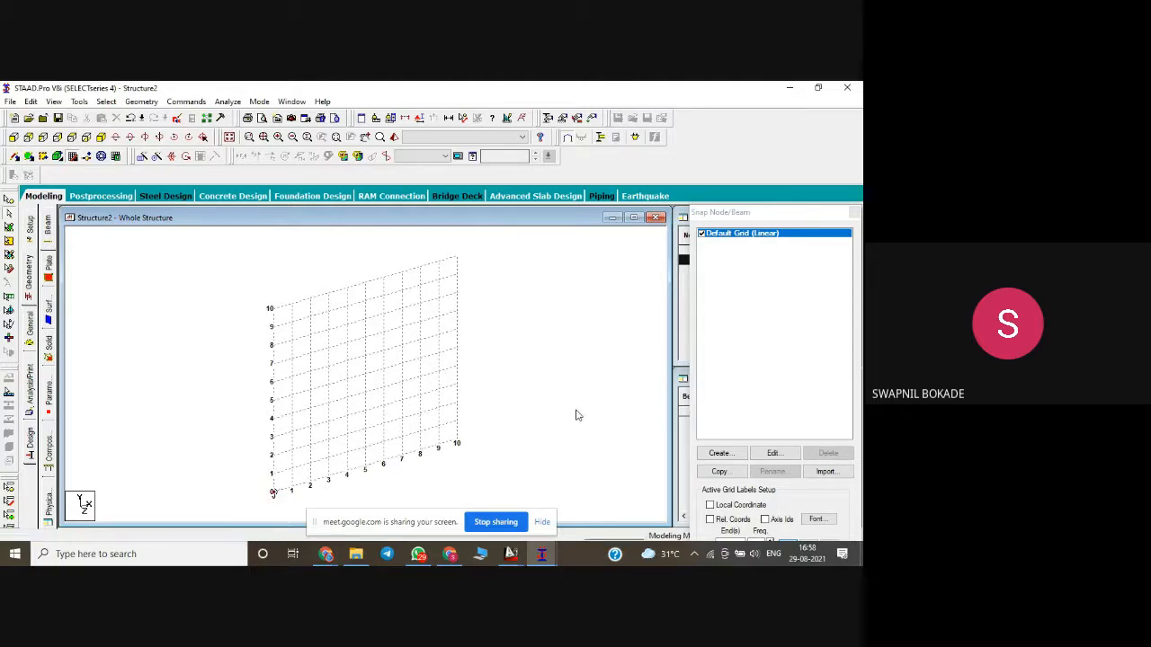
pyautogui.click(853, 212)
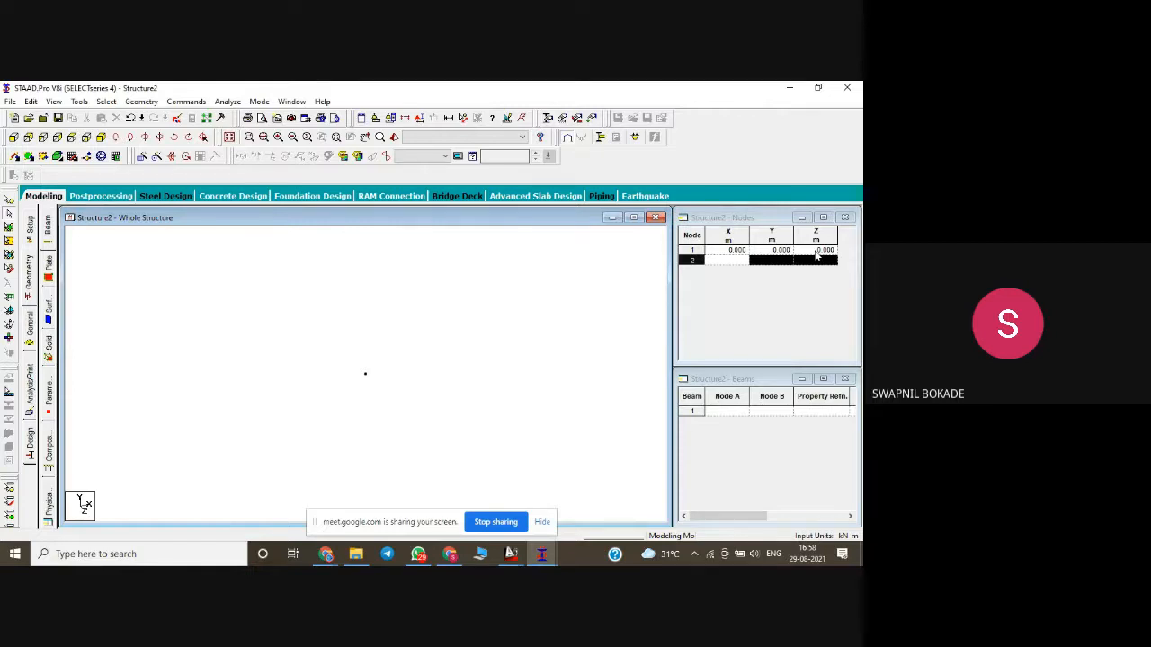
# - Add nodes 2, 3 and 4 to the Nodes table at X = 3, 5 and 8 m
pyautogui.click(736, 261)
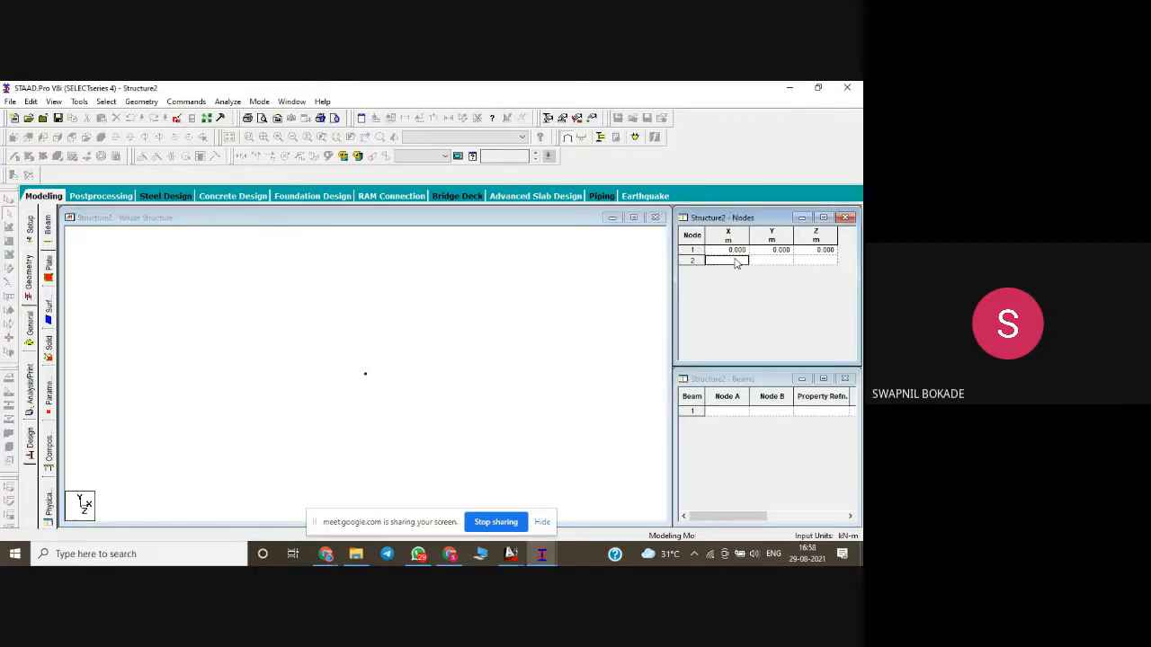
pyautogui.write('3')
pyautogui.press('Return')
pyautogui.click(735, 271)
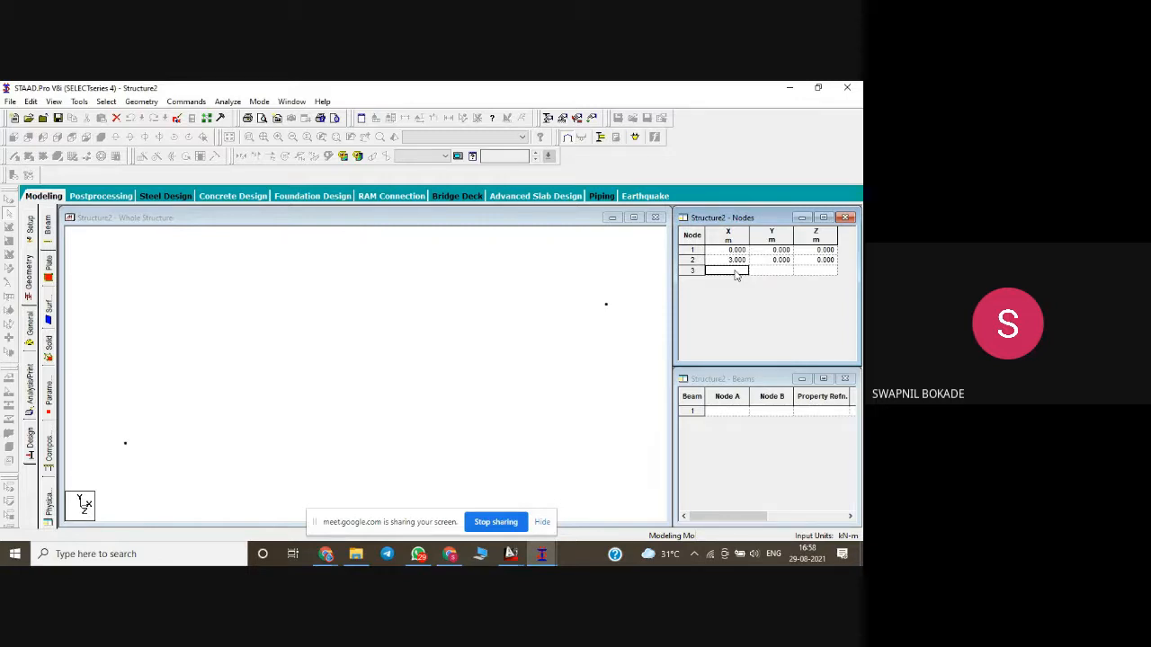
pyautogui.write('5')
pyautogui.press('Tab')
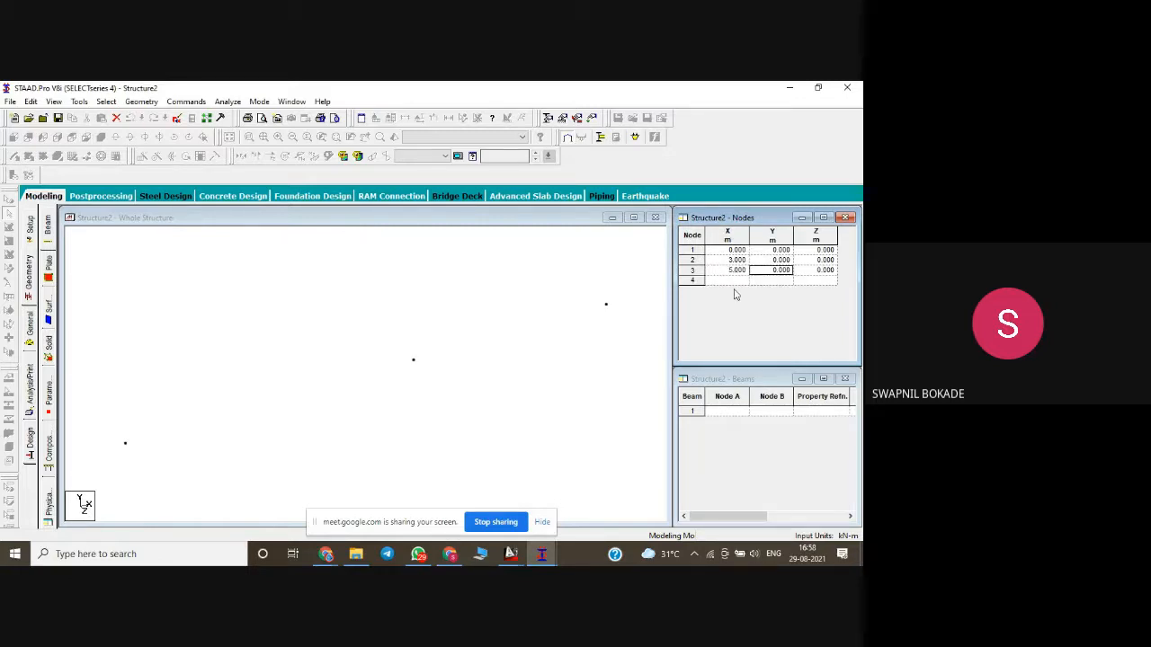
pyautogui.click(734, 282)
pyautogui.write('8')
pyautogui.press('Tab')
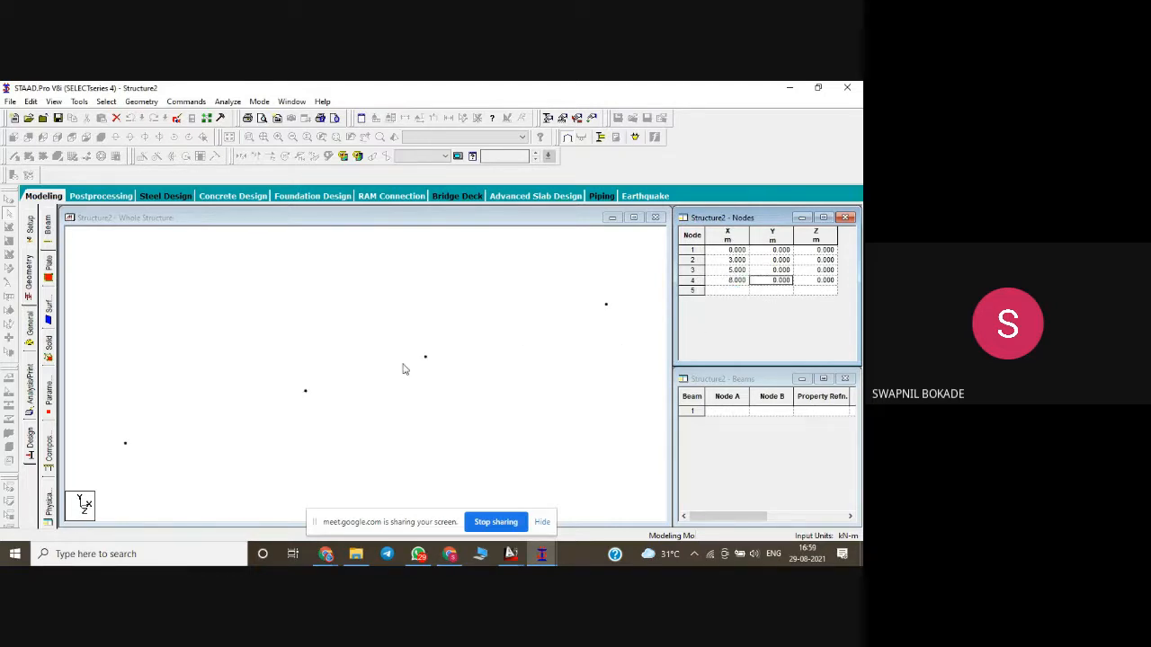
# - Draw beams connecting the four nodes in sequence with the Add Beams tool, and end the command
pyautogui.click(154, 299)
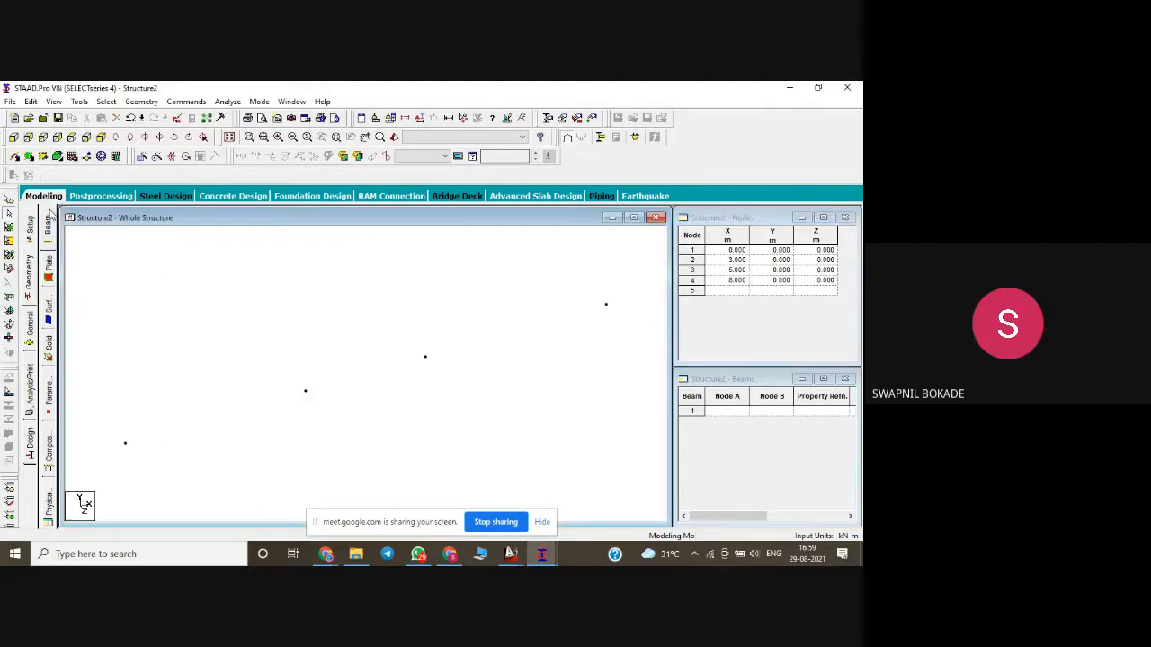
pyautogui.click(15, 158)
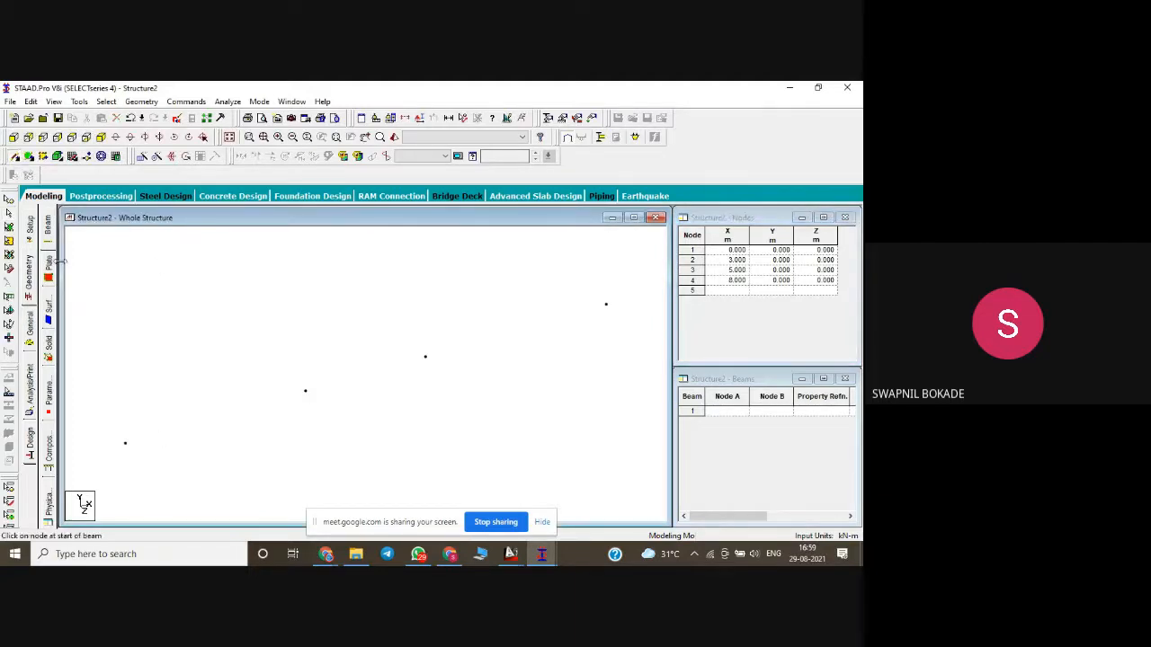
pyautogui.click(126, 442)
pyautogui.click(306, 392)
pyautogui.moveTo(306, 393); pyautogui.dragTo(606, 306)
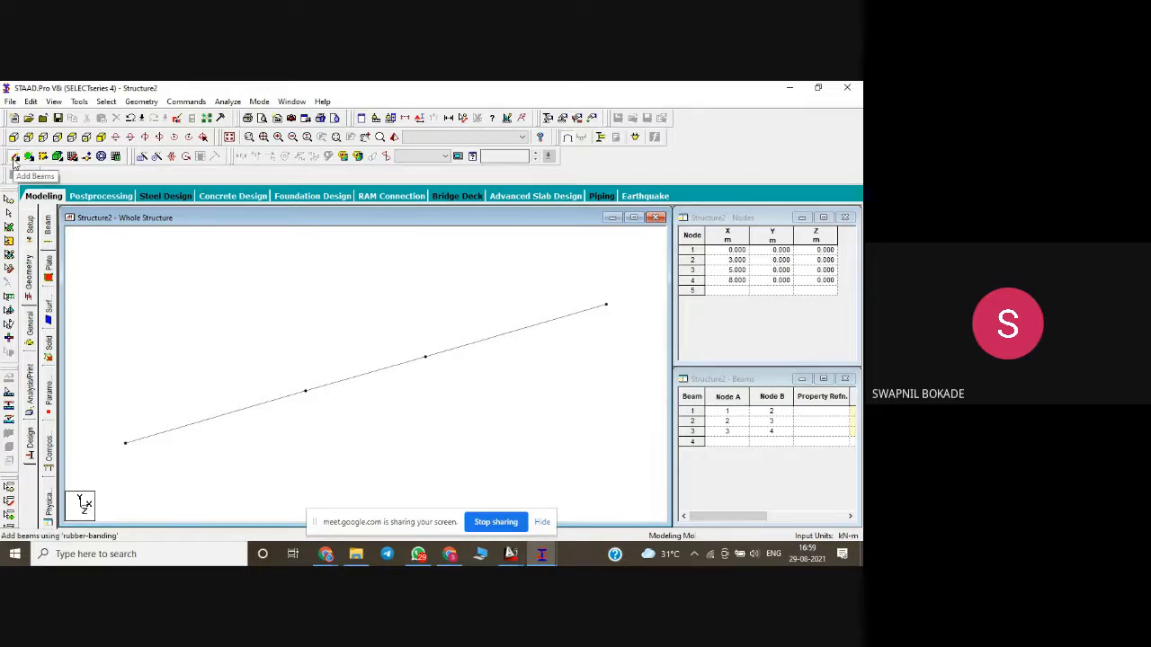
pyautogui.click(14, 158)
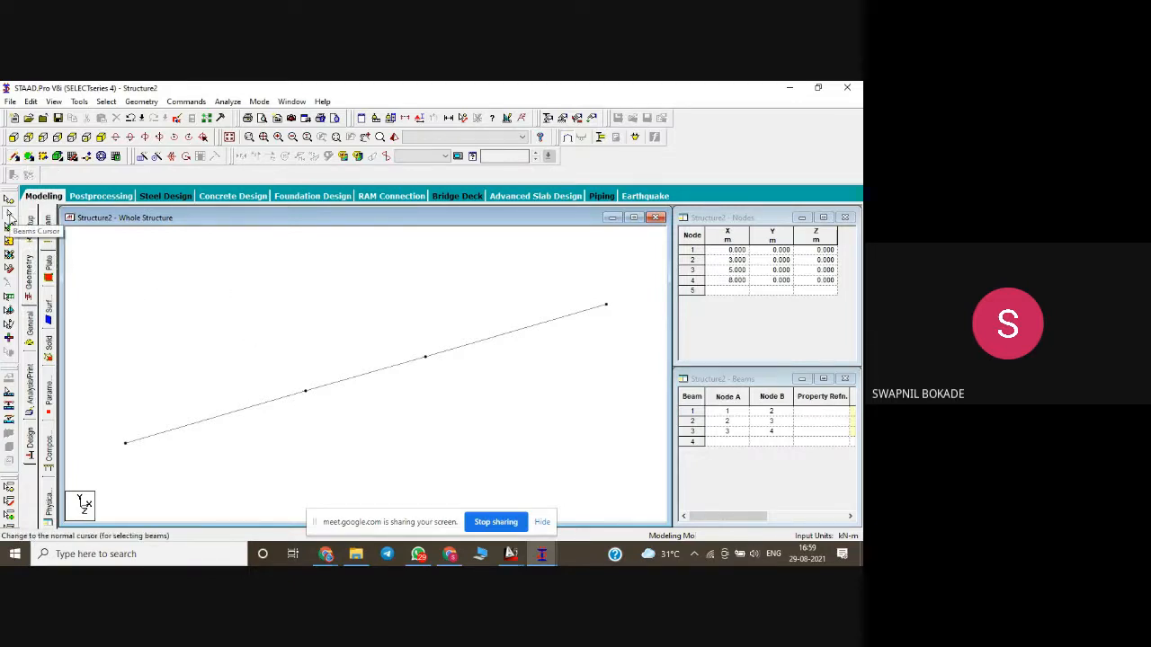
# - Inspect the geometry details of each of the three beams, checking their lengths and end node coordinates
pyautogui.click(9, 220)
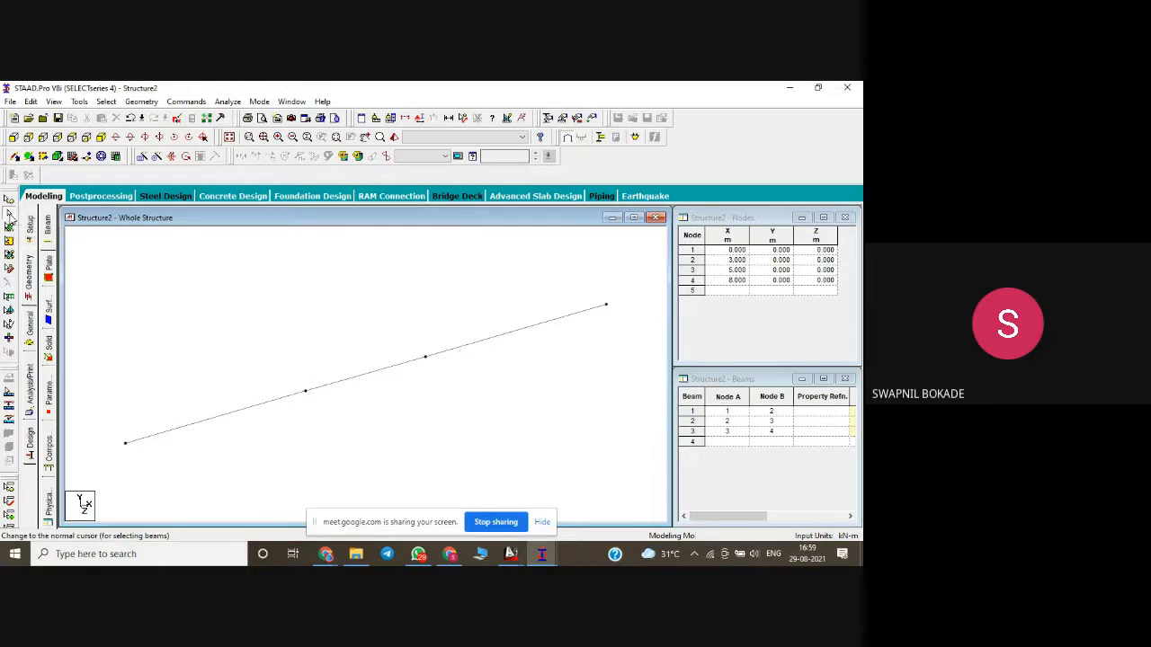
pyautogui.doubleClick(200, 421)
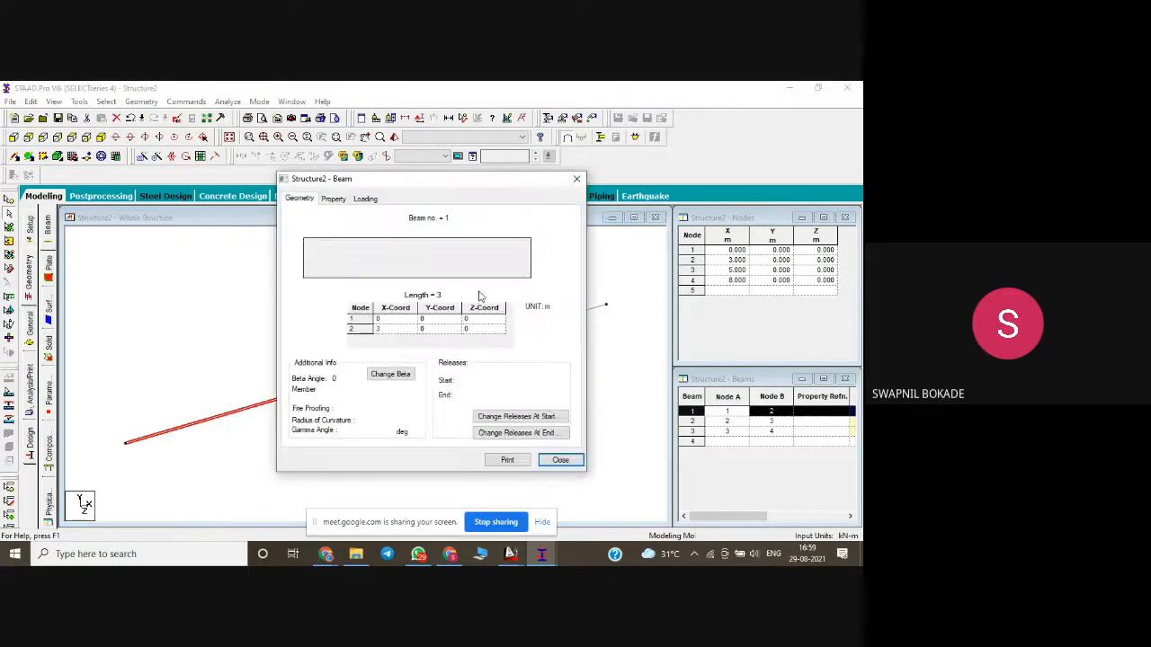
pyautogui.moveTo(396, 183); pyautogui.dragTo(680, 160)
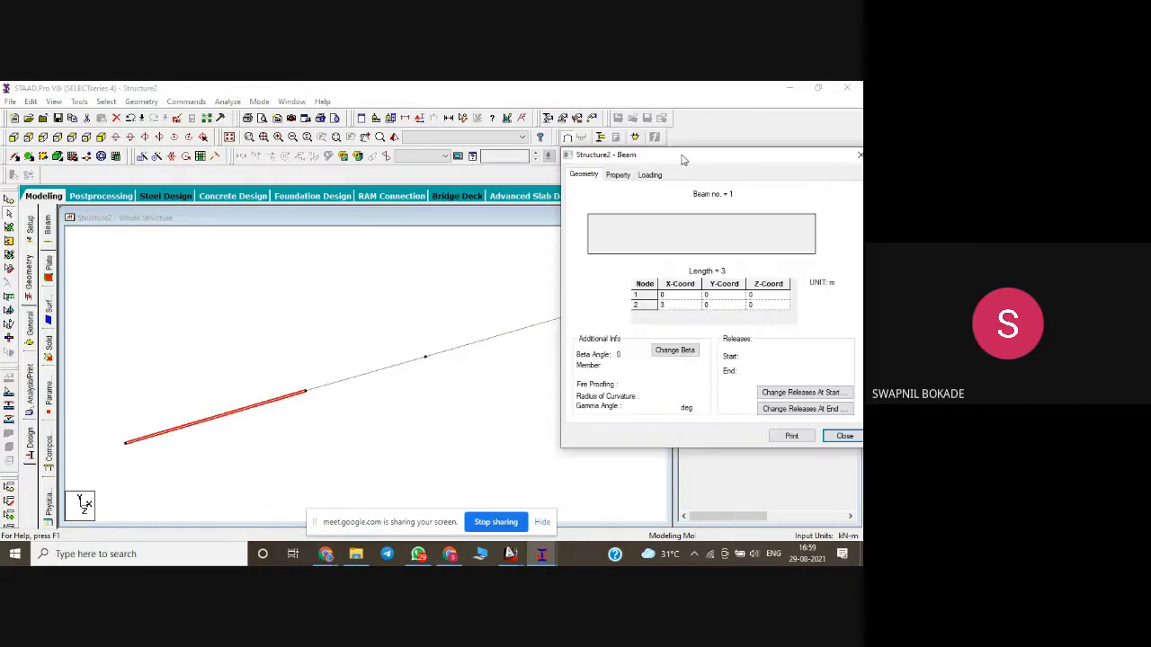
pyautogui.doubleClick(407, 365)
pyautogui.moveTo(688, 163); pyautogui.dragTo(457, 138)
pyautogui.doubleClick(508, 336)
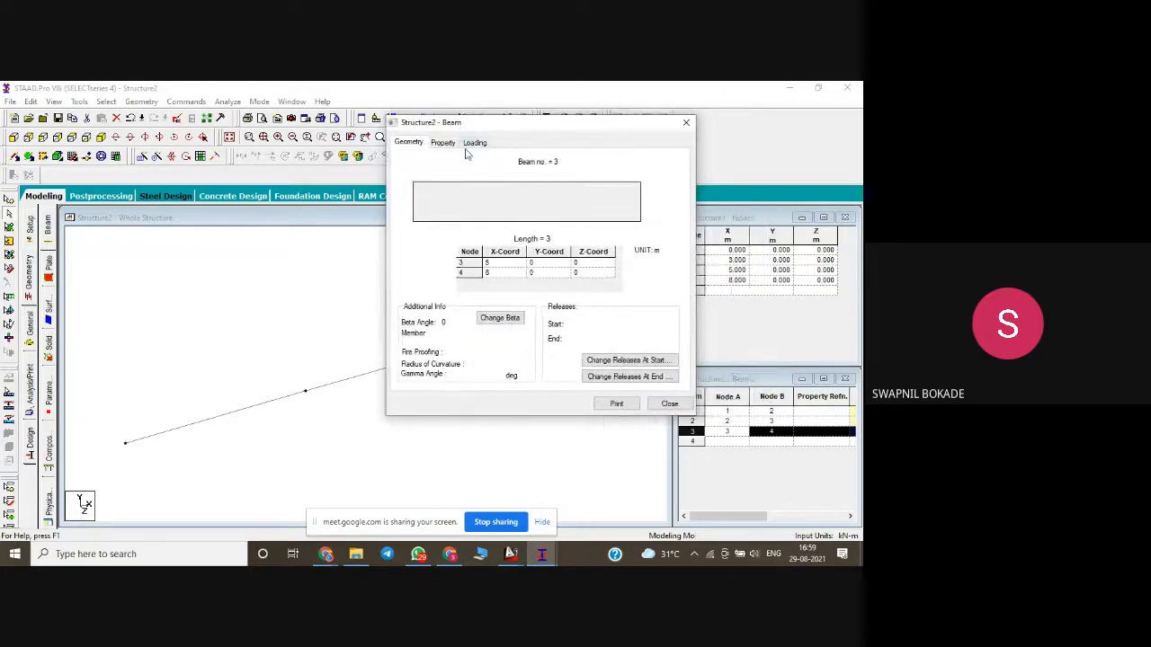
pyautogui.click(688, 123)
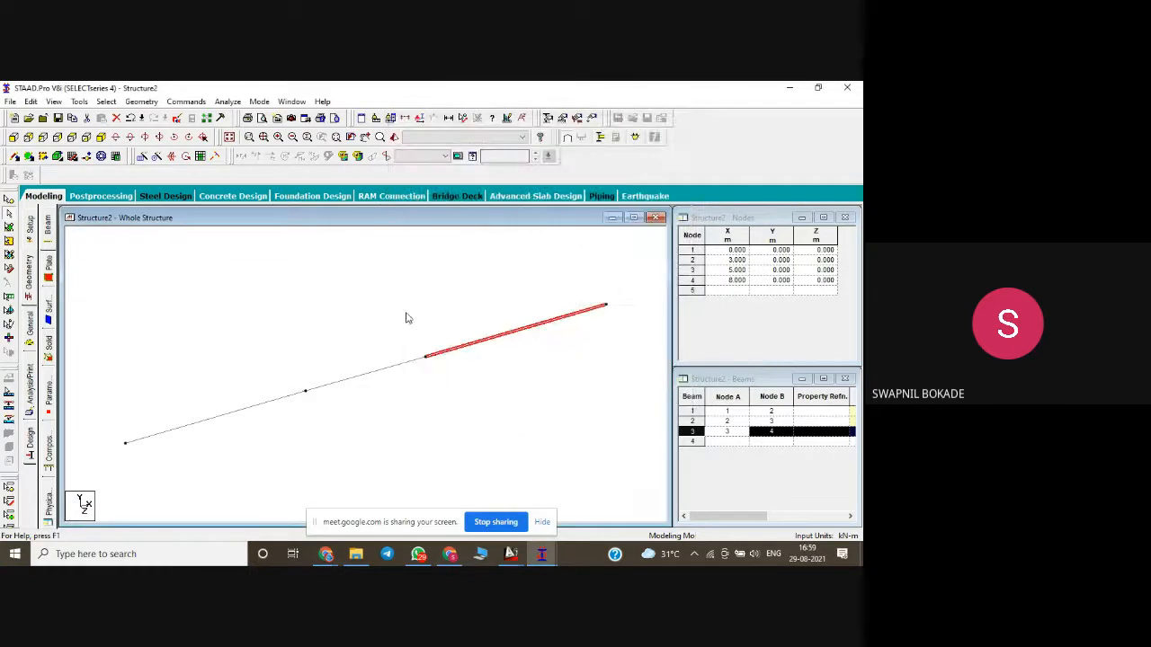
pyautogui.click(409, 317)
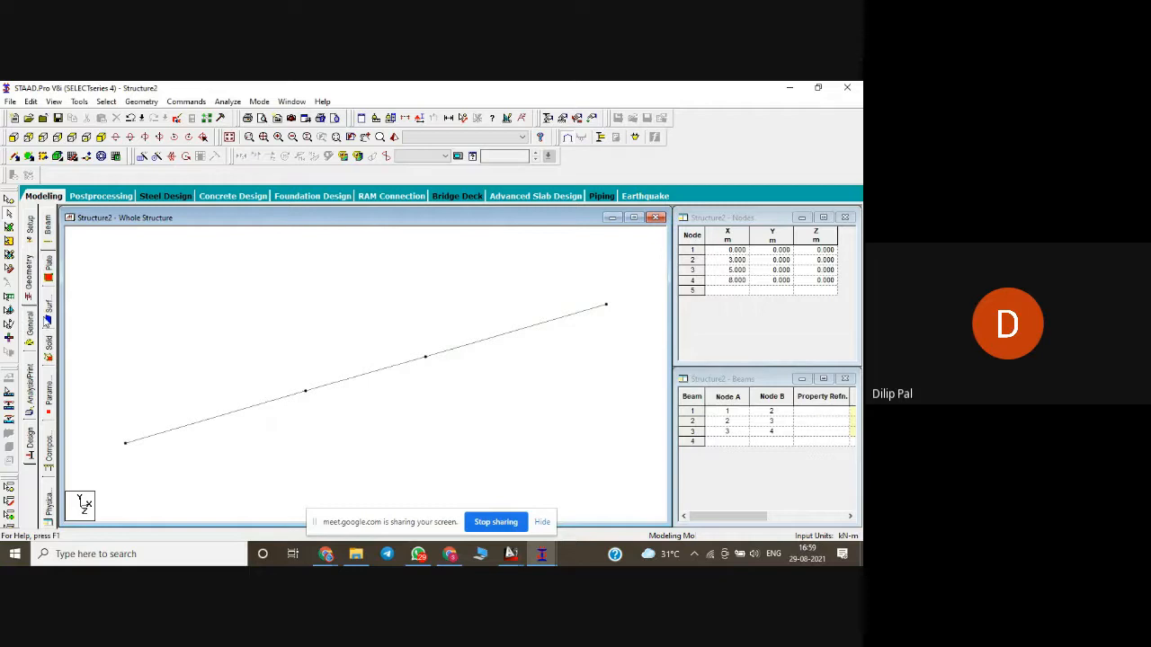
# - Start defining a new section property with the Rectangle shape and CONCRETE material
pyautogui.click(30, 324)
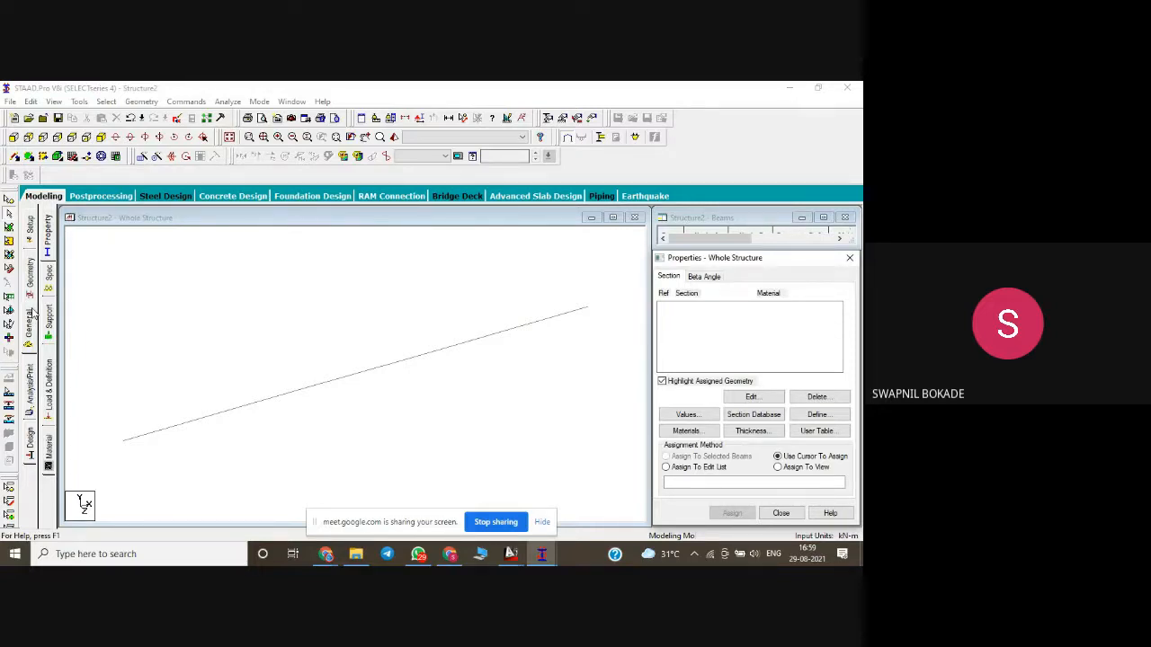
pyautogui.click(804, 420)
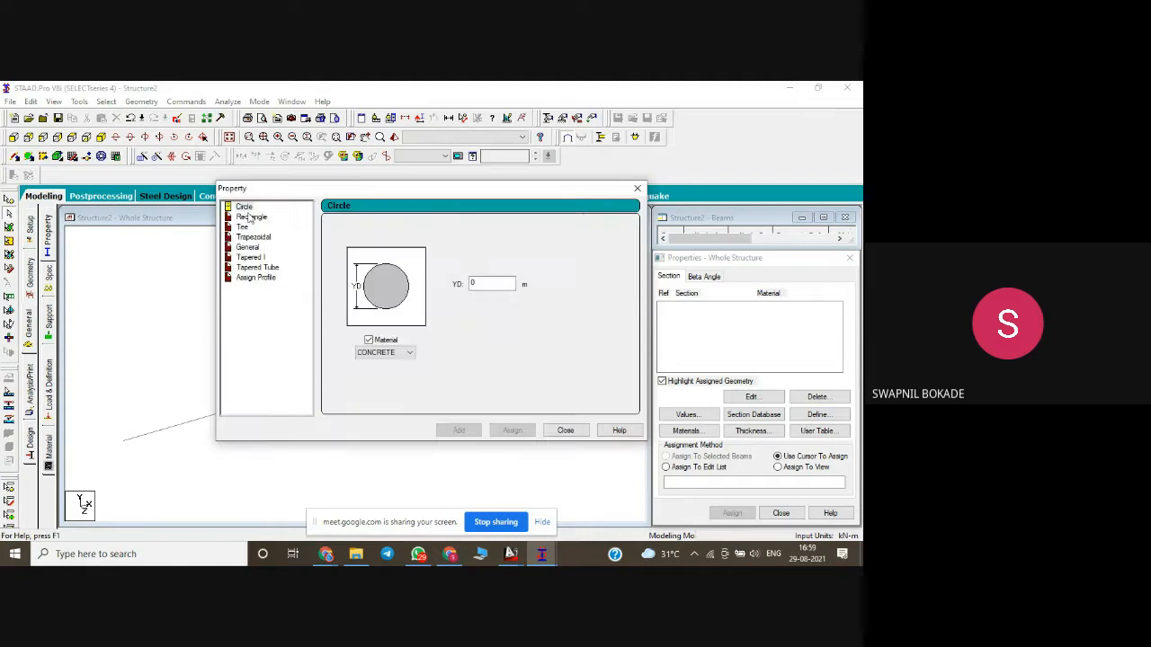
pyautogui.click(251, 217)
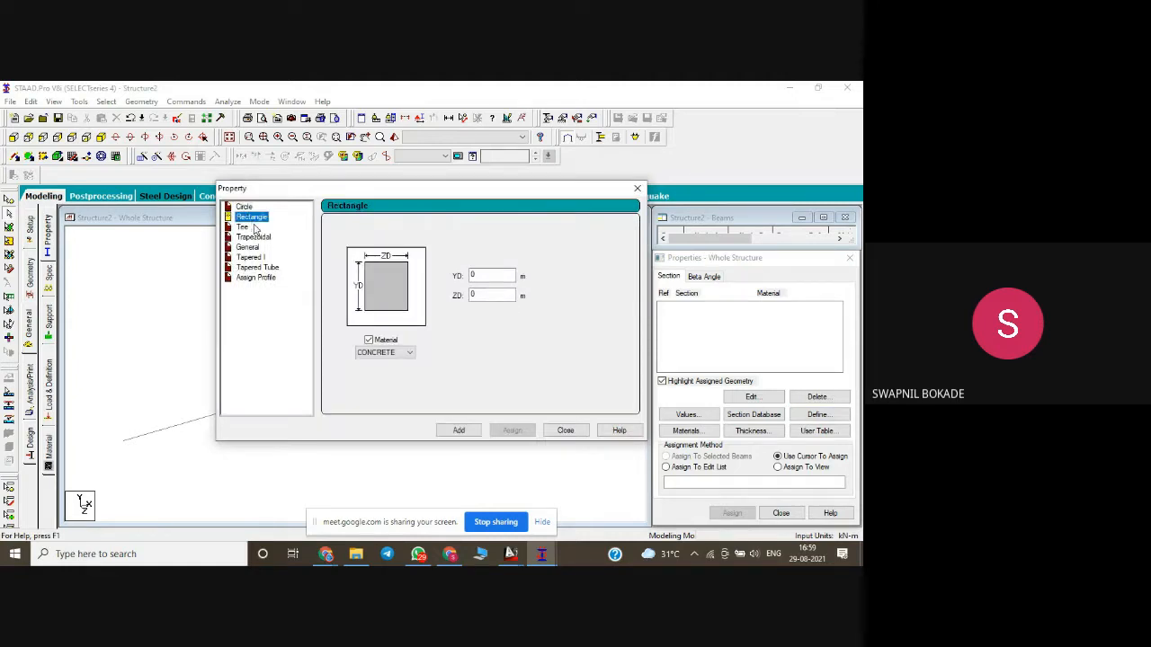
pyautogui.click(501, 276)
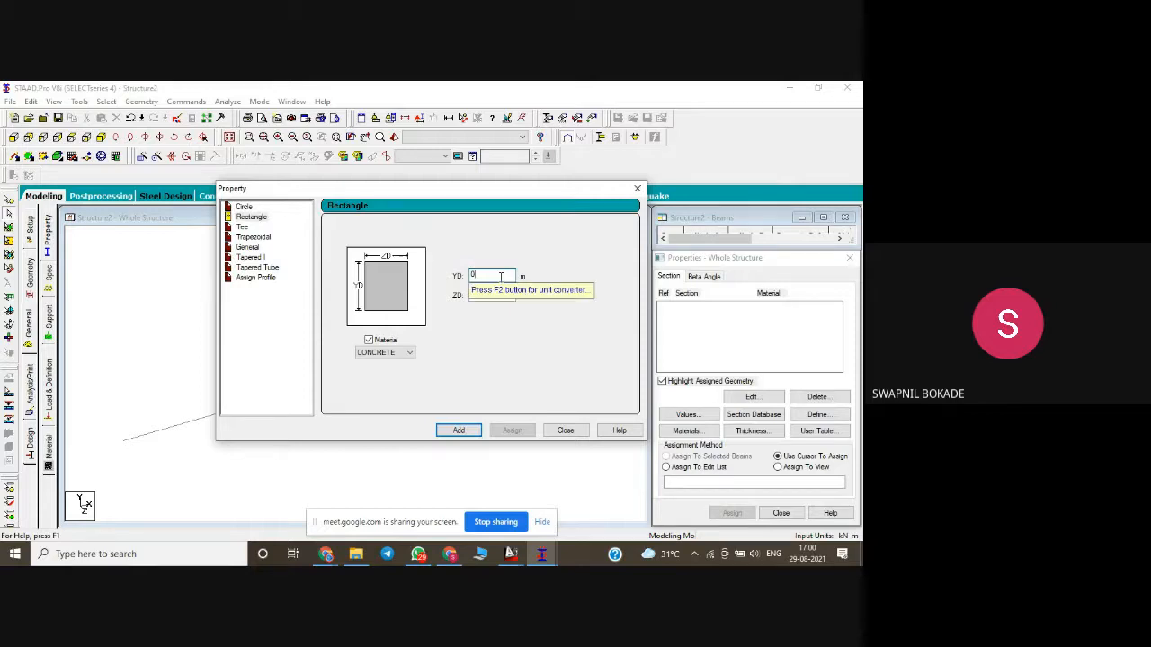
pyautogui.write('.23')
pyautogui.press('Tab')
pyautogui.write('.3')
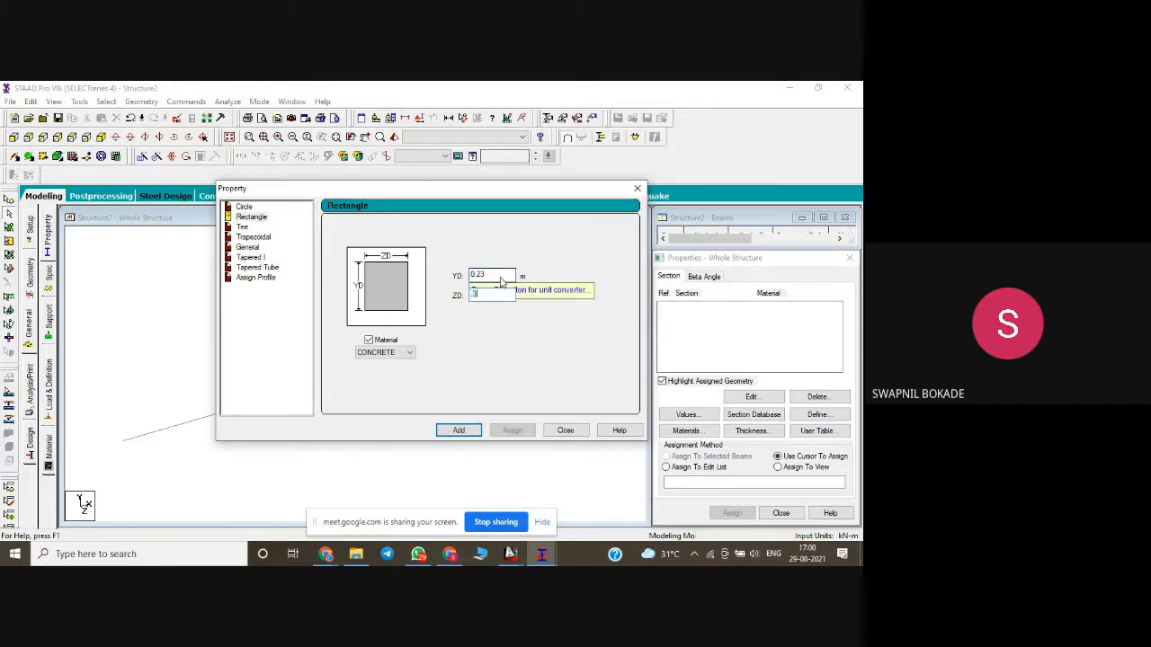
pyautogui.press('BackSpace')
pyautogui.press('BackSpace')
# - Set the rectangular section's YD to 0.3 m and ZD to 0.23 m, and add it to the properties list
pyautogui.click(493, 276)
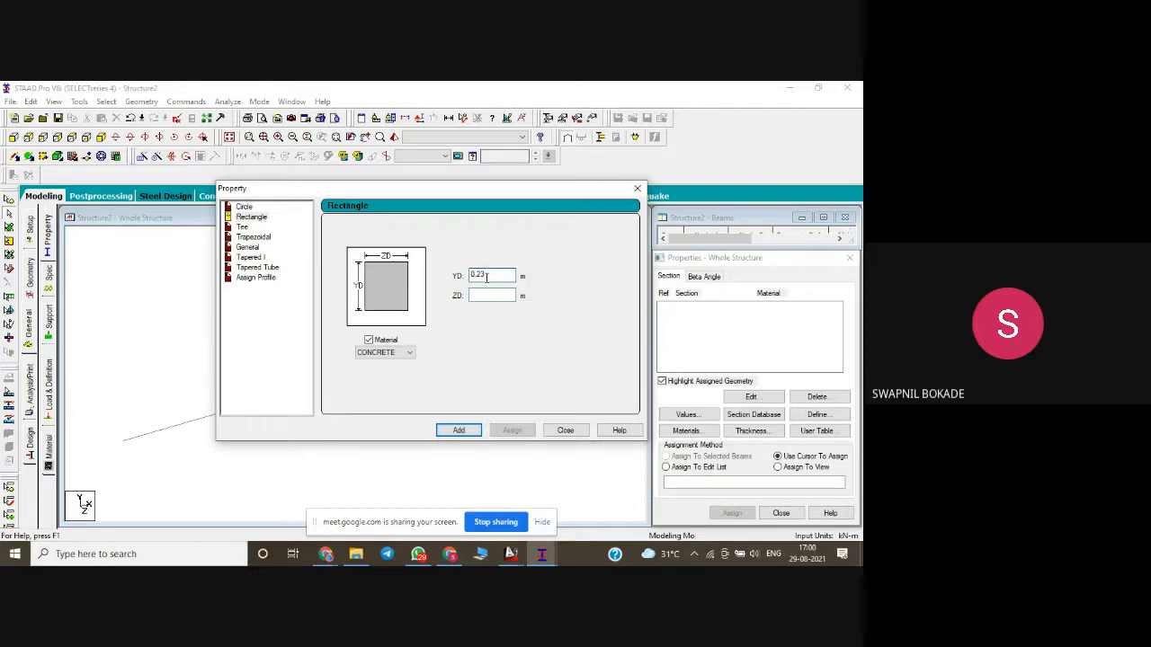
pyautogui.moveTo(486, 277); pyautogui.dragTo(470, 278)
pyautogui.write('0.3')
pyautogui.click(469, 300)
pyautogui.write('0.2')
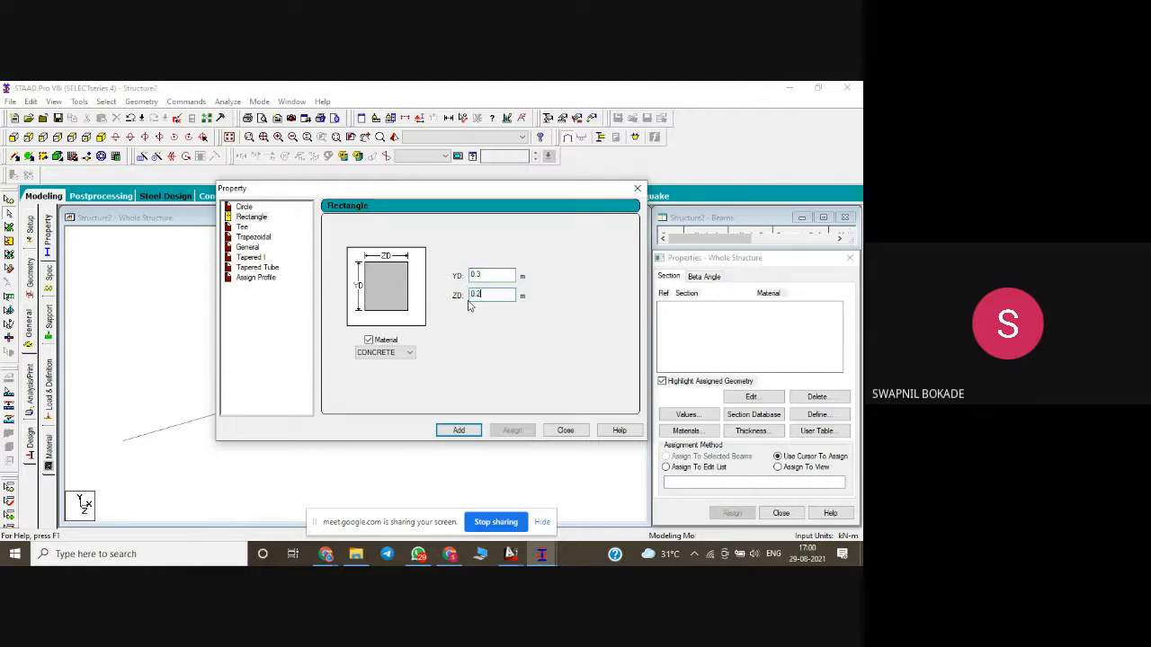
pyautogui.click(455, 430)
pyautogui.click(564, 431)
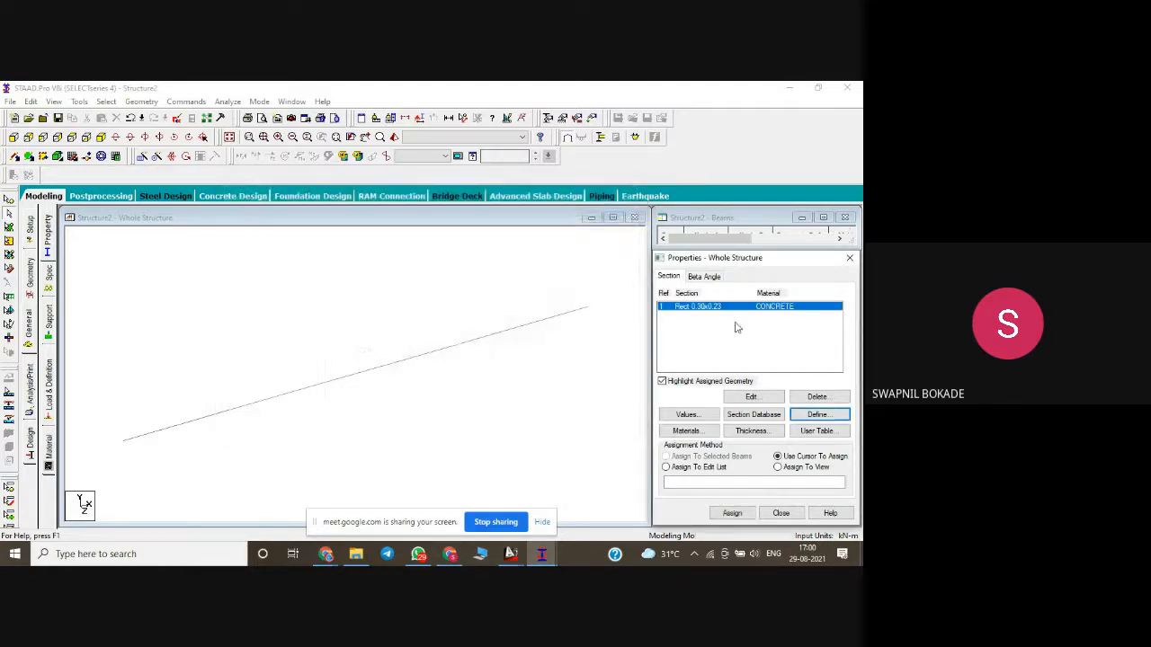
# - Assign the Rect 0.30x0.23 concrete section to the three beams individually, using the cursor assignment method
pyautogui.click(732, 513)
pyautogui.click(161, 430)
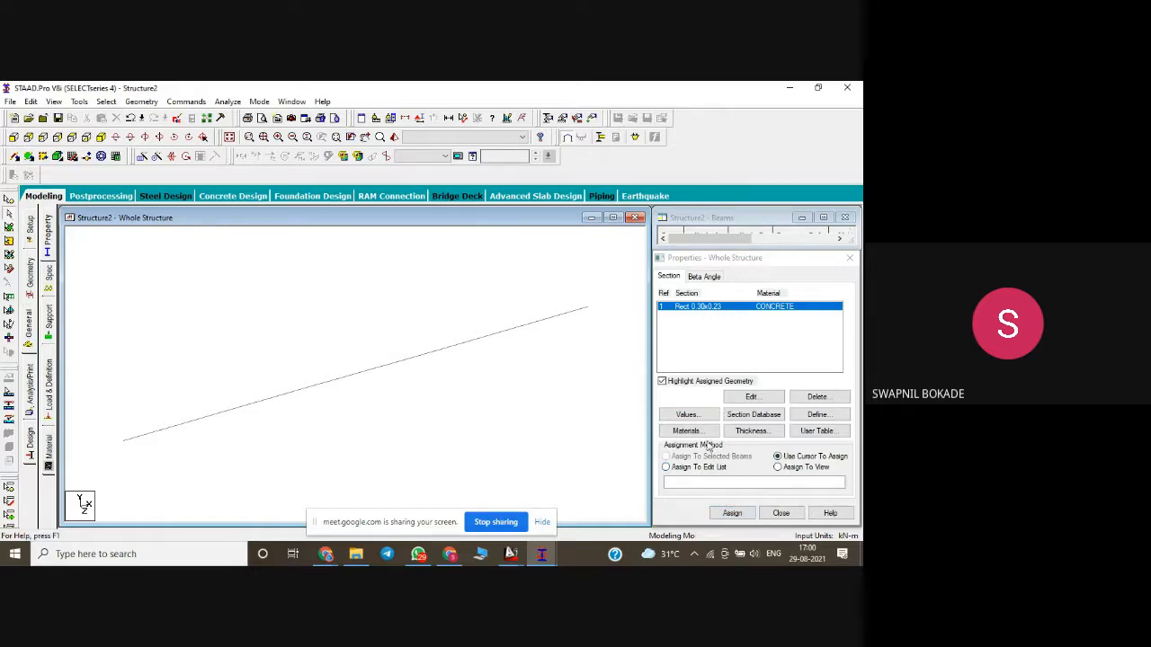
pyautogui.click(732, 513)
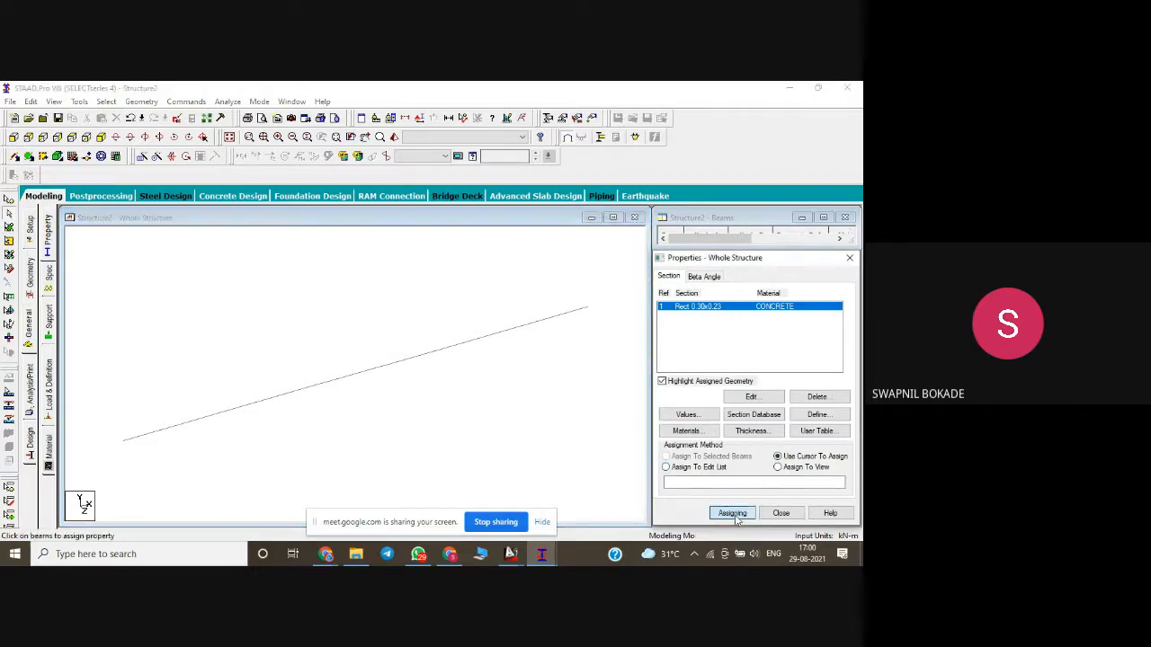
pyautogui.click(226, 410)
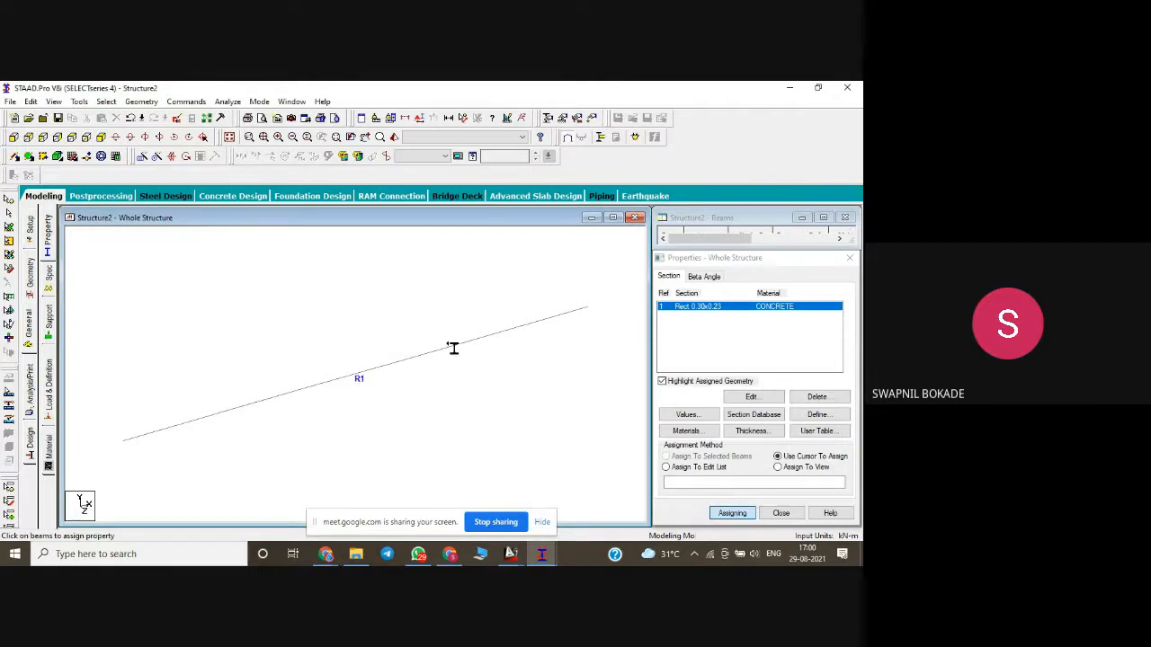
pyautogui.click(543, 321)
pyautogui.click(192, 421)
# - Select all three beams and assign the Rect 0.30x0.23 section to them with the Assign To Selected Beams method
pyautogui.click(8, 216)
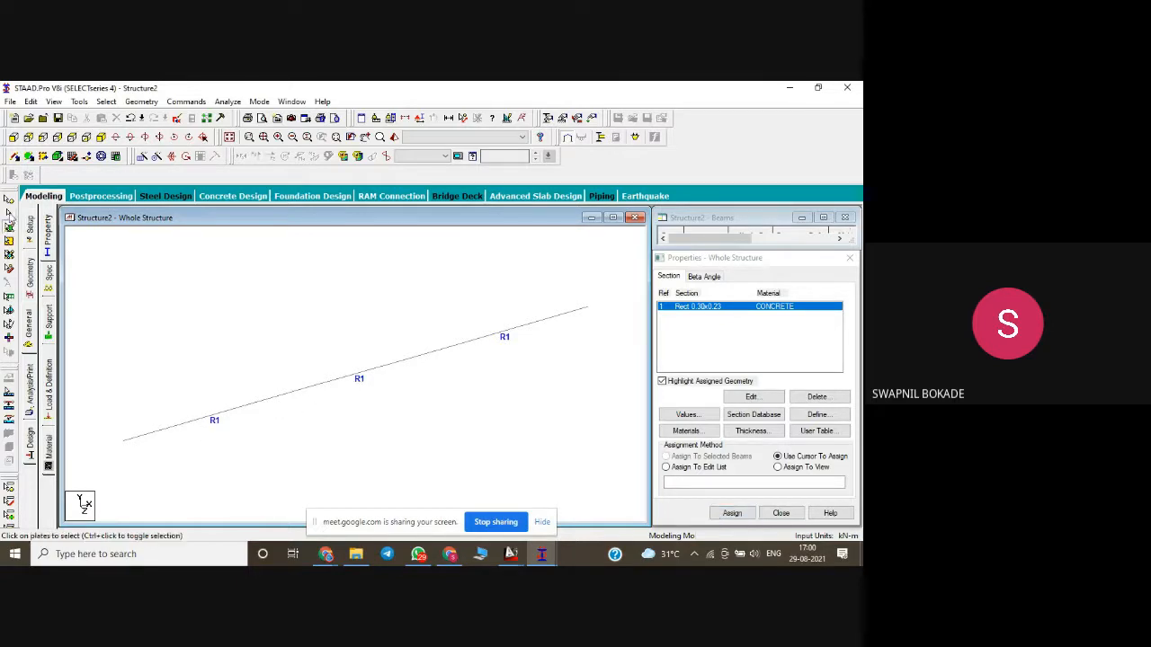
pyautogui.hotkey('ctrl', 'a')
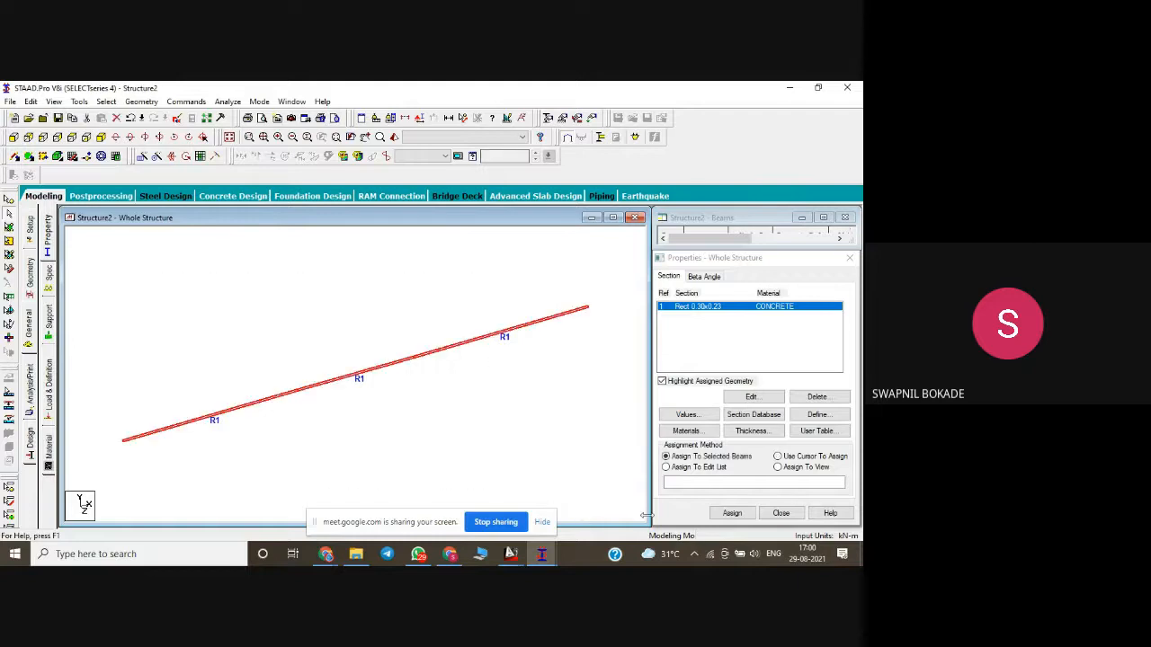
pyautogui.click(682, 458)
pyautogui.click(727, 515)
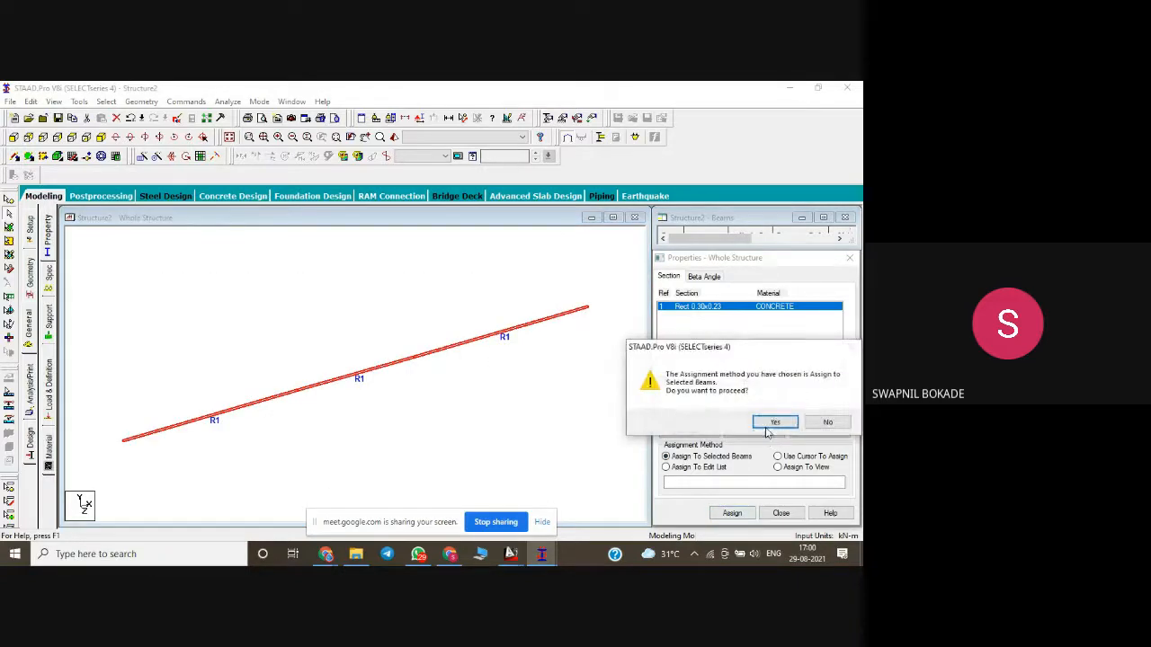
pyautogui.click(774, 423)
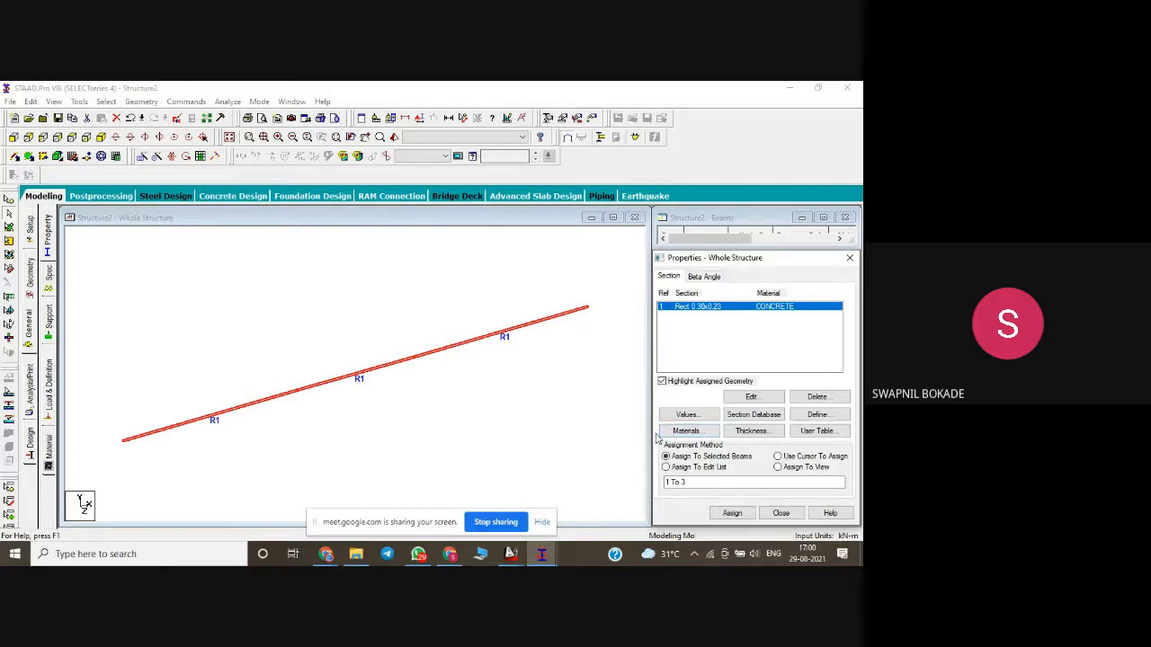
# - Assign the Rect 0.30x0.23 section to the whole structure with the Assign To View method
pyautogui.click(788, 469)
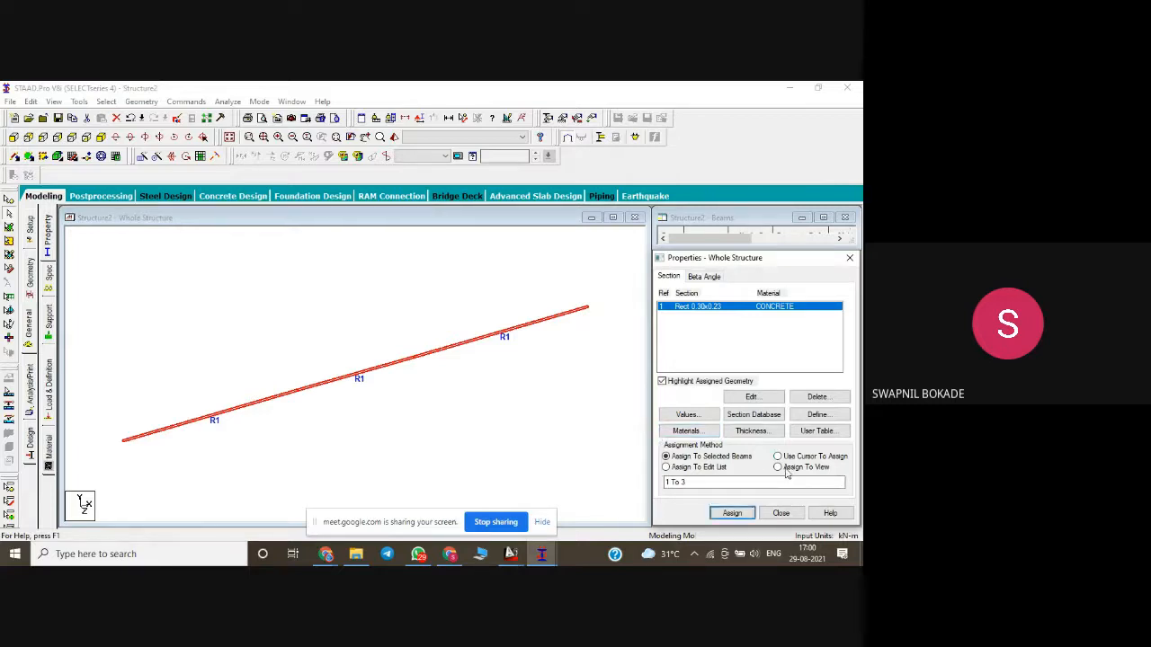
pyautogui.click(730, 513)
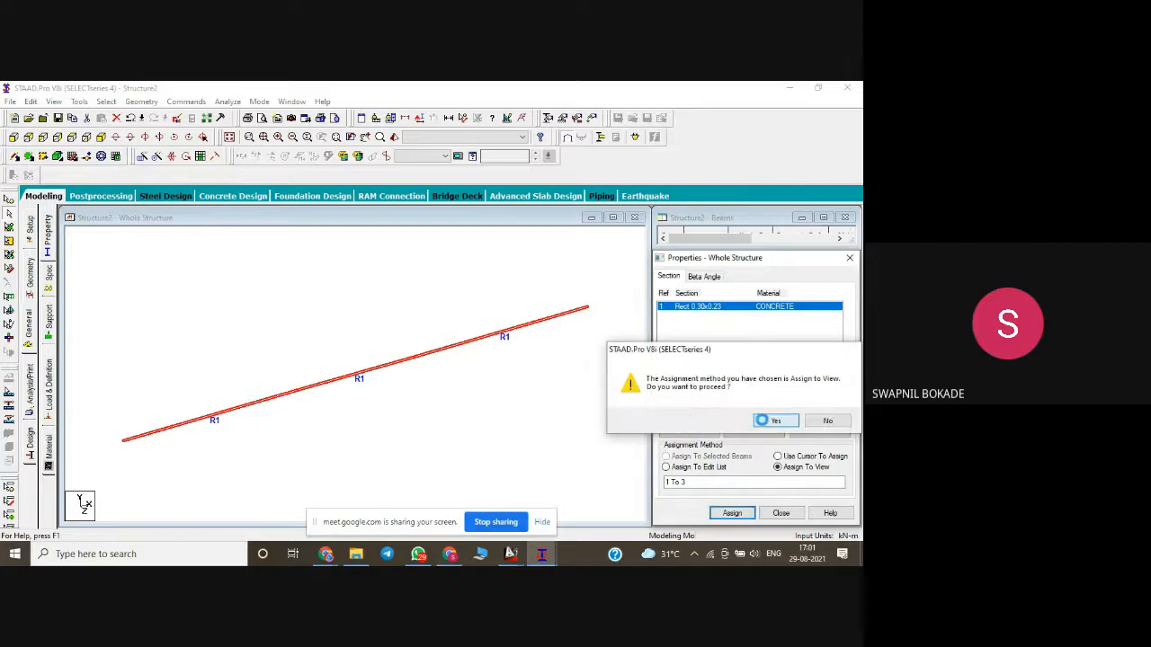
pyautogui.click(771, 419)
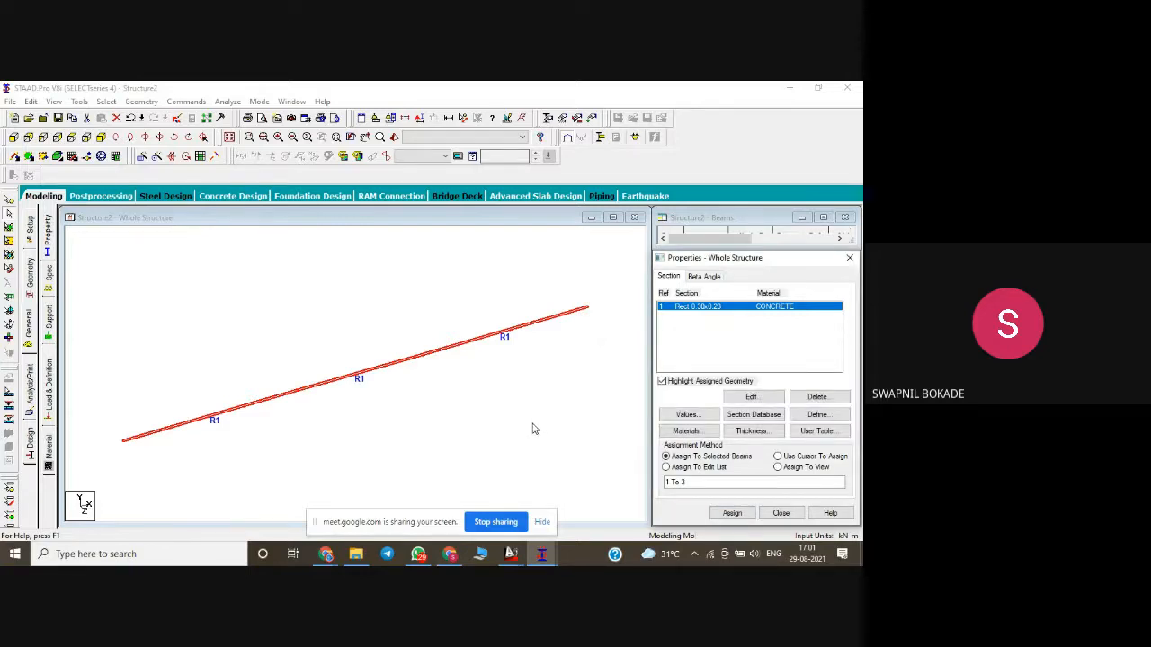
pyautogui.press('Escape')
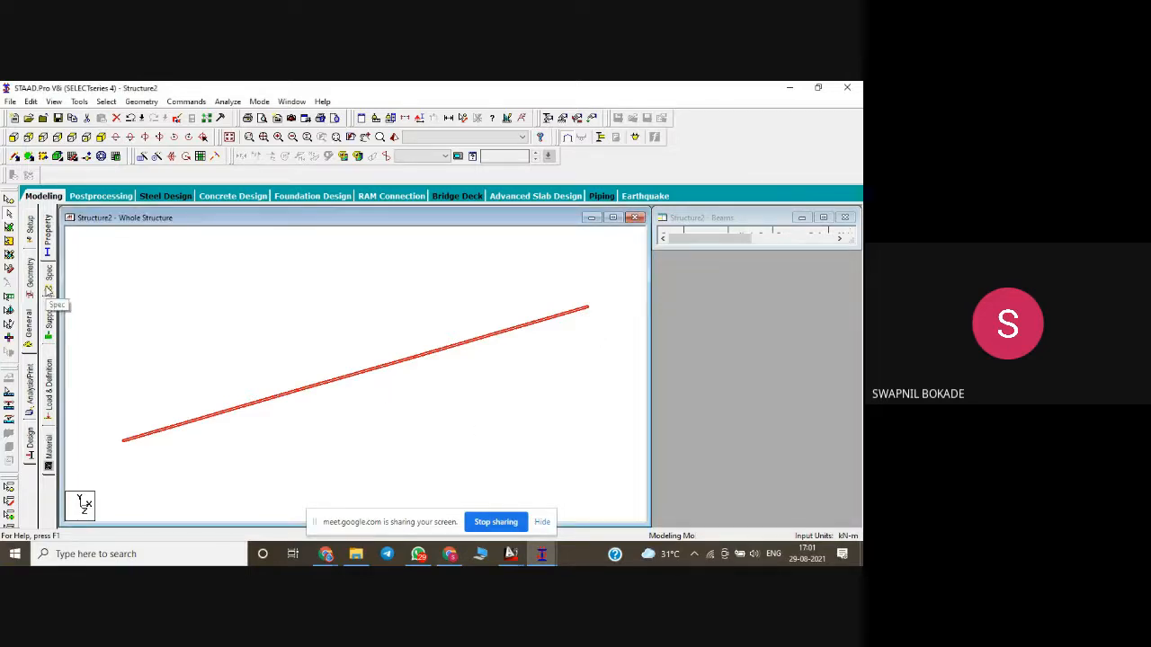
# - Create a Fixed But support with FX, FZ, MX, MY and MZ released, keeping only FY restrained
pyautogui.click(48, 317)
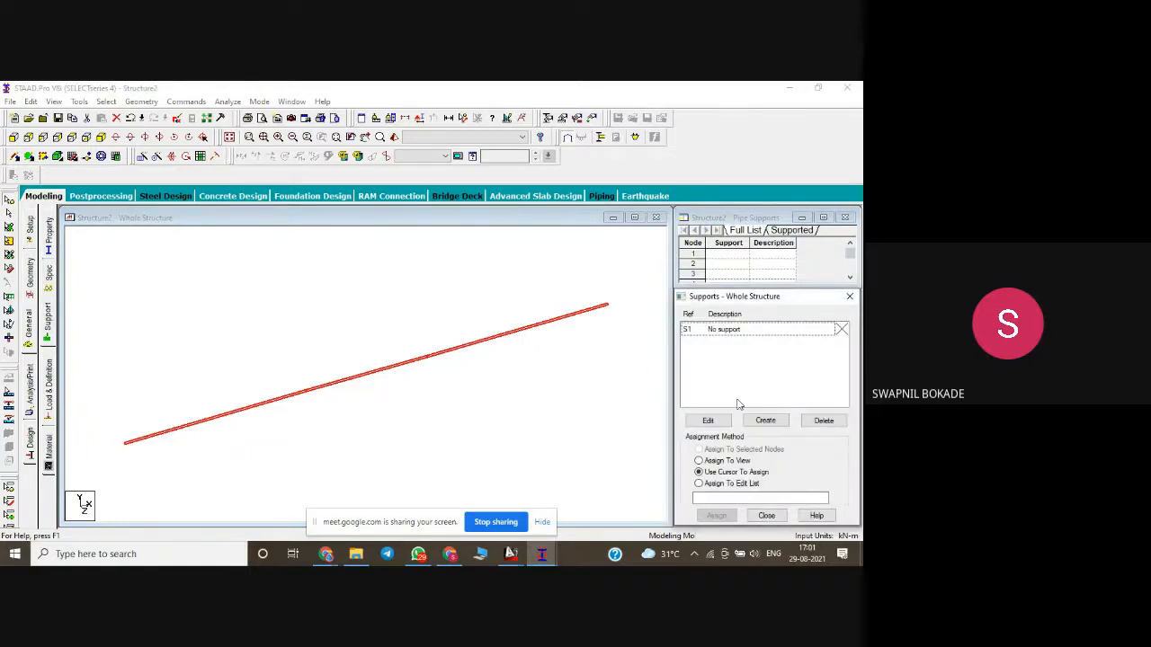
pyautogui.click(766, 420)
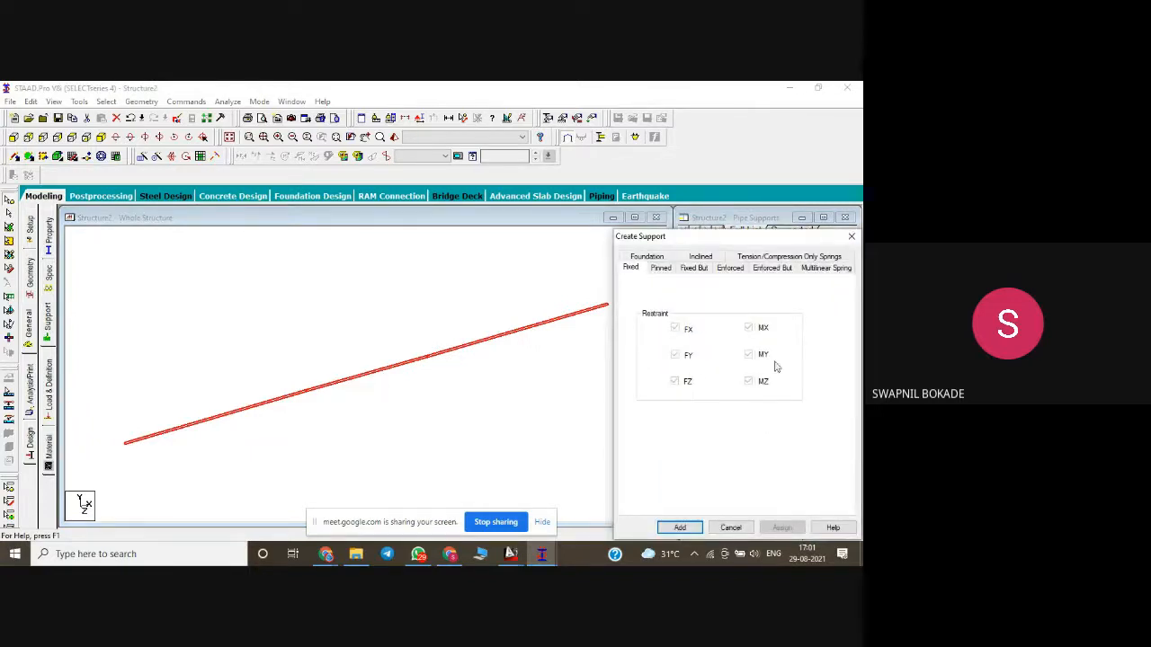
pyautogui.click(852, 236)
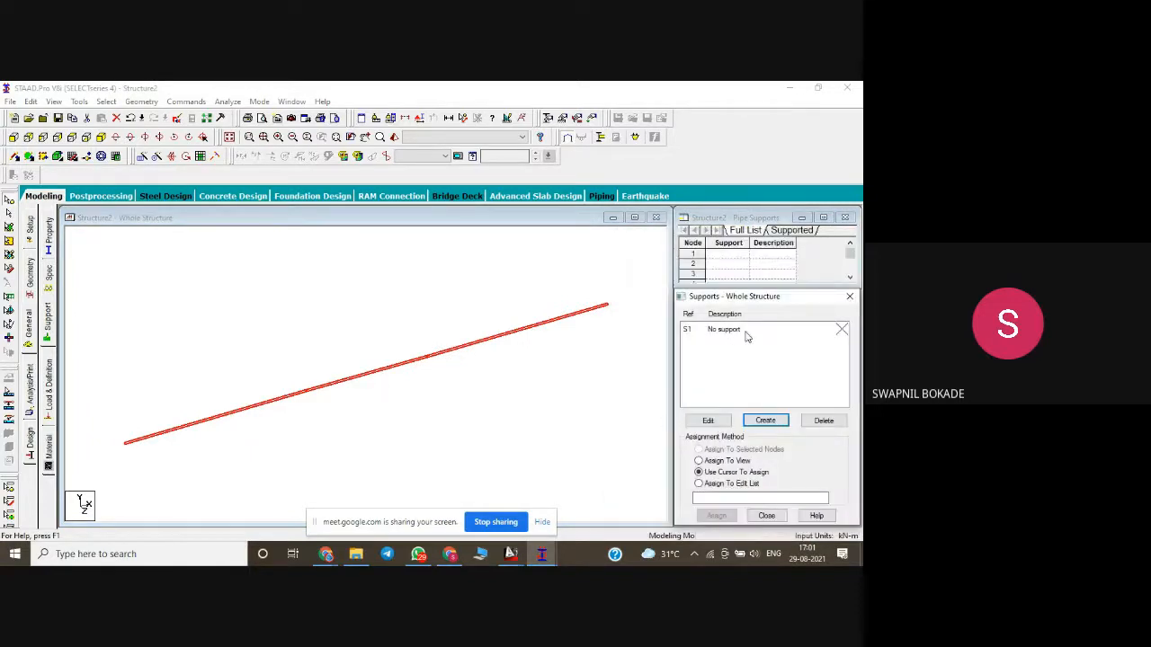
pyautogui.click(765, 421)
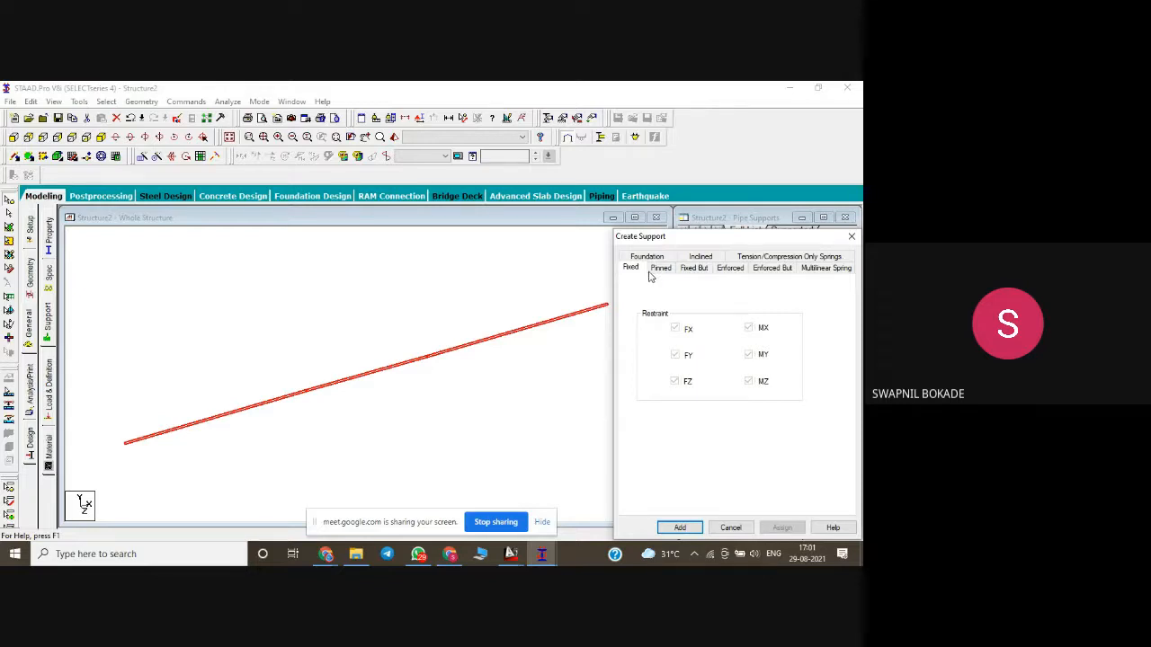
pyautogui.click(690, 269)
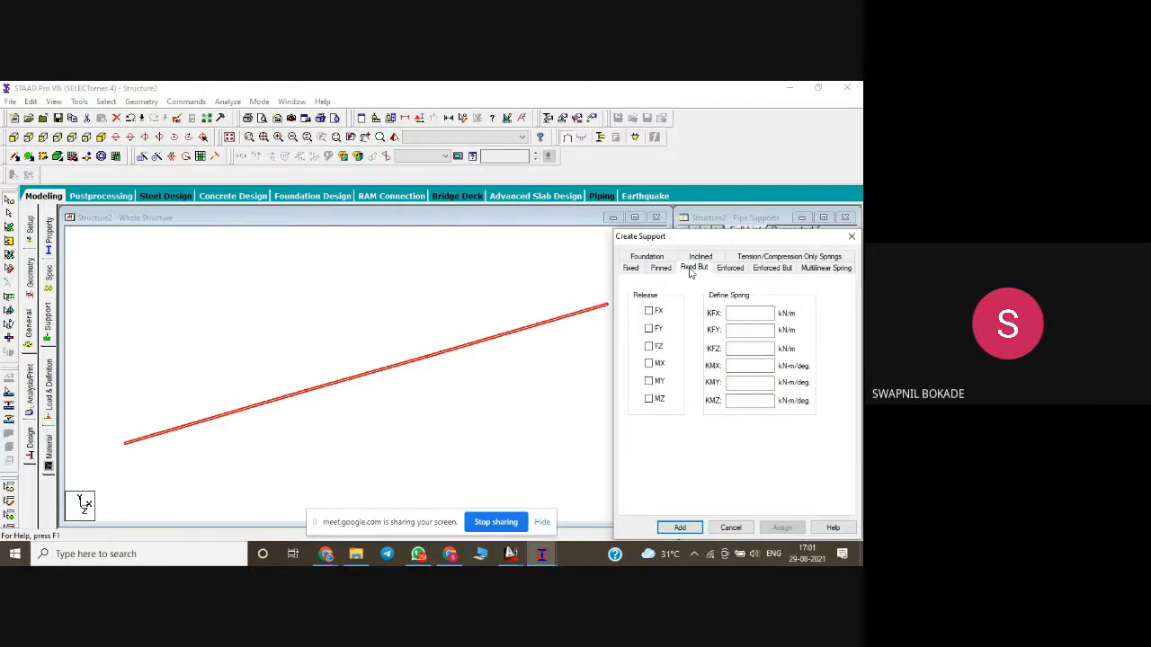
pyautogui.click(650, 329)
pyautogui.click(649, 329)
pyautogui.click(649, 311)
pyautogui.click(649, 330)
pyautogui.click(649, 330)
pyautogui.click(650, 346)
pyautogui.click(649, 363)
pyautogui.click(650, 381)
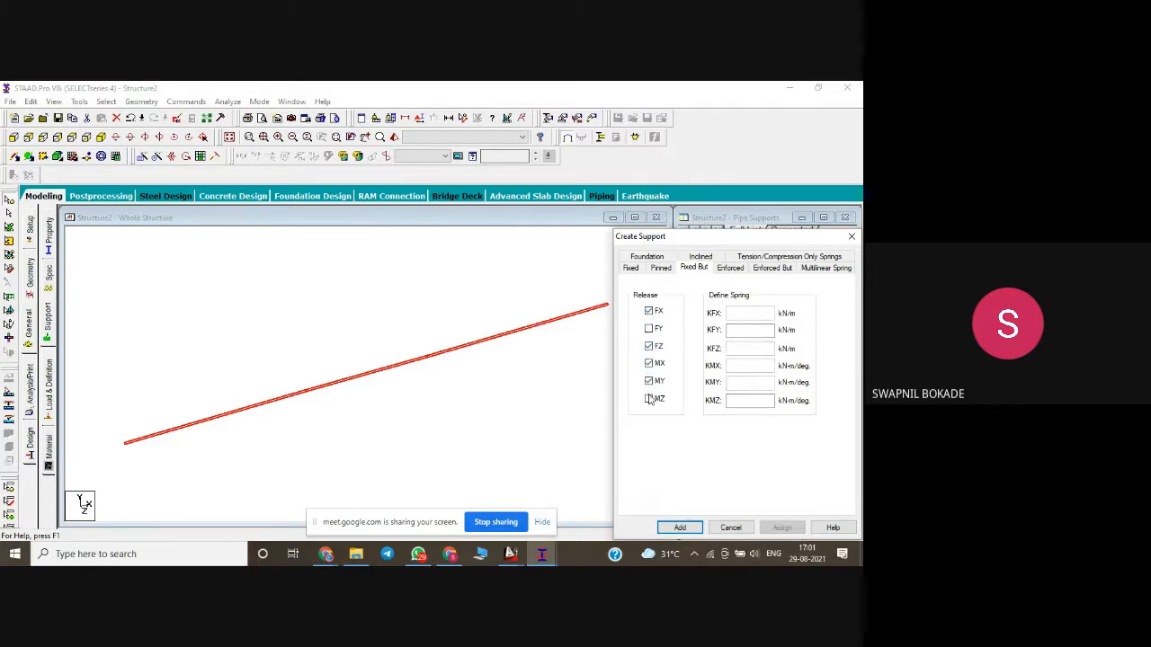
pyautogui.click(649, 400)
pyautogui.click(691, 529)
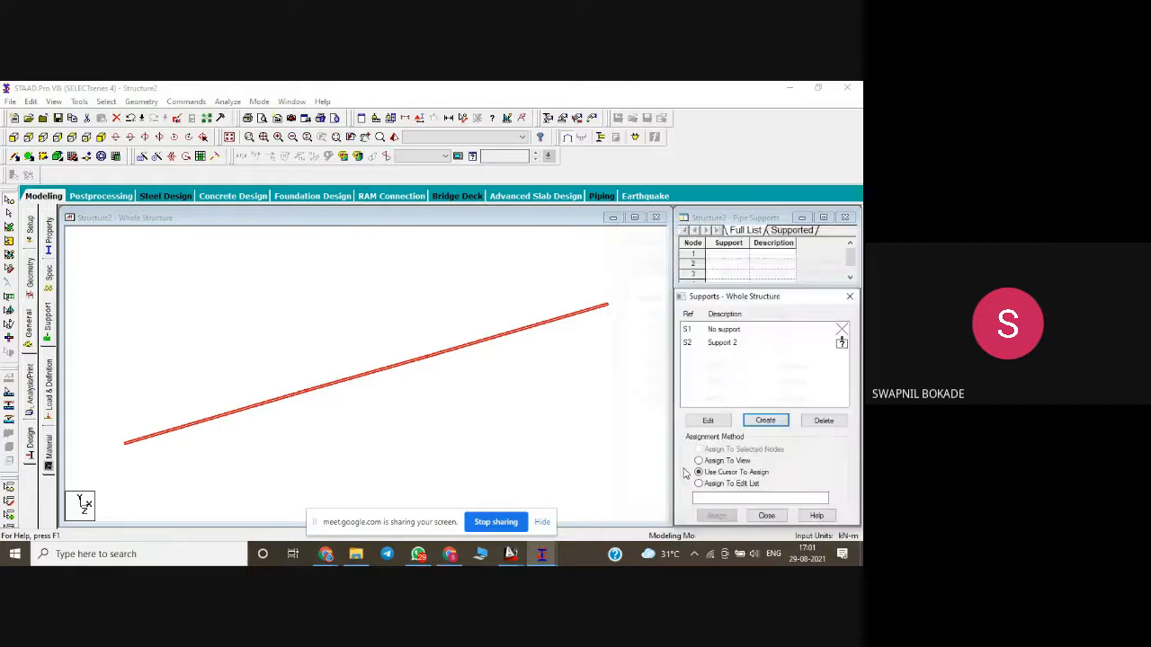
# - Create another Fixed But support with FZ, MX, MY and MZ released, keeping FX and FY restrained
pyautogui.click(756, 421)
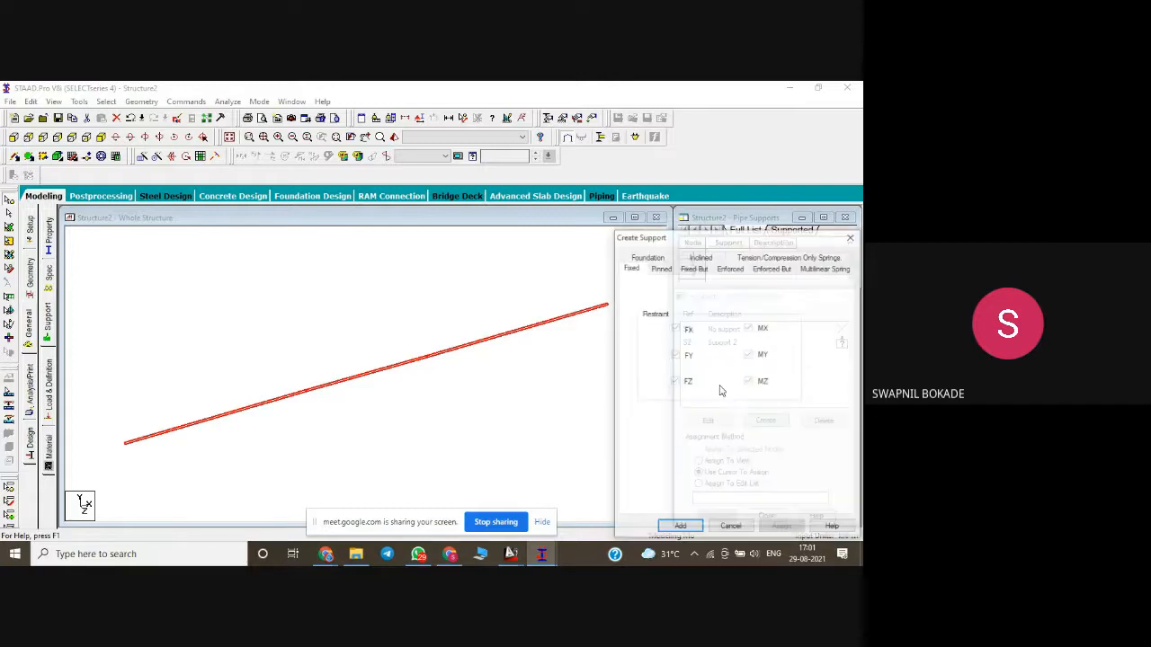
pyautogui.click(685, 269)
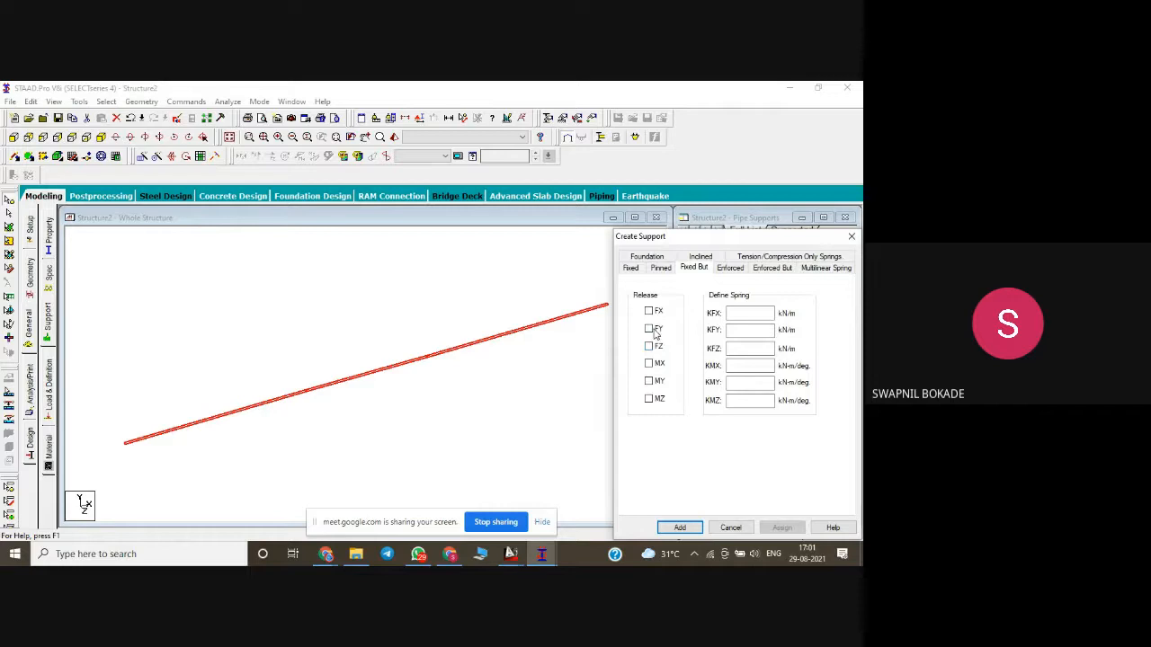
pyautogui.click(650, 364)
pyautogui.click(650, 346)
pyautogui.click(649, 382)
pyautogui.click(649, 398)
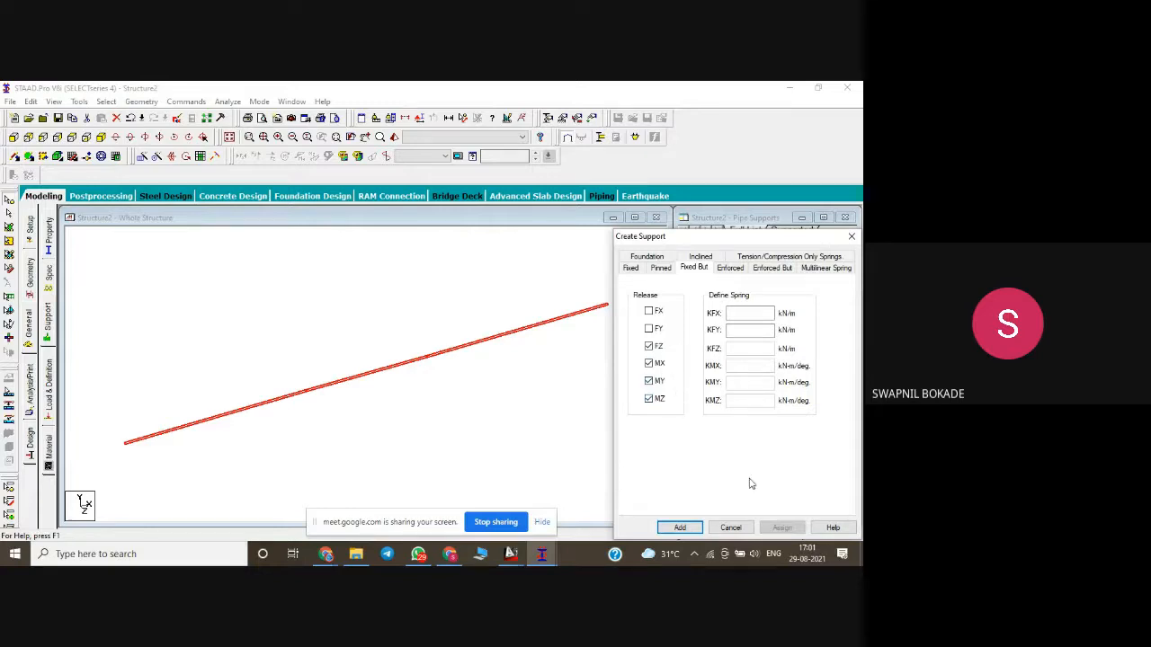
pyautogui.click(680, 528)
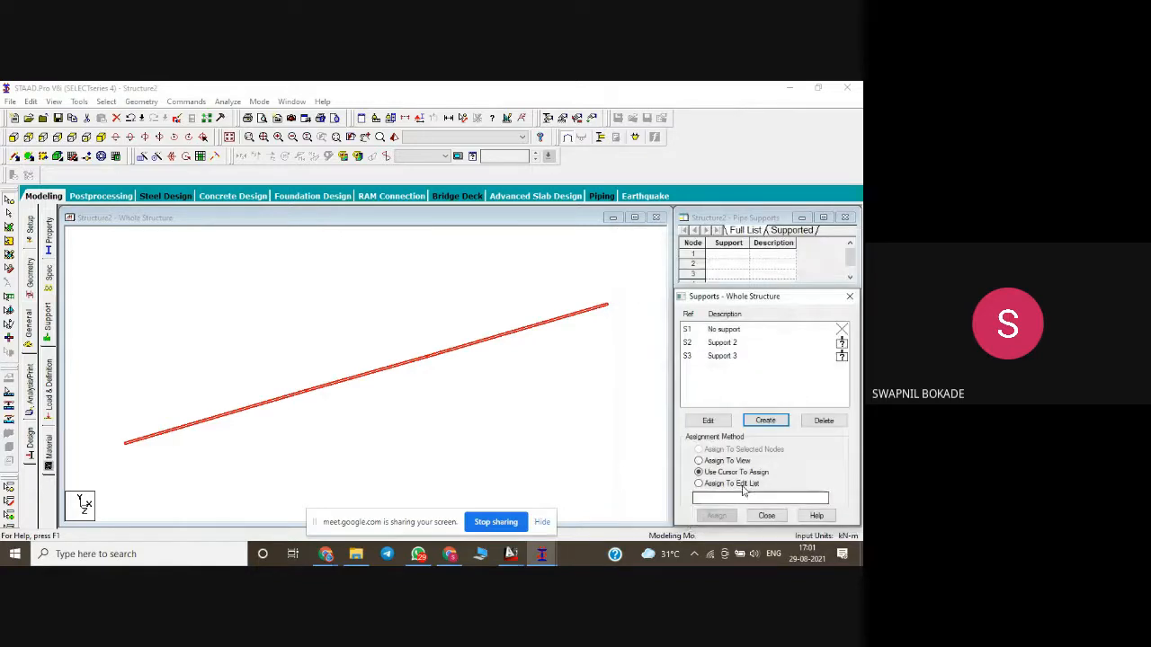
# - Assign Support 2 to node 1 at the beam's start, using the cursor assignment method
pyautogui.click(725, 356)
pyautogui.click(724, 343)
pyautogui.click(715, 515)
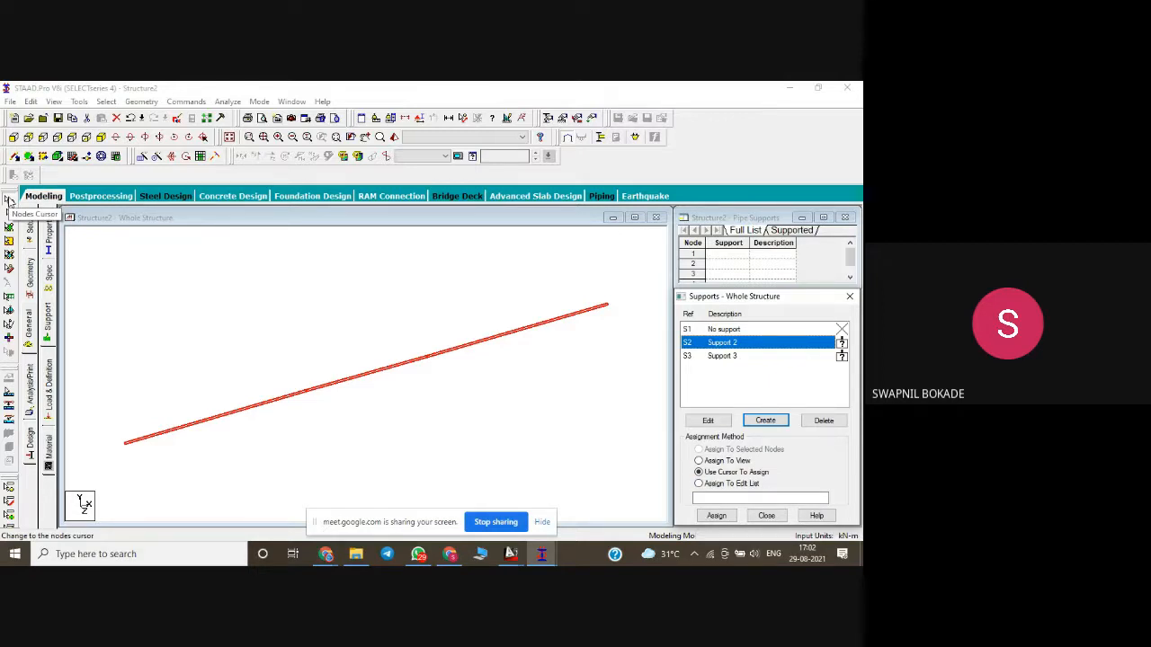
pyautogui.click(717, 516)
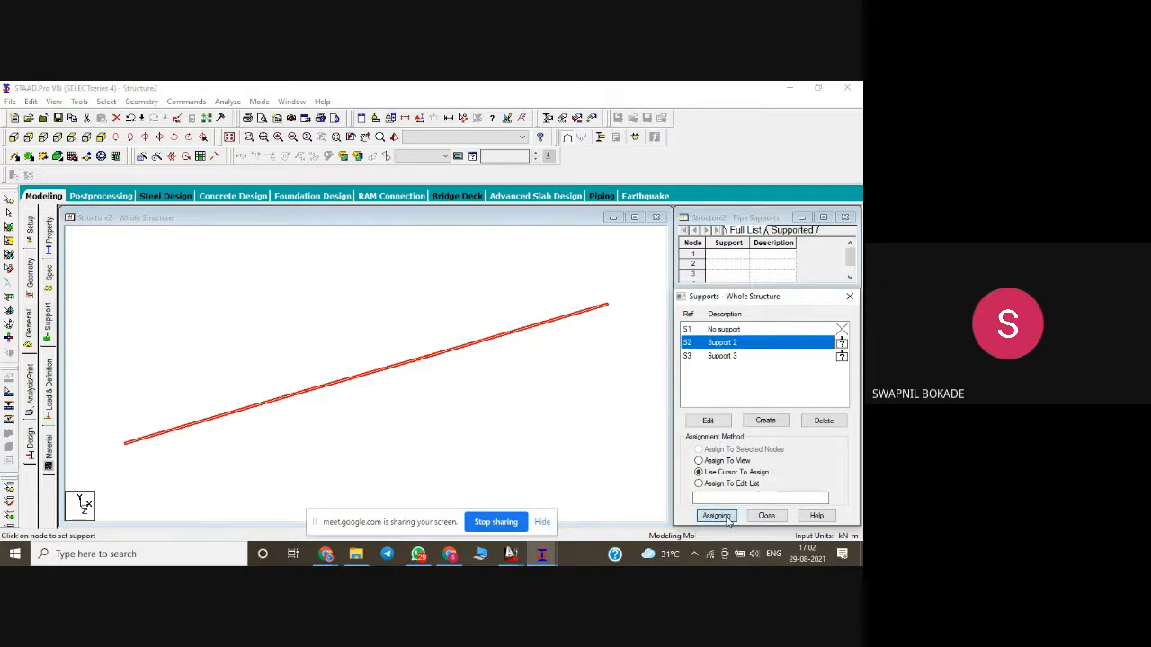
pyautogui.click(125, 446)
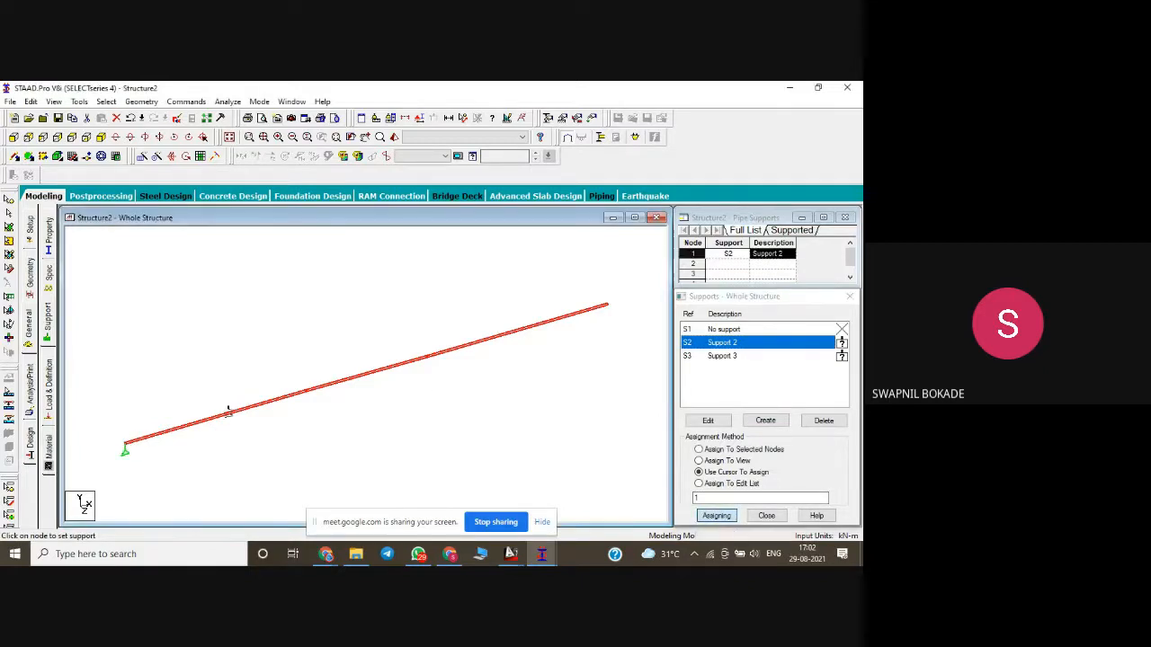
pyautogui.click(543, 521)
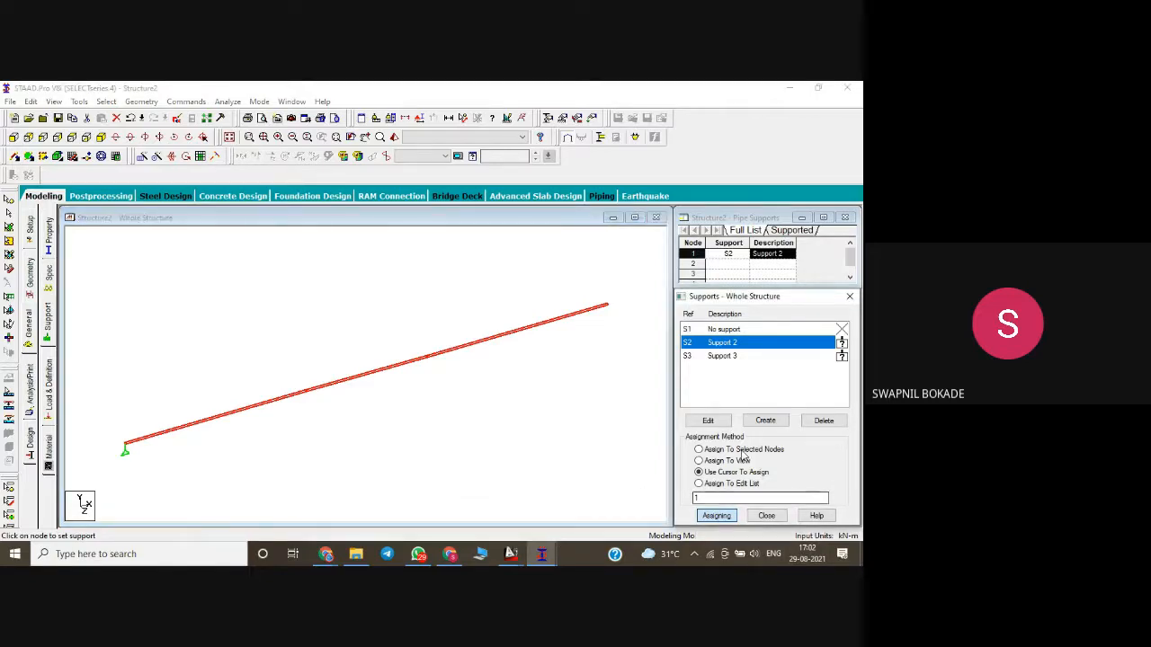
# - Assign Support 3 to node 4 at the beam's far end, using the cursor assignment method
pyautogui.click(710, 358)
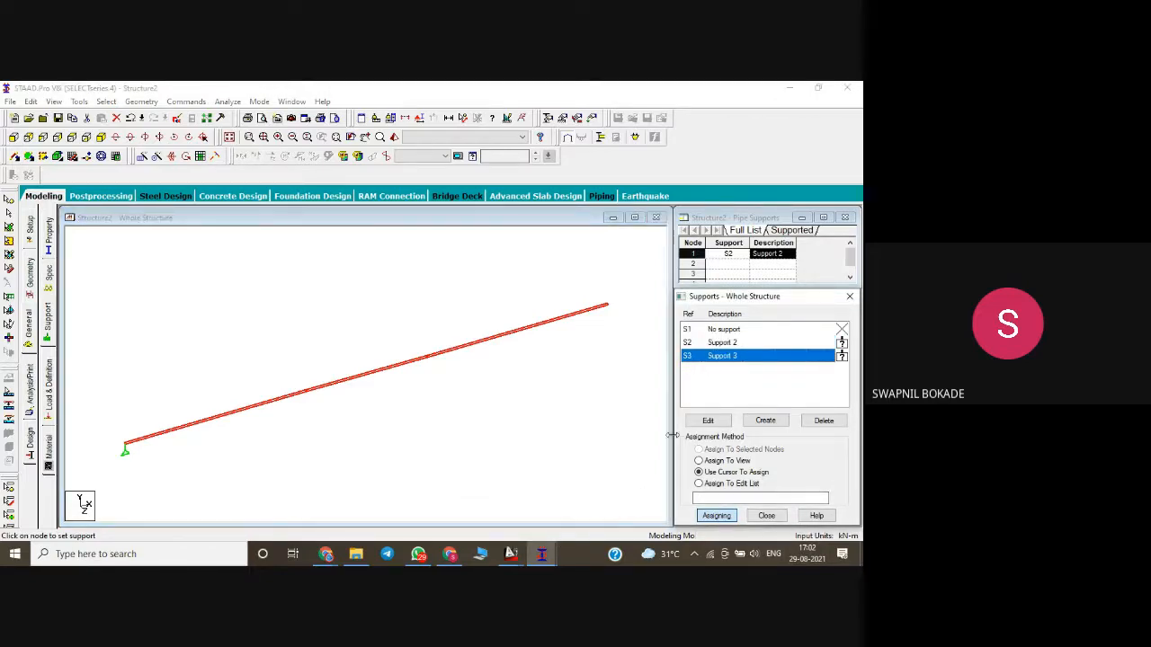
pyautogui.click(710, 515)
pyautogui.click(607, 310)
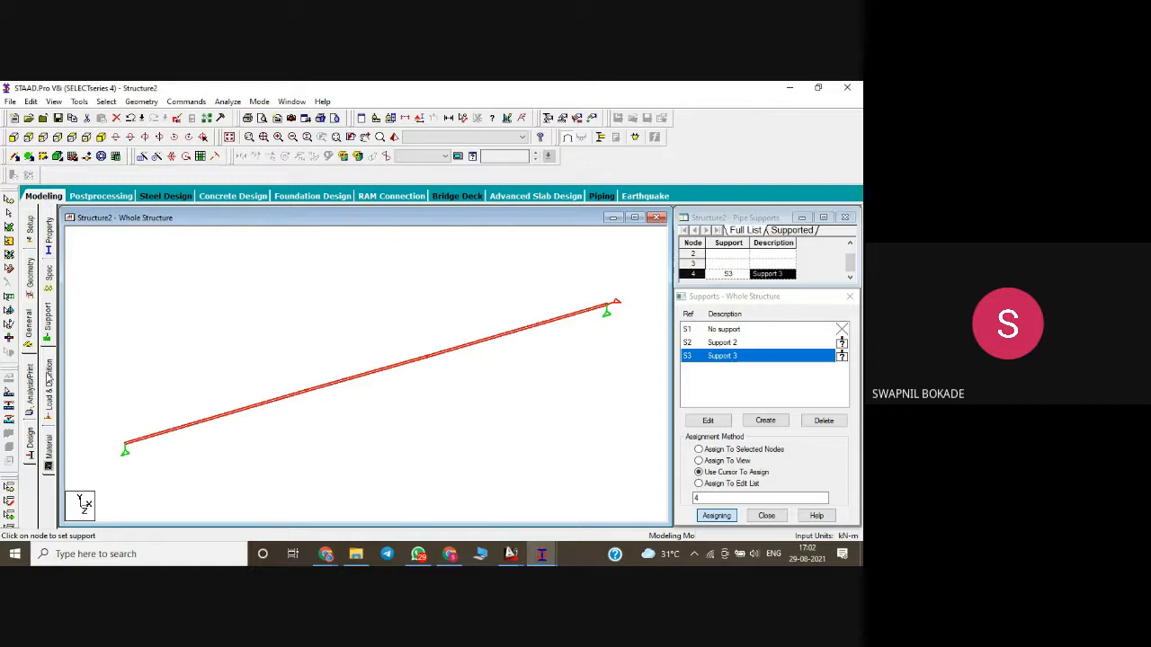
# - Examine the available load definition types, including Seismic and Pushover Definitions, and accept the automatic save of the file
pyautogui.click(48, 384)
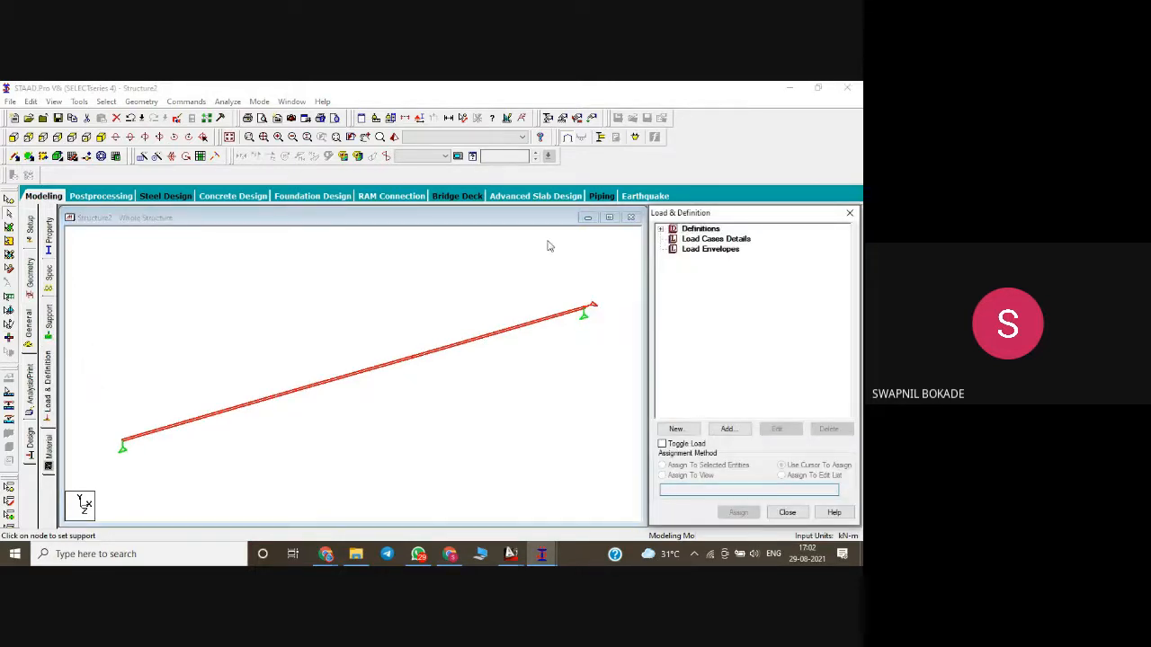
pyautogui.click(662, 230)
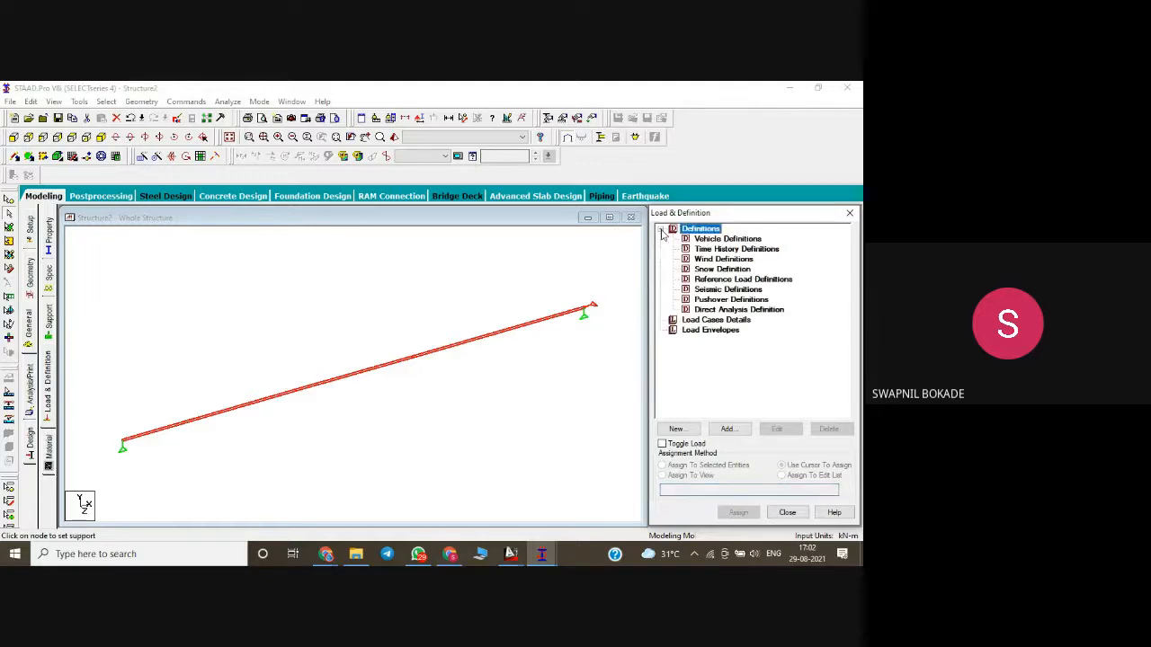
pyautogui.click(711, 300)
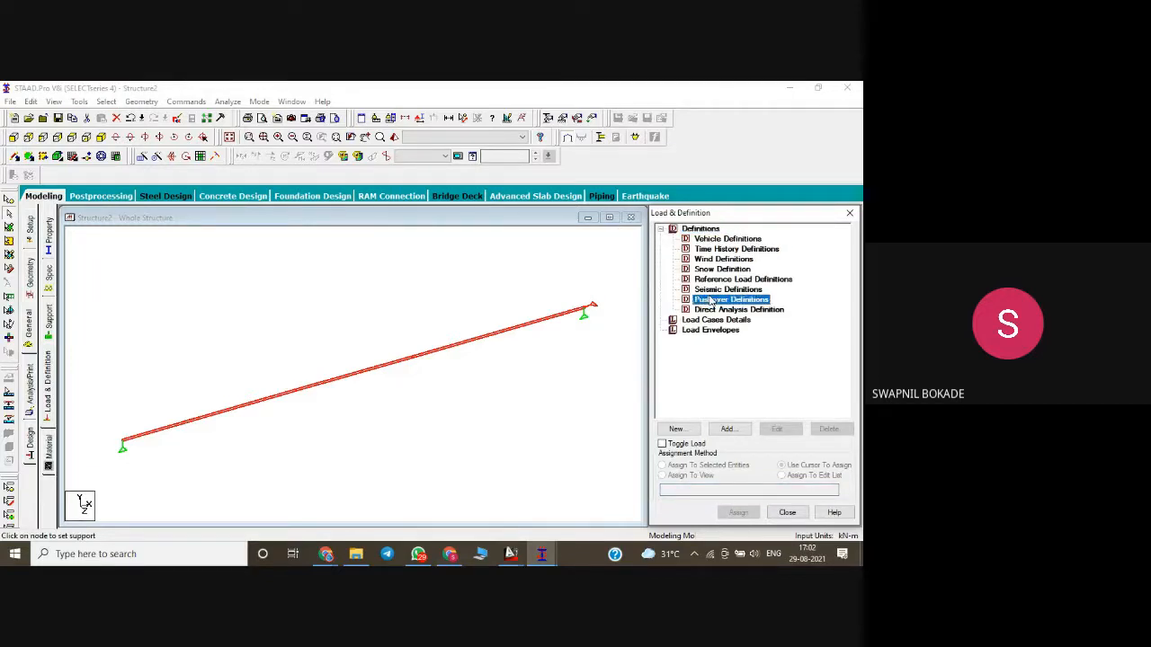
pyautogui.click(712, 290)
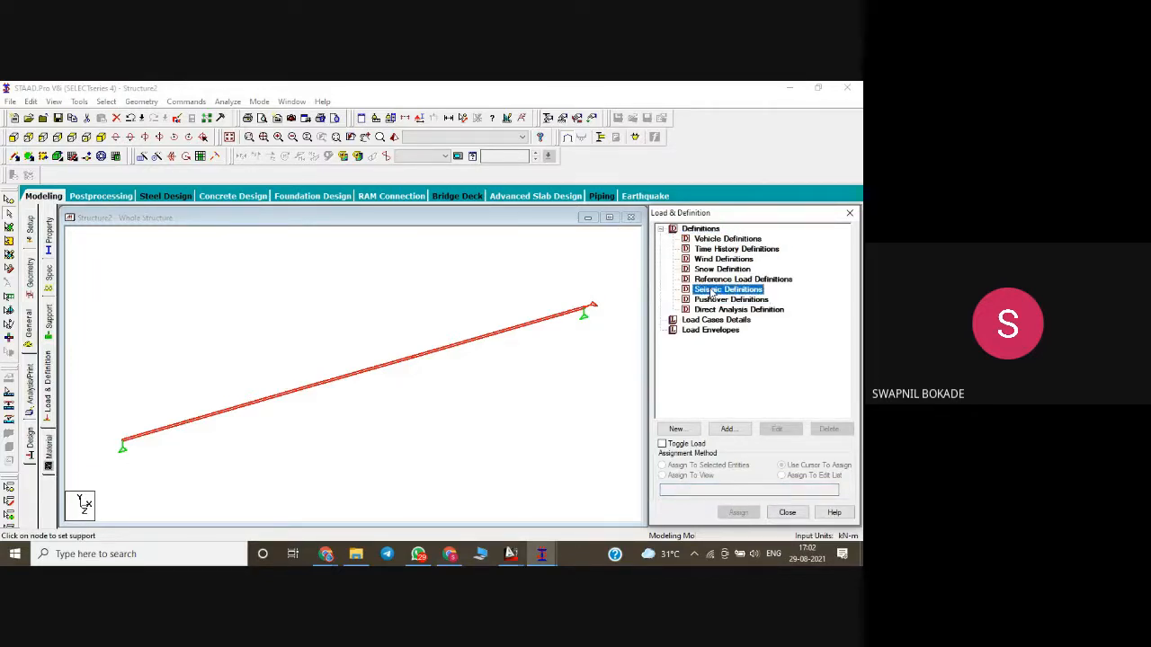
pyautogui.click(712, 300)
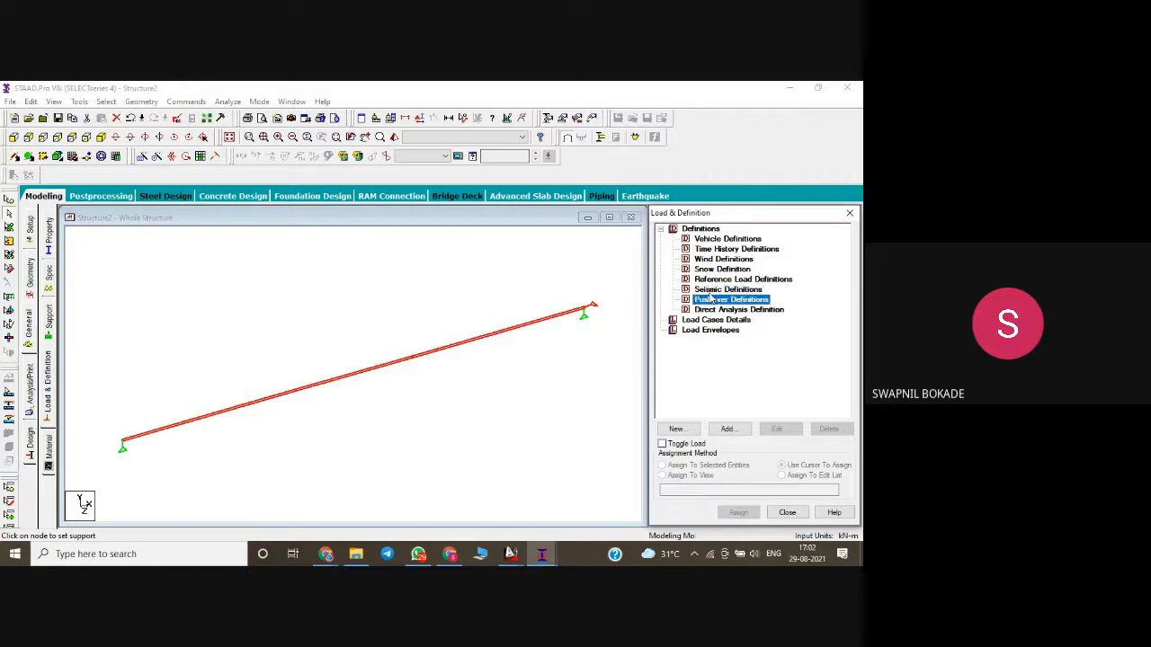
pyautogui.click(710, 290)
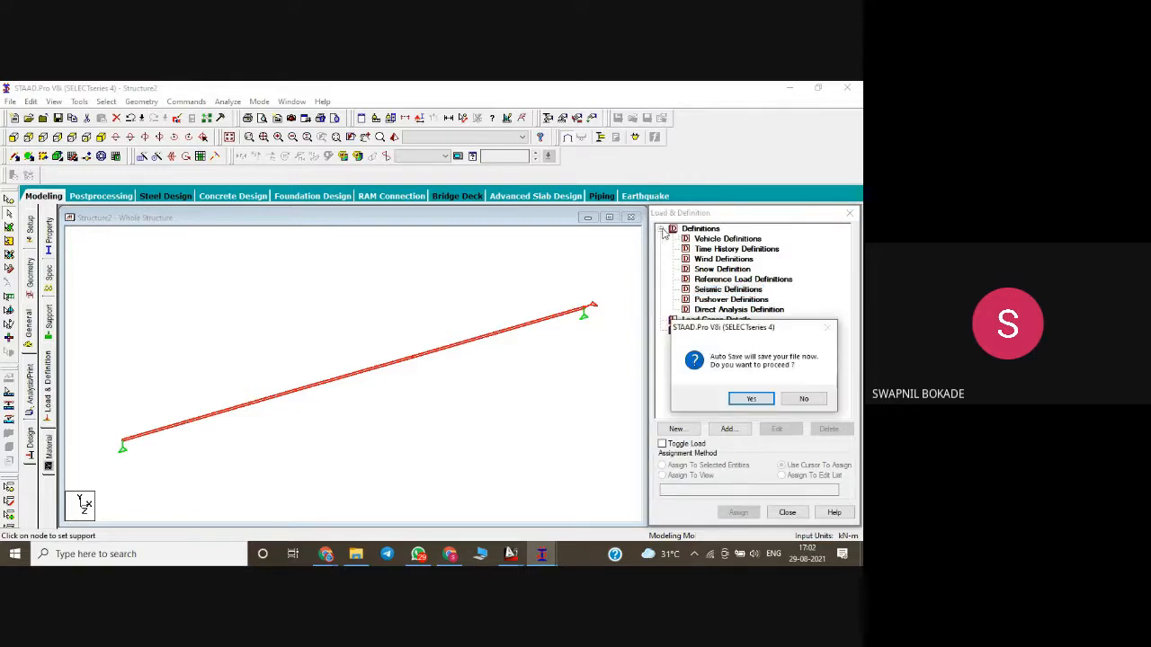
pyautogui.click(752, 401)
pyautogui.click(351, 332)
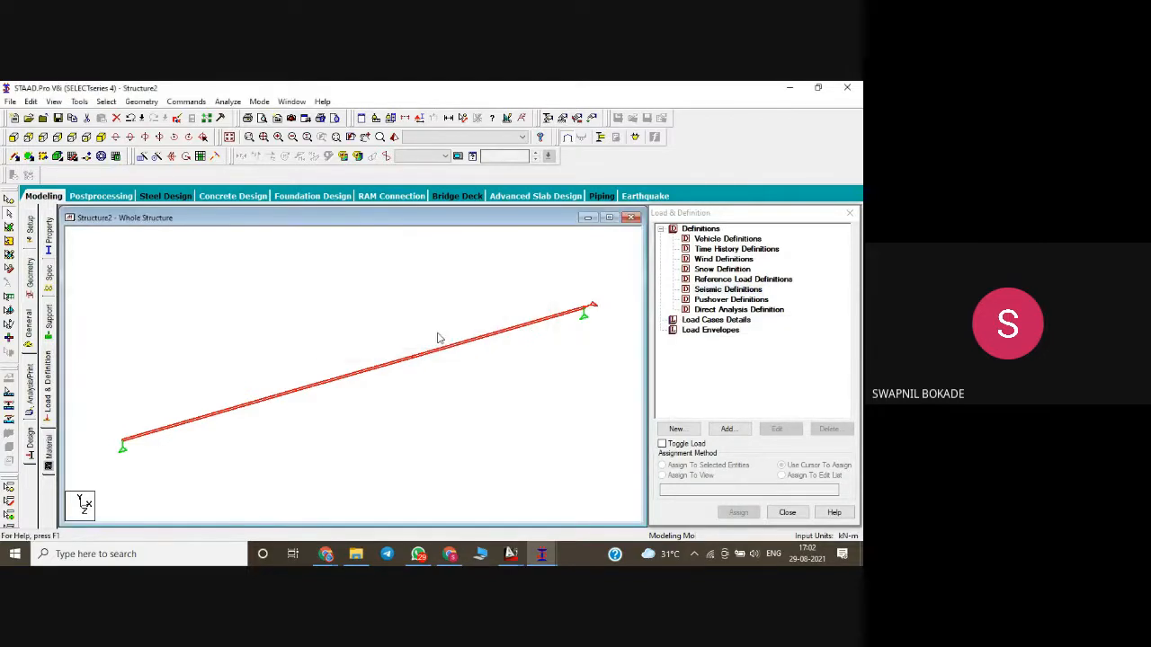
# - Add primary load case number 1 titled LOAD CASE 1 with loading type None, after reviewing the load generation and combination options
pyautogui.click(661, 230)
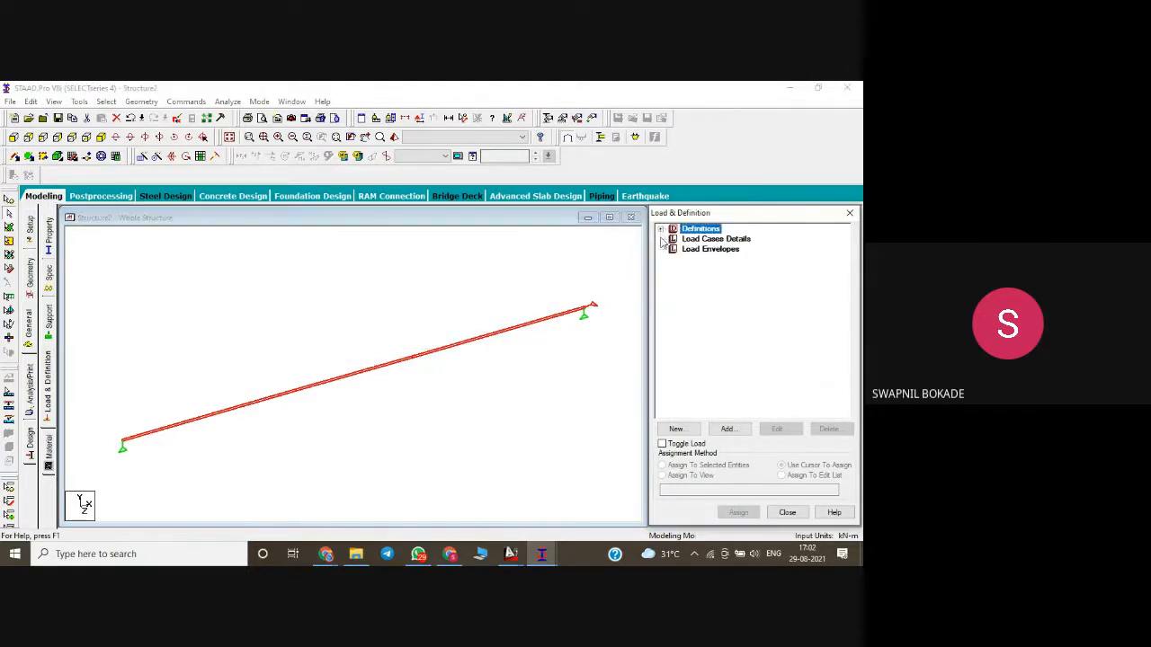
pyautogui.press('Down')
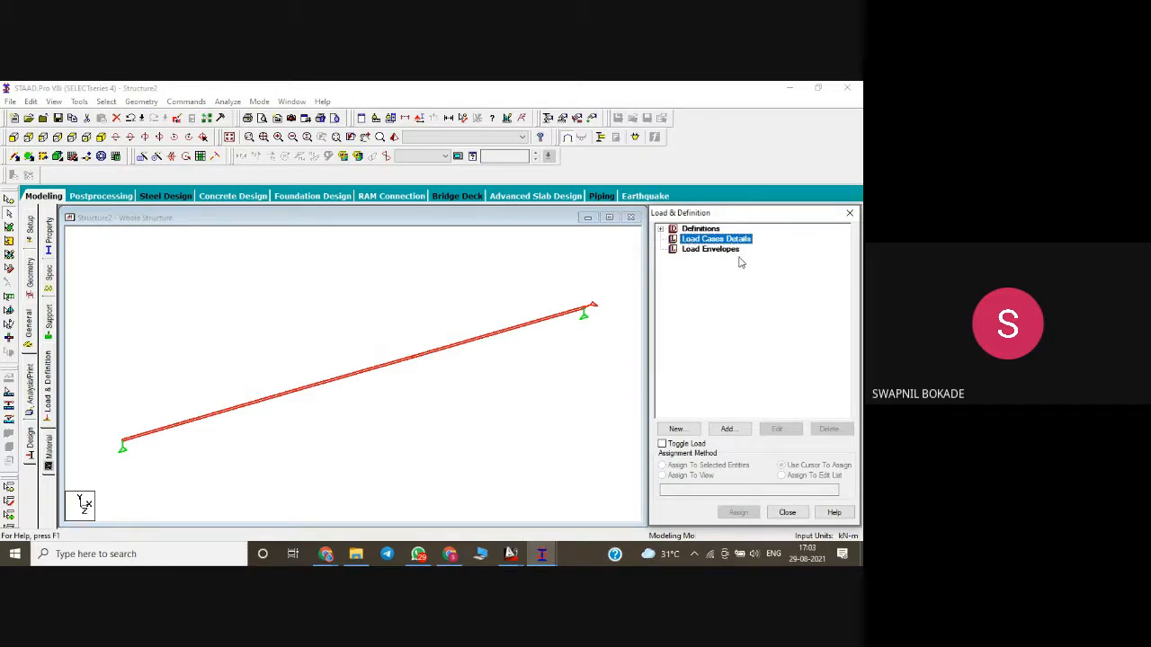
pyautogui.click(727, 429)
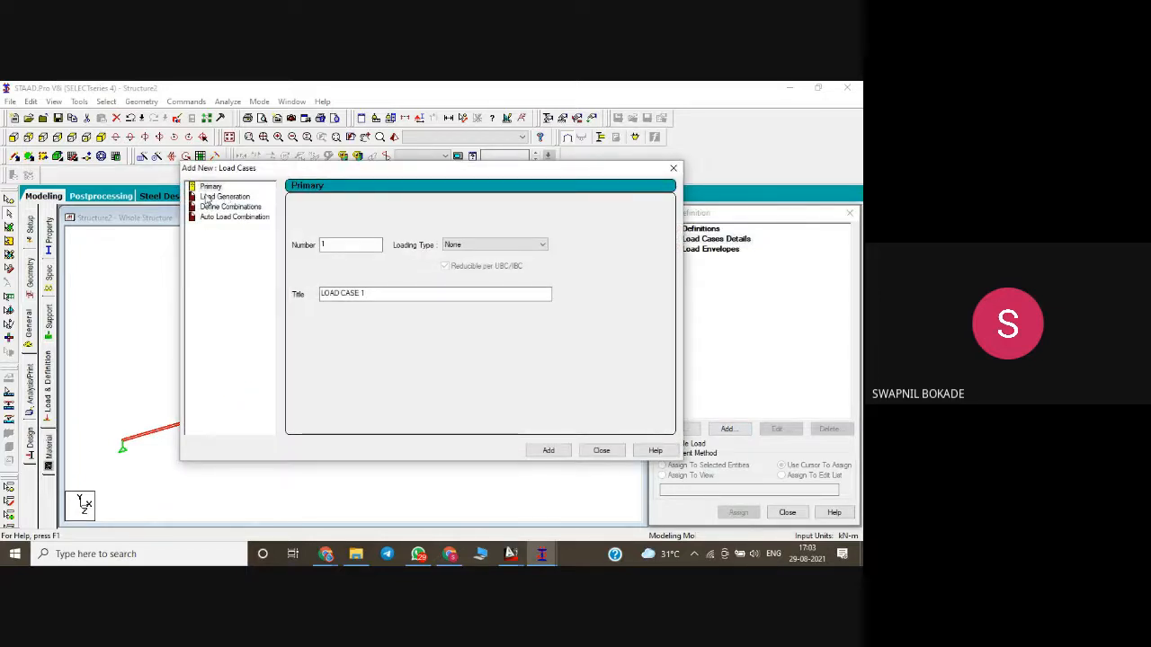
pyautogui.click(207, 197)
pyautogui.click(206, 207)
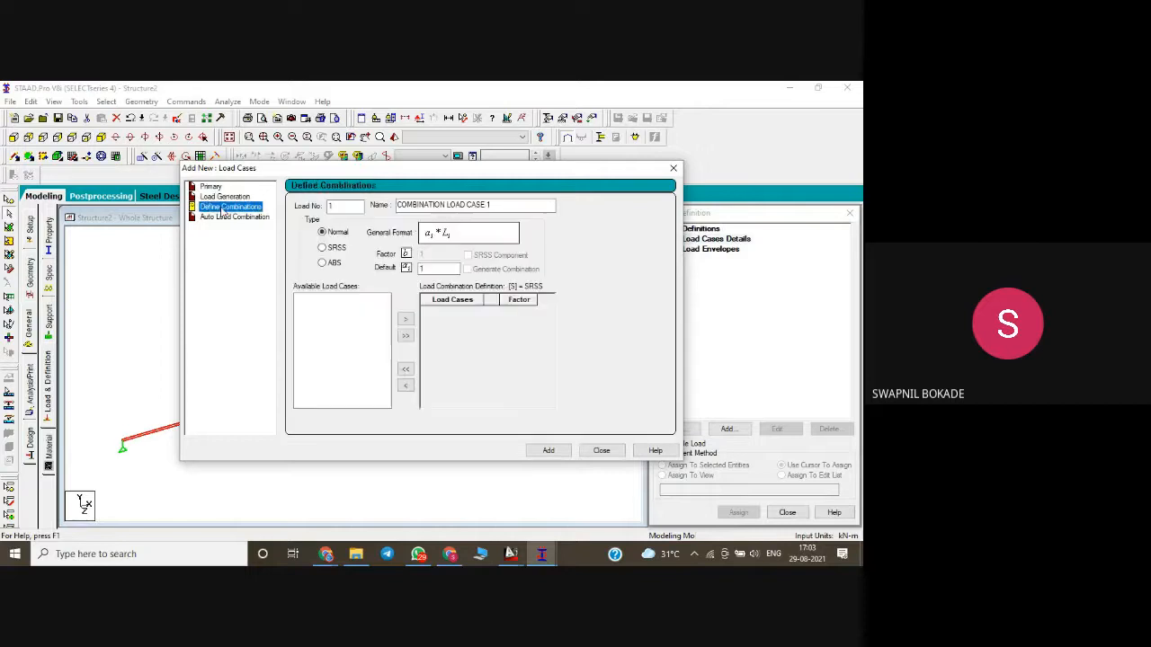
pyautogui.click(203, 197)
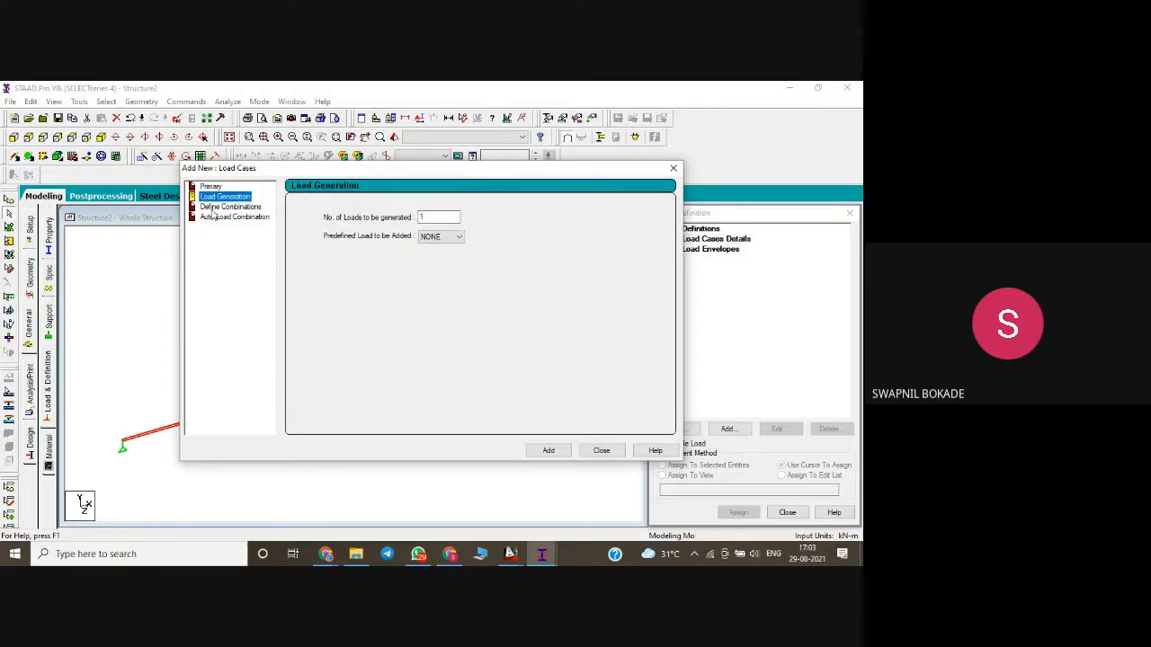
pyautogui.click(219, 219)
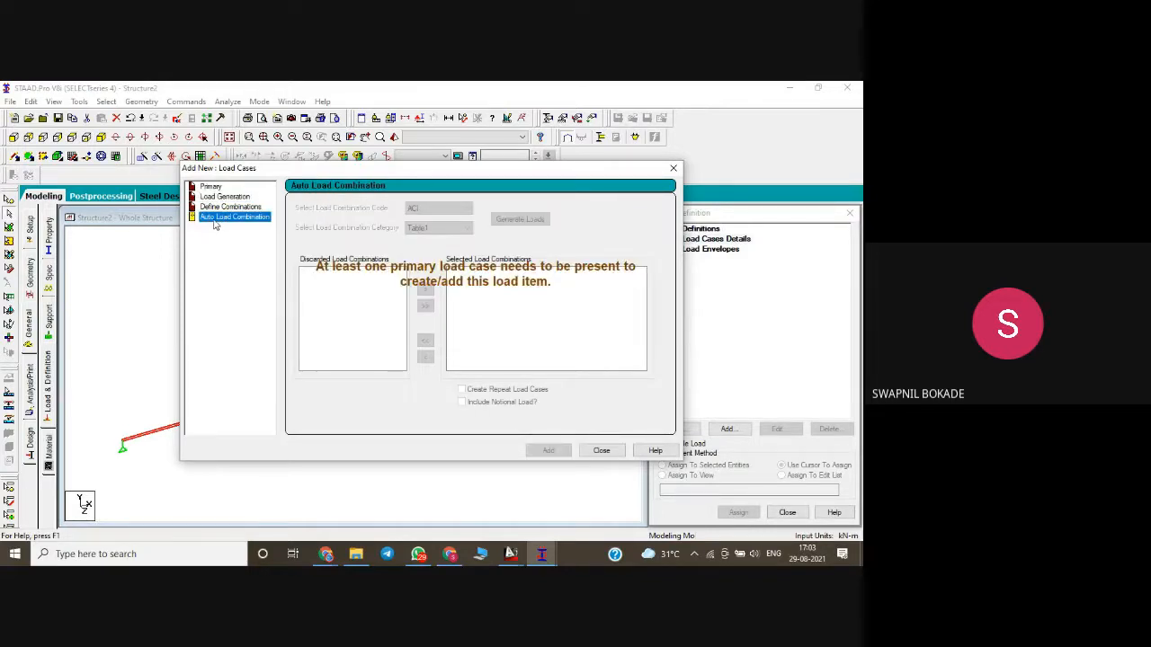
pyautogui.click(211, 187)
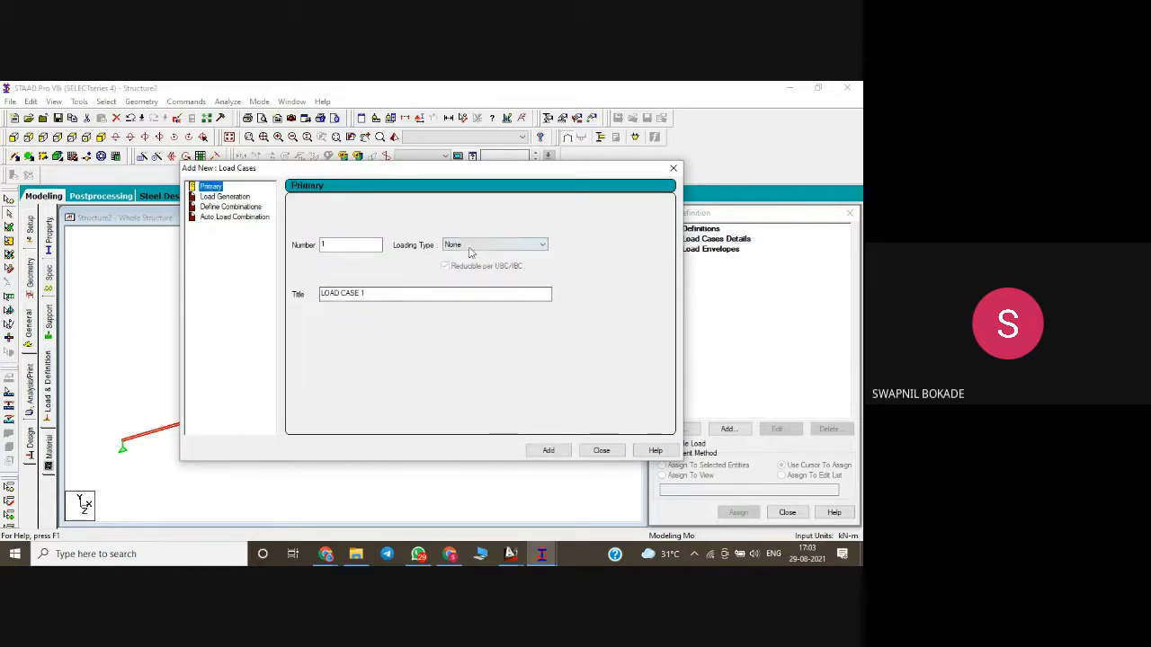
pyautogui.click(547, 450)
pyautogui.click(601, 450)
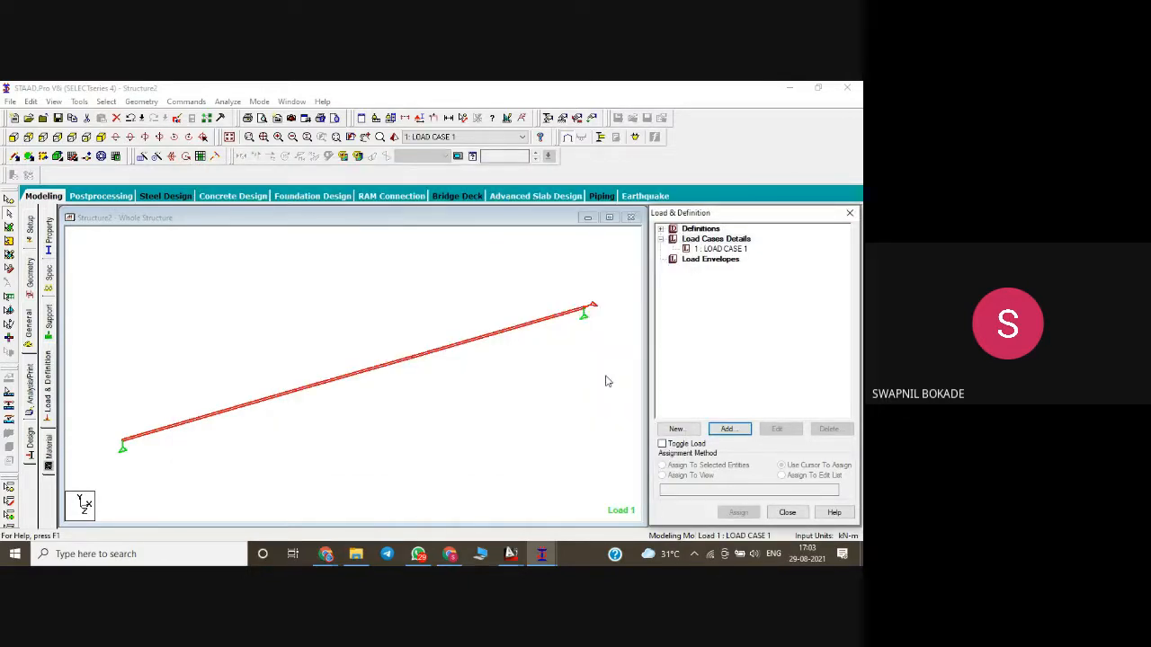
# - Add a concentrated member force of -20 kN in the GY direction with d1 of 3 m to LOAD CASE 1
pyautogui.click(727, 249)
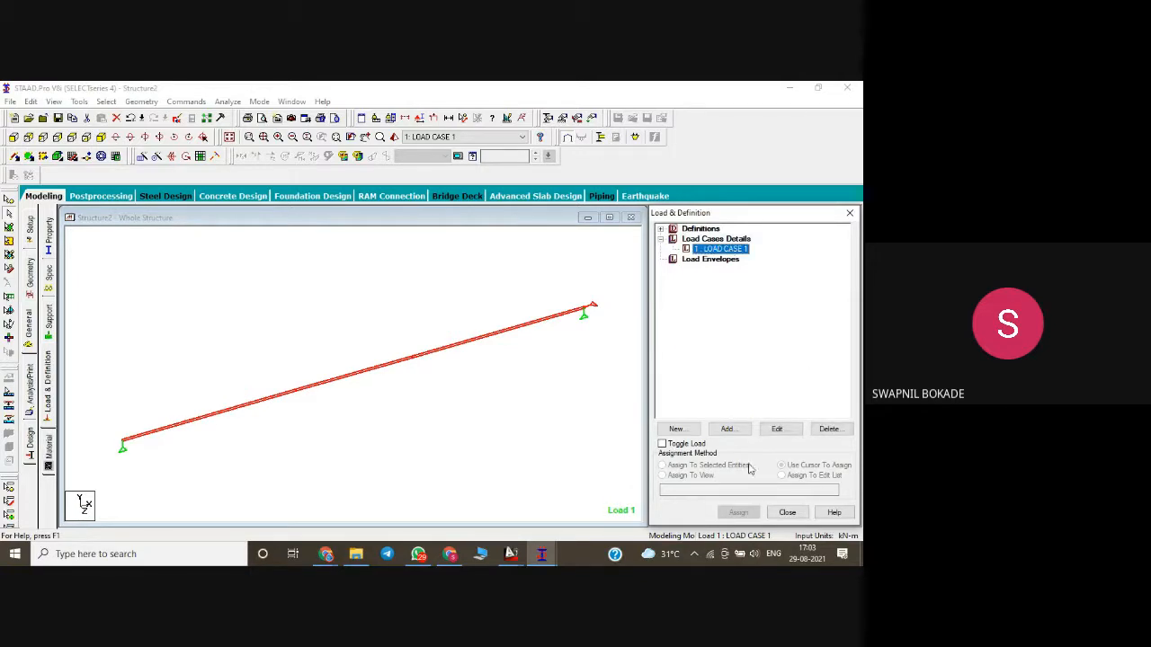
pyautogui.click(733, 429)
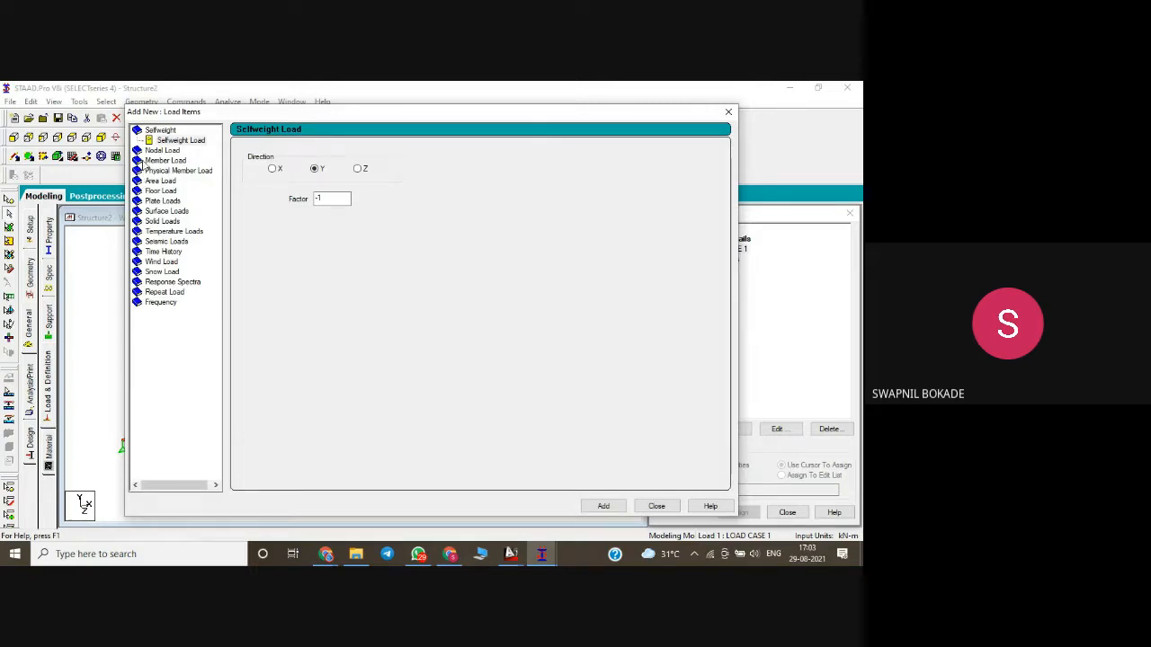
pyautogui.click(144, 161)
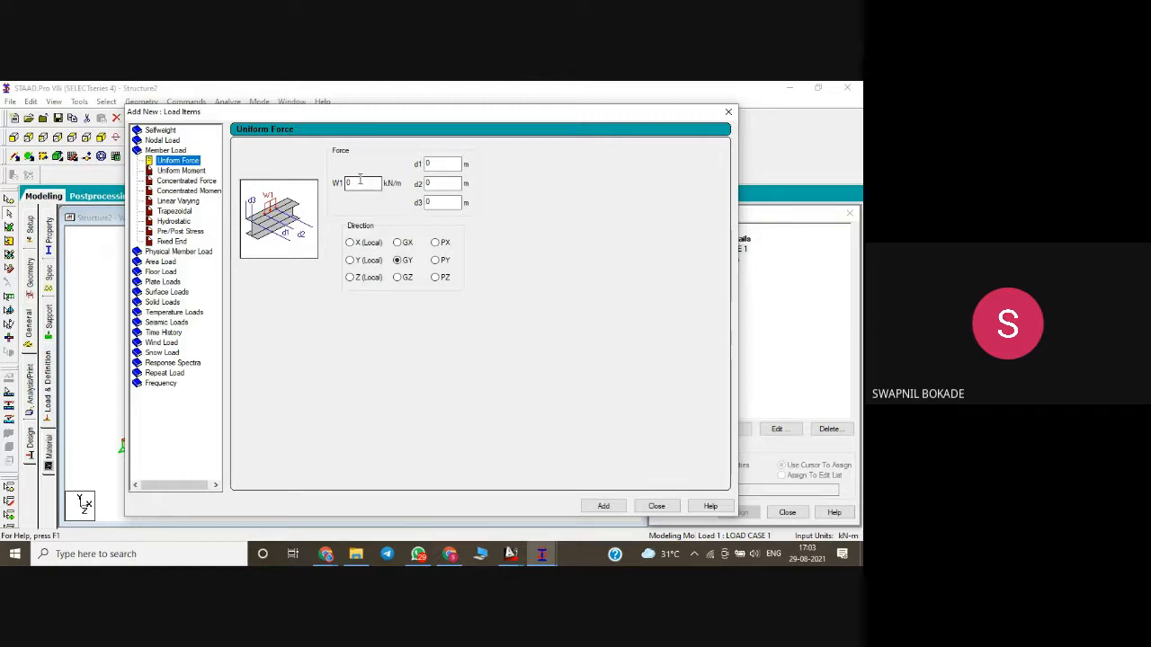
pyautogui.click(171, 182)
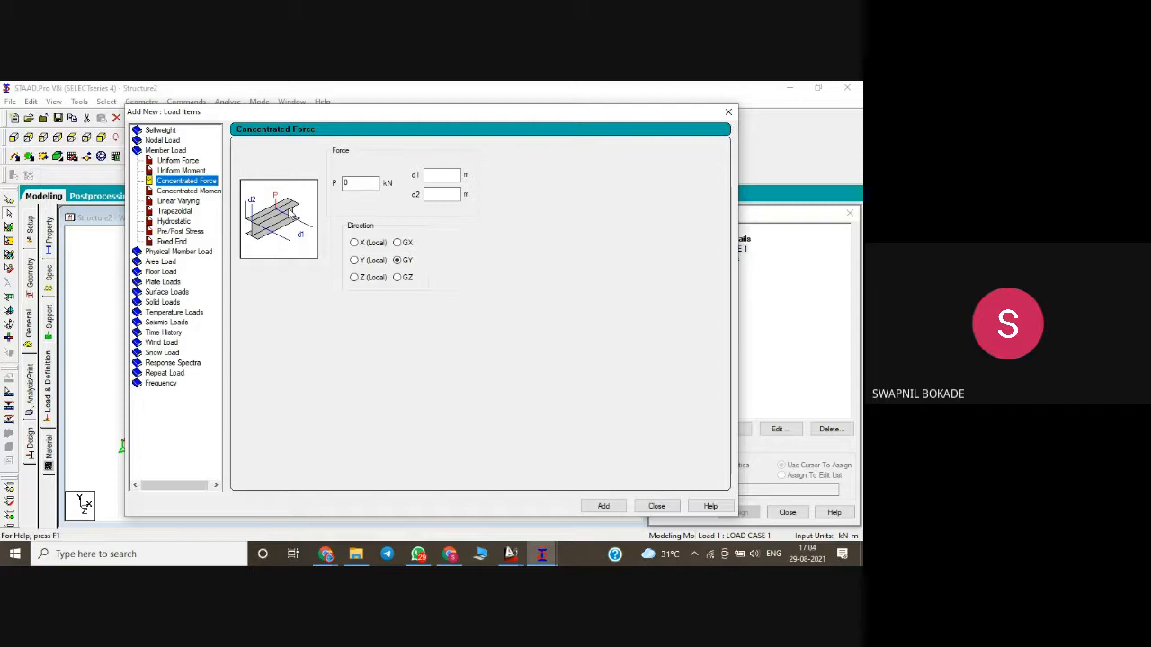
pyautogui.moveTo(369, 183); pyautogui.dragTo(40, 212)
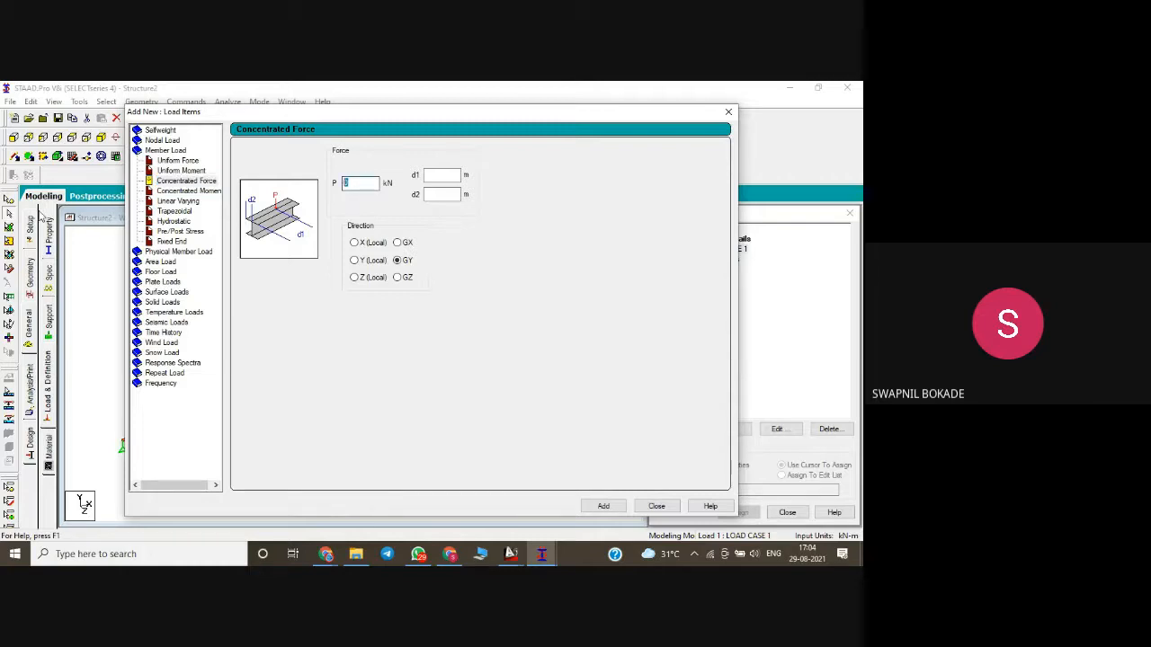
pyautogui.write('-20')
pyautogui.click(442, 176)
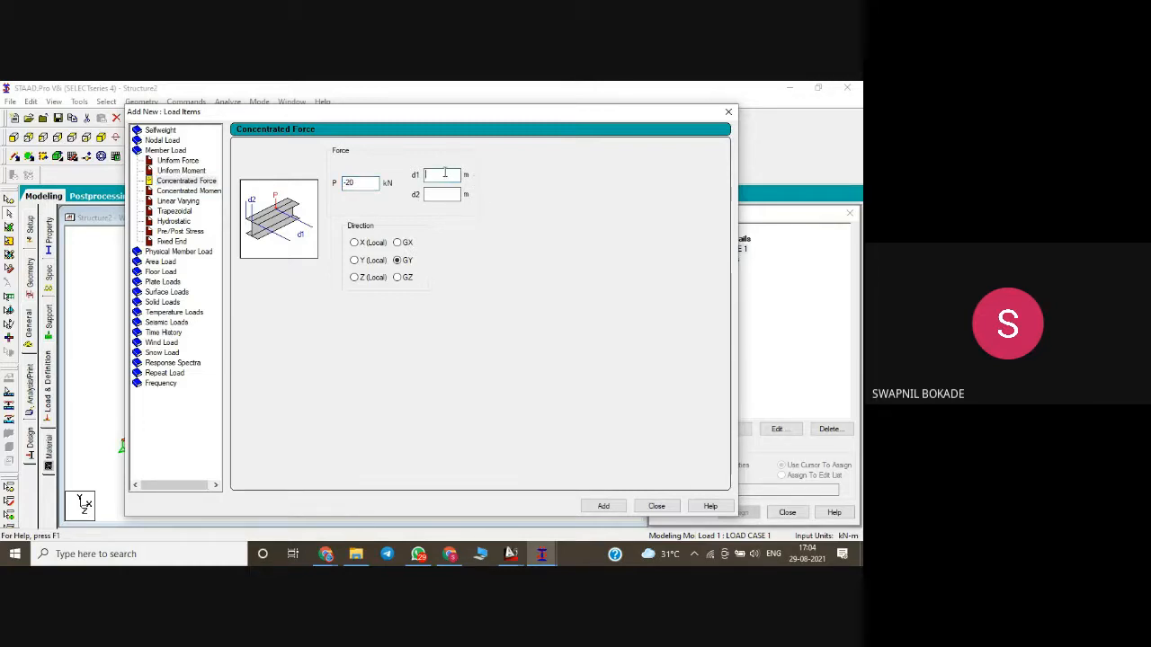
pyautogui.write('3')
pyautogui.click(610, 507)
# - Add a second concentrated member force of -30 kN in GY with d1 of 2 m, and finish adding load items
pyautogui.moveTo(363, 185); pyautogui.dragTo(336, 186)
pyautogui.write('-')
pyautogui.press('Tab')
pyautogui.write('2')
pyautogui.click(600, 506)
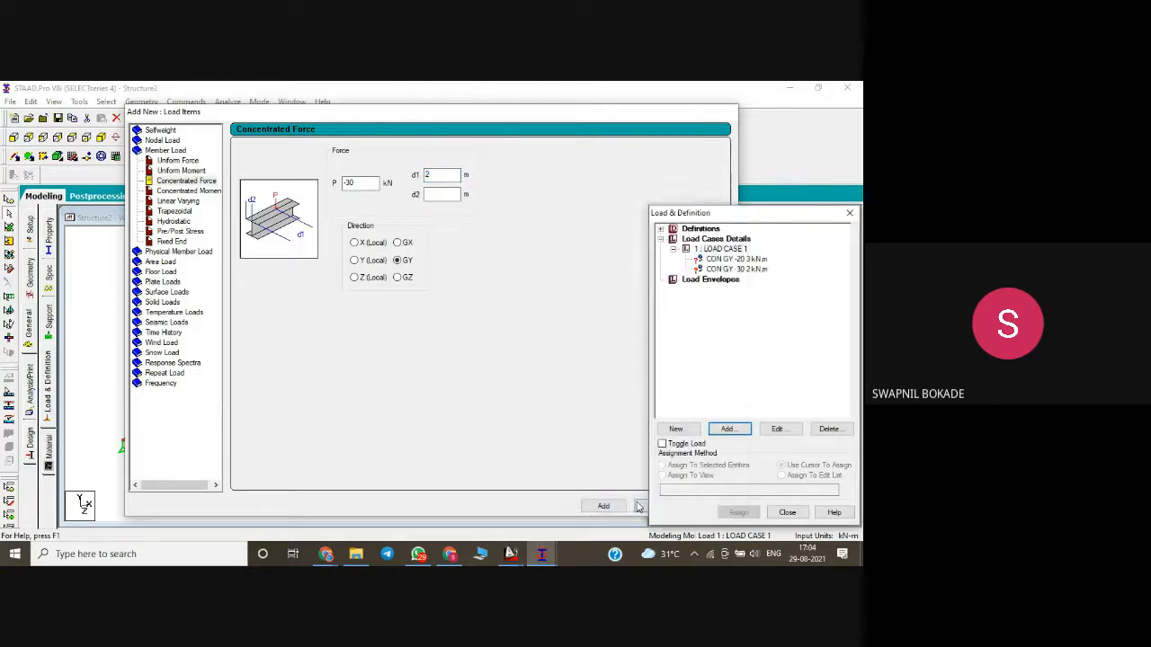
pyautogui.click(640, 506)
# - Assign the -20 kN force to beam 1 and the -30 kN force to beam 2, using the cursor assignment method
pyautogui.click(733, 259)
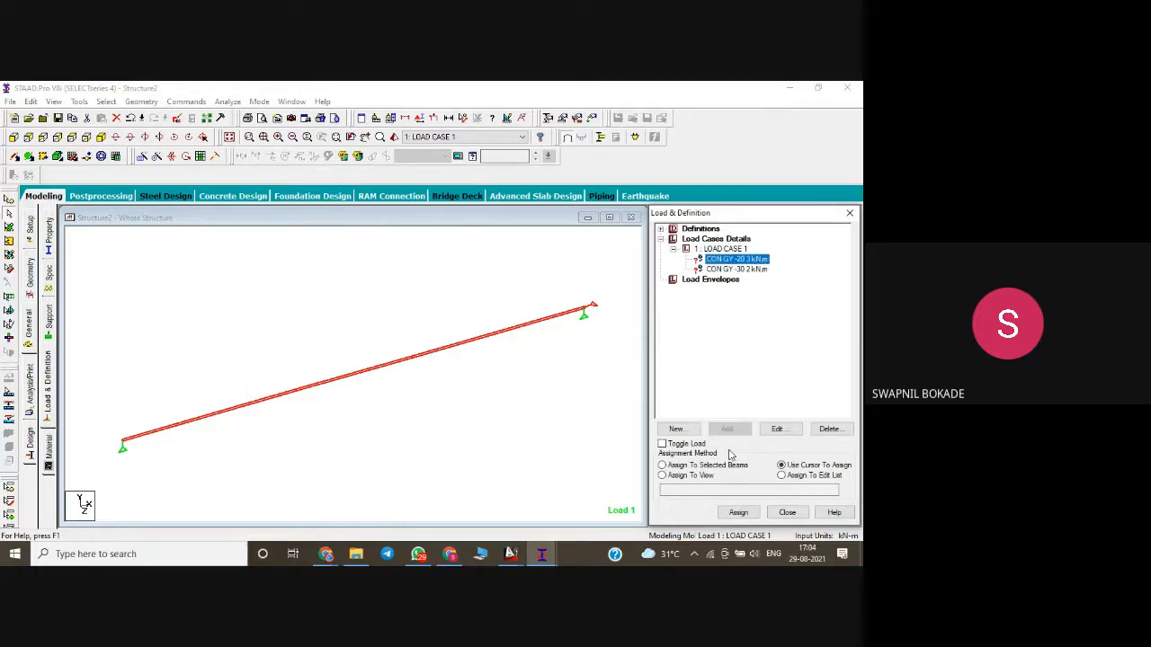
pyautogui.click(738, 512)
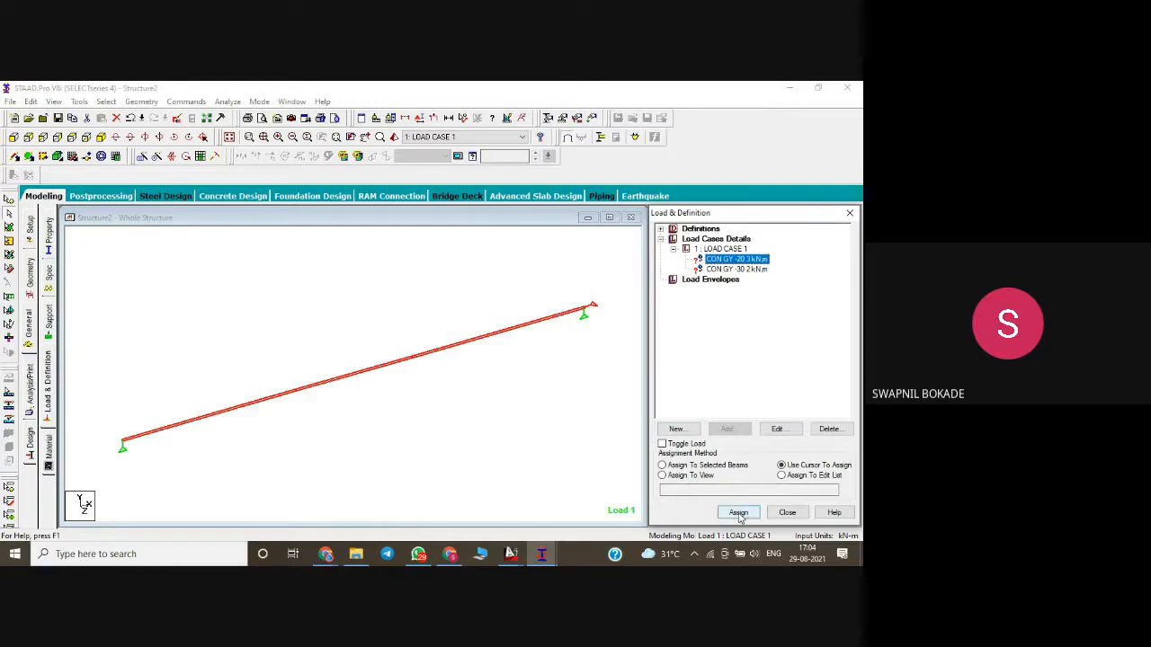
pyautogui.click(280, 396)
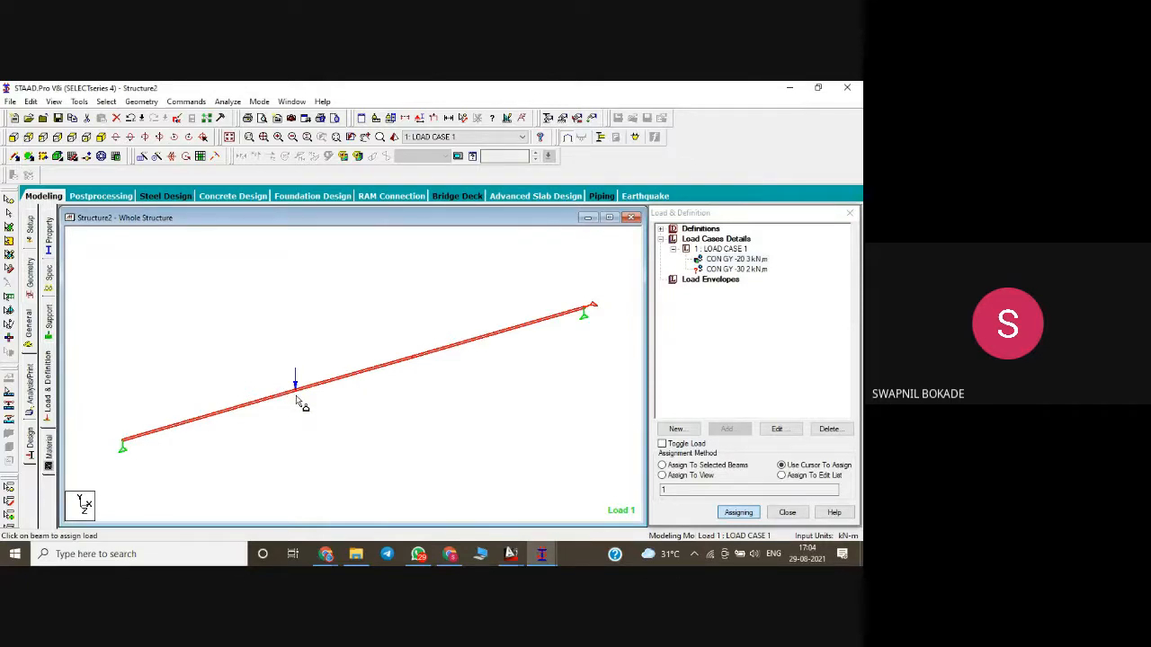
pyautogui.click(736, 269)
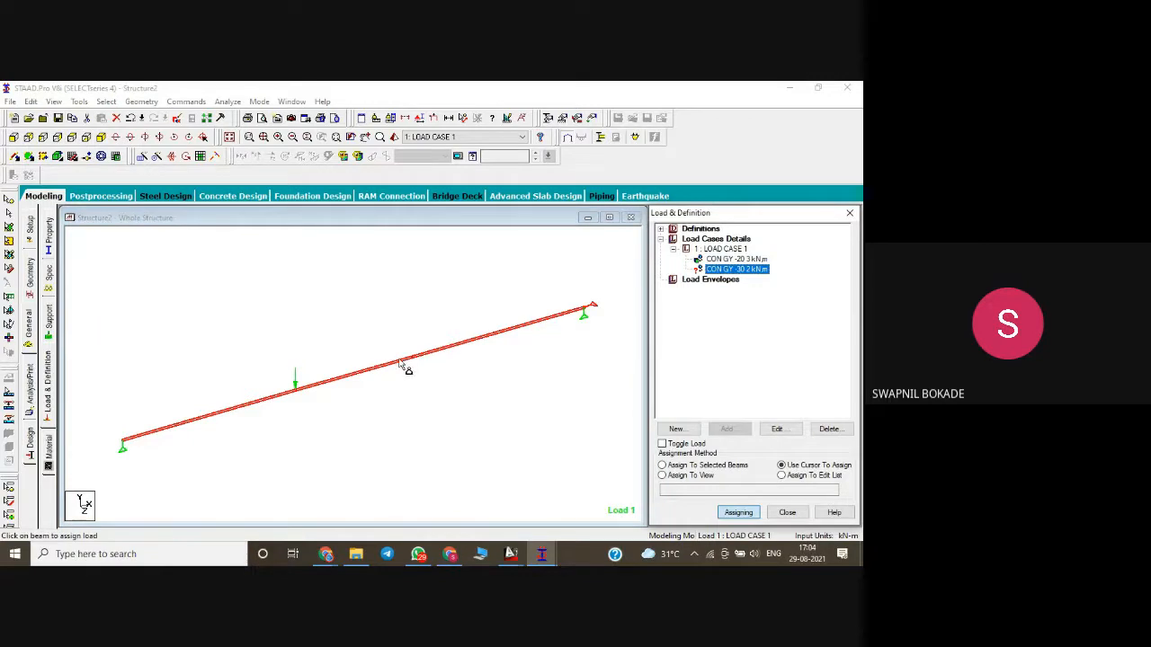
pyautogui.click(368, 377)
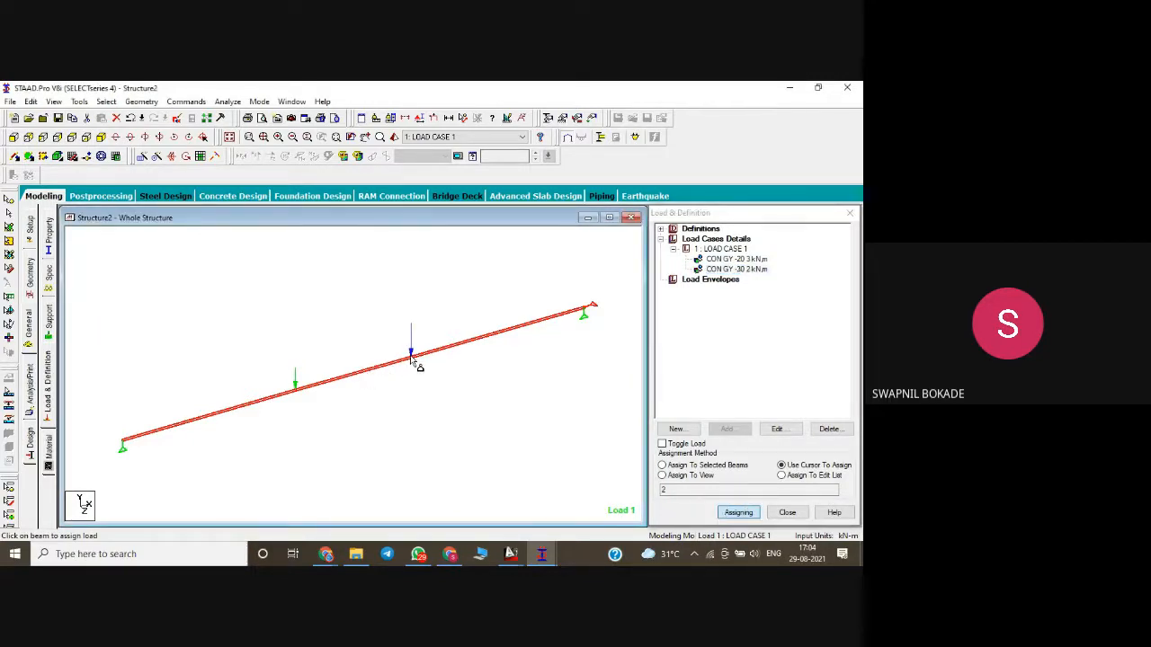
# - Turn on the Load Values labels in the structure view
pyautogui.click(419, 119)
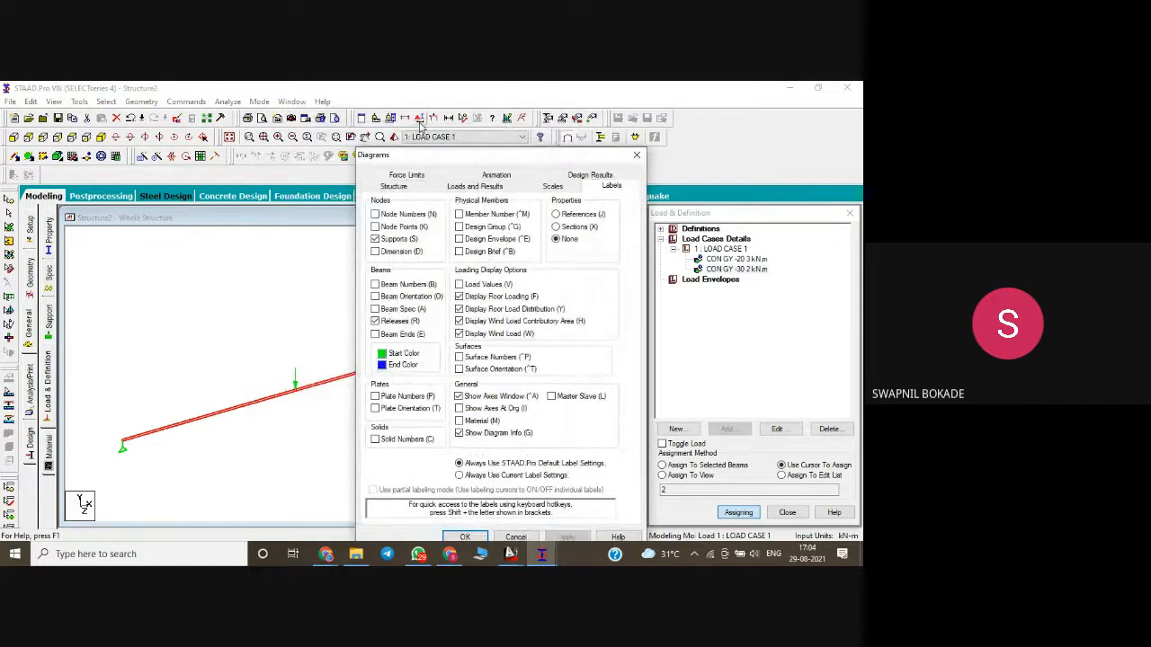
pyautogui.click(637, 154)
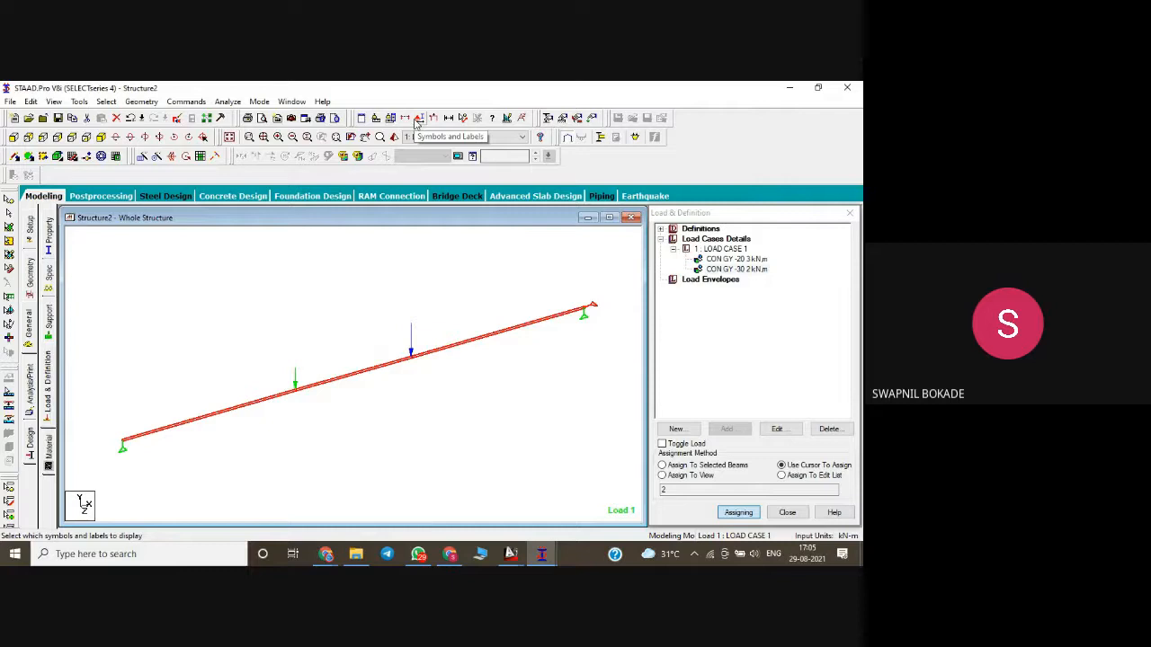
pyautogui.click(417, 123)
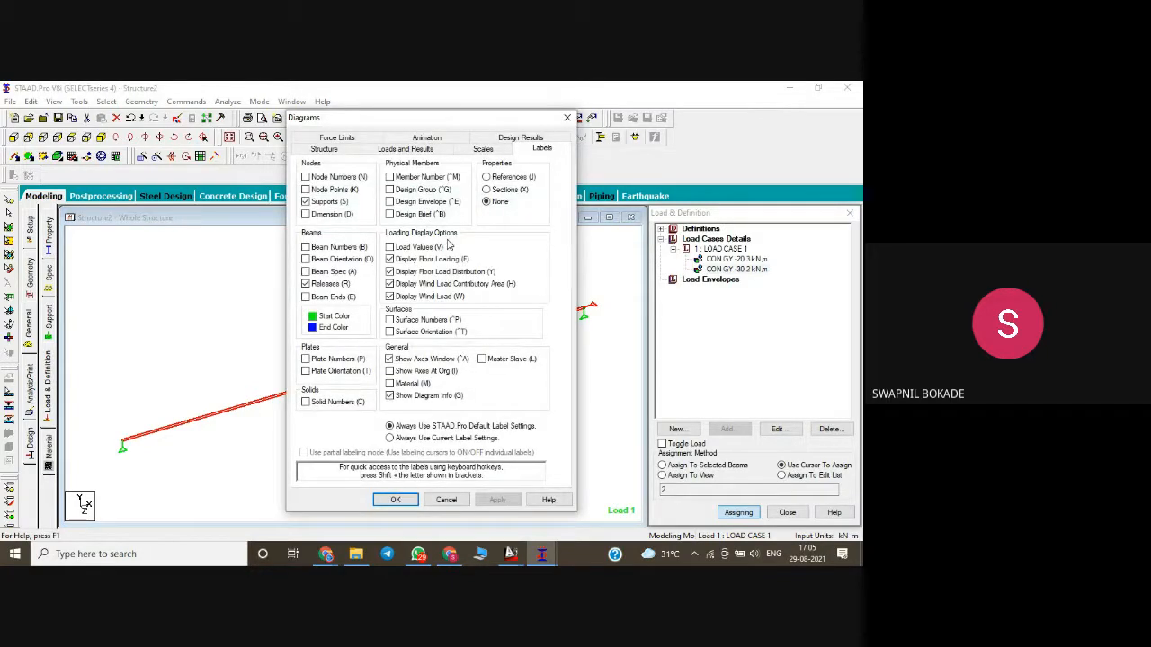
pyautogui.click(411, 248)
pyautogui.click(497, 500)
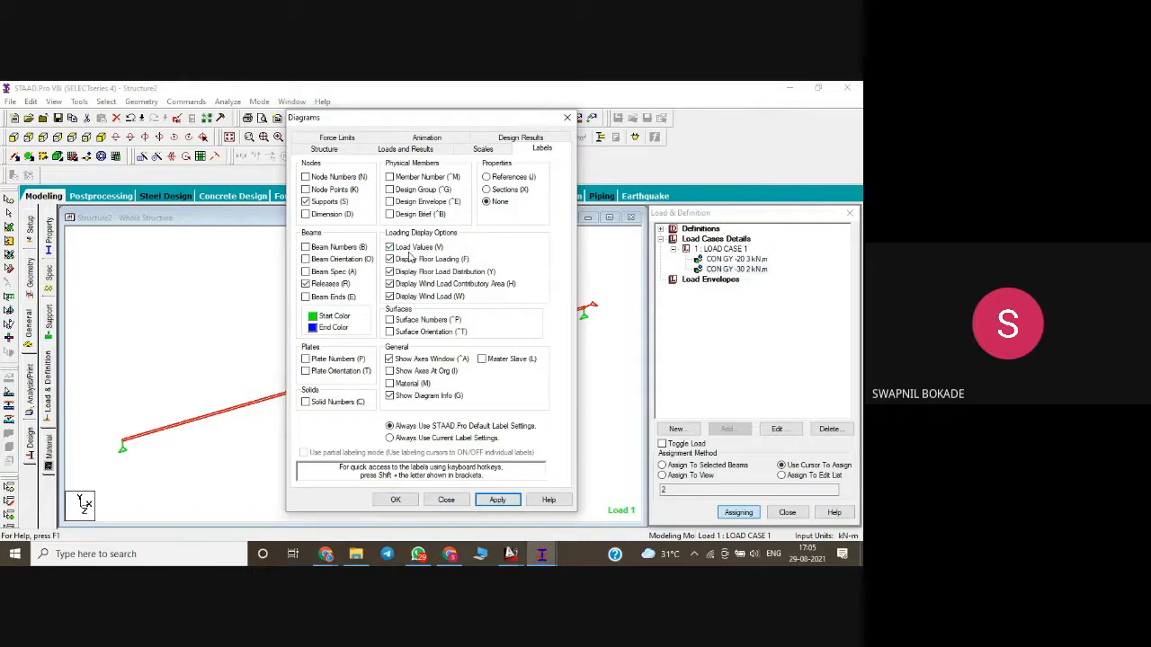
pyautogui.click(395, 500)
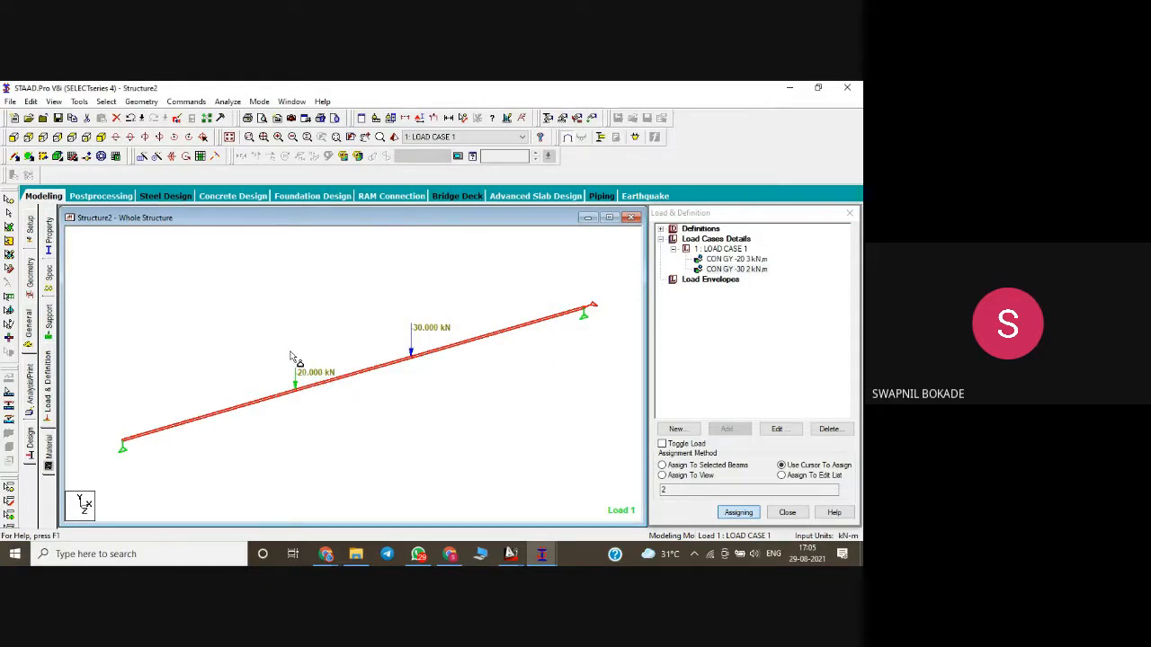
# - Add a Perform Analysis command with the Statics Check print option
pyautogui.click(33, 385)
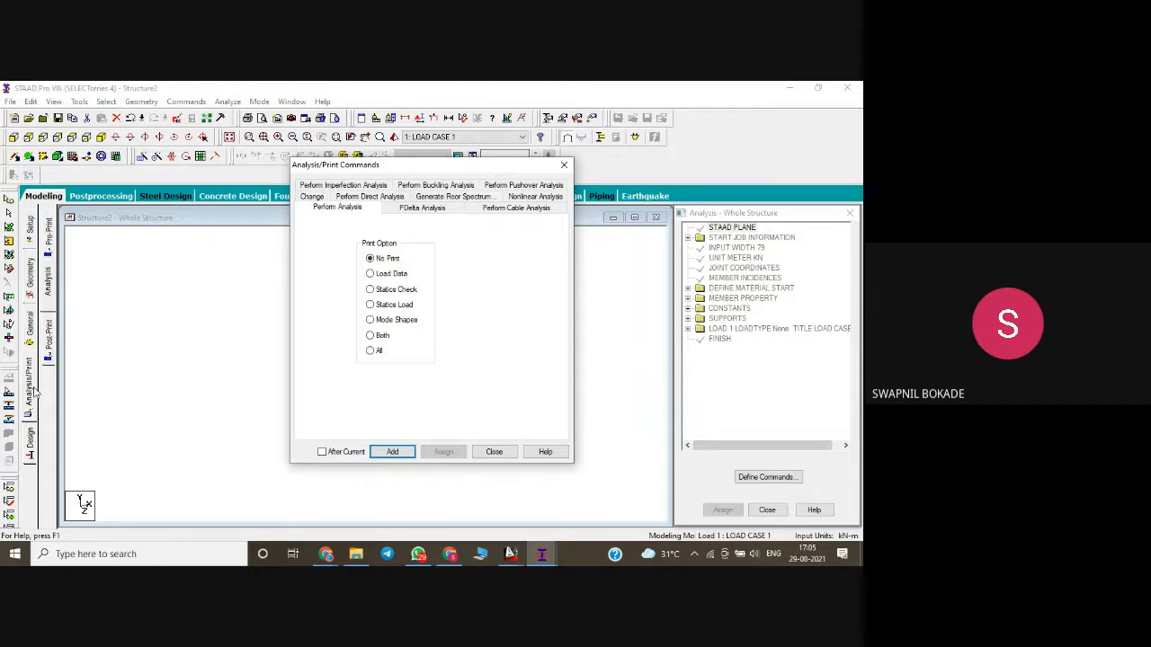
pyautogui.click(387, 307)
pyautogui.click(393, 294)
pyautogui.click(409, 452)
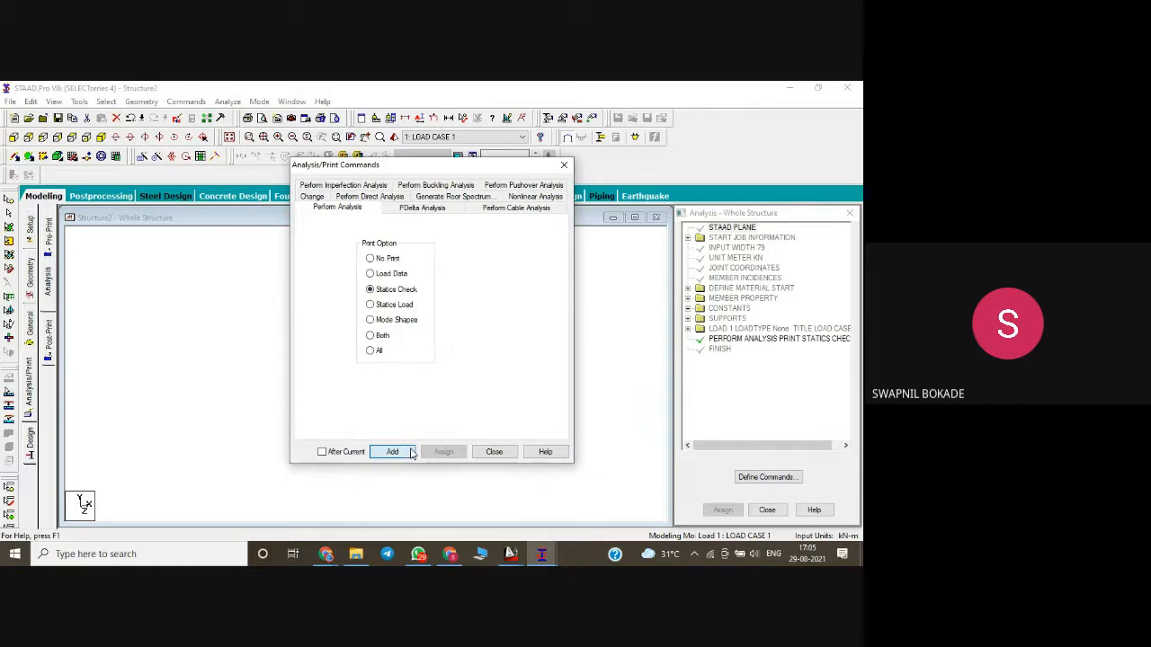
pyautogui.click(494, 451)
# - Save the modified structure, run the analysis and finish it in Modeling Mode
pyautogui.click(228, 102)
pyautogui.click(239, 119)
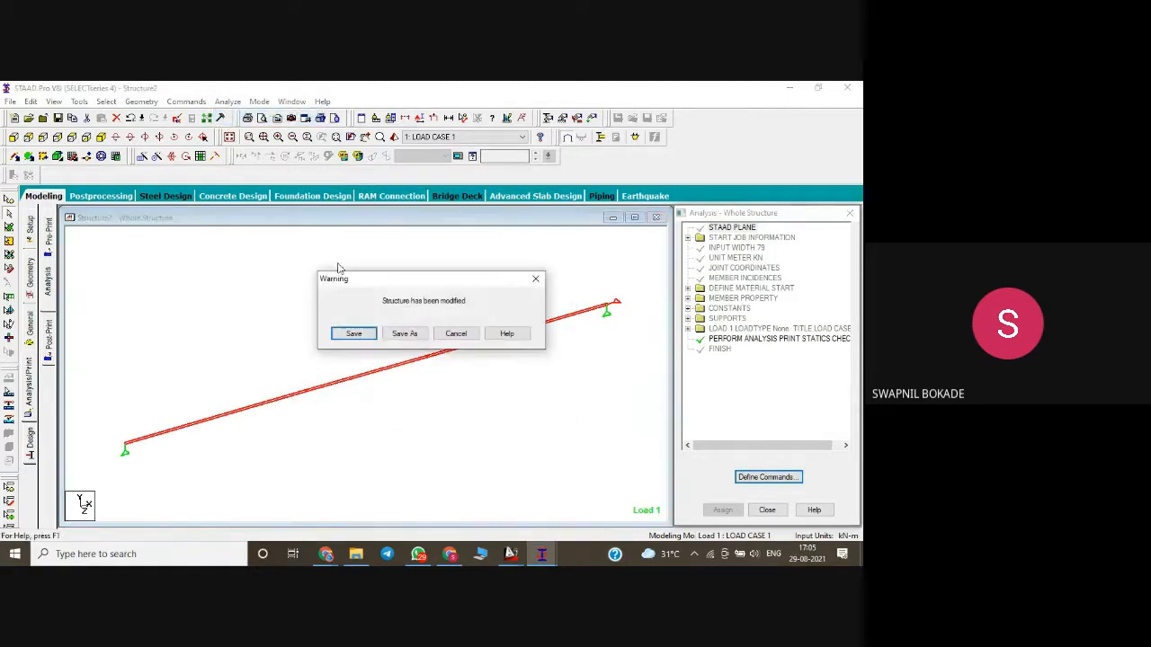
pyautogui.click(366, 331)
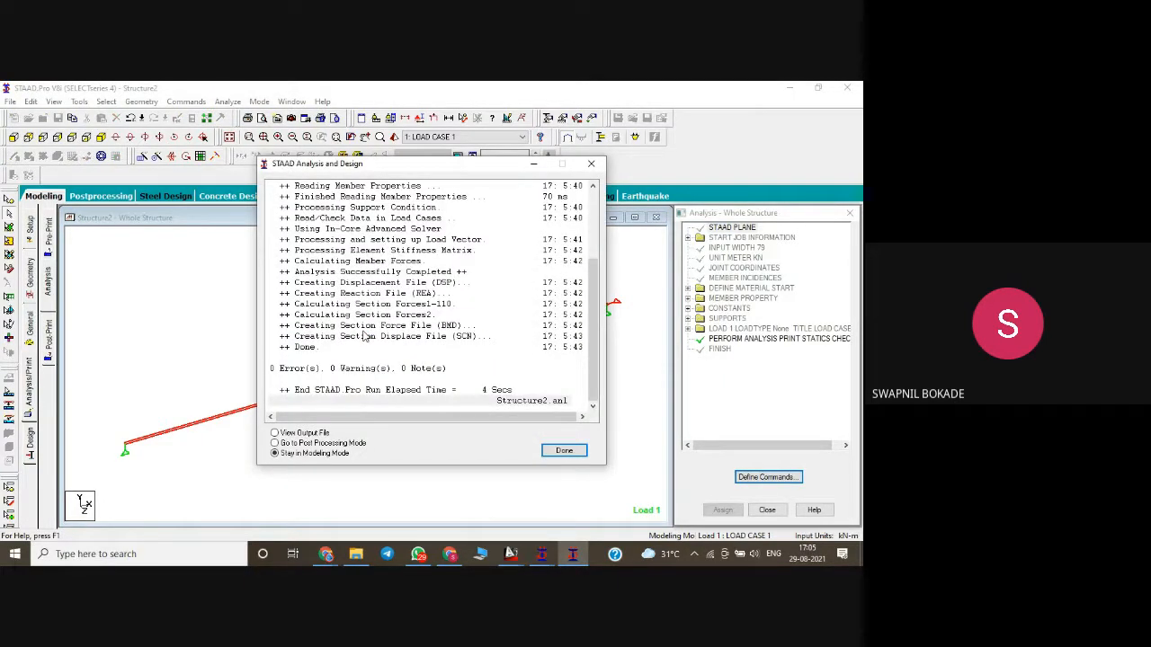
pyautogui.click(565, 450)
# - Examine the label and scale settings for the diagrams, leaving them as they are
pyautogui.click(419, 117)
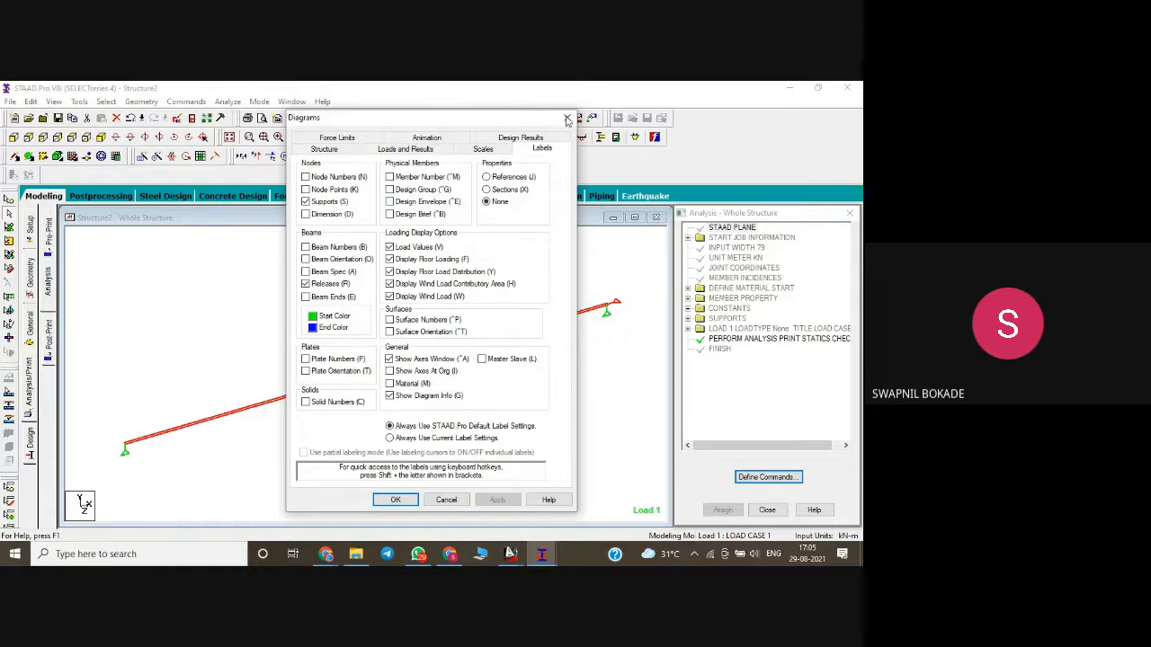
pyautogui.click(483, 149)
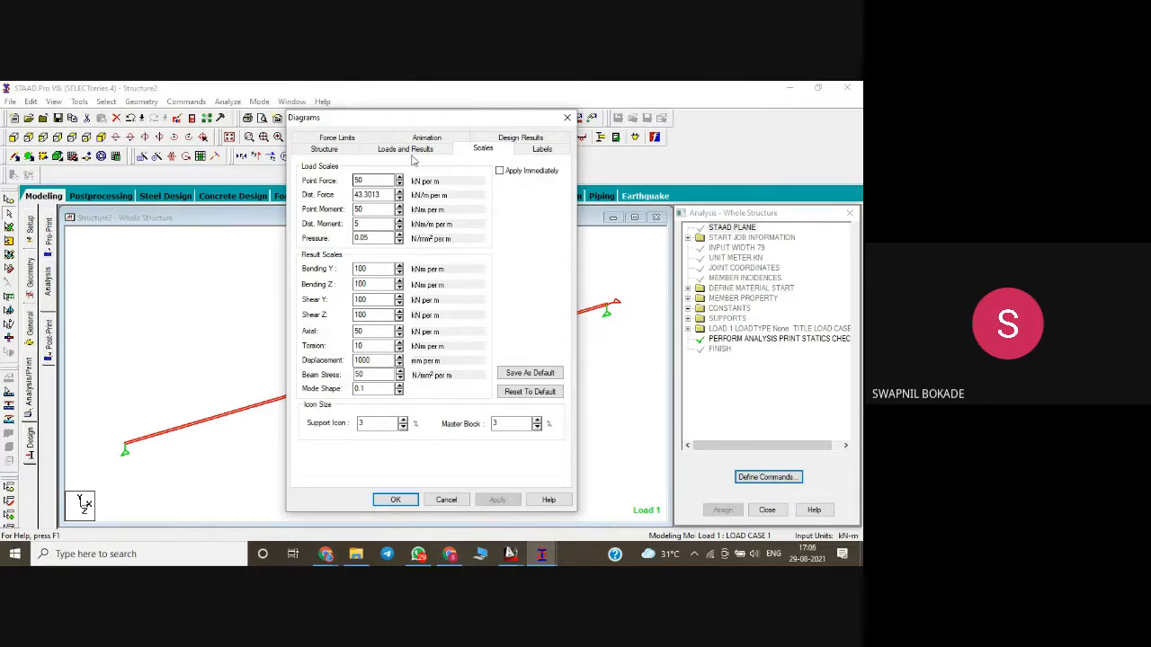
pyautogui.click(567, 119)
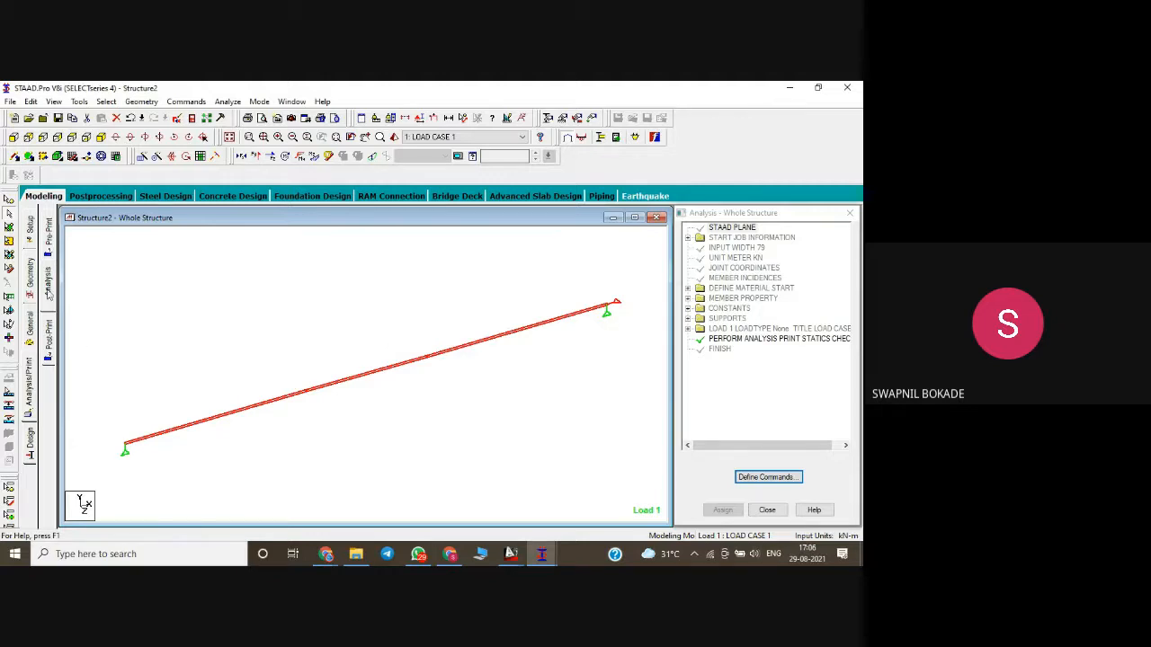
# - Open the load definitions and expand the load items of LOAD CASE 1
pyautogui.click(343, 382)
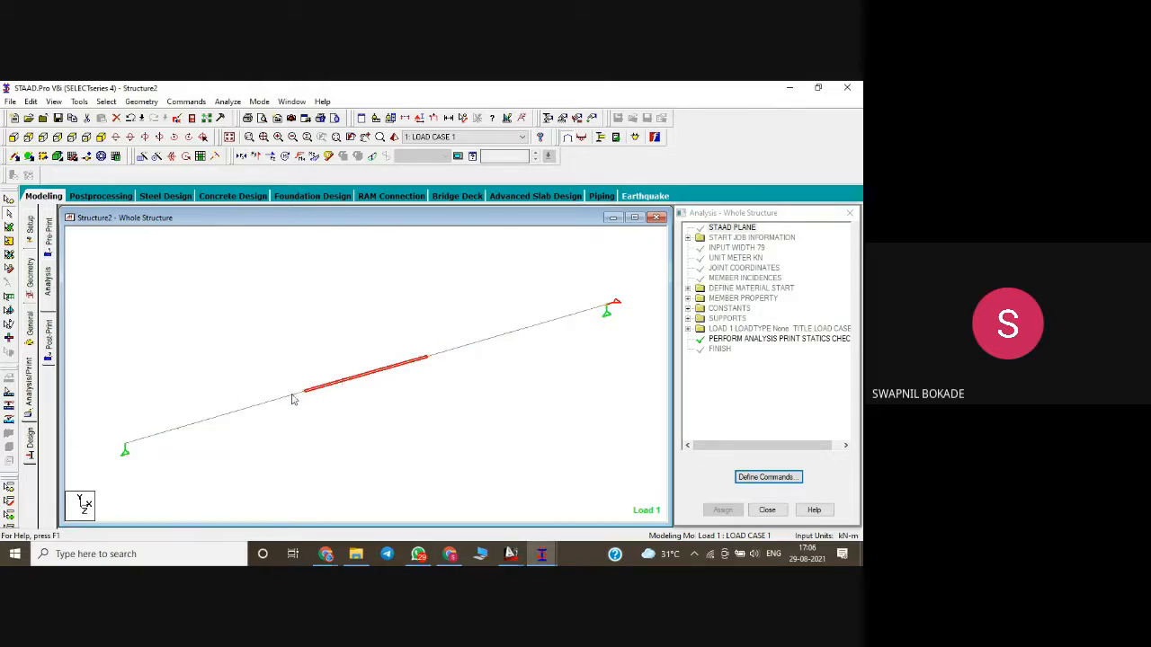
pyautogui.click(292, 396)
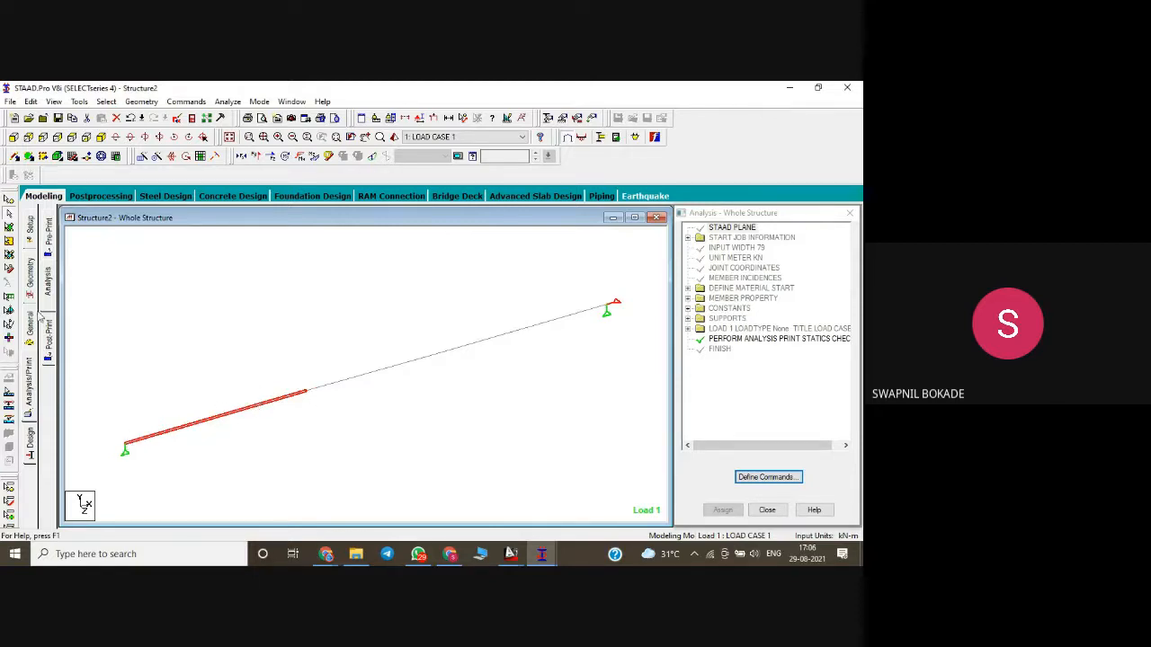
pyautogui.click(33, 338)
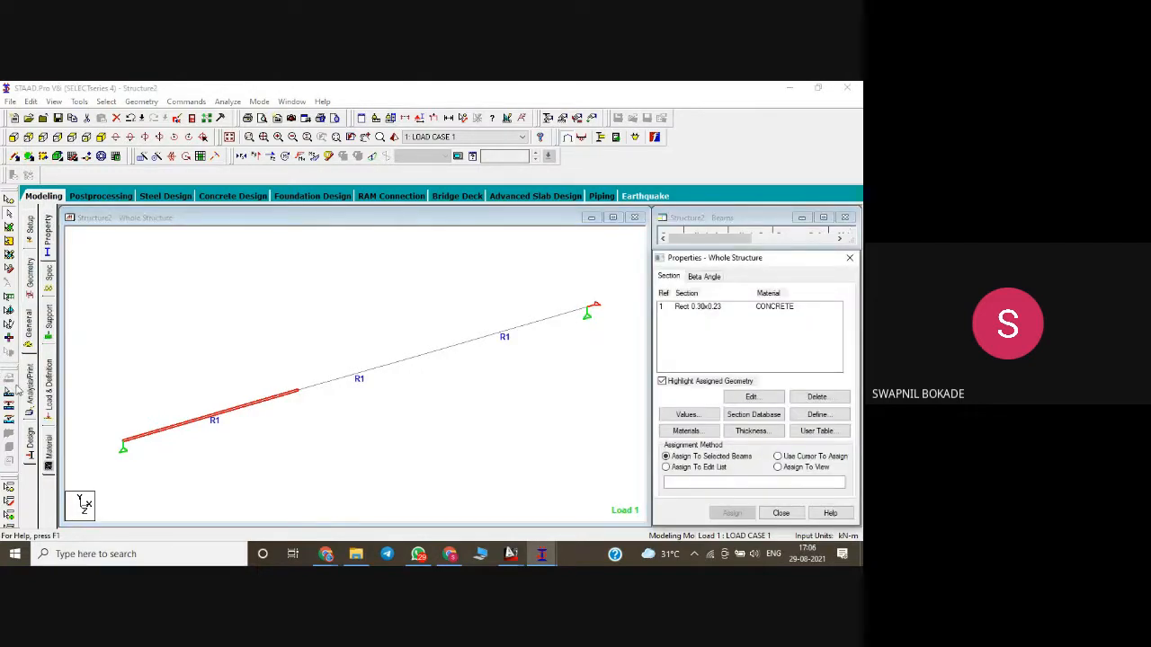
pyautogui.click(48, 387)
pyautogui.click(661, 247)
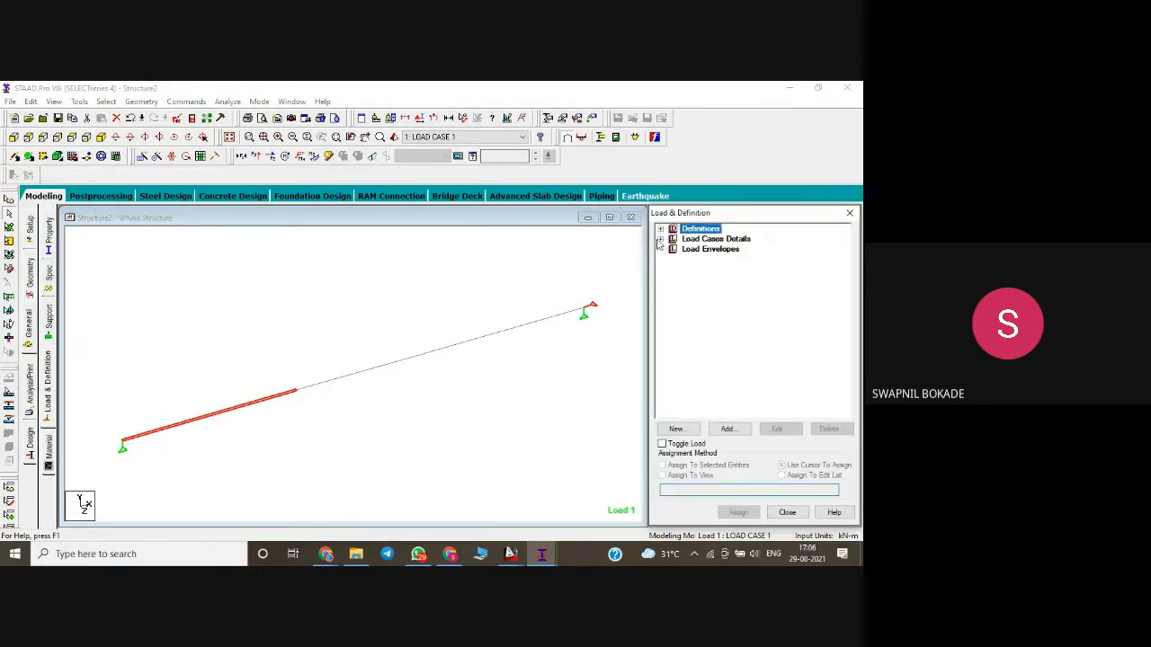
pyautogui.click(660, 239)
pyautogui.click(673, 249)
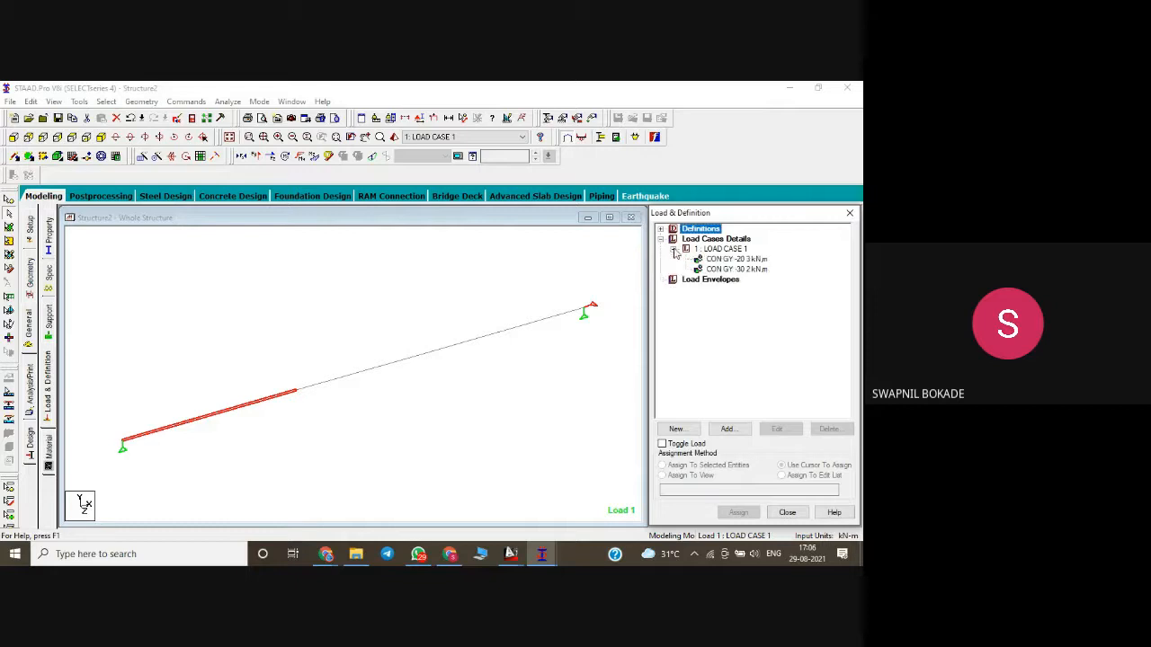
# - Examine the force, distance and direction of the 20 kN concentrated load, leaving its settings as they are
pyautogui.click(725, 260)
pyautogui.doubleClick(725, 260)
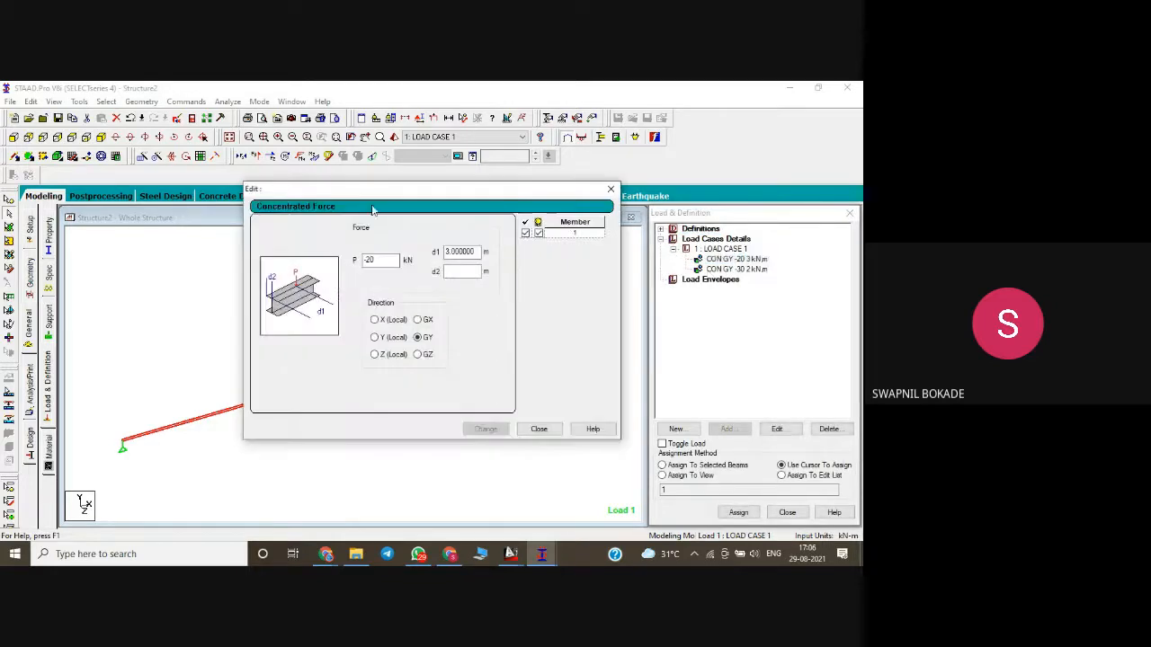
pyautogui.moveTo(374, 210); pyautogui.dragTo(561, 140)
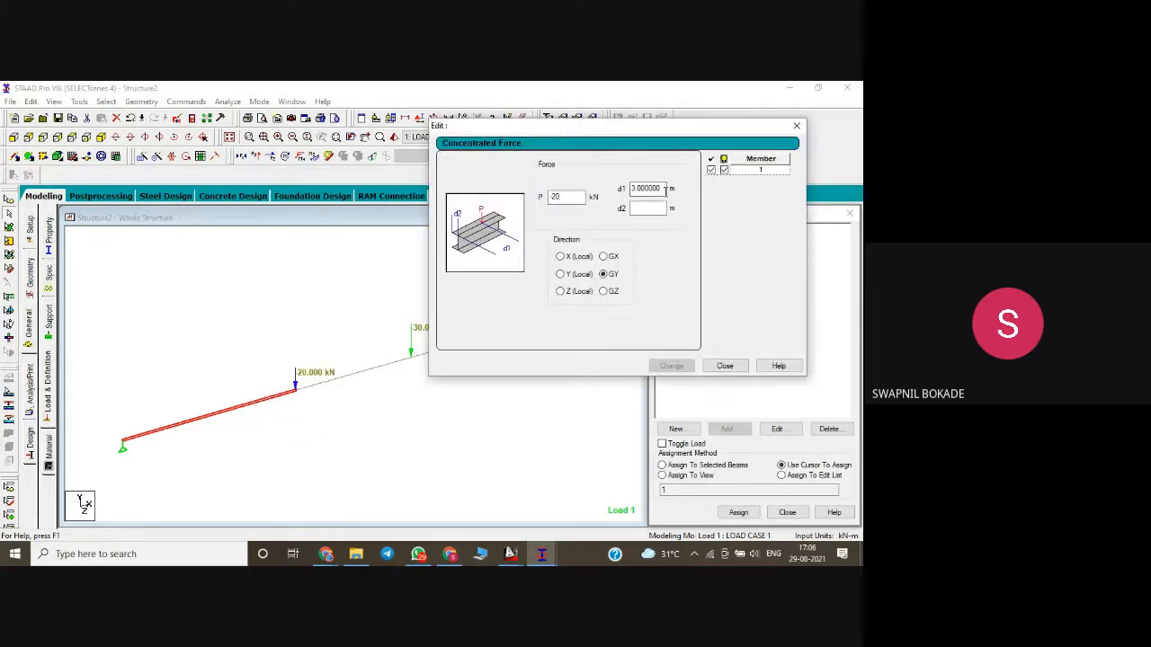
pyautogui.moveTo(659, 135); pyautogui.dragTo(436, 142)
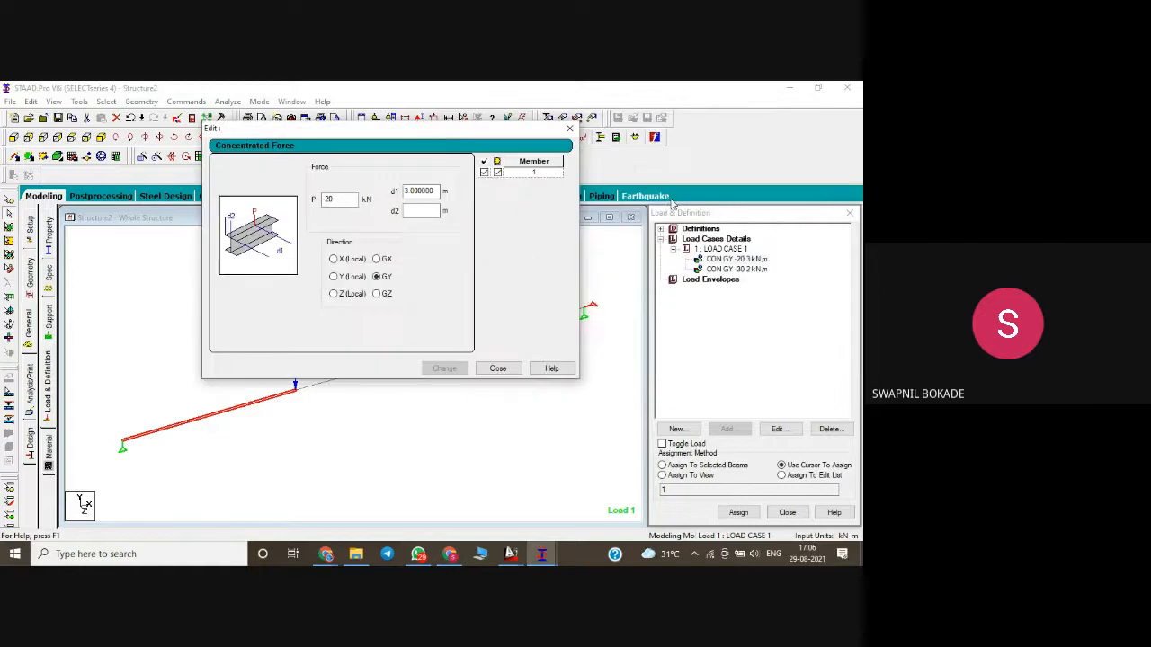
pyautogui.doubleClick(725, 259)
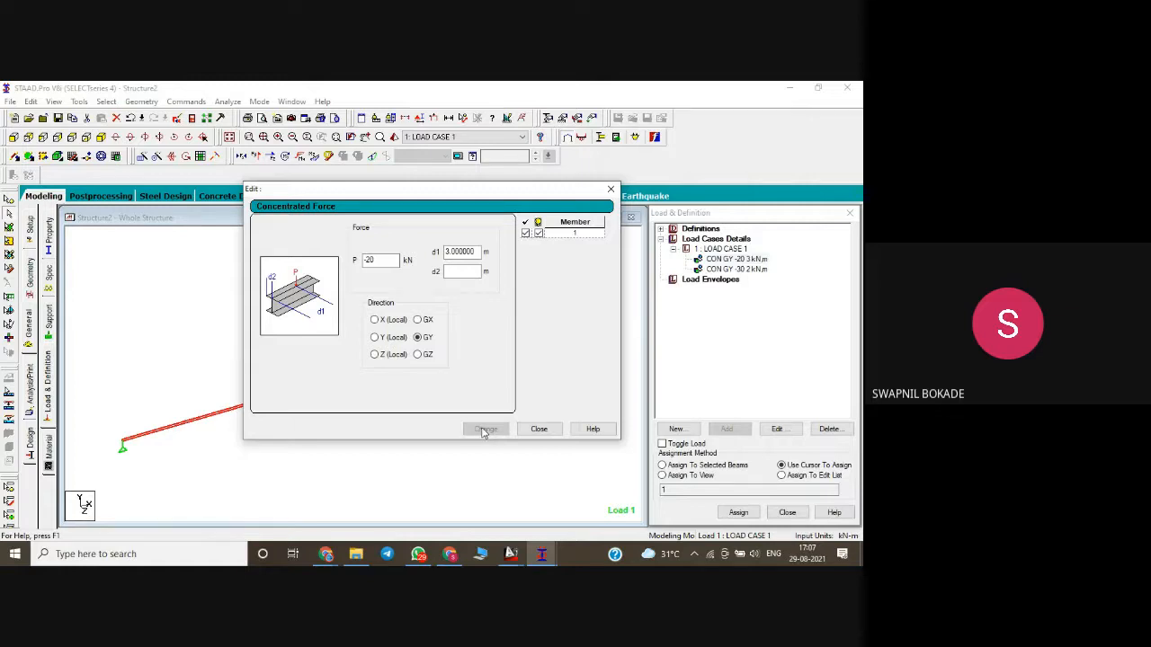
pyautogui.click(611, 189)
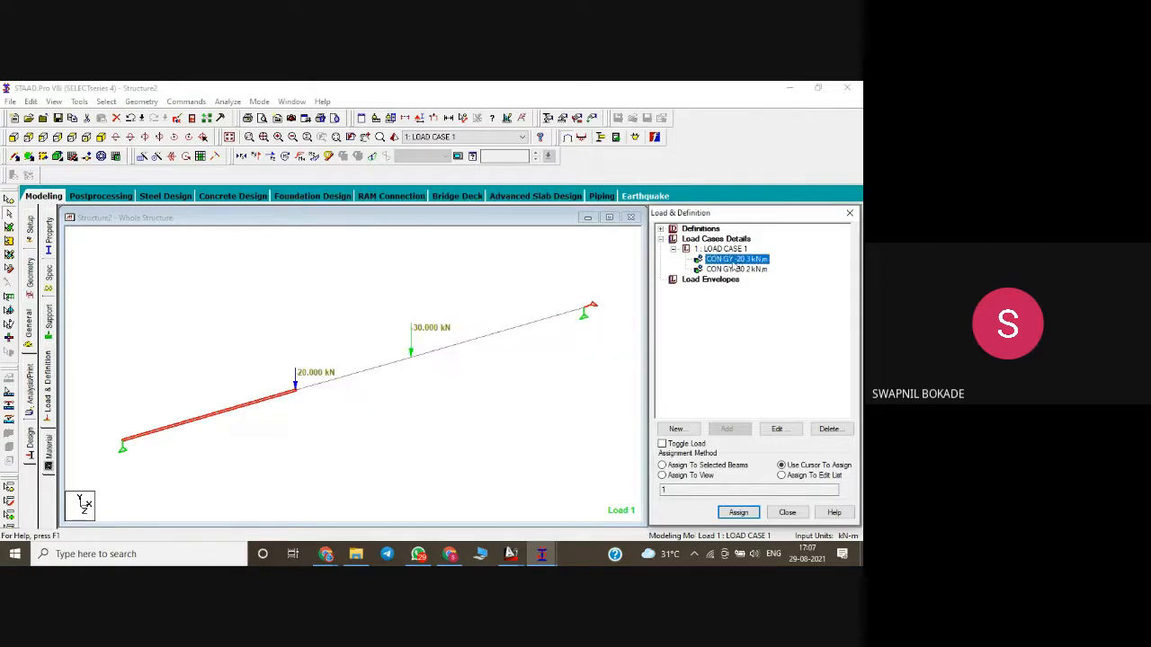
# - Open the 30 kN concentrated load for editing and check the geometry of the second and third beams
pyautogui.doubleClick(735, 269)
pyautogui.click(458, 255)
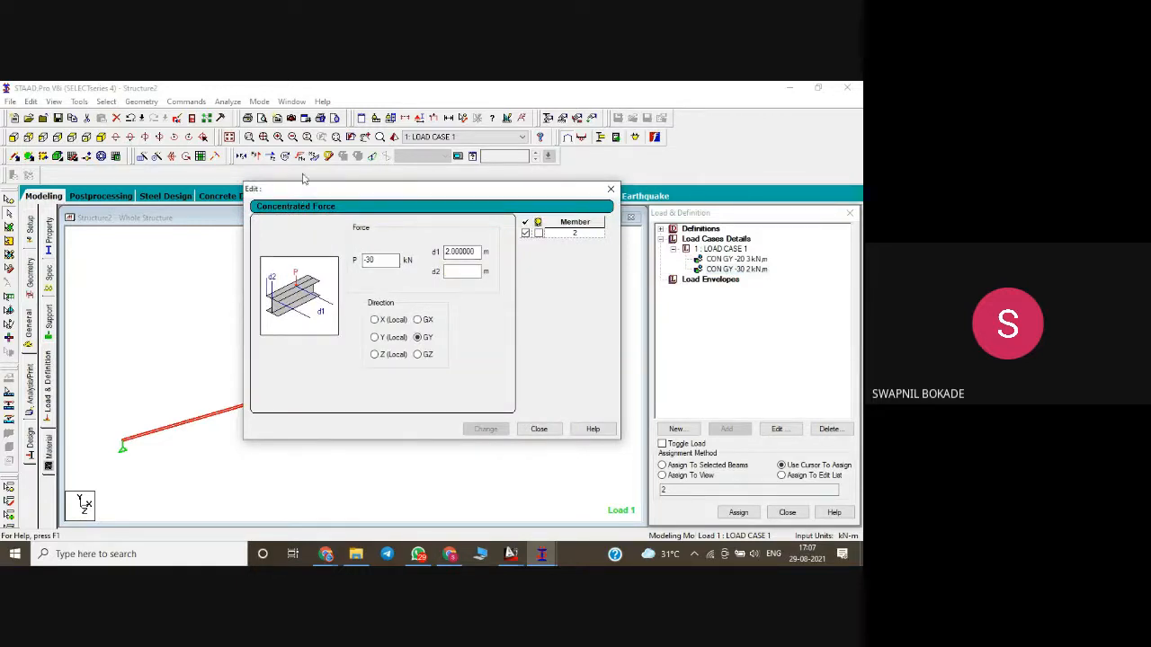
pyautogui.moveTo(306, 189); pyautogui.dragTo(562, 194)
pyautogui.doubleClick(340, 372)
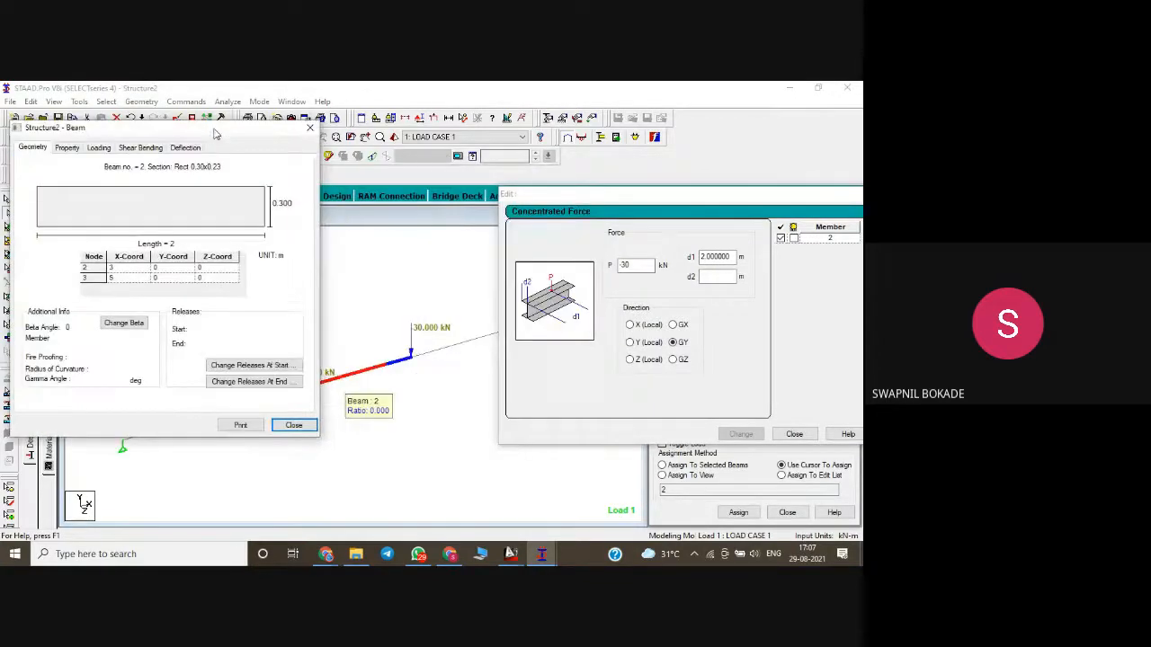
pyautogui.click(309, 128)
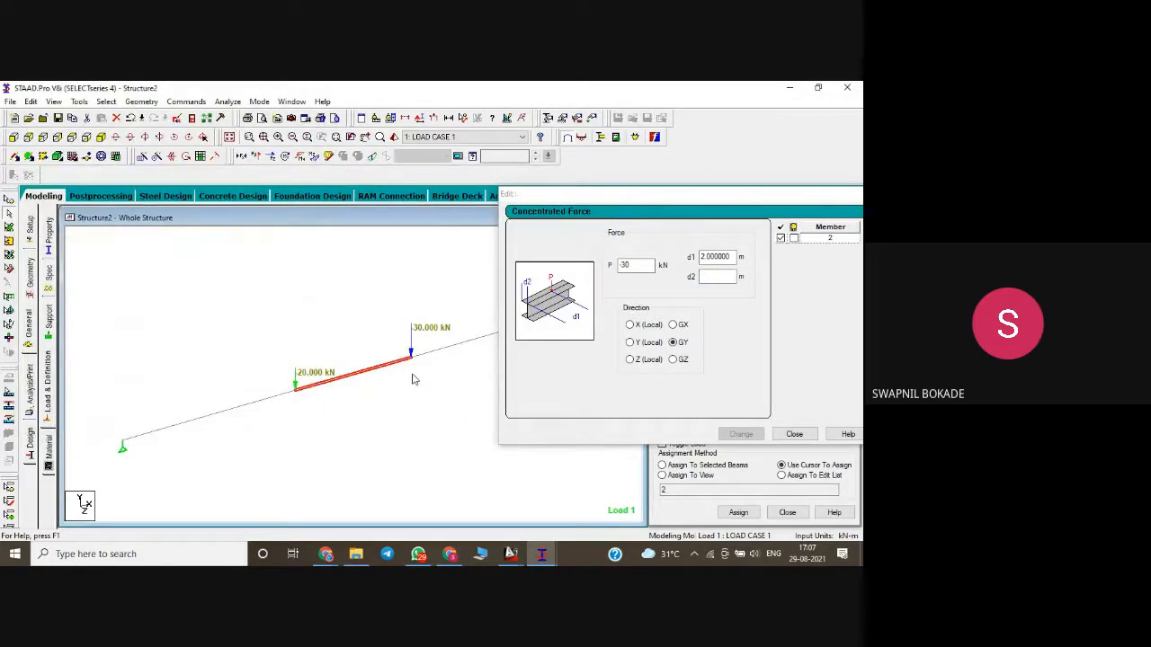
pyautogui.moveTo(439, 390); pyautogui.dragTo(215, 397, button='middle')
pyautogui.click(231, 347)
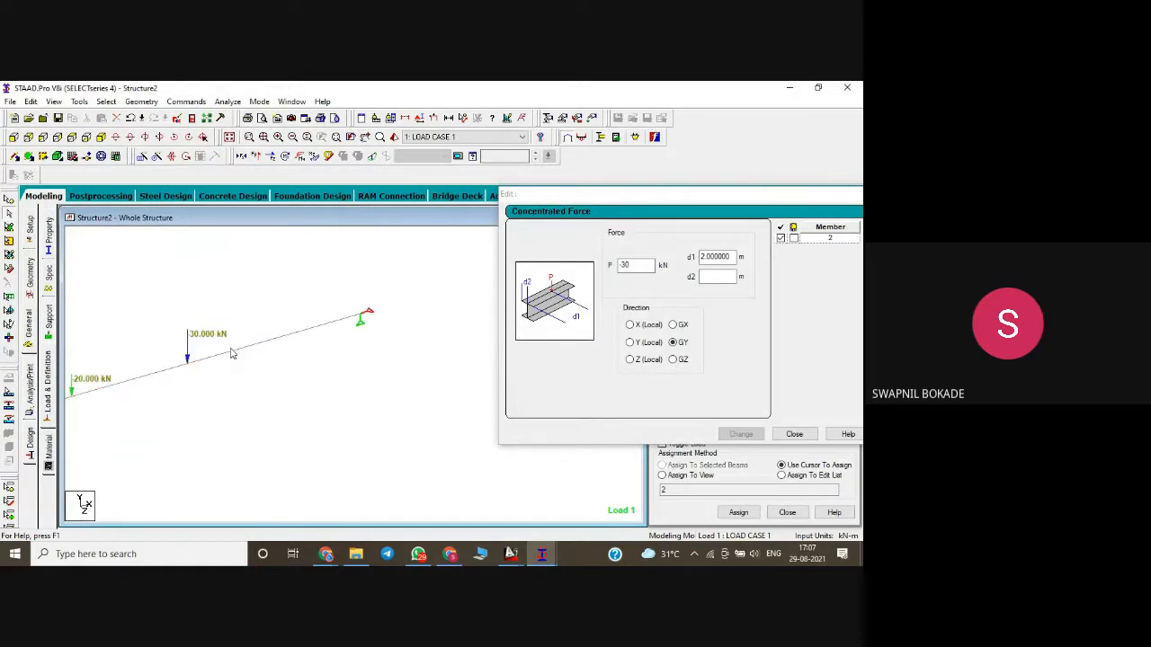
pyautogui.click(232, 350)
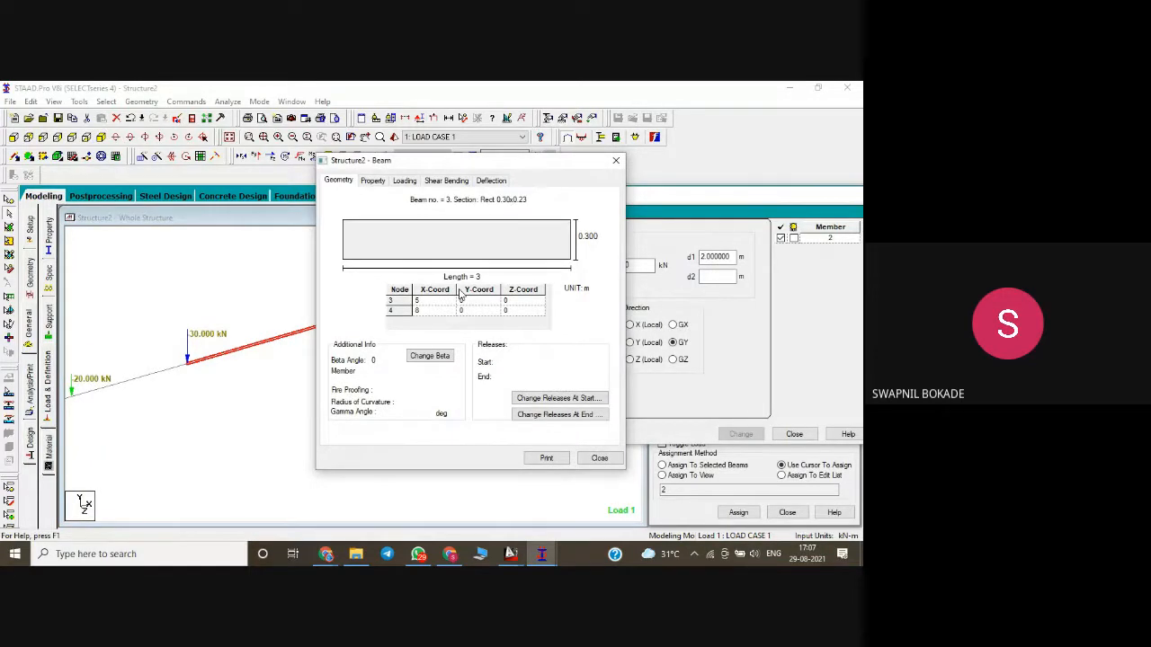
pyautogui.click(617, 161)
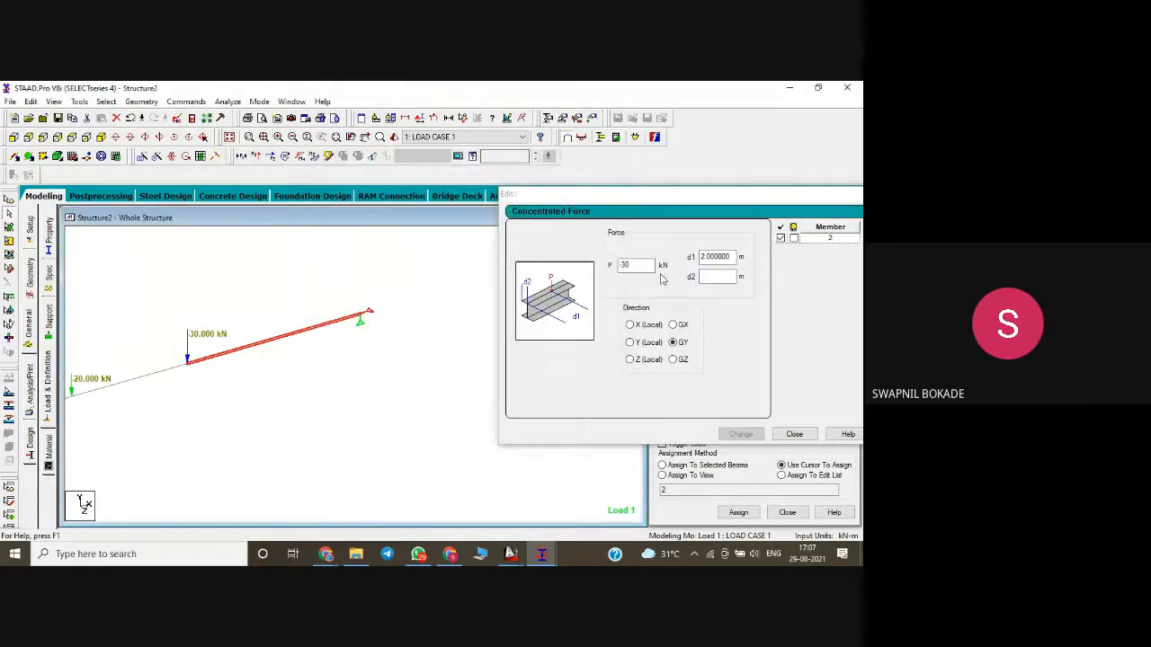
# - Set distance d1 of the 30 kN concentrated load to 0 m, accepting deletion of the existing result files
pyautogui.doubleClick(735, 257)
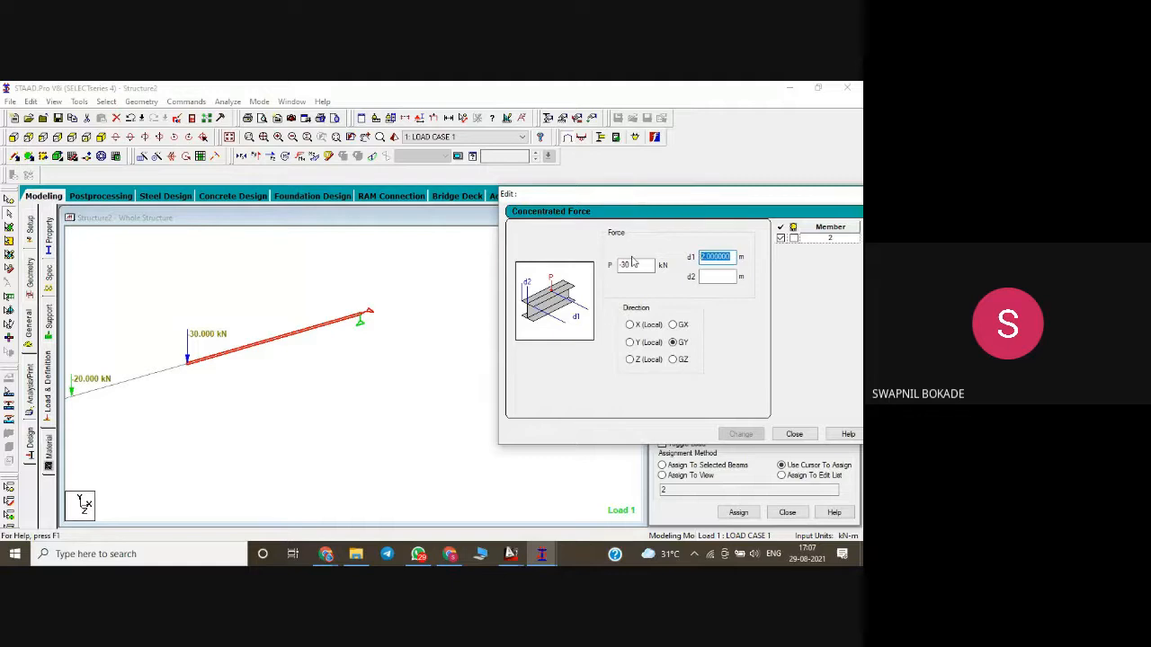
pyautogui.write('0')
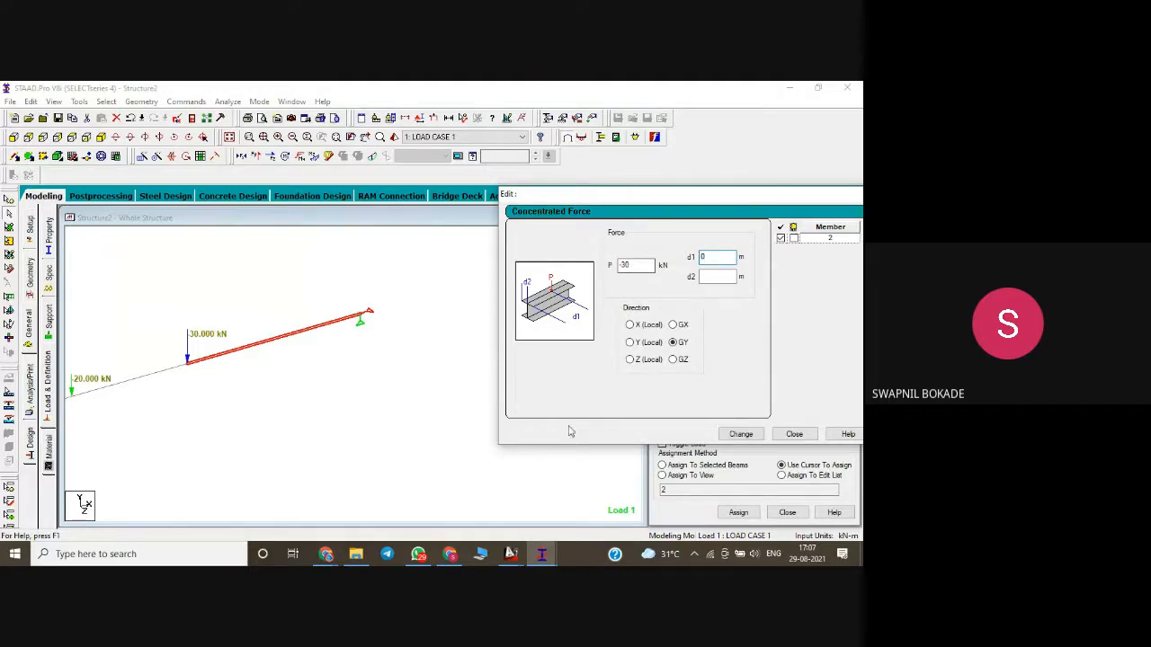
pyautogui.click(743, 434)
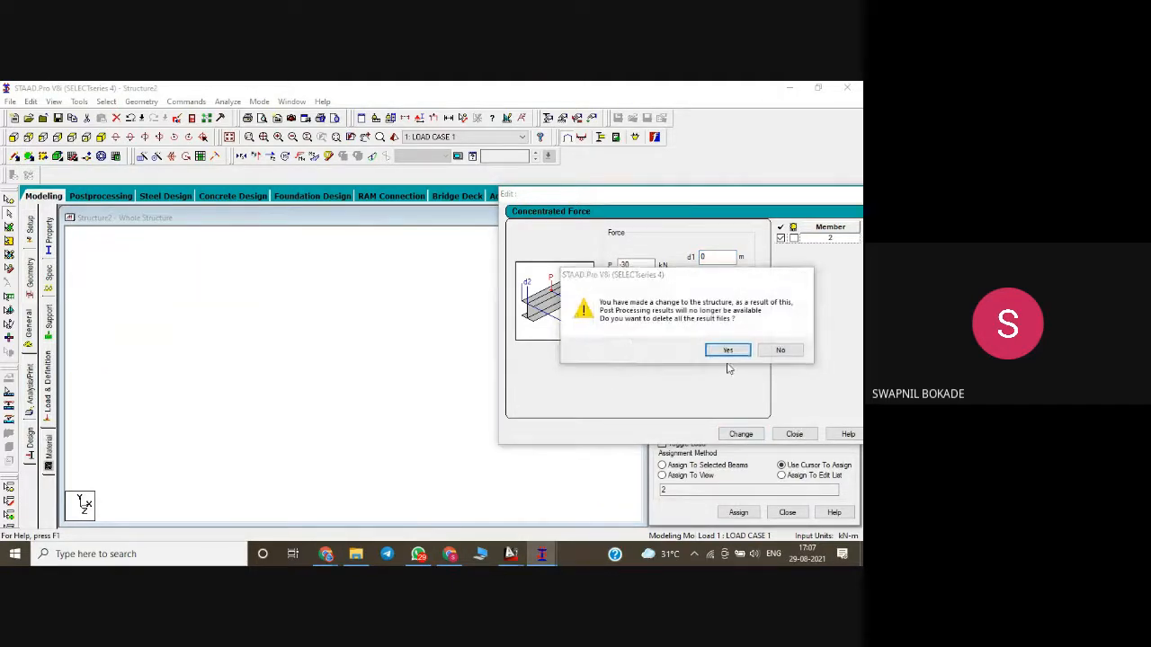
pyautogui.click(728, 350)
pyautogui.moveTo(434, 399); pyautogui.dragTo(486, 384, button='middle')
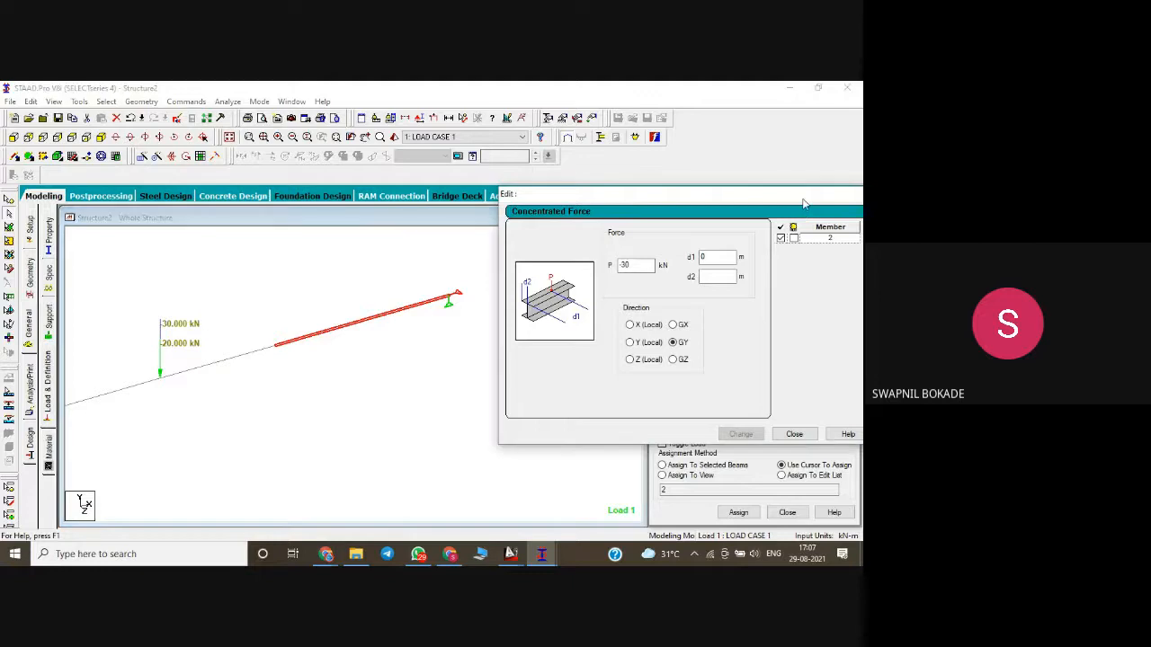
pyautogui.moveTo(803, 202); pyautogui.dragTo(536, 168)
pyautogui.click(597, 159)
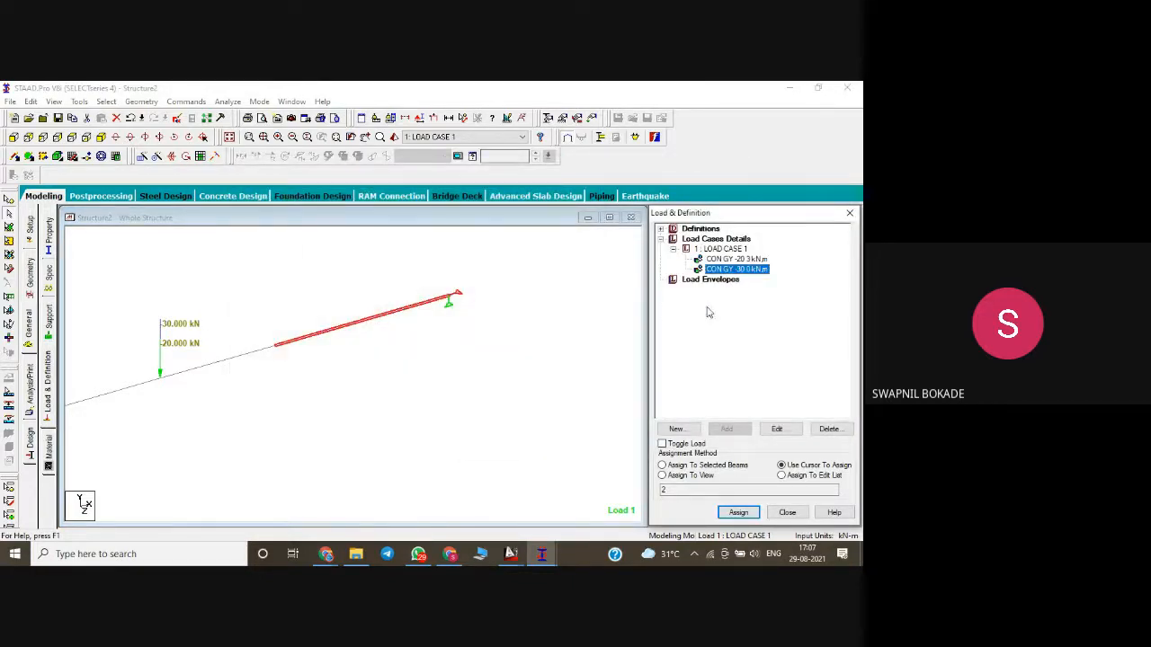
# - Enable Toggle Load and use cursor assignment to put the 30 kN load on beams 1 and 3 and remove it from beam 2
pyautogui.click(677, 445)
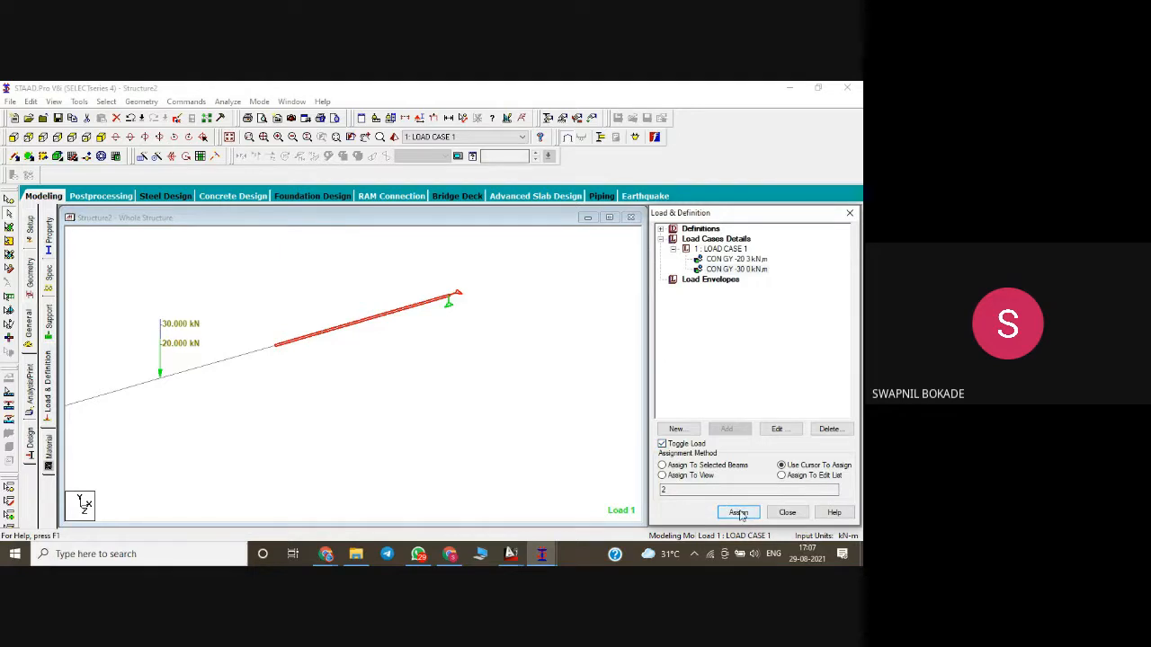
pyautogui.click(737, 511)
pyautogui.click(162, 377)
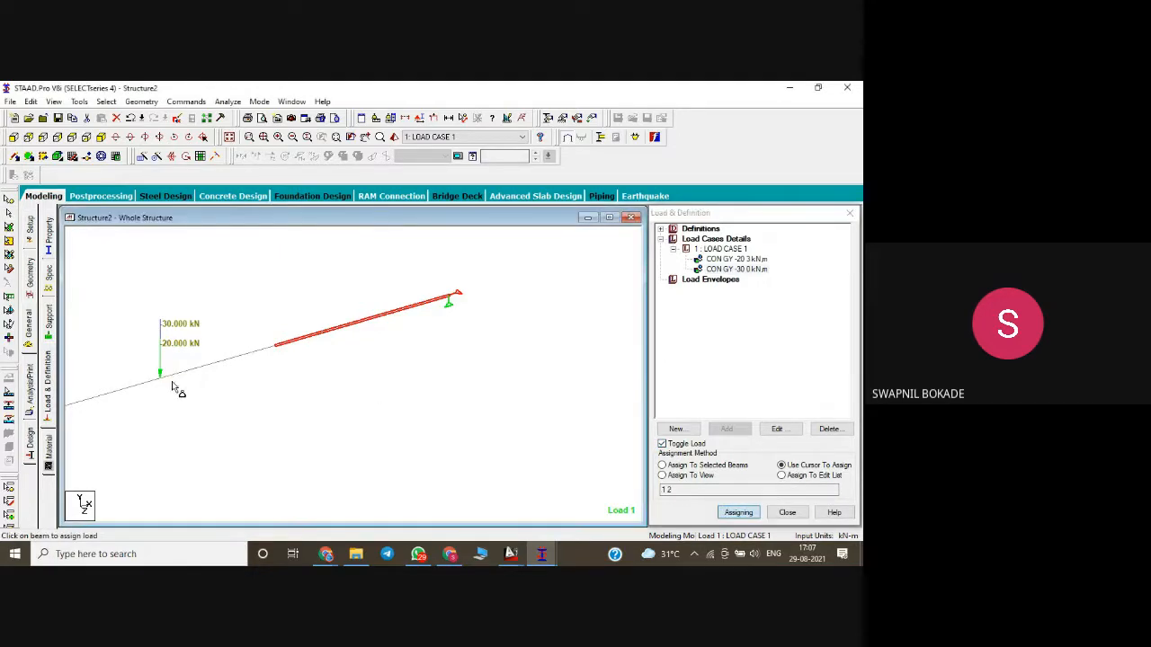
pyautogui.click(232, 363)
pyautogui.click(376, 318)
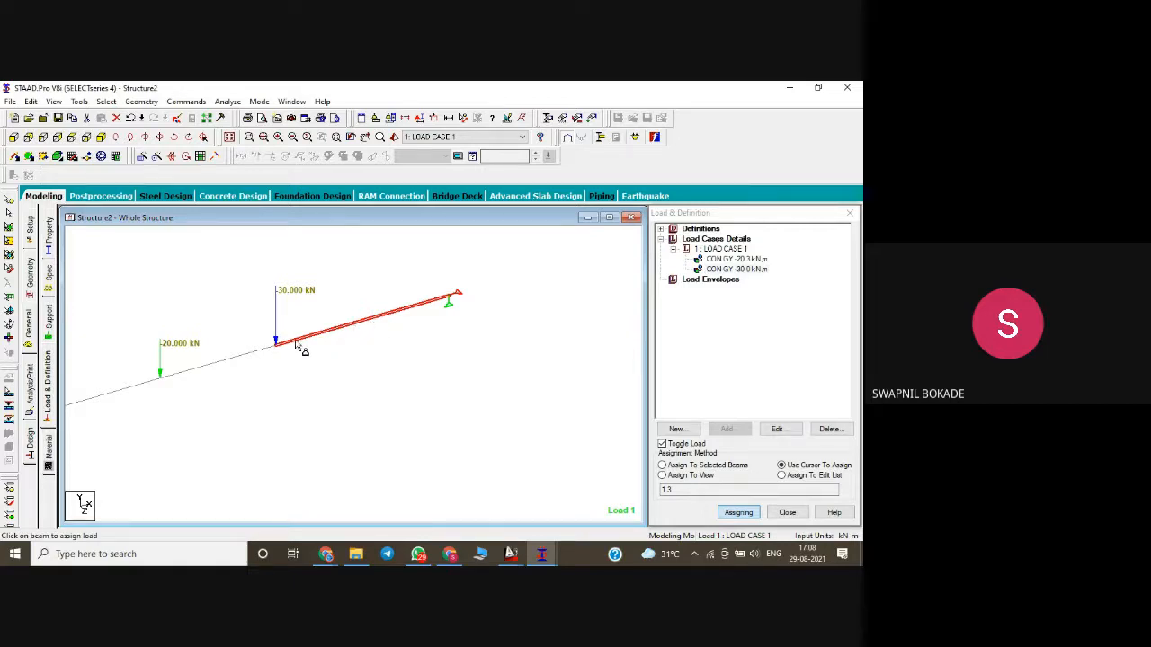
pyautogui.click(9, 213)
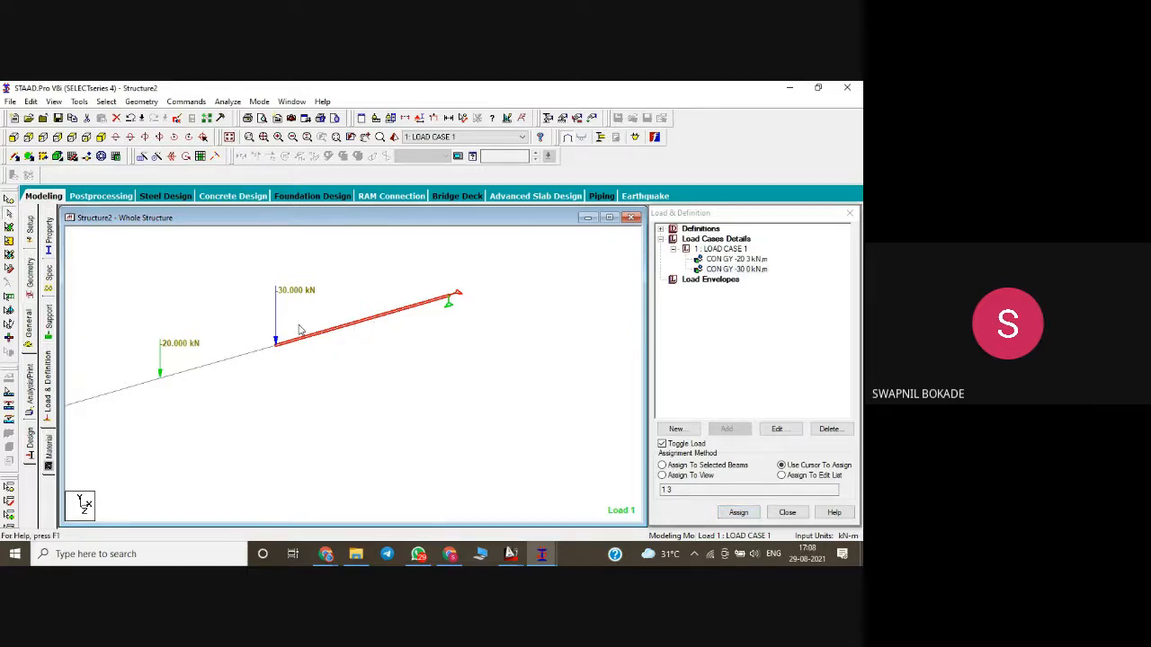
# - Check the lengths and node coordinates of beams 3, 2 and 1
pyautogui.doubleClick(342, 340)
pyautogui.moveTo(416, 188); pyautogui.dragTo(589, 165)
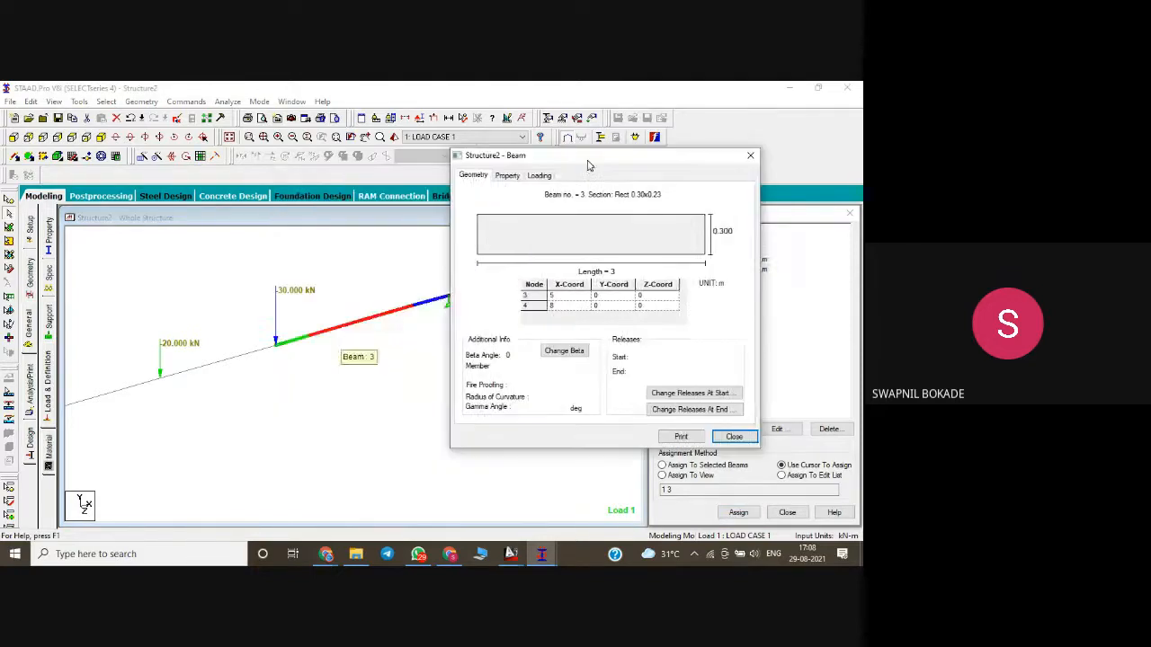
pyautogui.doubleClick(217, 370)
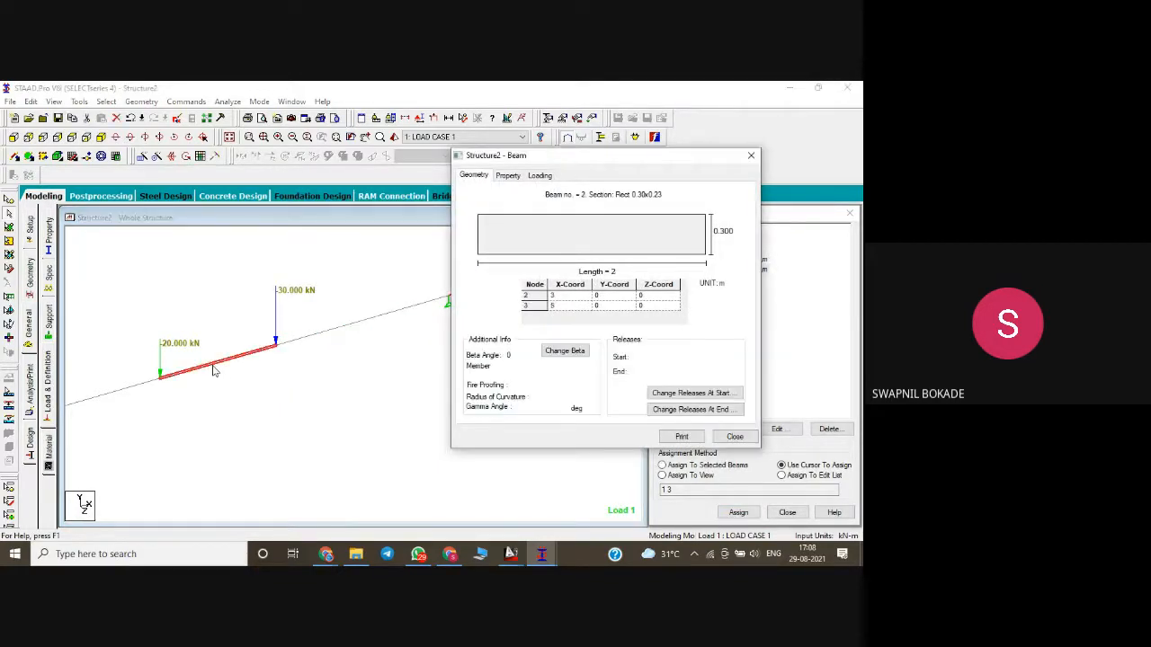
pyautogui.doubleClick(120, 392)
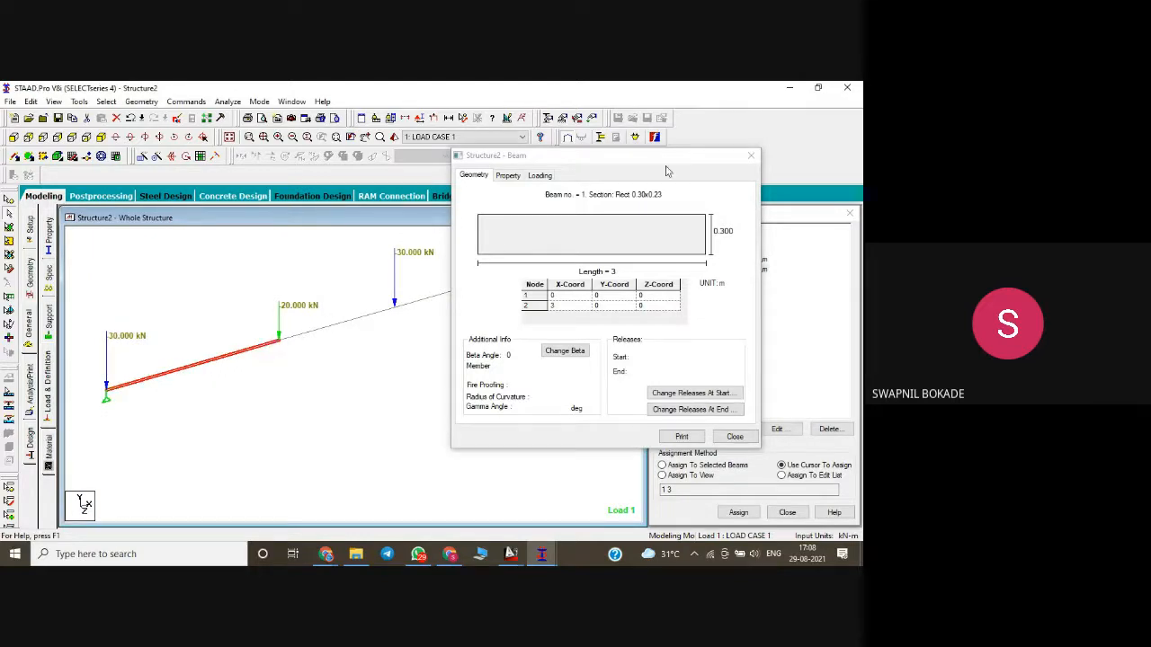
pyautogui.click(751, 155)
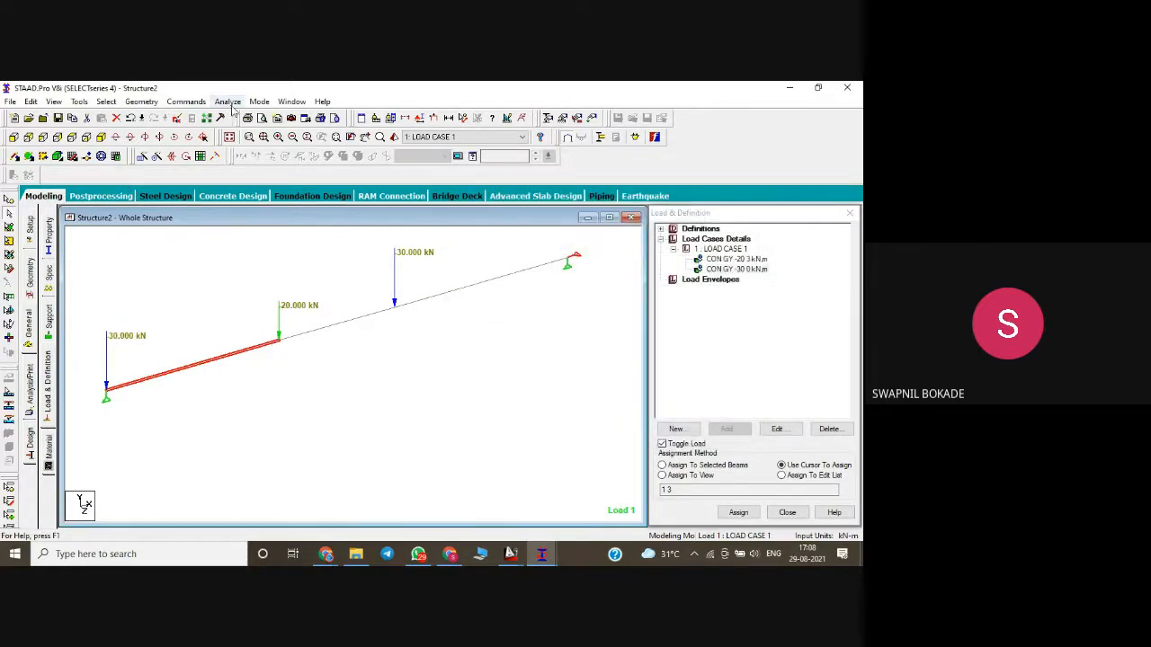
# - Start an analysis run with the revised loads, abort it and close its output file
pyautogui.click(228, 102)
pyautogui.click(248, 113)
pyautogui.click(346, 334)
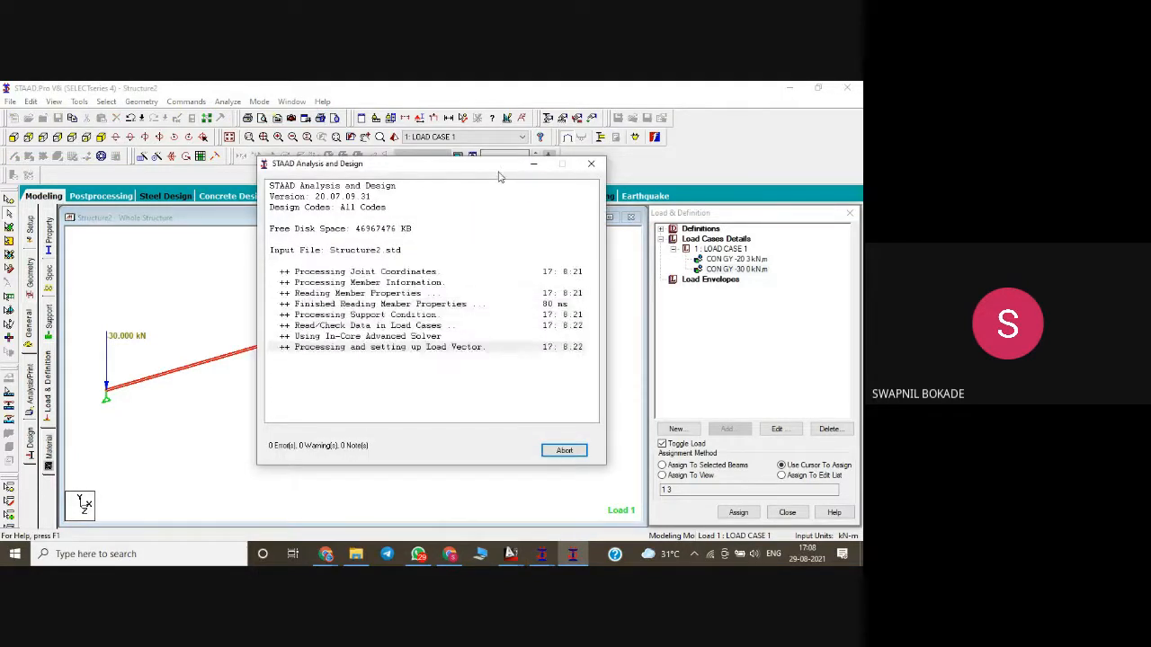
pyautogui.moveTo(493, 169)
pyautogui.mouseDown()
pyautogui.moveTo(717, 191)
pyautogui.moveTo(484, 167)
pyautogui.mouseUp()
pyautogui.click(581, 163)
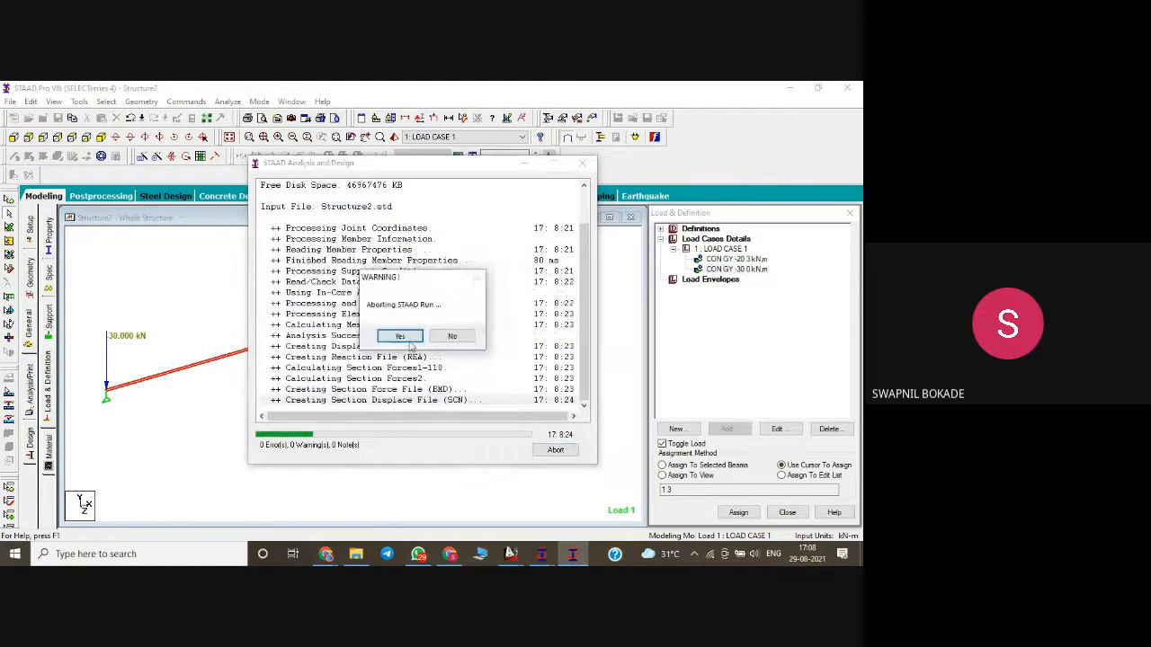
pyautogui.click(394, 339)
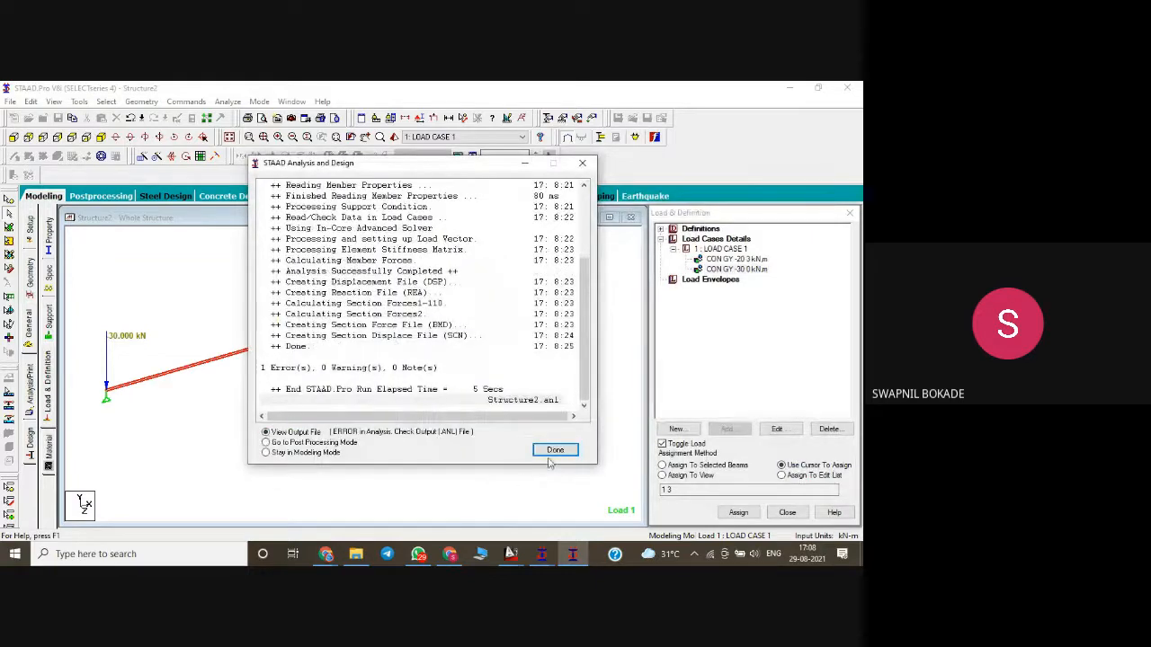
pyautogui.click(553, 451)
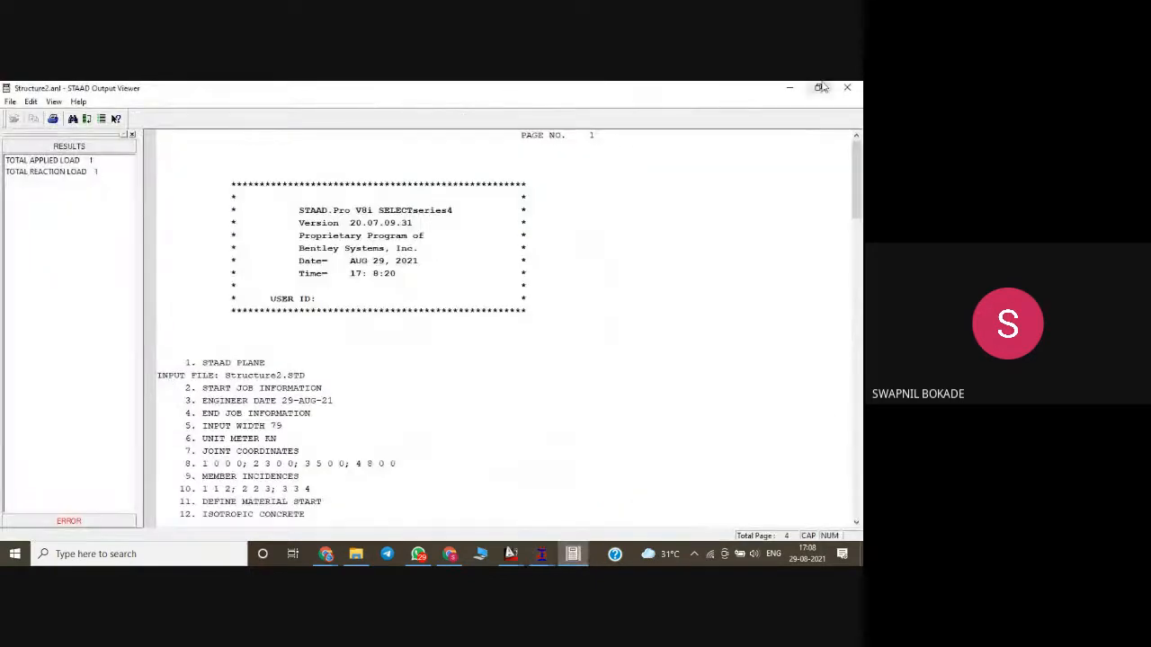
pyautogui.click(847, 87)
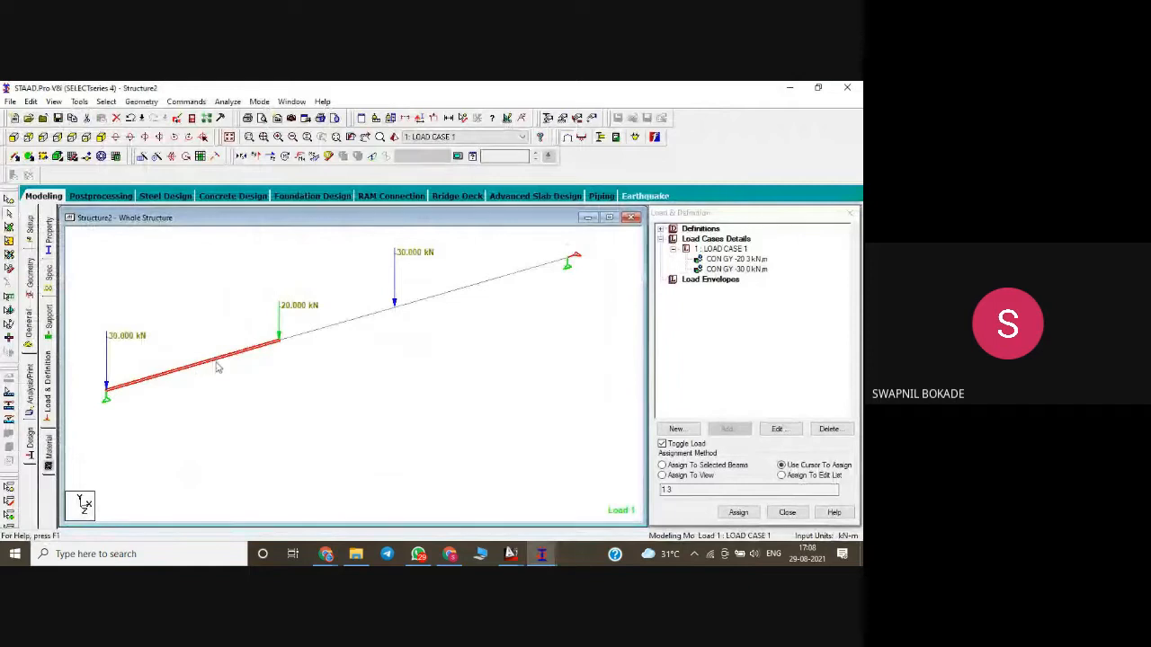
# - Remove the 30 kN concentrated load from beam 1 using cursor assignment with Toggle Load enabled
pyautogui.click(738, 513)
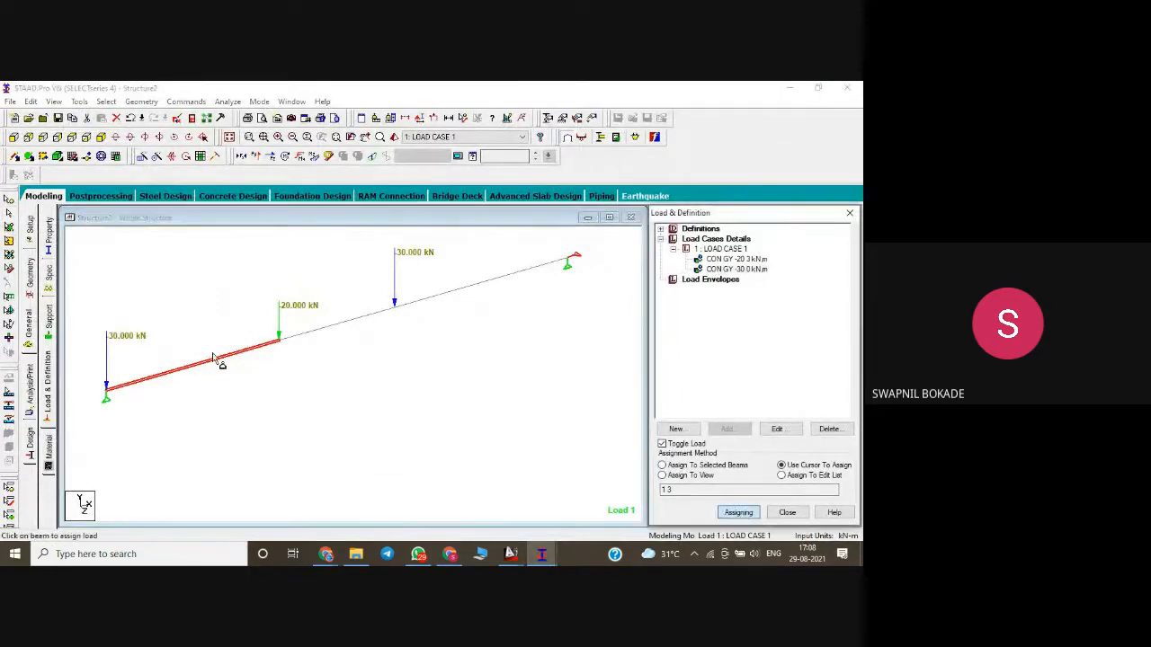
pyautogui.click(215, 364)
pyautogui.click(476, 341)
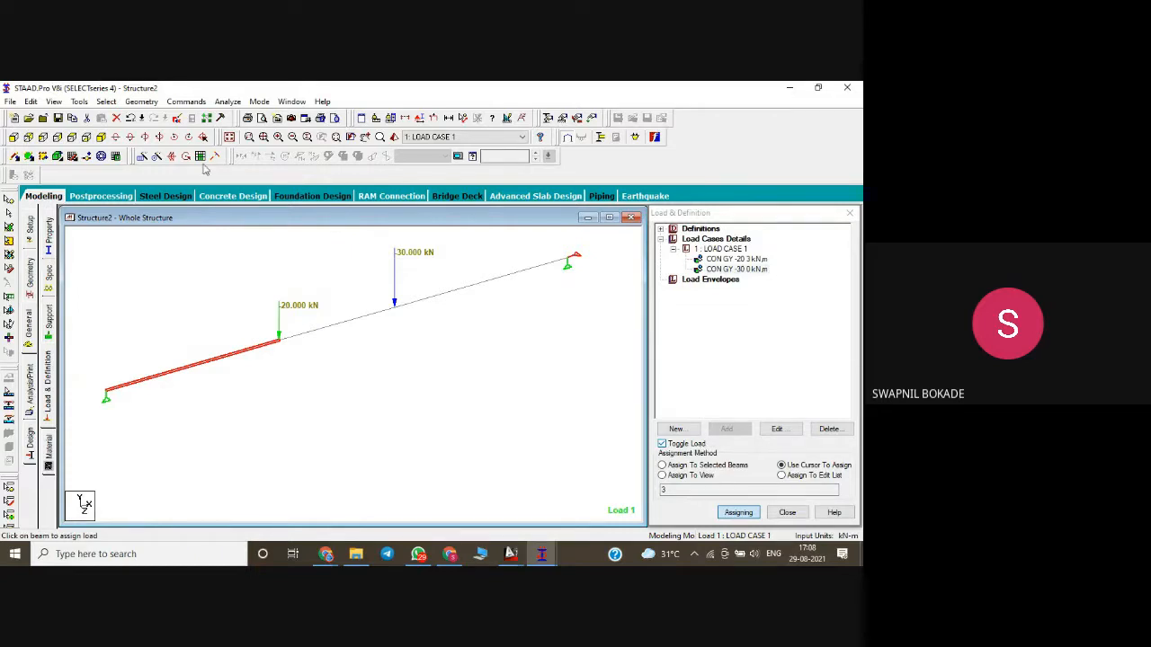
# - Save the model, run the analysis and enter post-processing with load case 1 selected
pyautogui.click(227, 100)
pyautogui.click(247, 115)
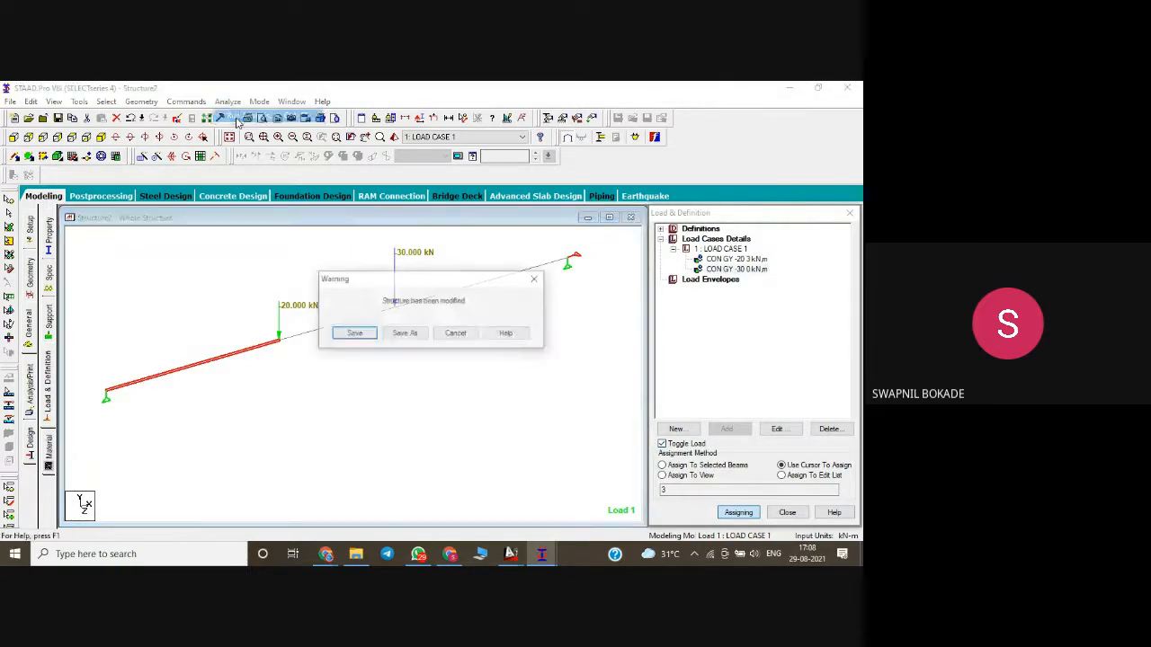
pyautogui.click(372, 336)
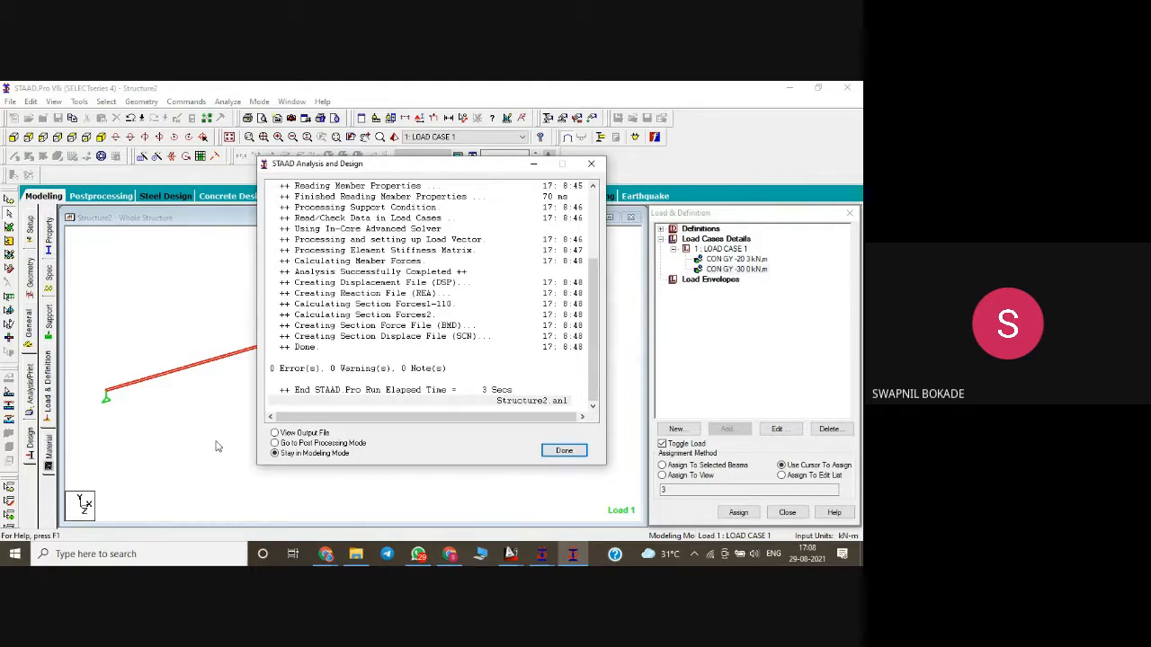
pyautogui.click(298, 434)
pyautogui.click(564, 450)
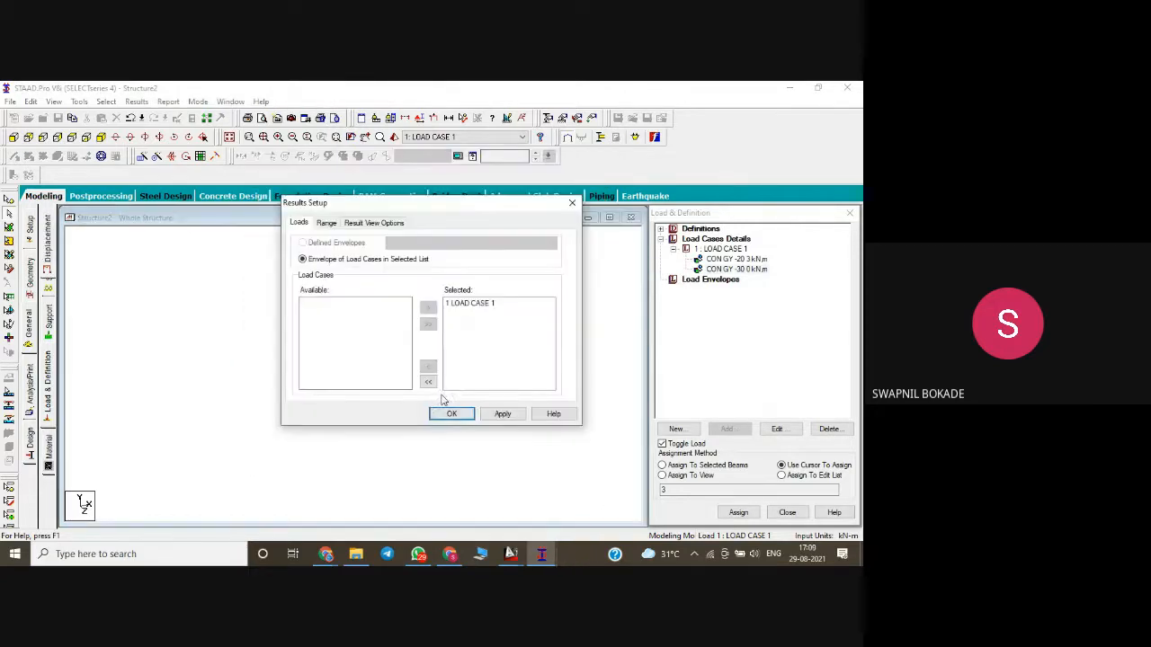
pyautogui.click(476, 305)
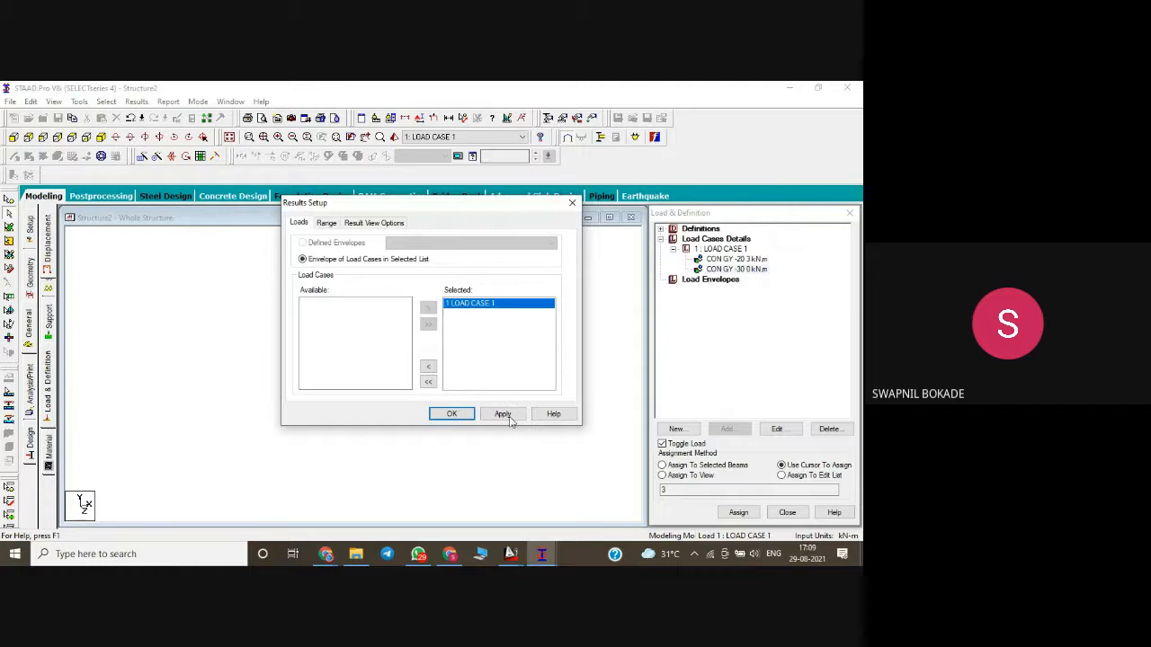
pyautogui.click(451, 414)
# - Examine the beam's displaced shape and node displacements, then hide the displacement diagram
pyautogui.scroll(4, 405, 358)
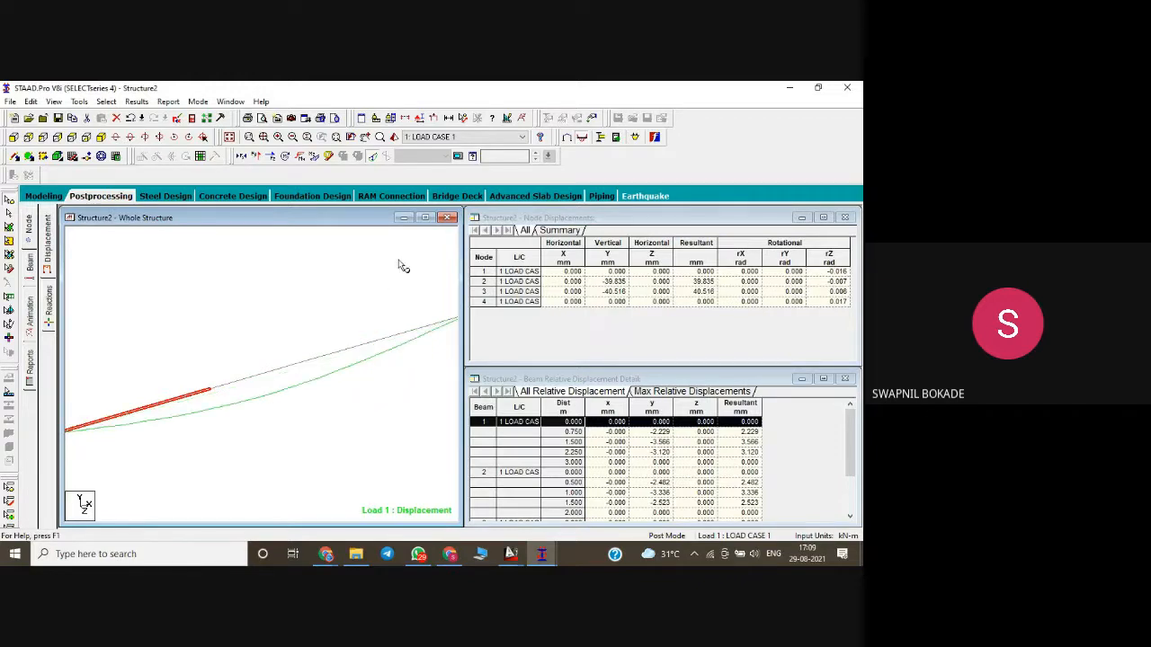
pyautogui.scroll(-3, 346, 311)
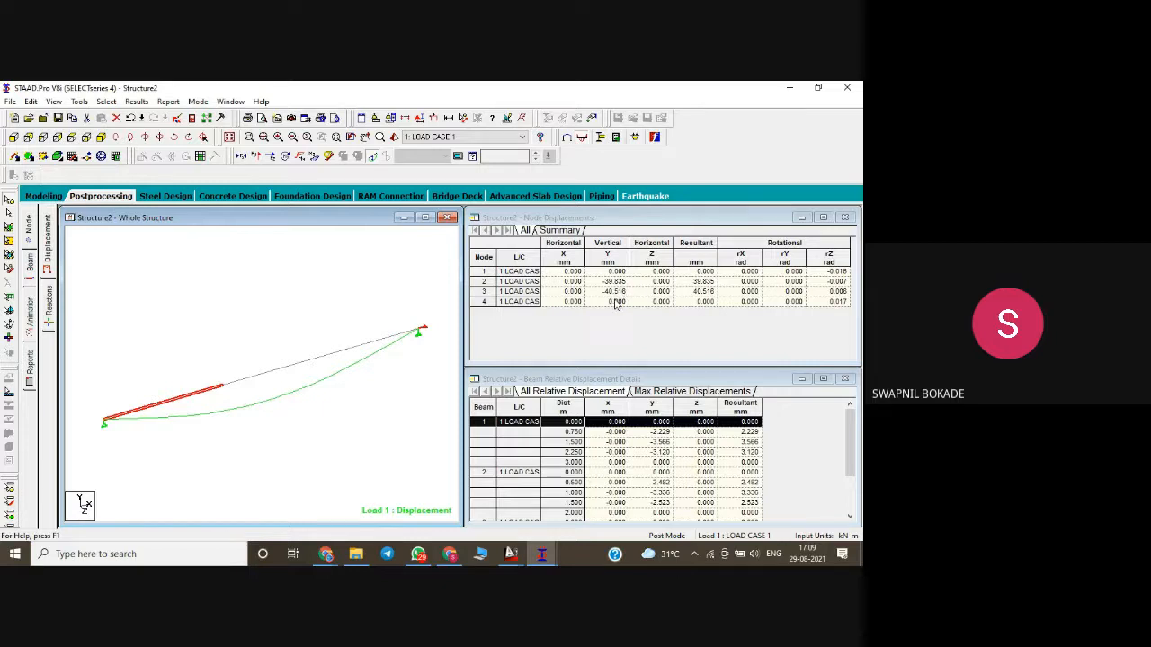
pyautogui.click(373, 158)
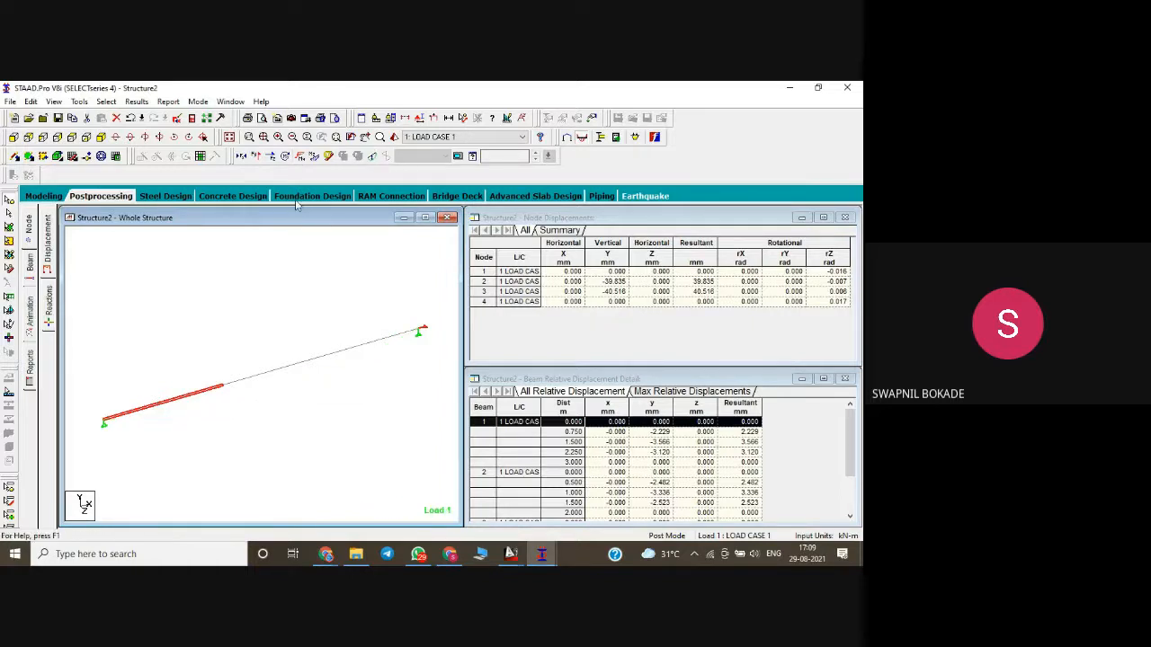
# - Display the Shear Y force diagram on the beam and inspect its middle span
pyautogui.click(256, 157)
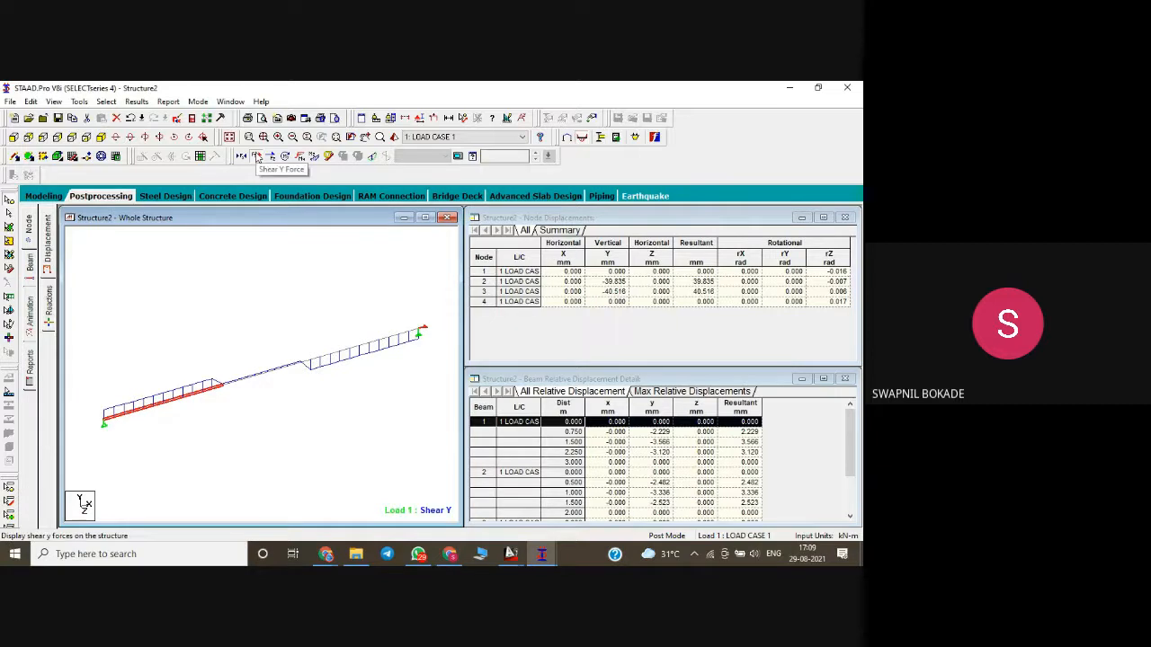
pyautogui.scroll(3, 213, 388)
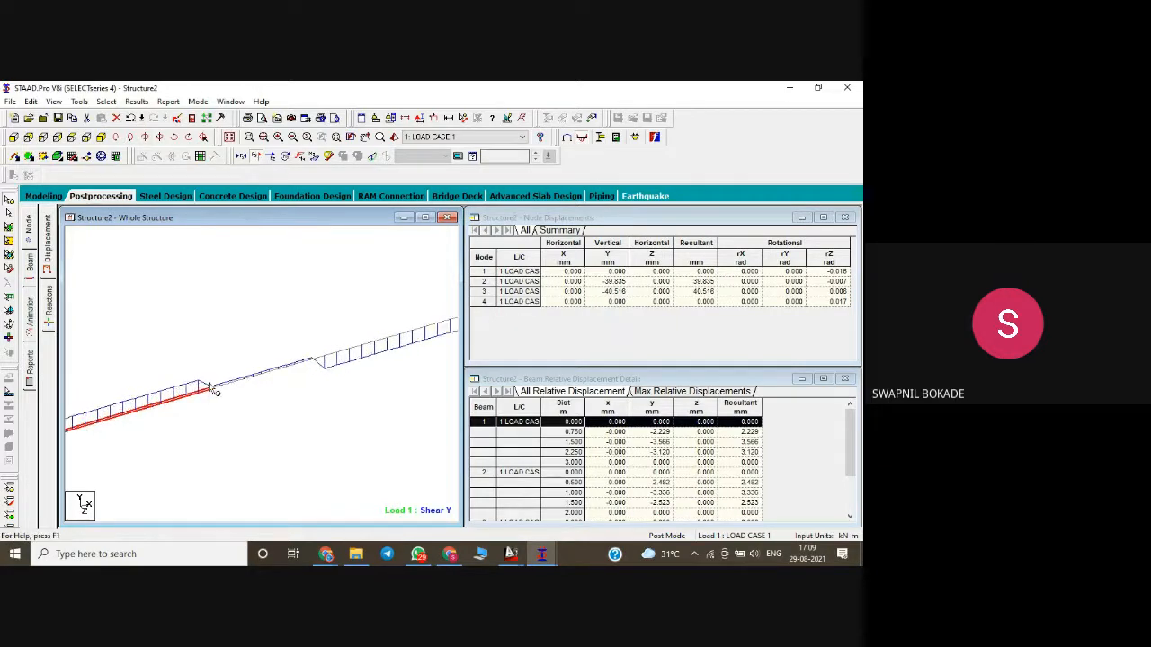
pyautogui.scroll(1, 210, 384)
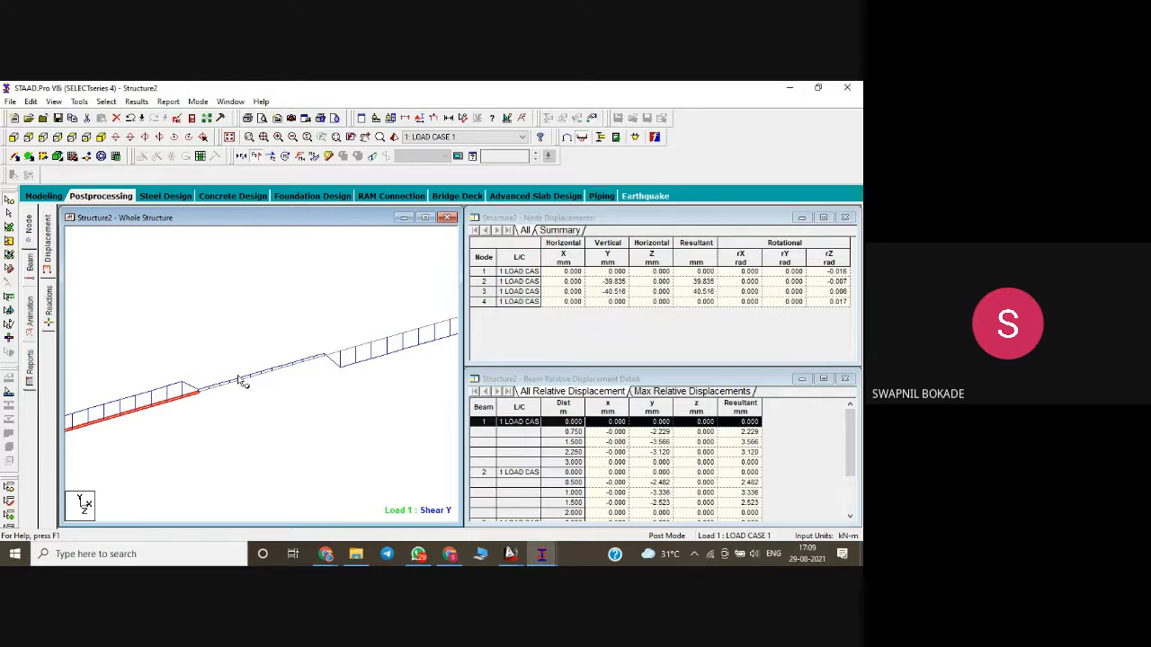
# - Annotate the beam results with end, maximum and midpoint values for bending and shear
pyautogui.click(135, 102)
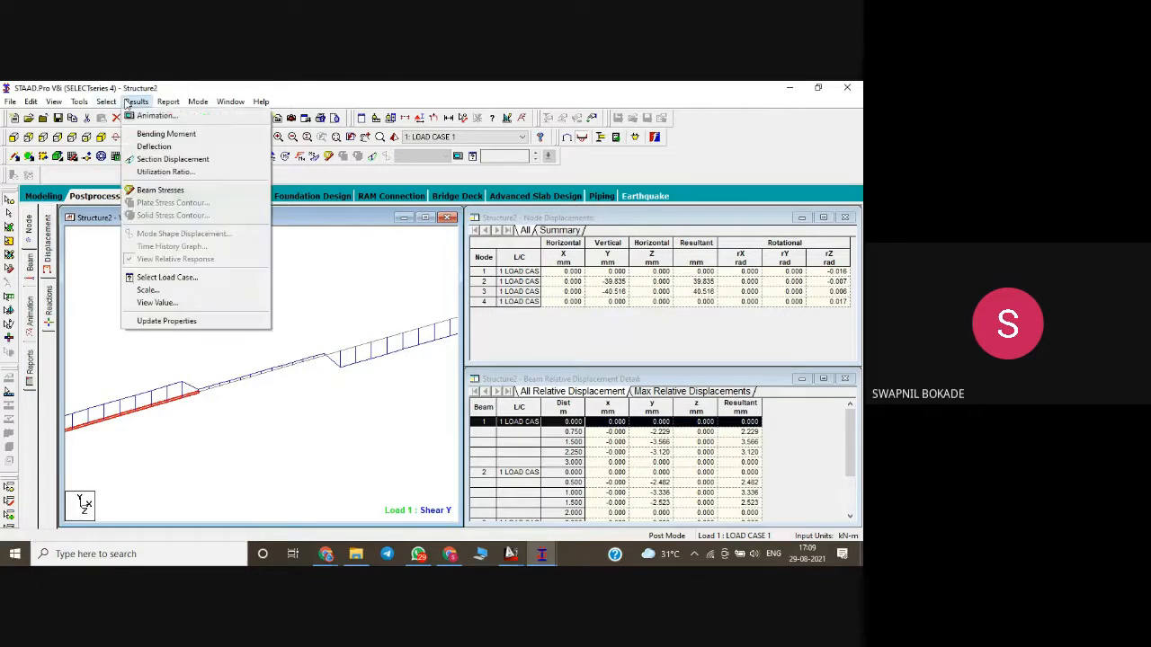
pyautogui.click(155, 305)
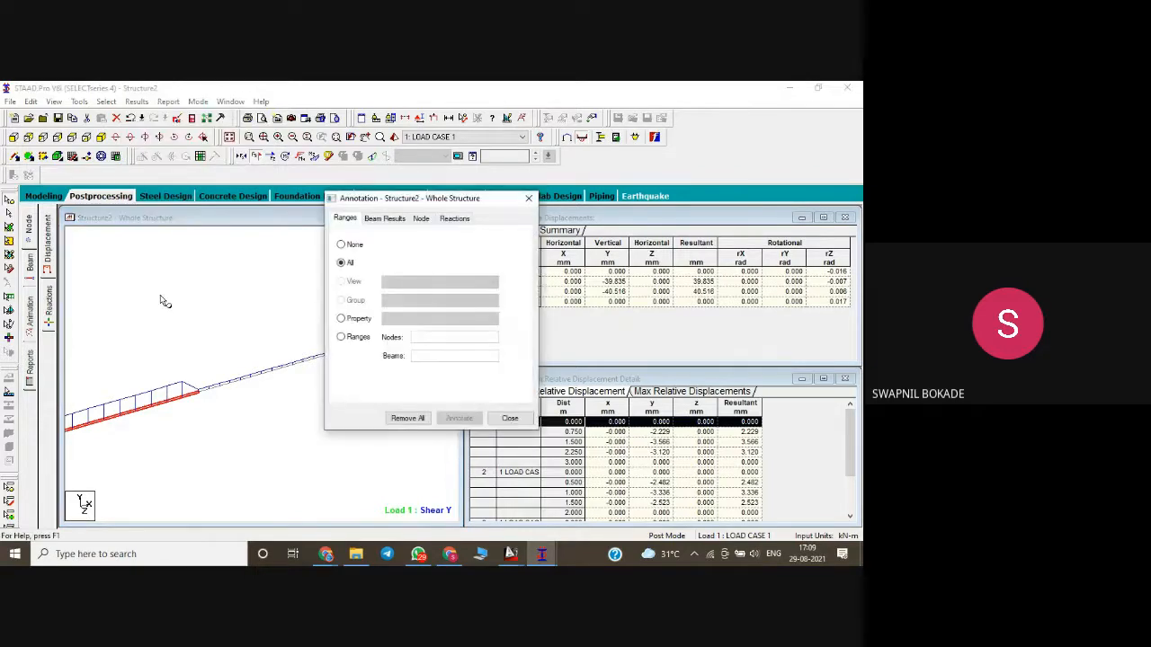
pyautogui.click(387, 219)
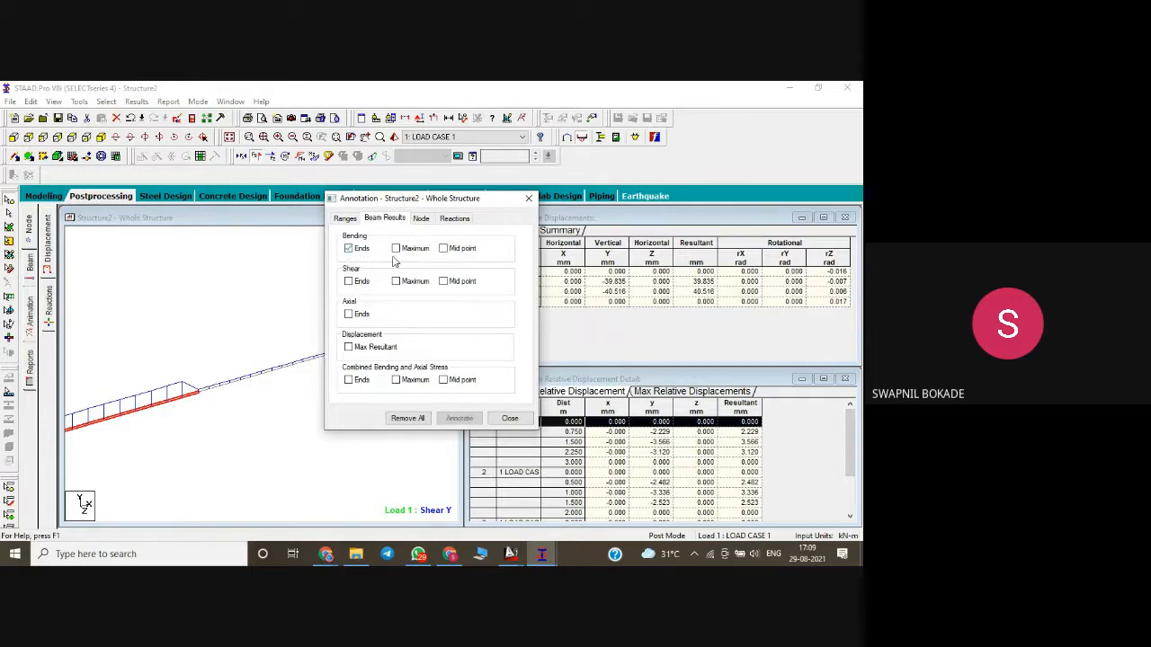
pyautogui.click(348, 249)
pyautogui.click(396, 248)
pyautogui.click(443, 248)
pyautogui.click(396, 281)
pyautogui.click(443, 282)
pyautogui.click(459, 419)
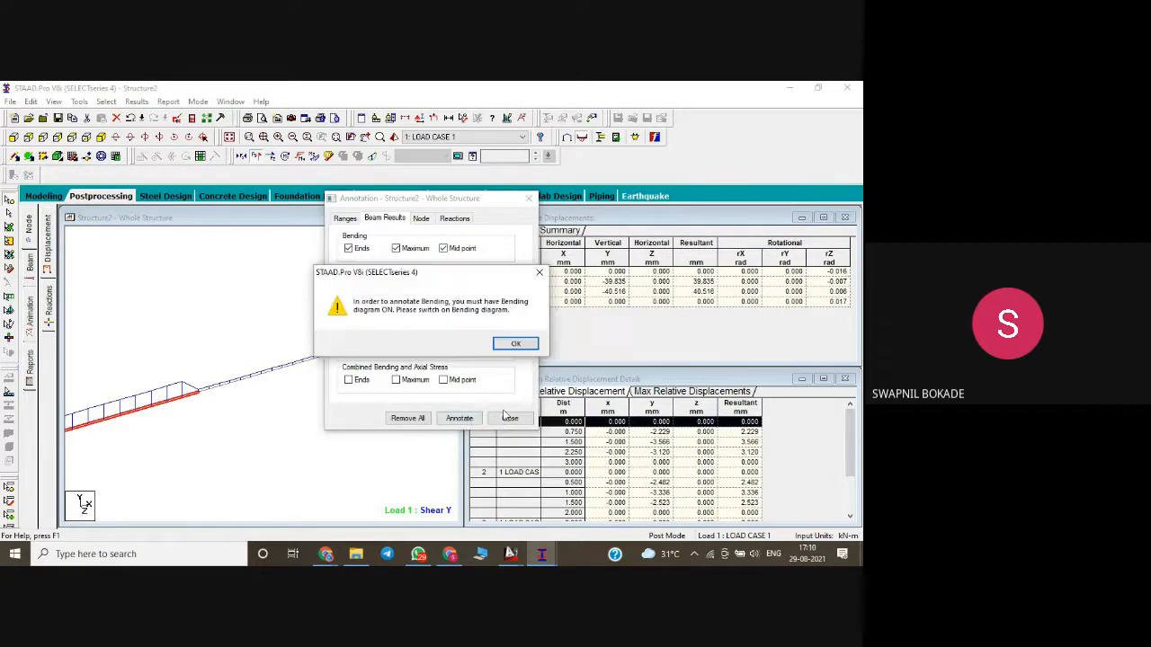
pyautogui.click(514, 345)
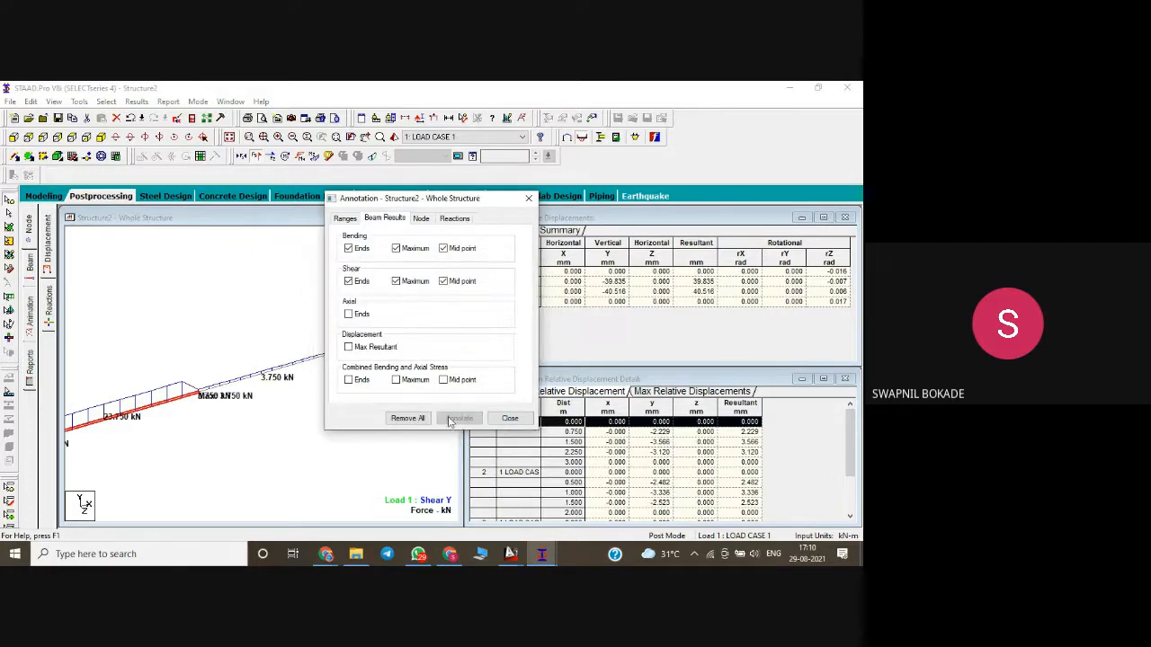
pyautogui.click(508, 419)
# - Enlarge the shear diagram's scale and examine the annotated shear values along all three spans
pyautogui.keyDown('ctrl'); pyautogui.scroll(5, 213, 407); pyautogui.keyUp('ctrl')
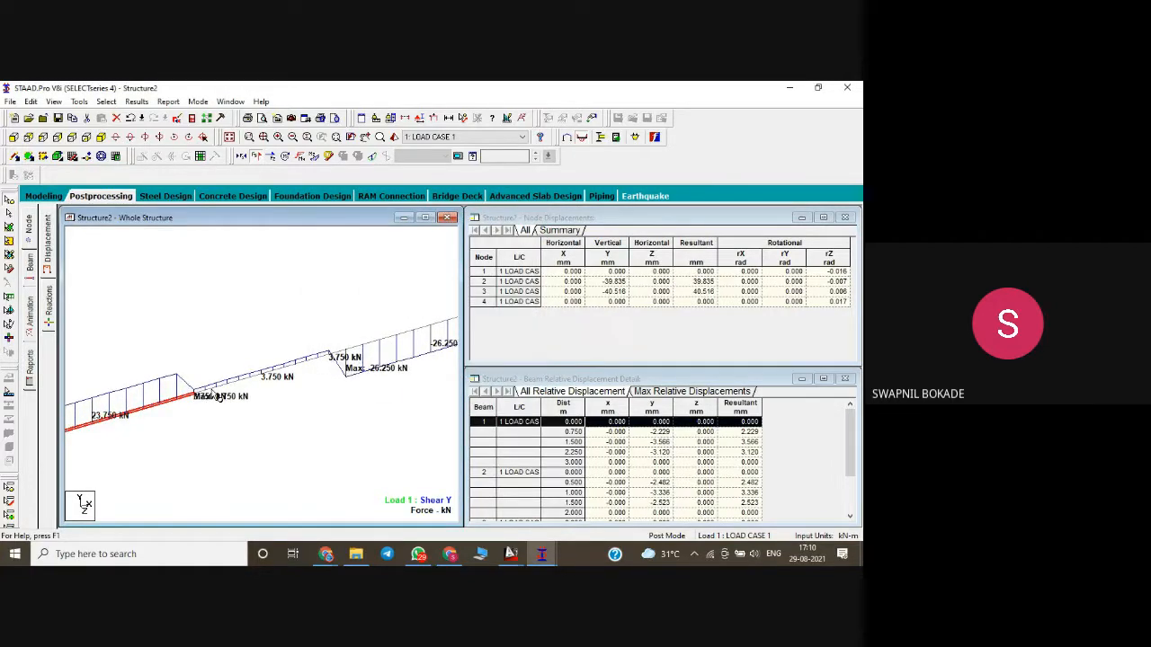
pyautogui.keyDown('ctrl'); pyautogui.scroll(-1, 212, 406); pyautogui.keyUp('ctrl')
pyautogui.keyDown('ctrl'); pyautogui.scroll(3, 212, 407); pyautogui.keyUp('ctrl')
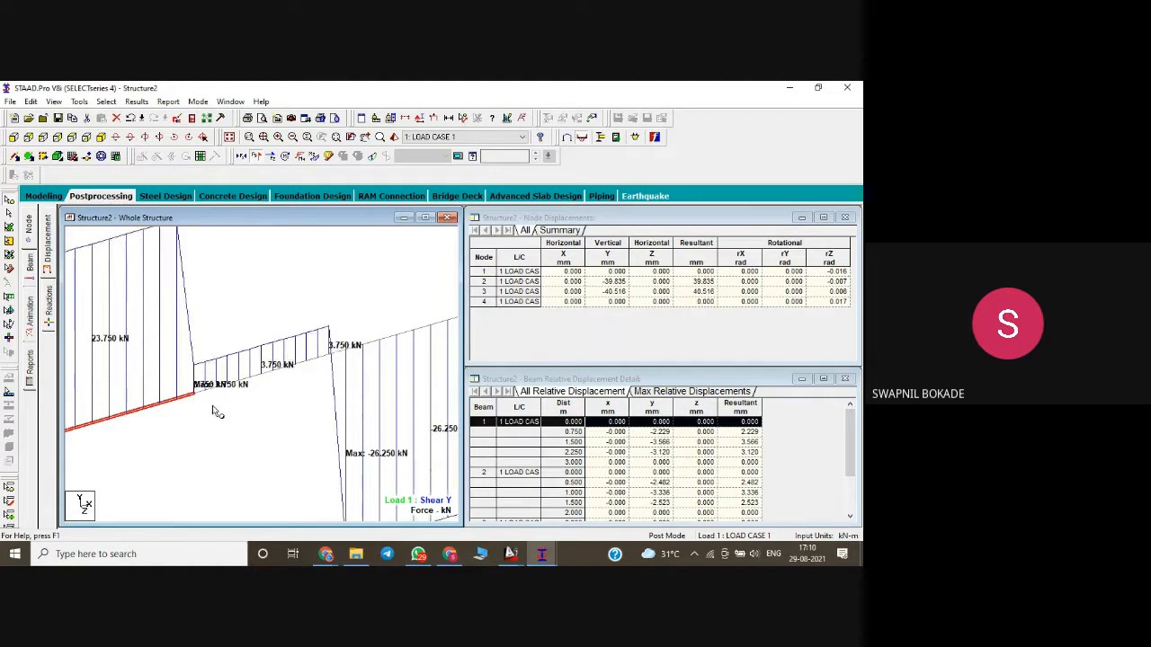
pyautogui.keyDown('ctrl'); pyautogui.scroll(-3, 213, 407); pyautogui.keyUp('ctrl')
pyautogui.scroll(-5, 268, 369)
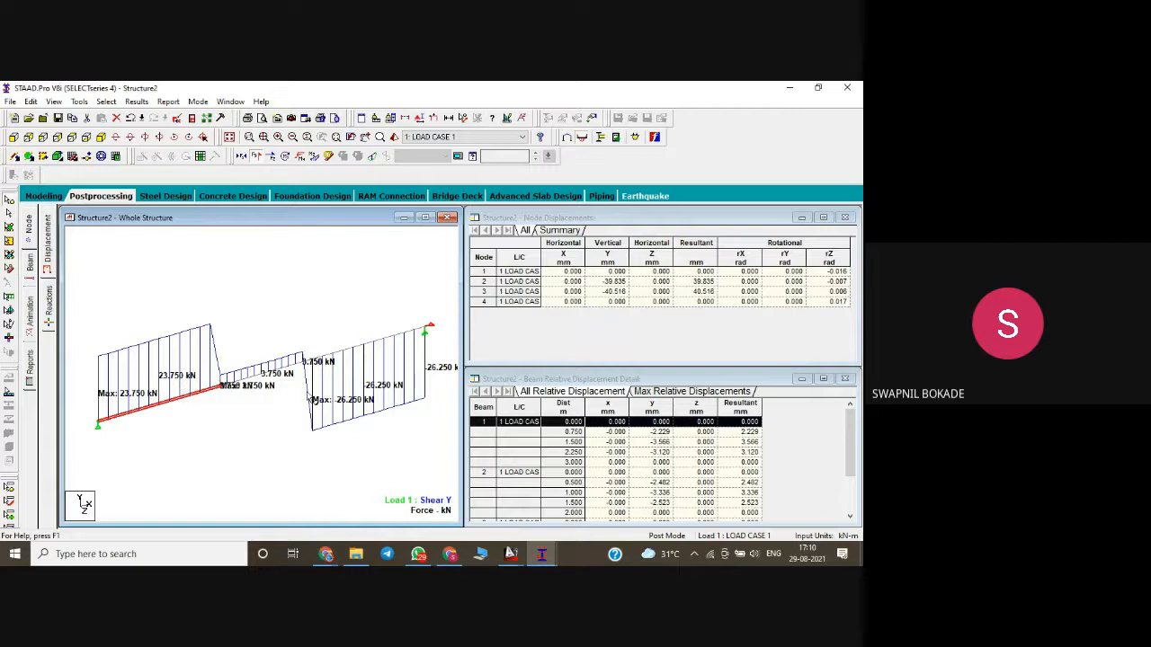
pyautogui.scroll(-1, 351, 403)
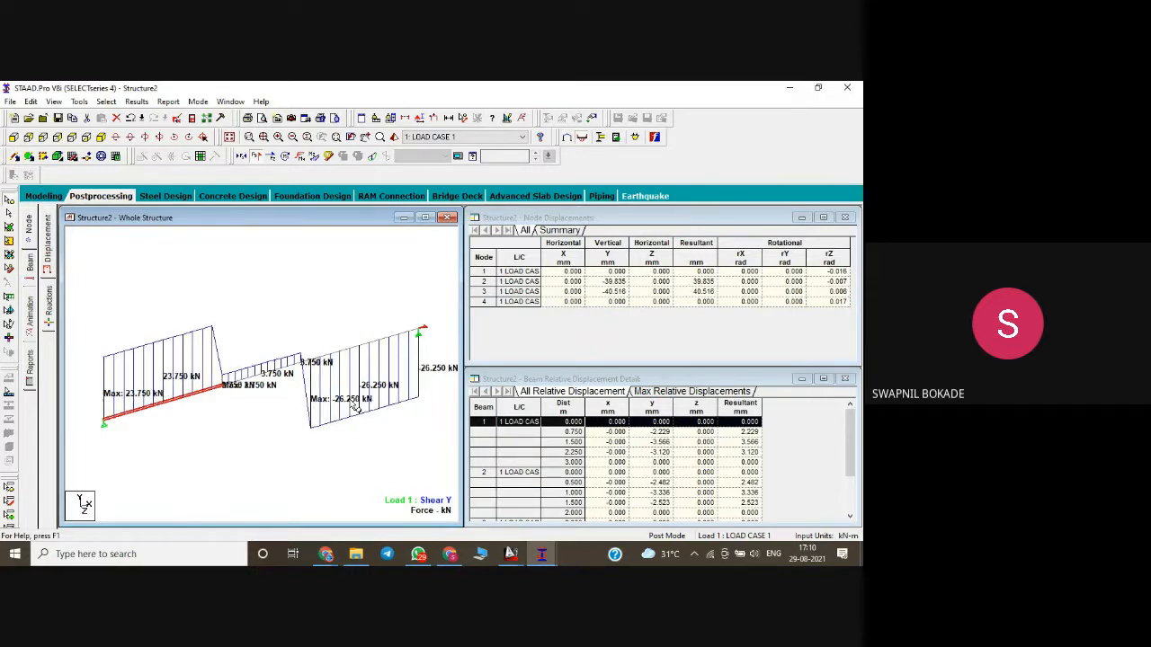
pyautogui.moveTo(351, 404); pyautogui.dragTo(322, 399, button='middle')
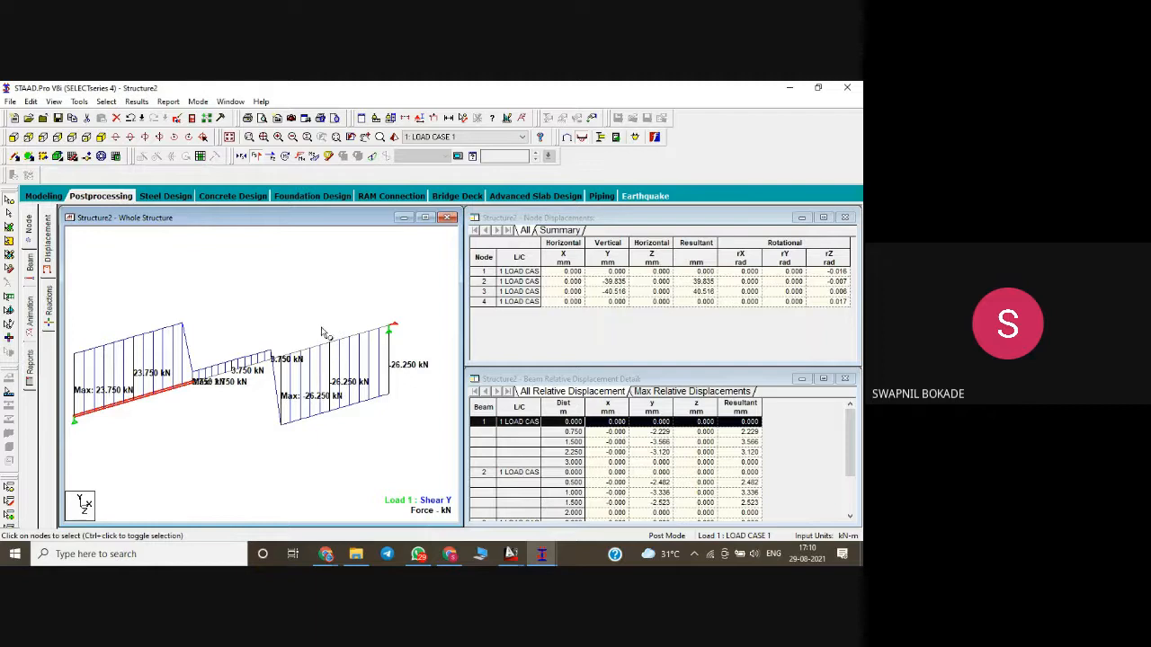
pyautogui.scroll(-2, 326, 334)
pyautogui.moveTo(325, 345)
pyautogui.mouseDown(button='middle')
pyautogui.moveTo(410, 315)
pyautogui.moveTo(331, 334)
pyautogui.mouseUp(button='middle')
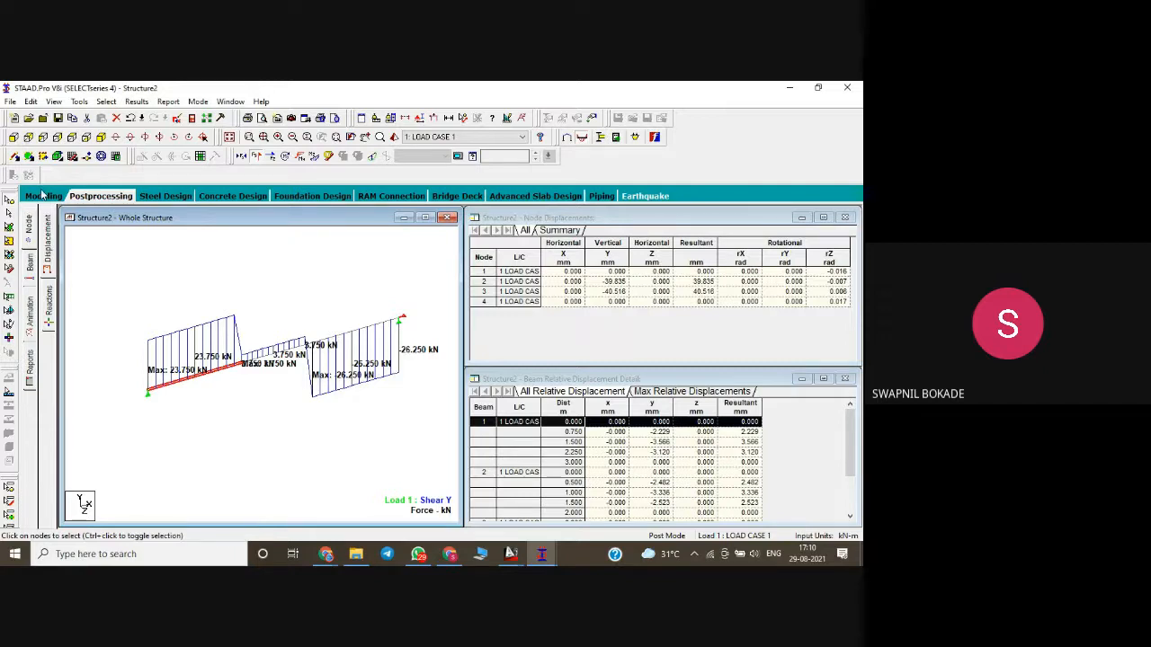
# - Return to modeling mode and examine the Shear Y diagram on the whole beam
pyautogui.click(40, 196)
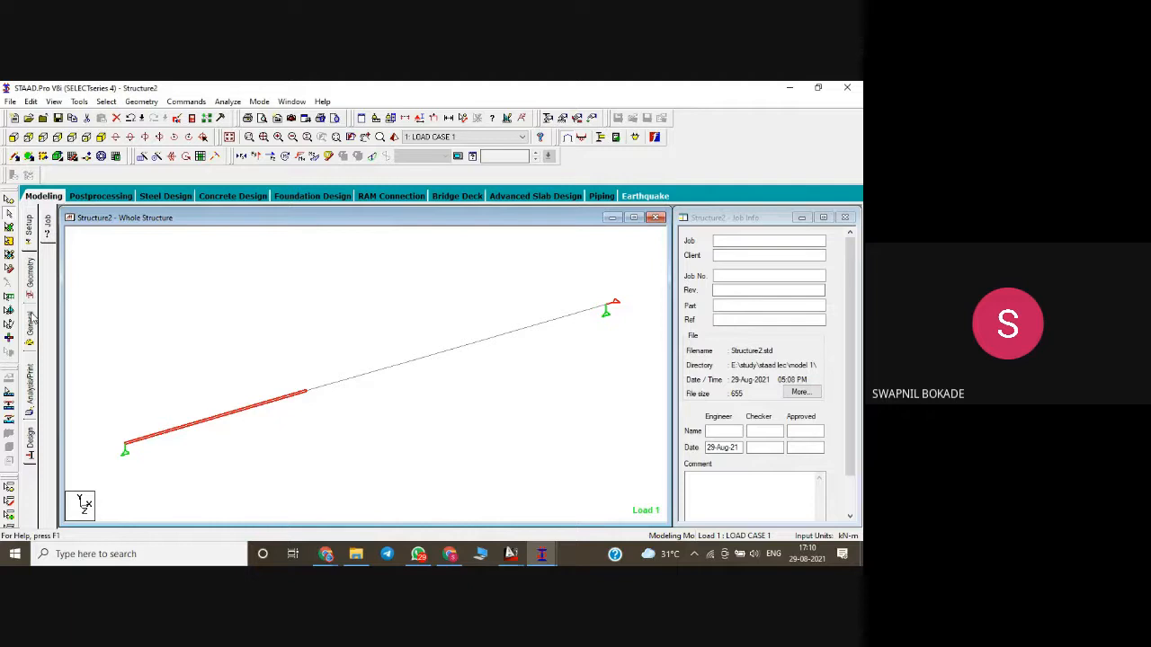
pyautogui.click(255, 159)
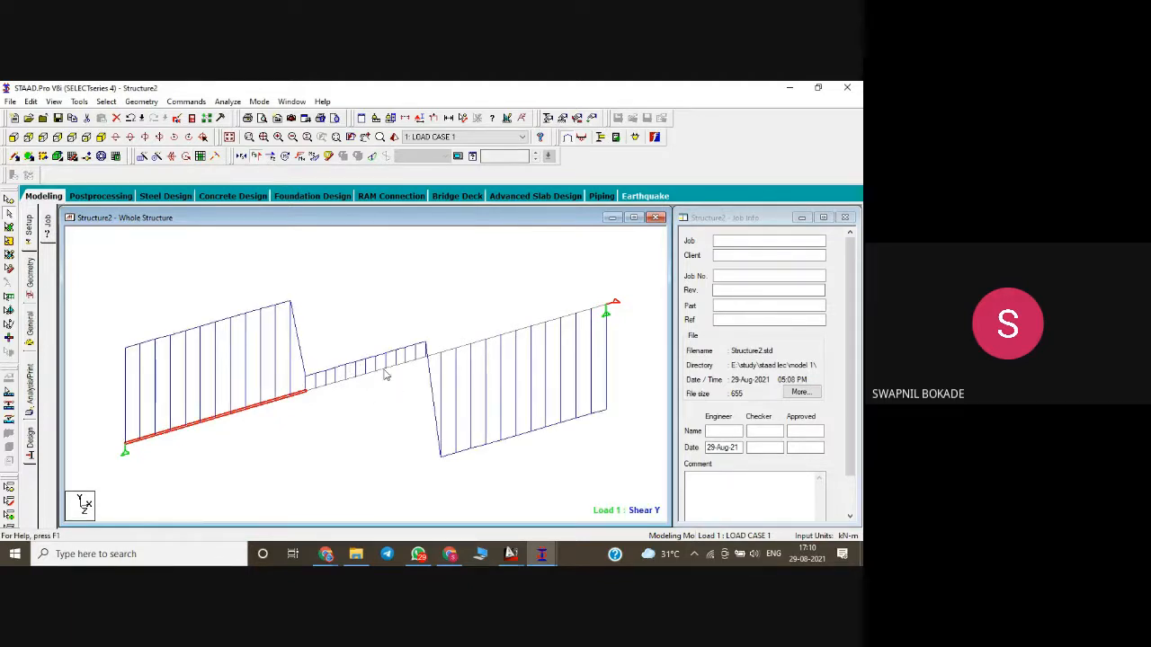
pyautogui.moveTo(385, 375)
# - Delete the 20 kN and 30 kN concentrated member loads from load case 1, accepting deletion of the result files
pyautogui.click(34, 340)
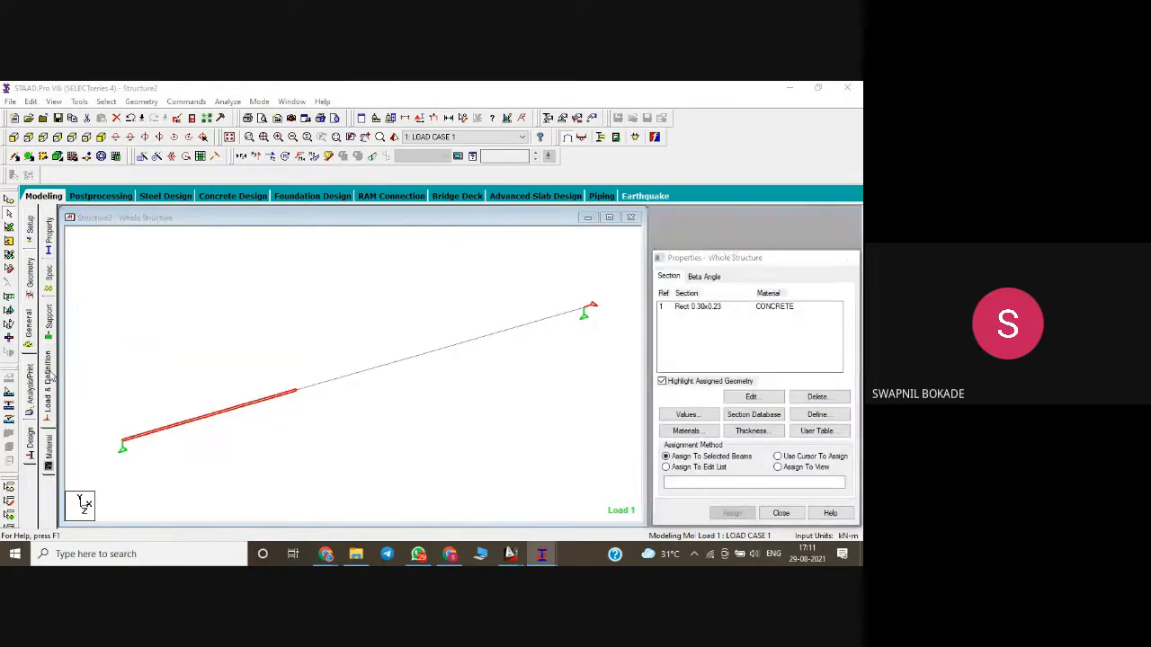
pyautogui.click(50, 378)
pyautogui.click(661, 238)
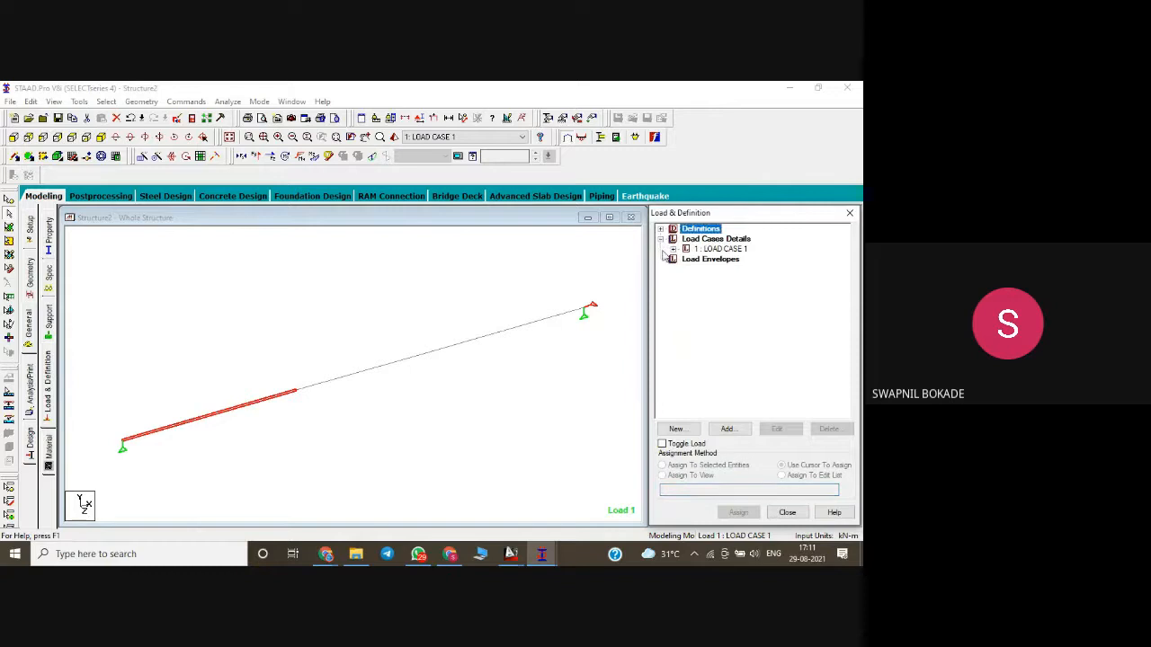
pyautogui.click(673, 250)
pyautogui.click(720, 260)
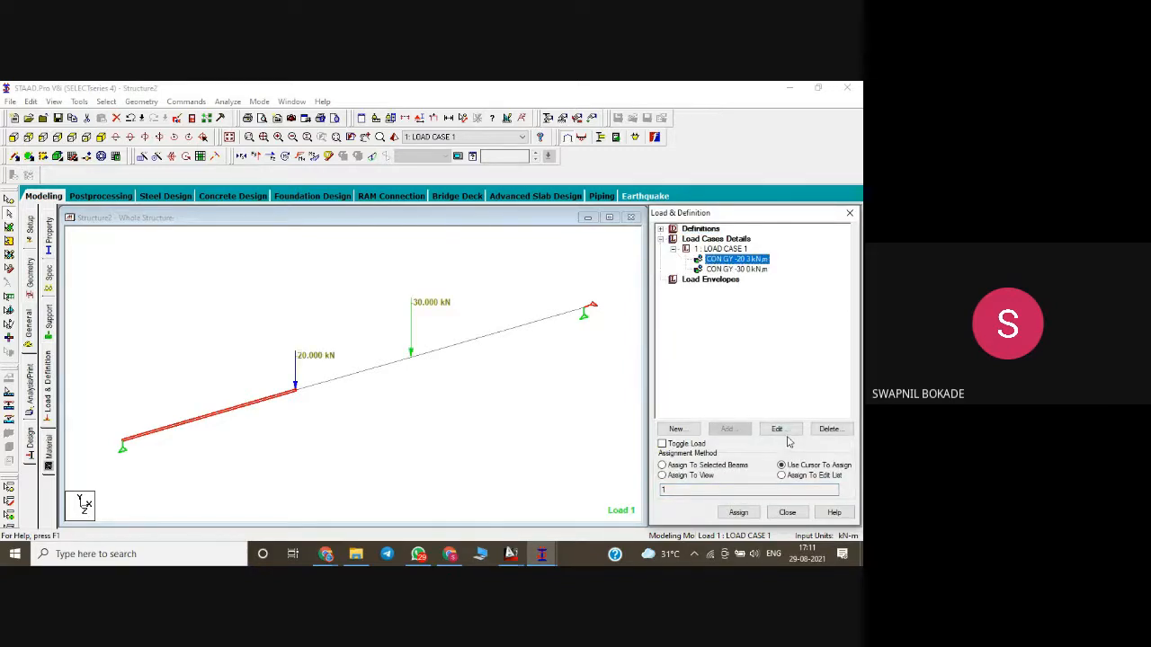
pyautogui.click(788, 436)
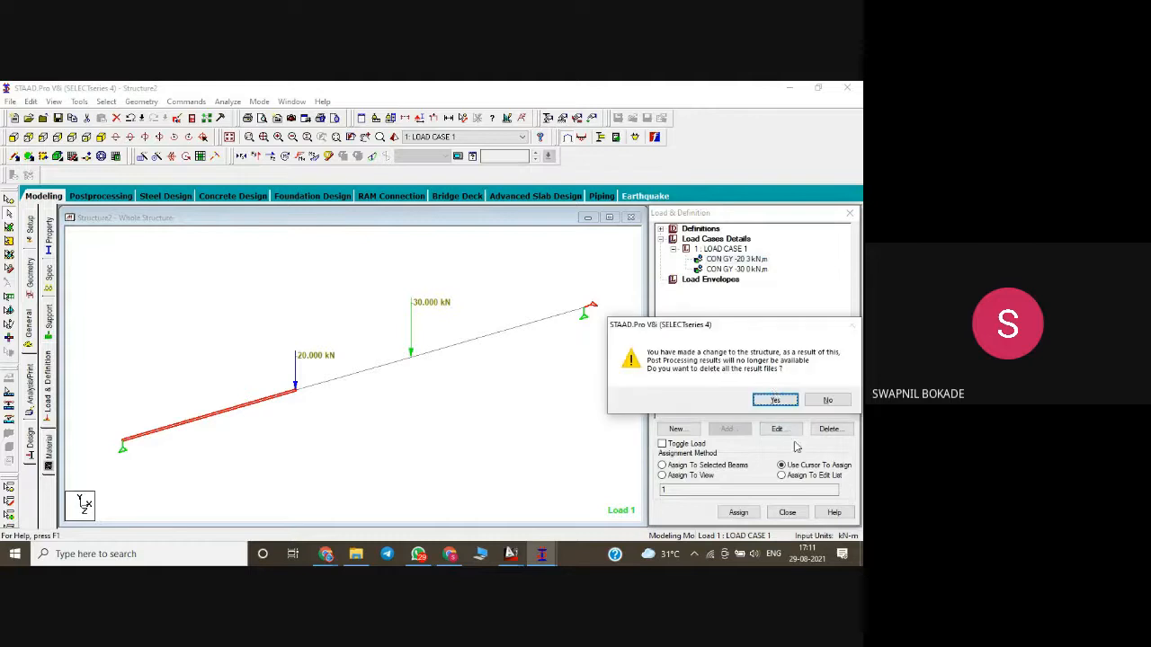
pyautogui.click(775, 400)
pyautogui.click(733, 261)
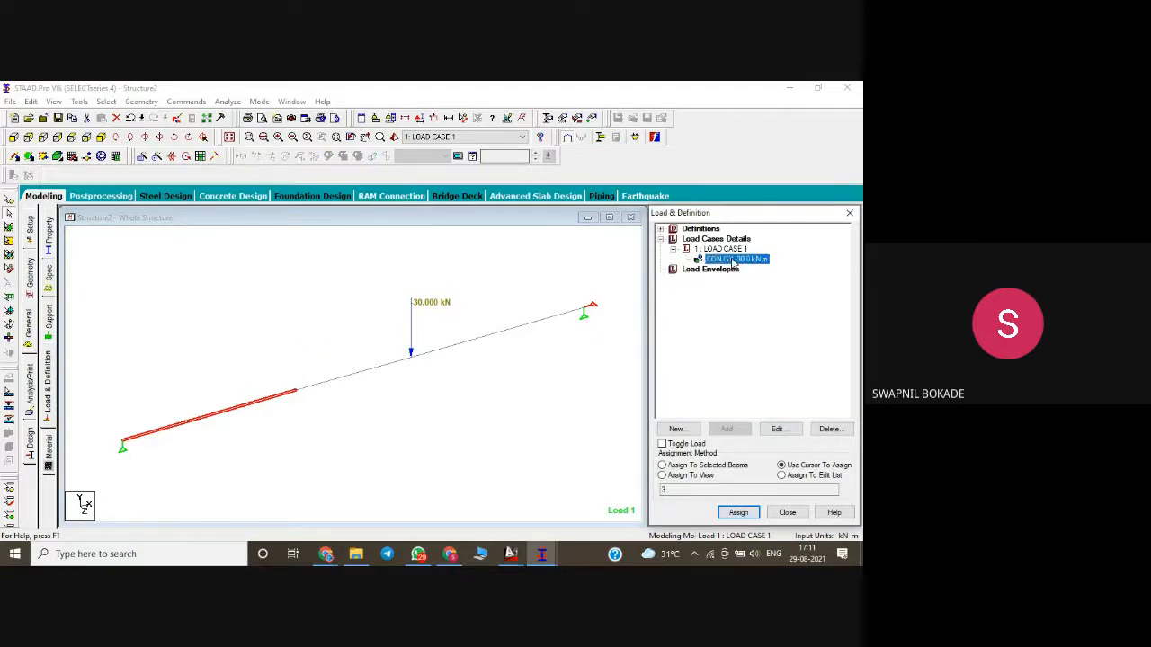
pyautogui.press('Delete')
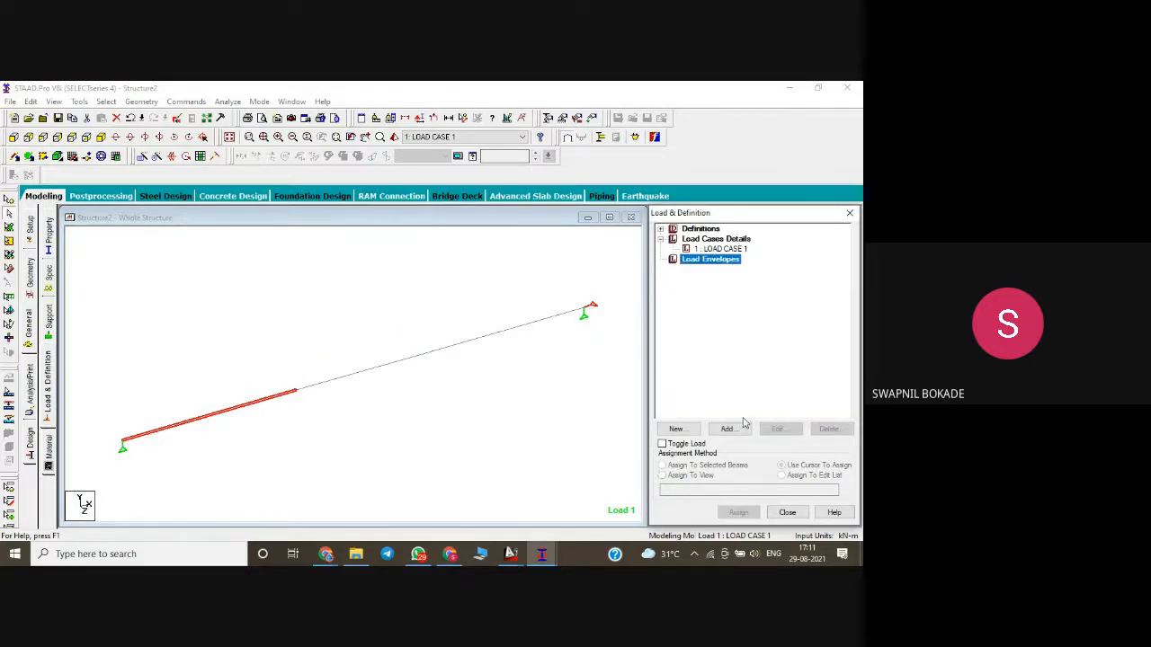
# - Add nodal loads with Fy of -20 kN and -30 kN to load case 1, and select the -30 kN load
pyautogui.click(713, 249)
pyautogui.click(738, 432)
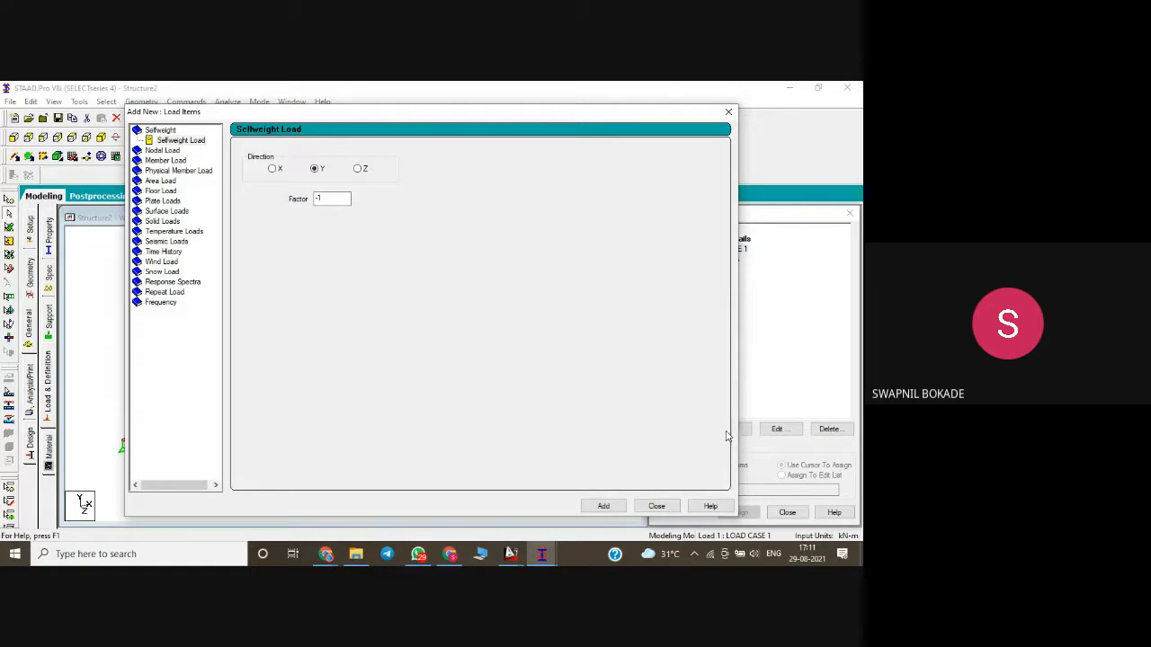
pyautogui.click(169, 151)
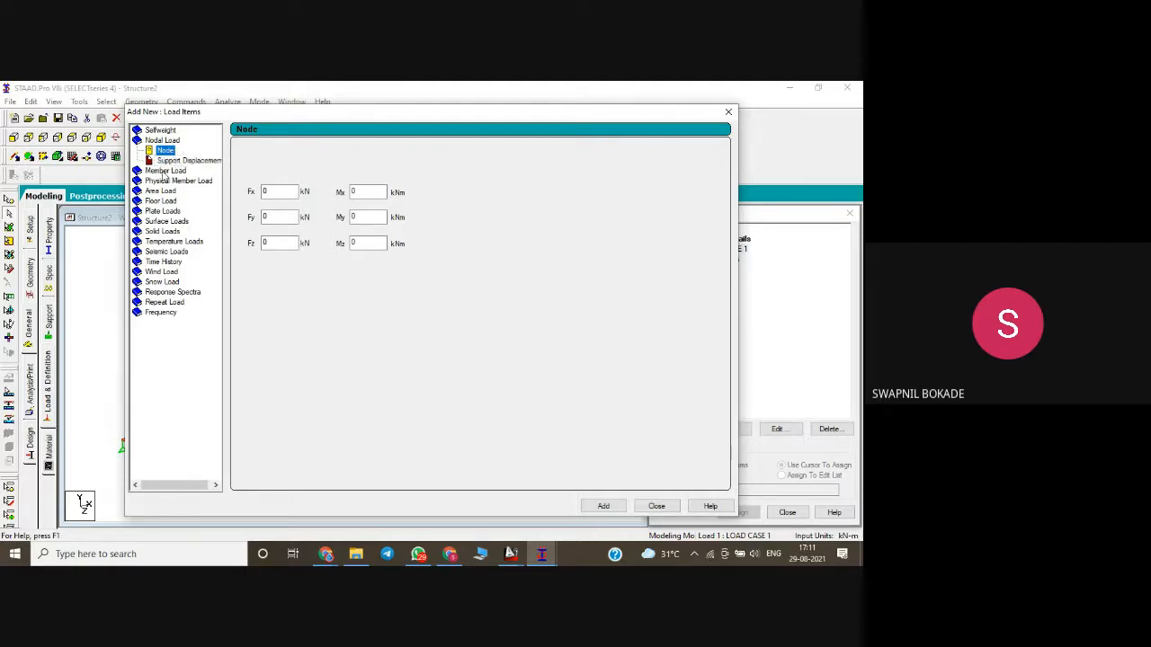
pyautogui.click(270, 218)
pyautogui.doubleClick(270, 218)
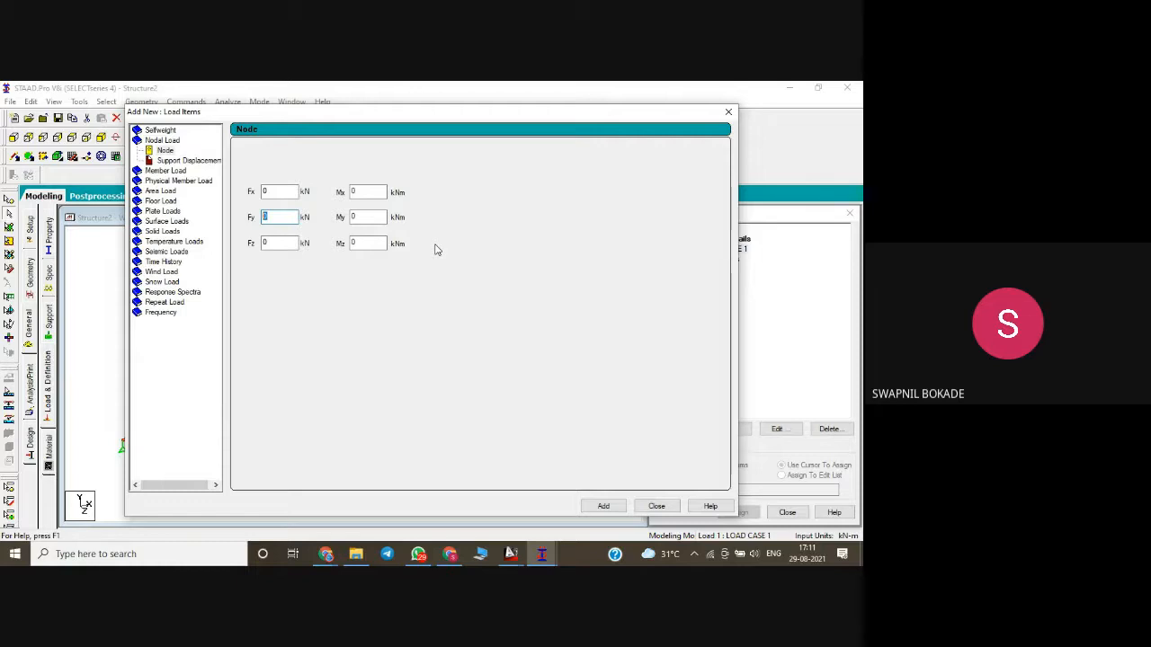
pyautogui.write('1')
pyautogui.press('BackSpace')
pyautogui.press('BackSpace')
pyautogui.write('-30')
pyautogui.click(603, 506)
pyautogui.click(647, 506)
pyautogui.click(724, 269)
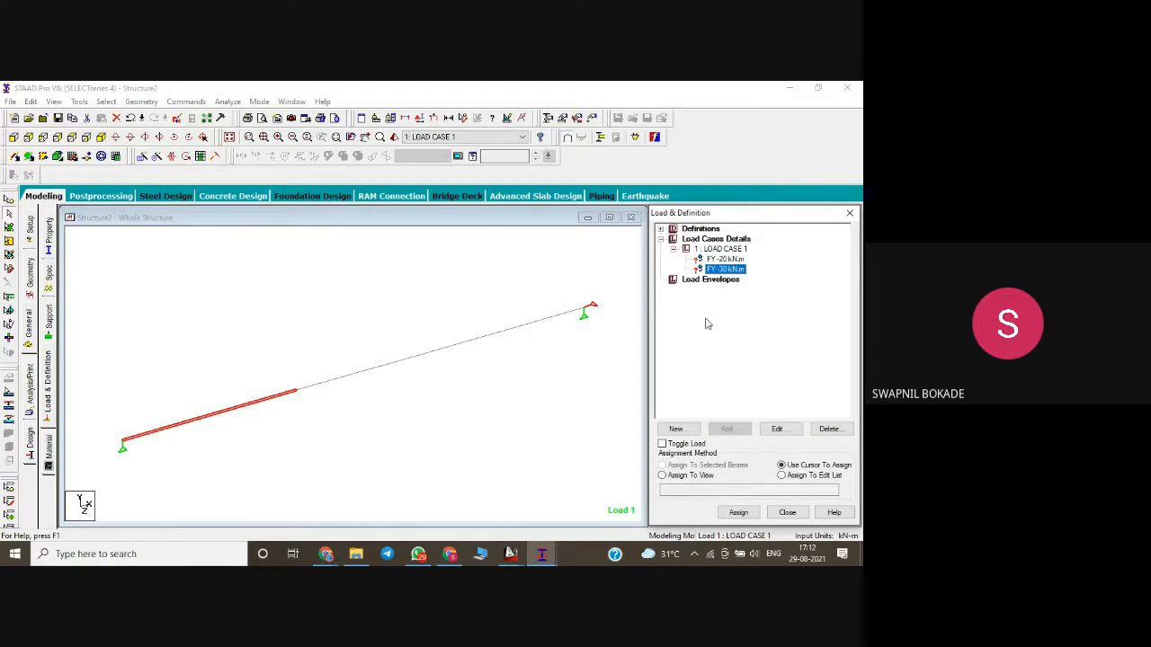
# - Assign the -20 kN nodal load to the interior node nearer the lower support of the beam
pyautogui.click(725, 259)
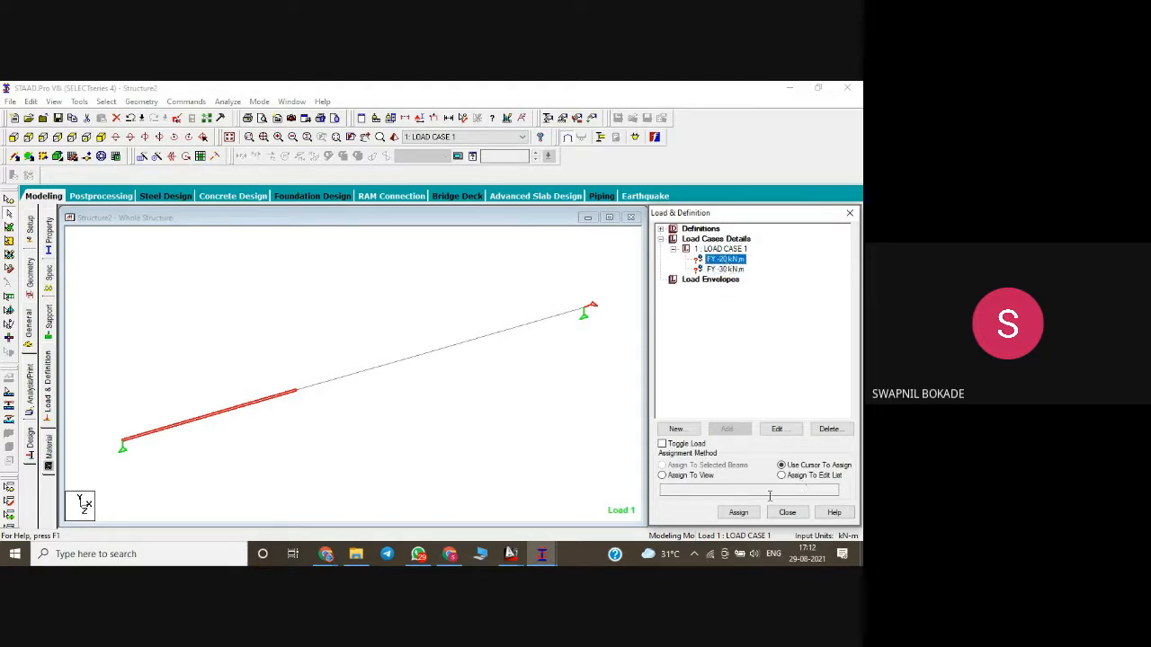
pyautogui.click(738, 511)
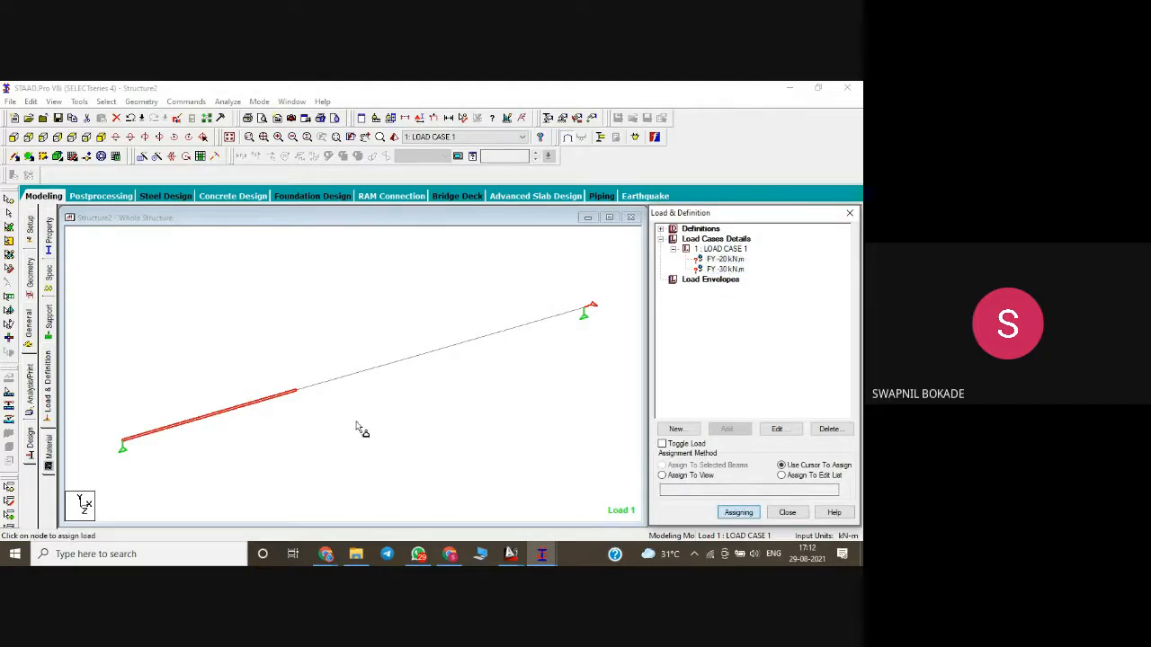
pyautogui.click(8, 200)
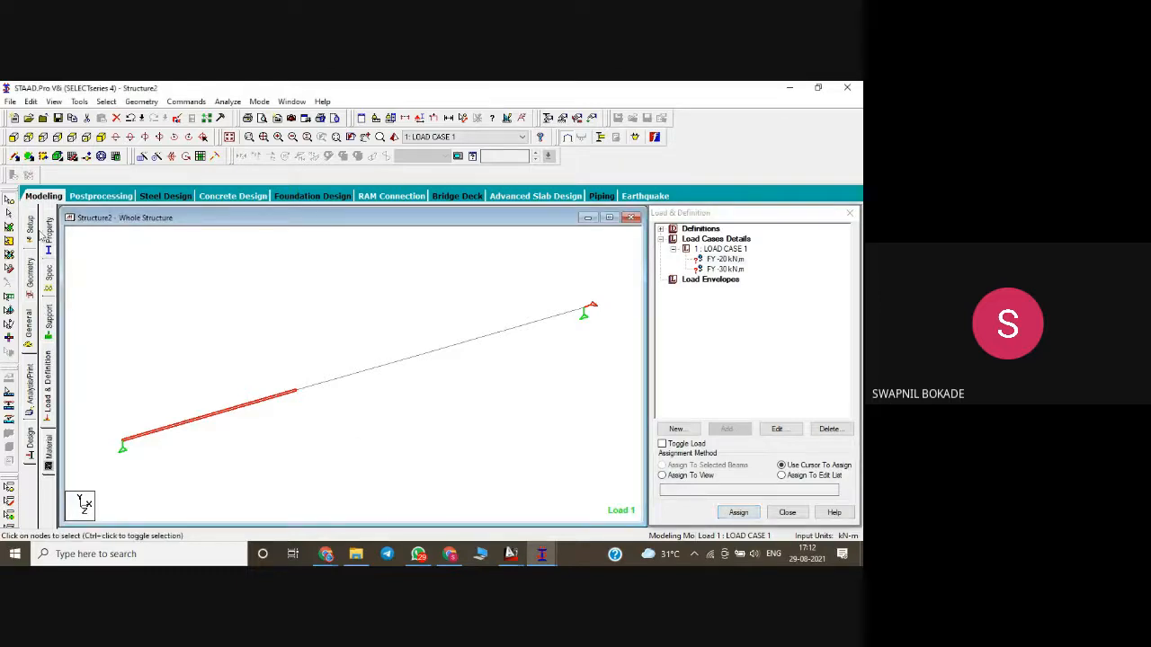
pyautogui.click(729, 510)
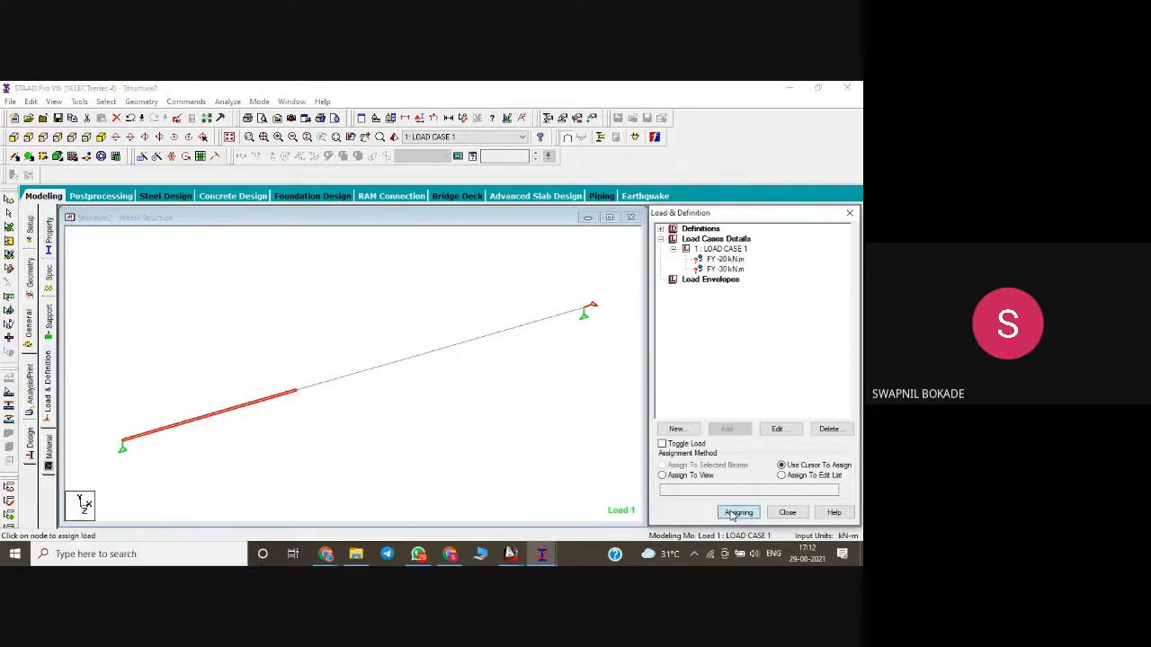
pyautogui.click(302, 399)
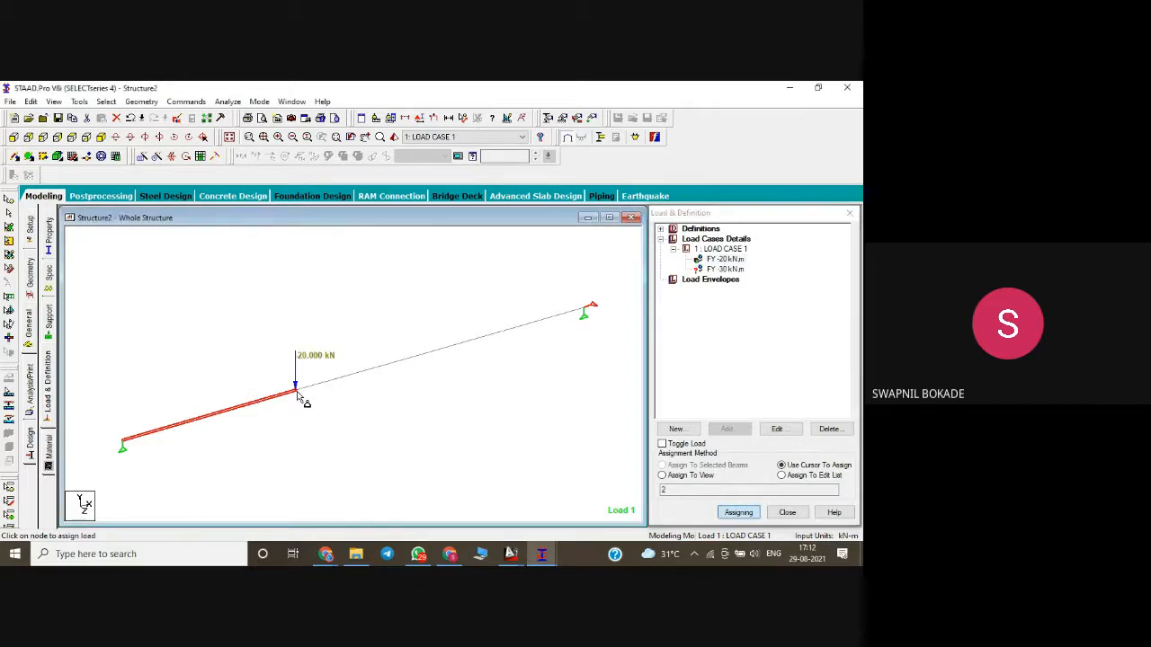
# - Assign the -30 kN nodal load to the interior node nearer the upper support
pyautogui.click(723, 270)
pyautogui.click(9, 198)
pyautogui.click(519, 419)
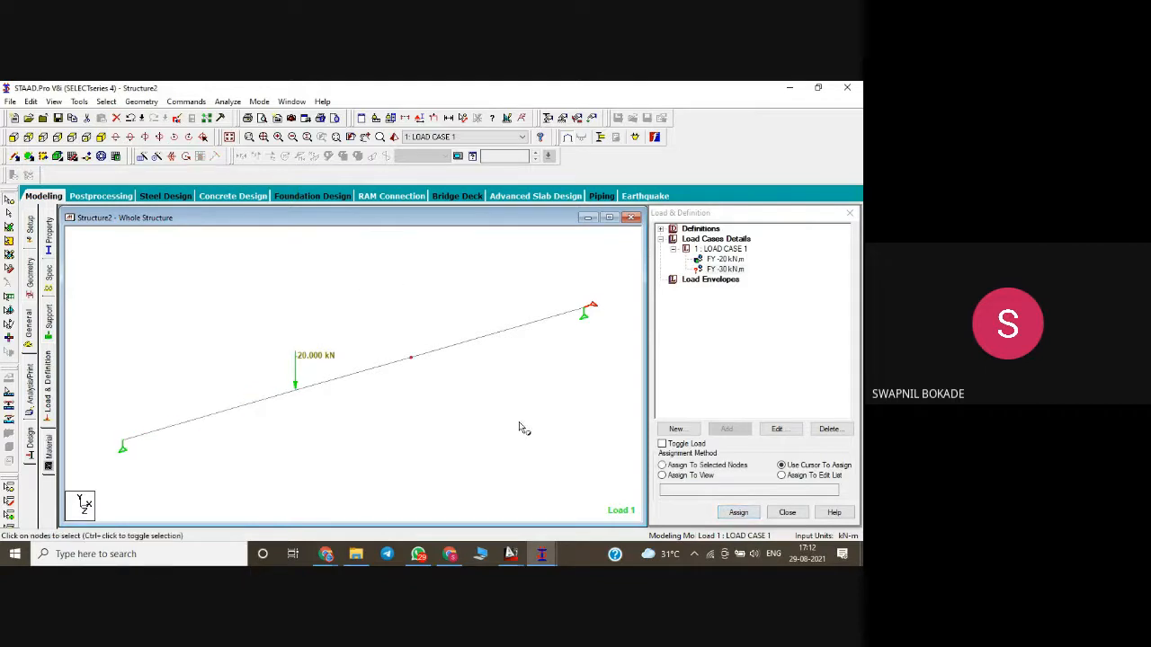
pyautogui.click(738, 512)
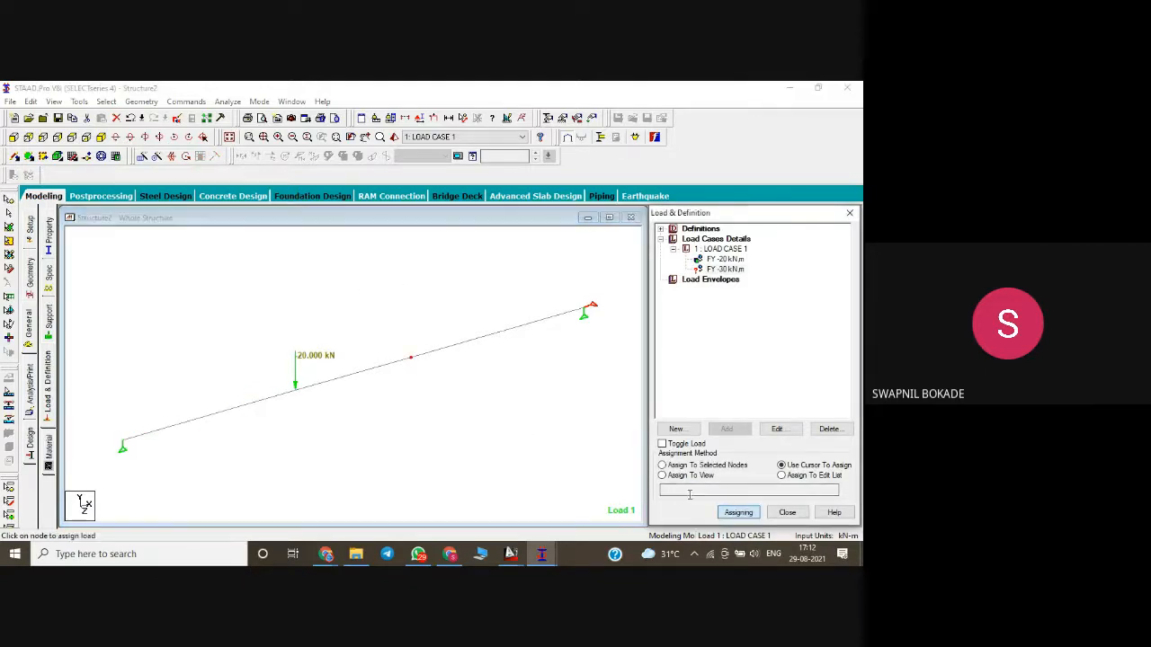
pyautogui.click(411, 361)
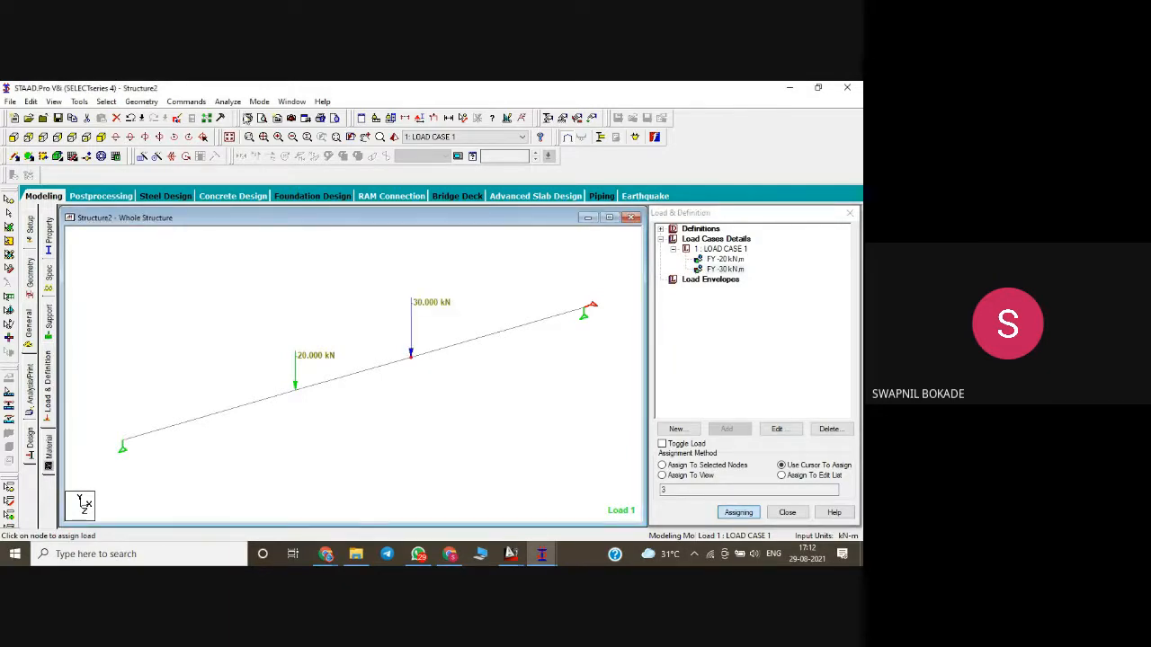
# - Save the structure, run the analysis and enter post-processing mode with load case 1 selected
pyautogui.click(234, 102)
pyautogui.click(254, 117)
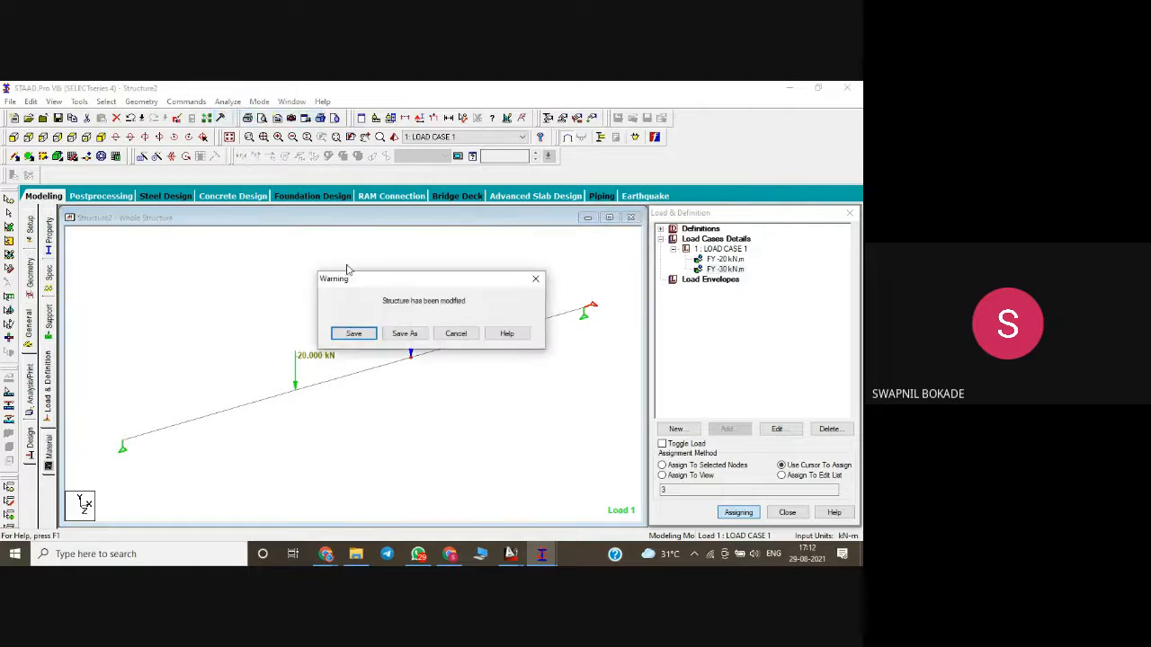
pyautogui.click(354, 332)
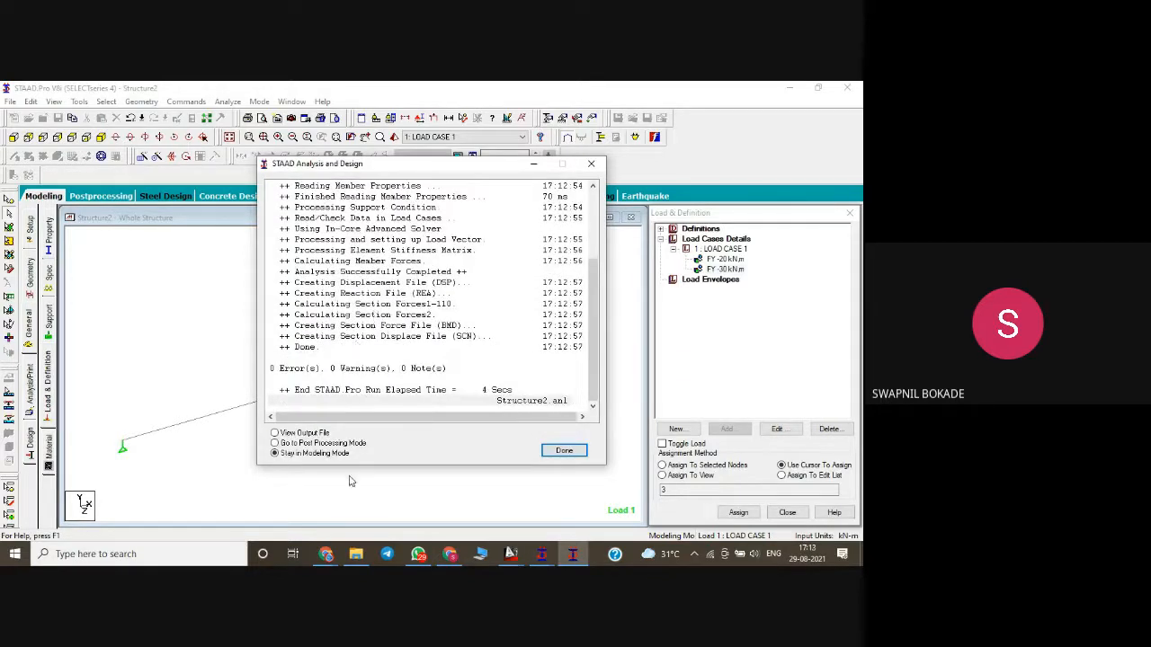
pyautogui.click(347, 443)
pyautogui.click(579, 452)
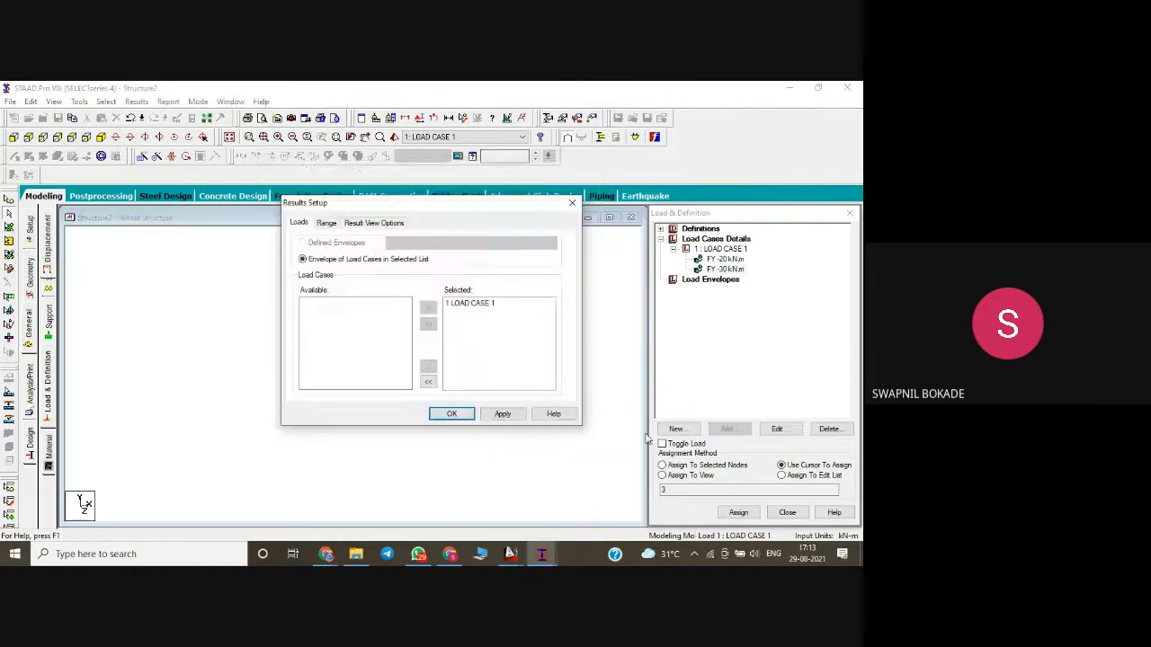
pyautogui.click(450, 306)
pyautogui.click(451, 414)
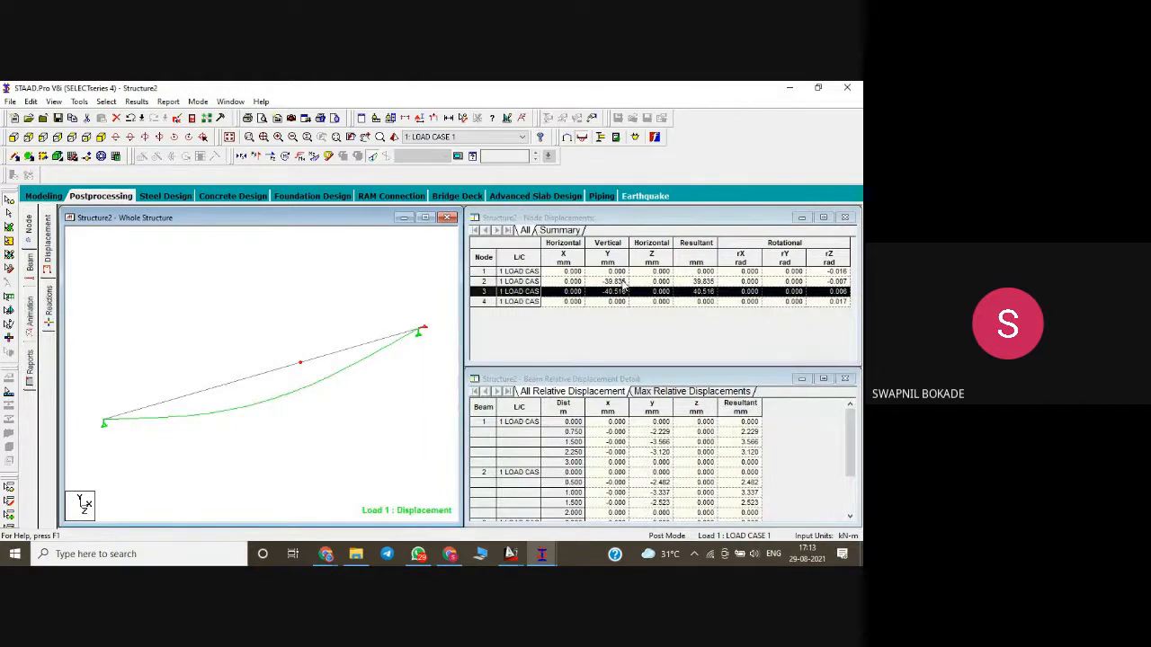
# - Replace the displacement diagram with the Shear Y diagram for the whole beam
pyautogui.click(373, 157)
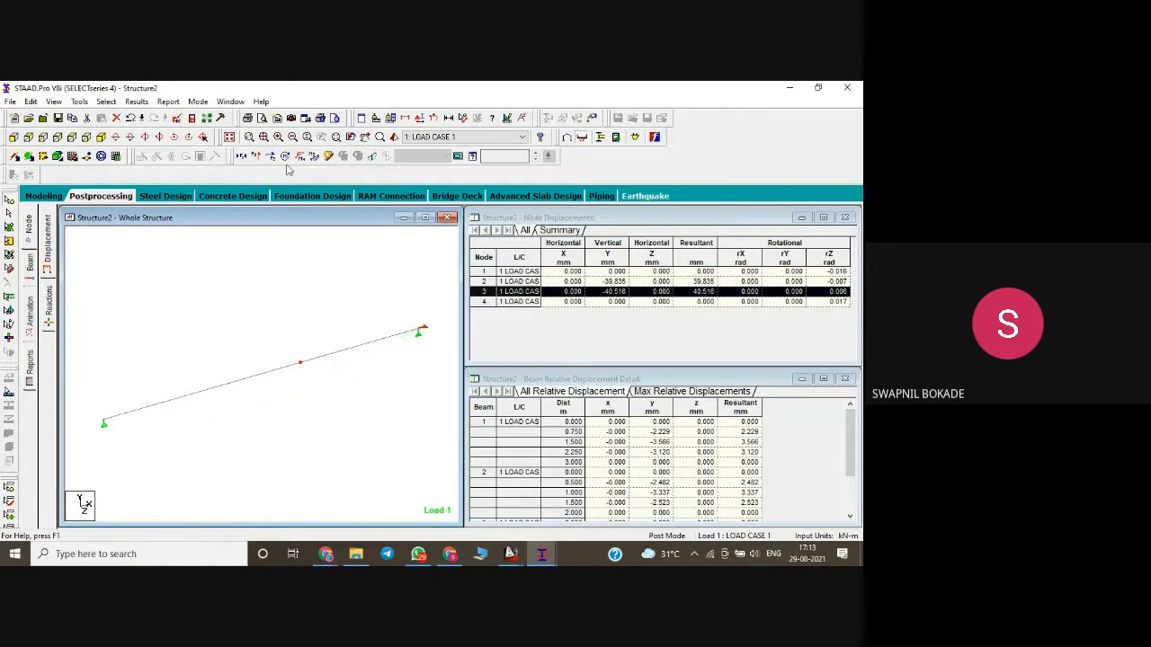
pyautogui.click(256, 157)
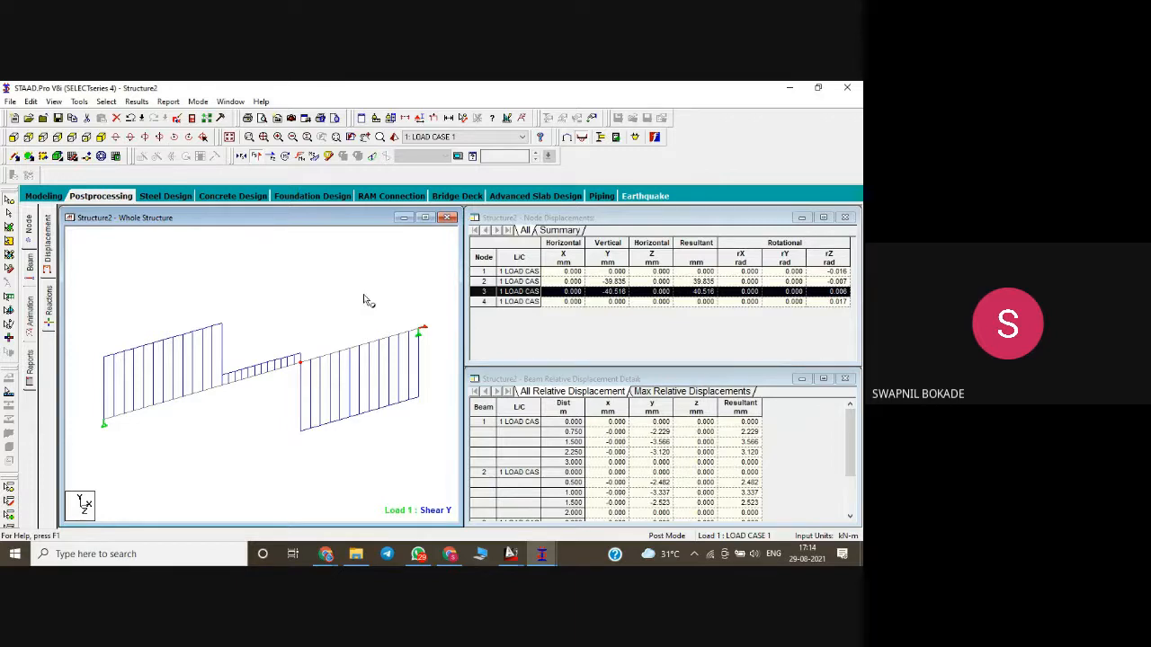
pyautogui.scroll(-3, 297, 333)
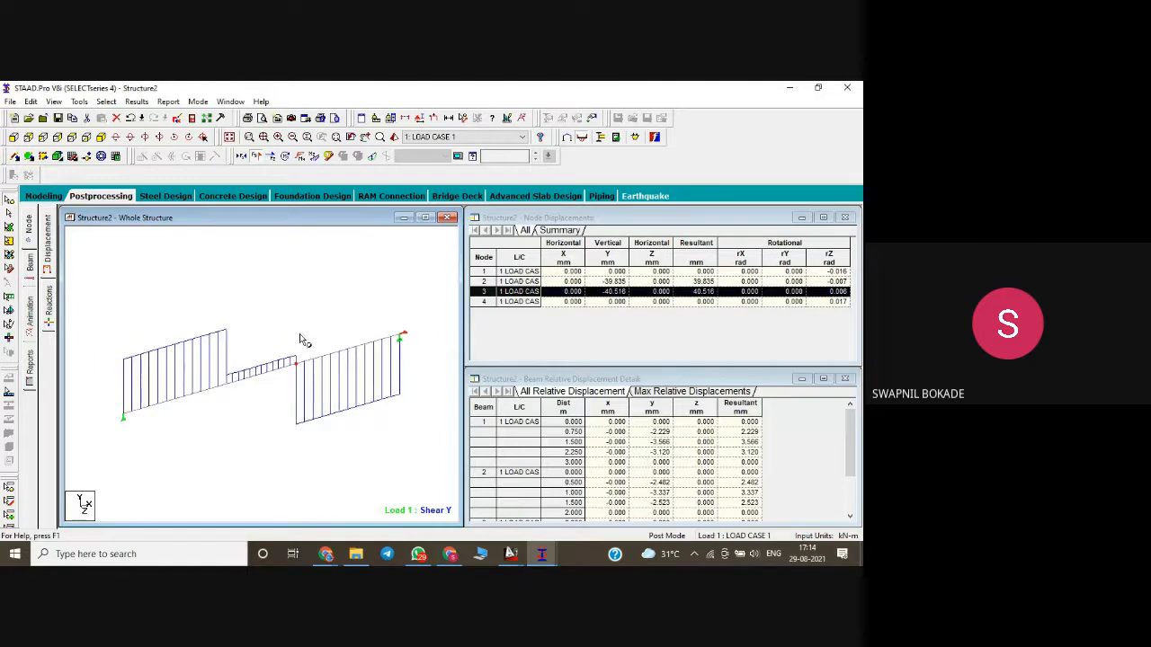
# - Annotate bending and shear values at ends, maximum and mid point for all members, and examine the labelled shear diagram
pyautogui.click(136, 102)
pyautogui.click(165, 306)
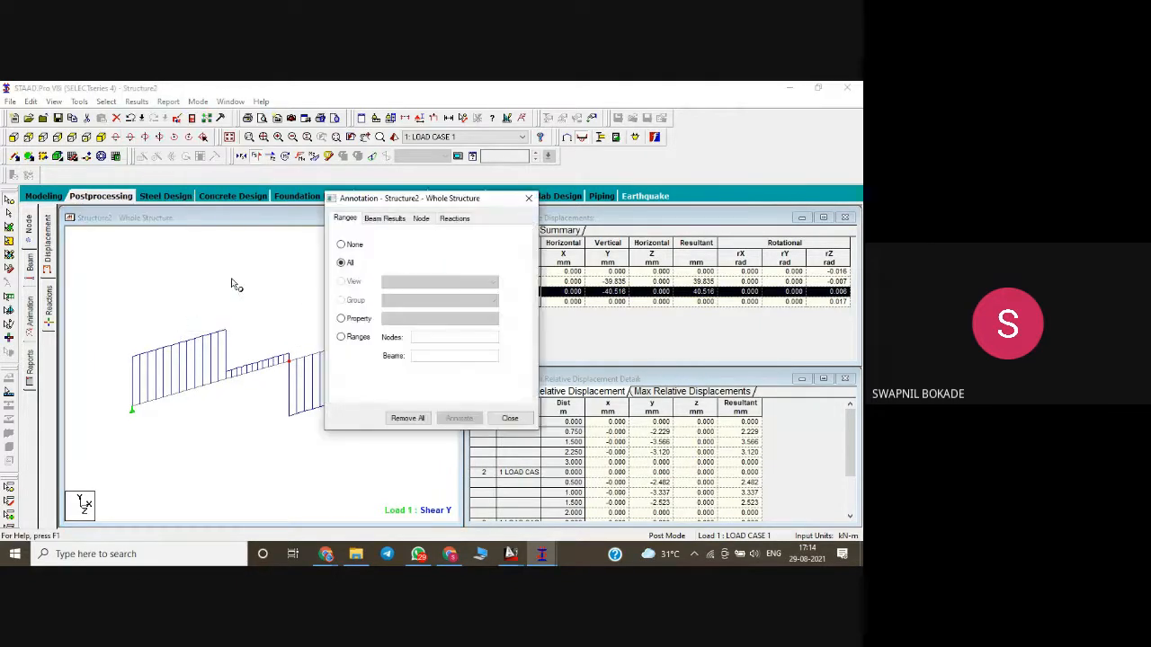
pyautogui.click(384, 219)
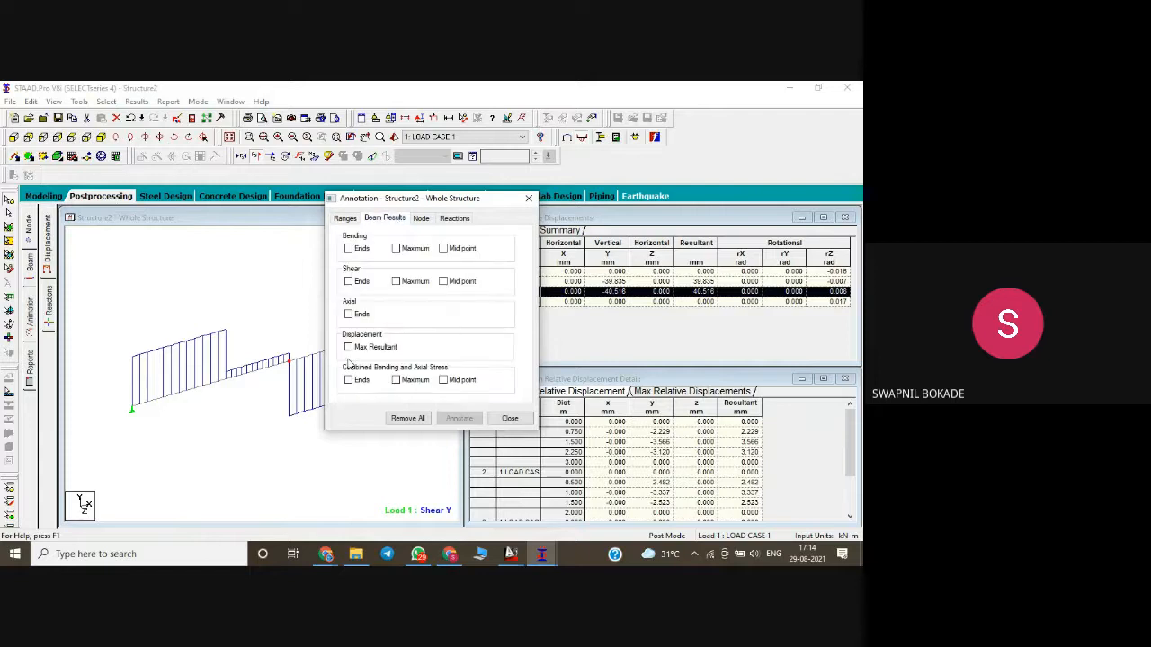
pyautogui.click(350, 249)
pyautogui.click(398, 248)
pyautogui.click(450, 249)
pyautogui.click(459, 418)
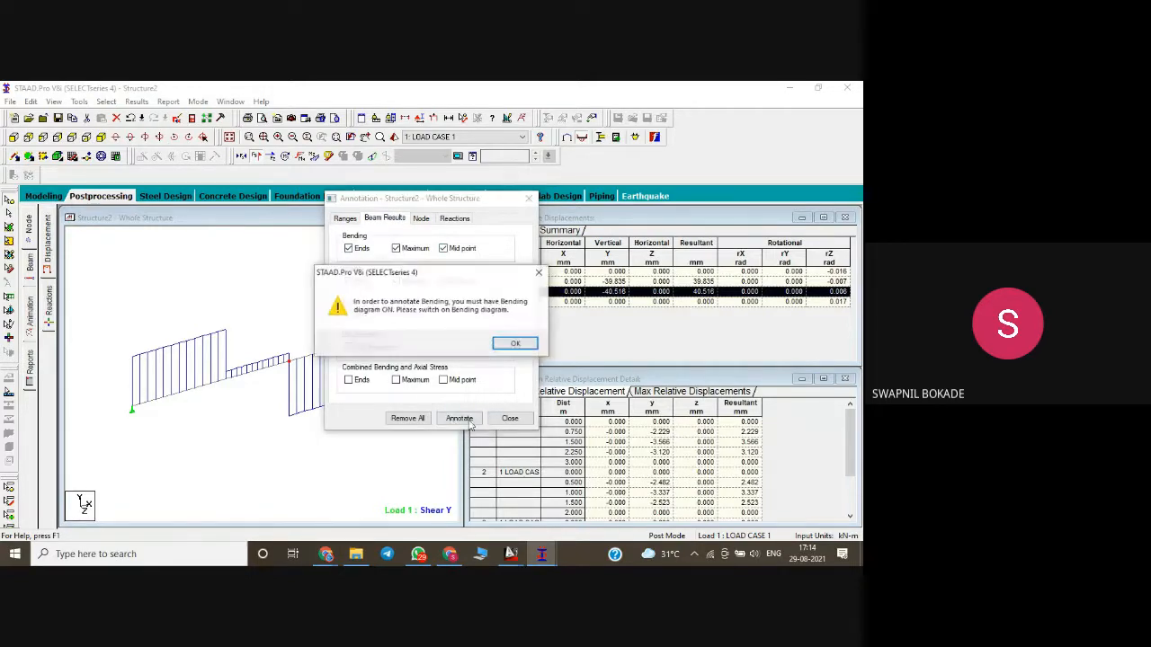
pyautogui.click(515, 344)
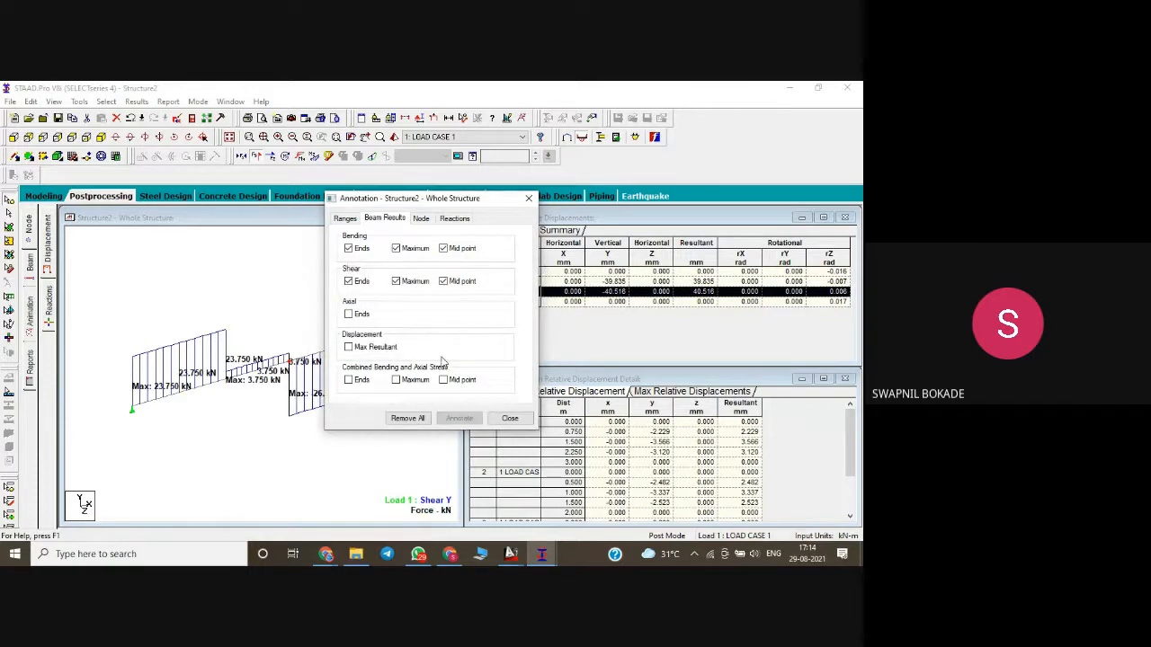
pyautogui.click(499, 418)
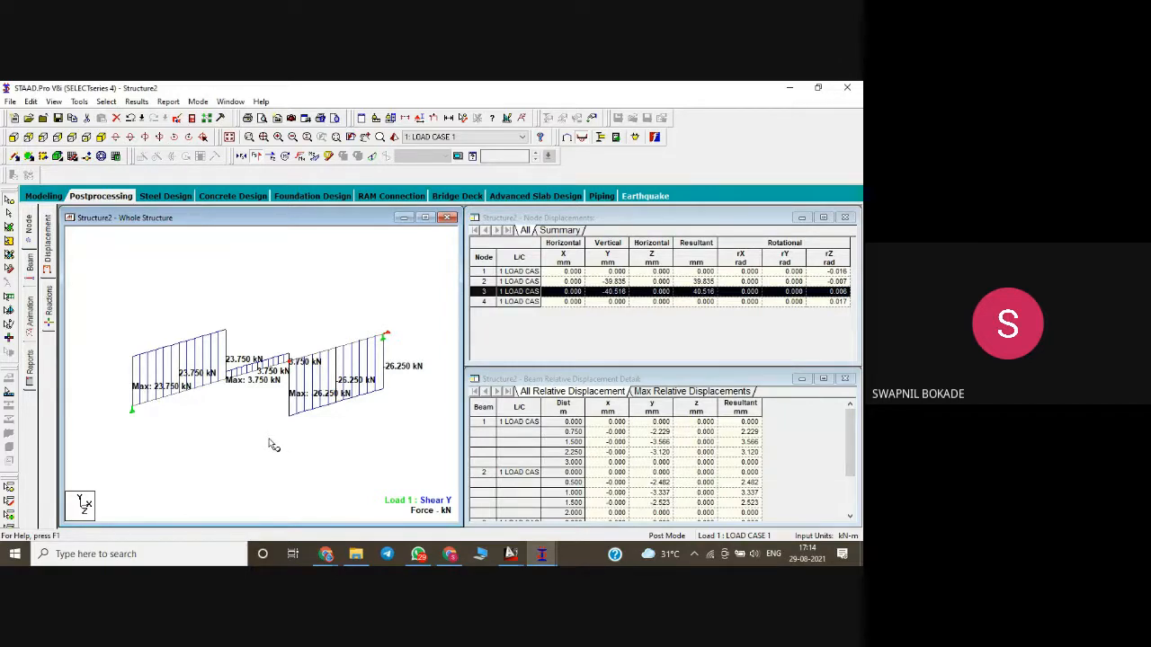
pyautogui.scroll(4, 274, 422)
pyautogui.scroll(-1, 268, 438)
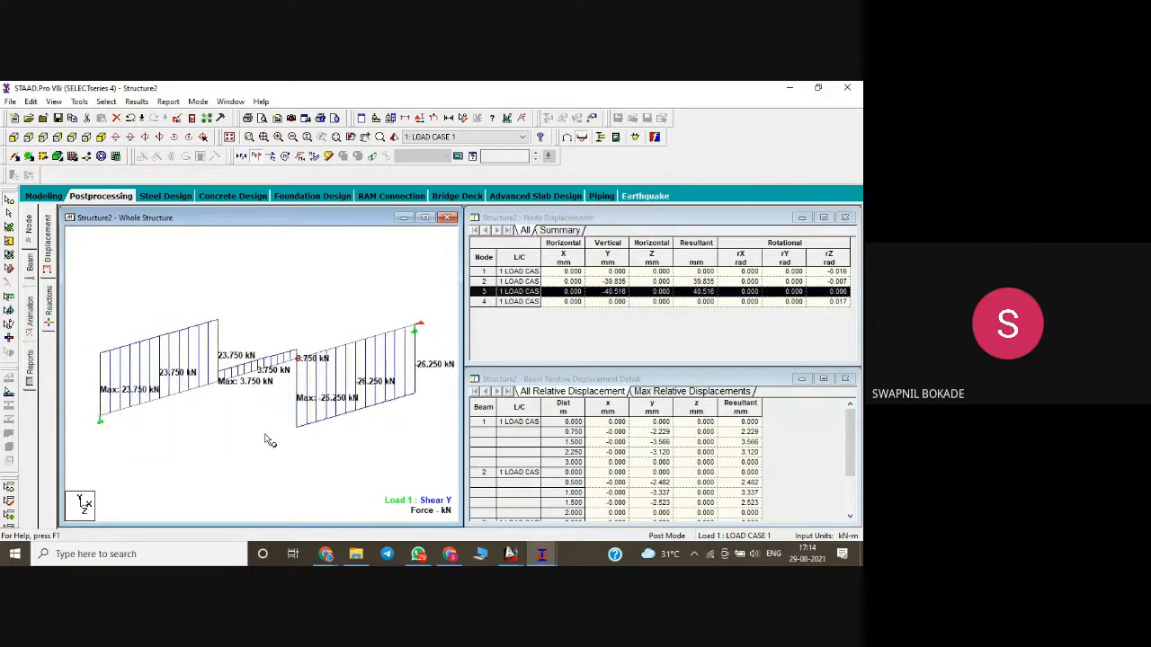
pyautogui.moveTo(275, 465); pyautogui.dragTo(269, 423, button='middle')
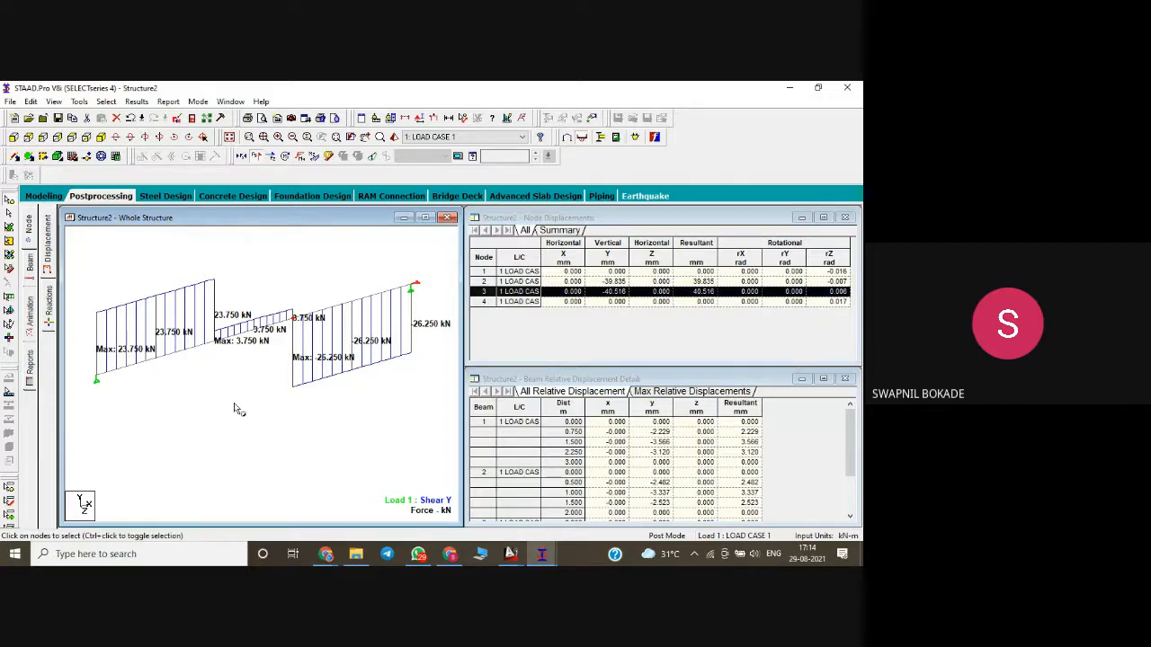
# - Switch from the shear diagram to the Bending Z diagram and enlarge its scale to examine the annotated moments
pyautogui.click(256, 157)
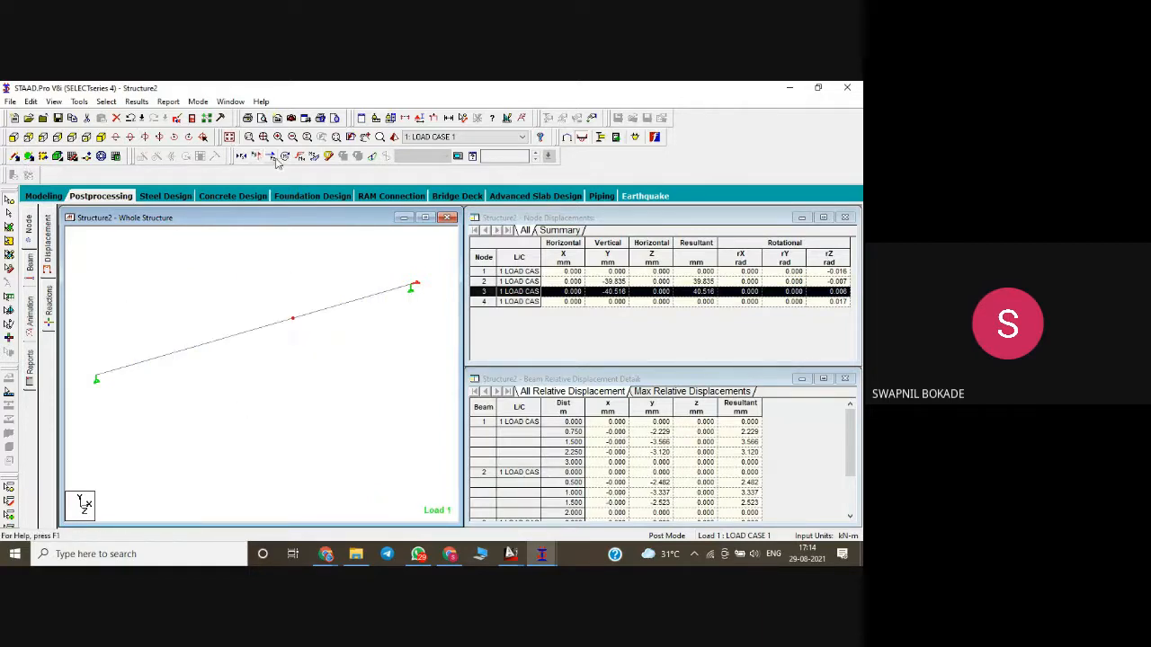
pyautogui.click(312, 156)
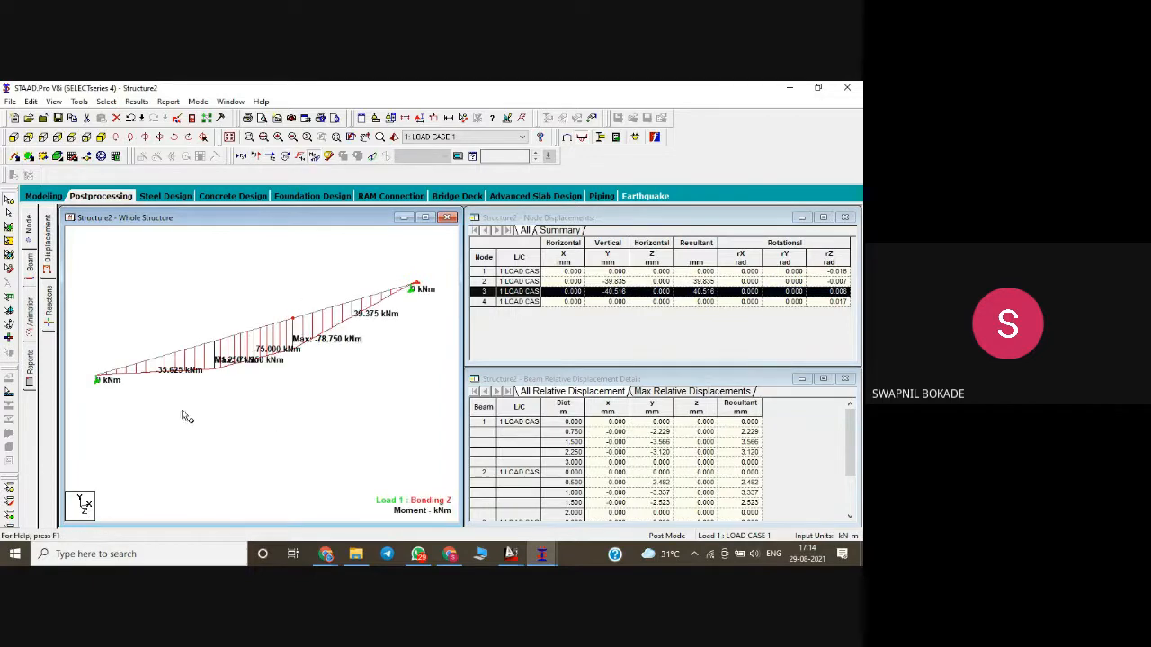
pyautogui.scroll(4, 215, 359)
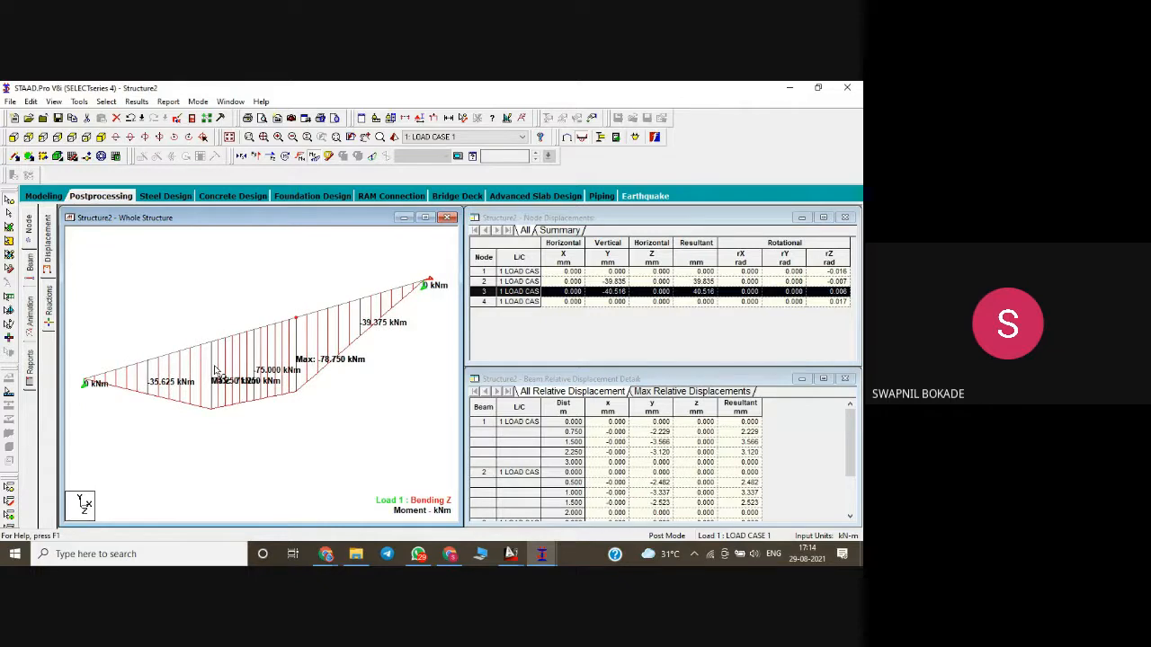
pyautogui.scroll(-2, 215, 370)
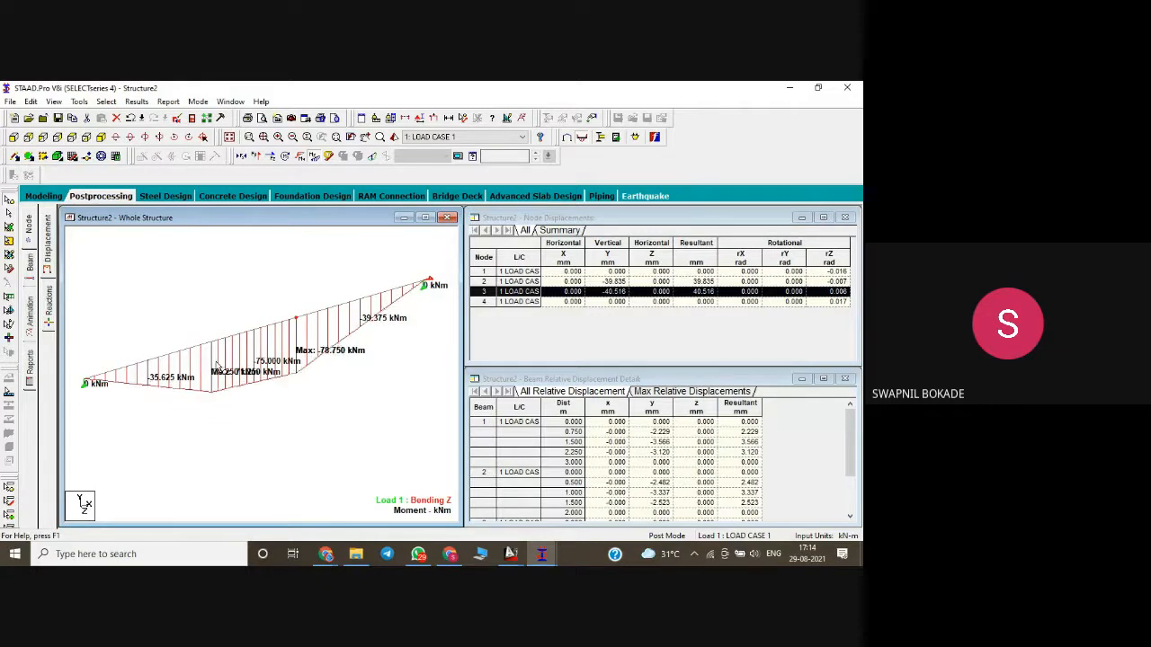
# - Hide the bending diagram, return to modeling mode and delete all beam members and result files, keeping the orphaned nodes
pyautogui.click(315, 160)
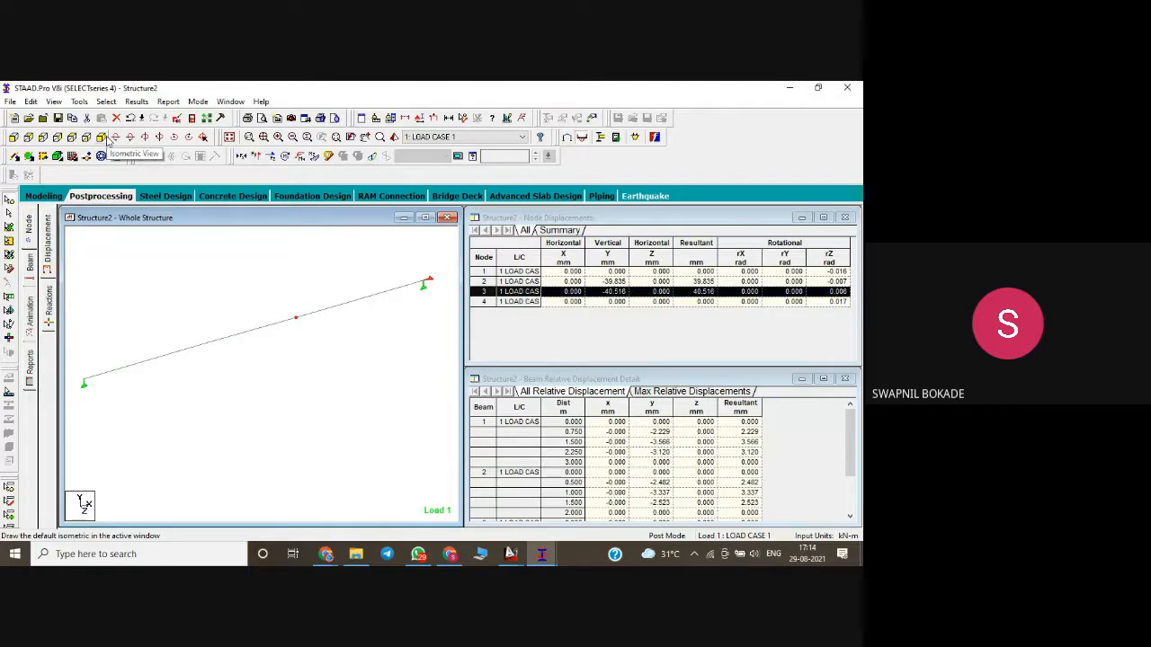
pyautogui.click(27, 198)
pyautogui.moveTo(183, 283); pyautogui.dragTo(541, 517)
pyautogui.press('Delete')
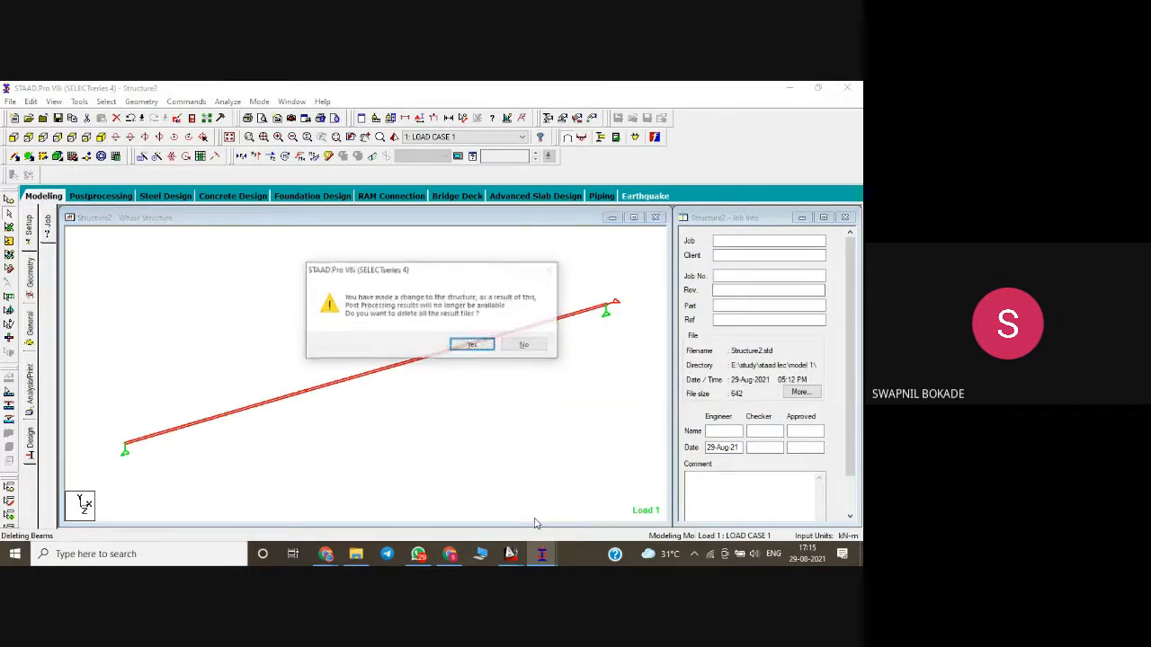
pyautogui.press('Return')
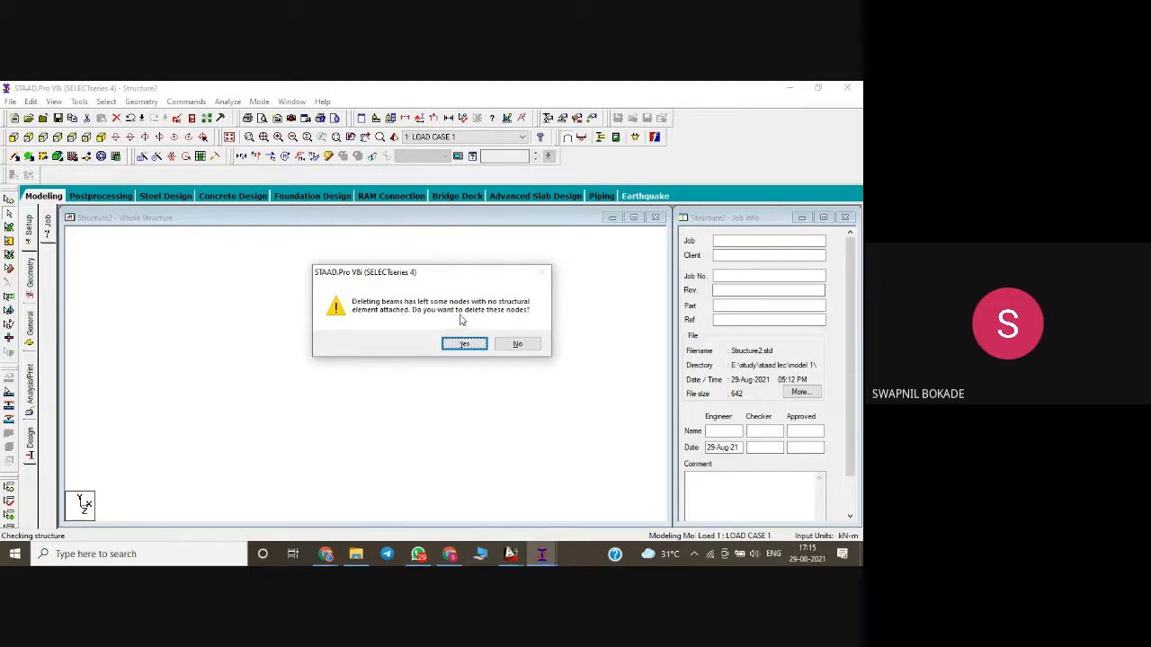
pyautogui.click(521, 344)
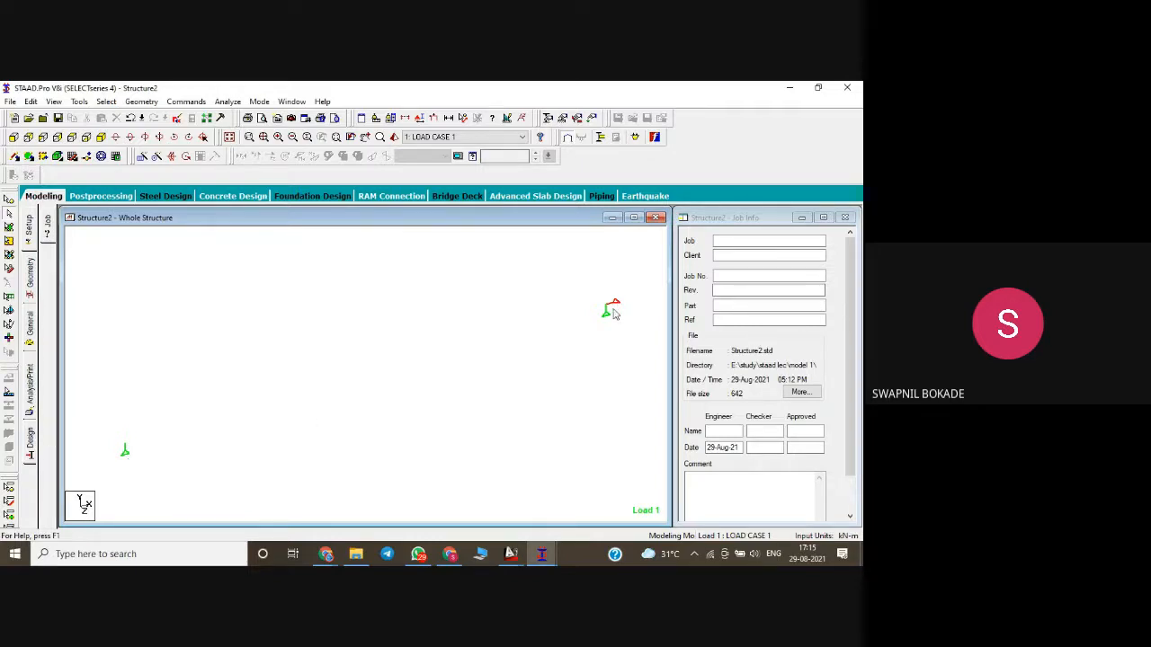
pyautogui.click(14, 157)
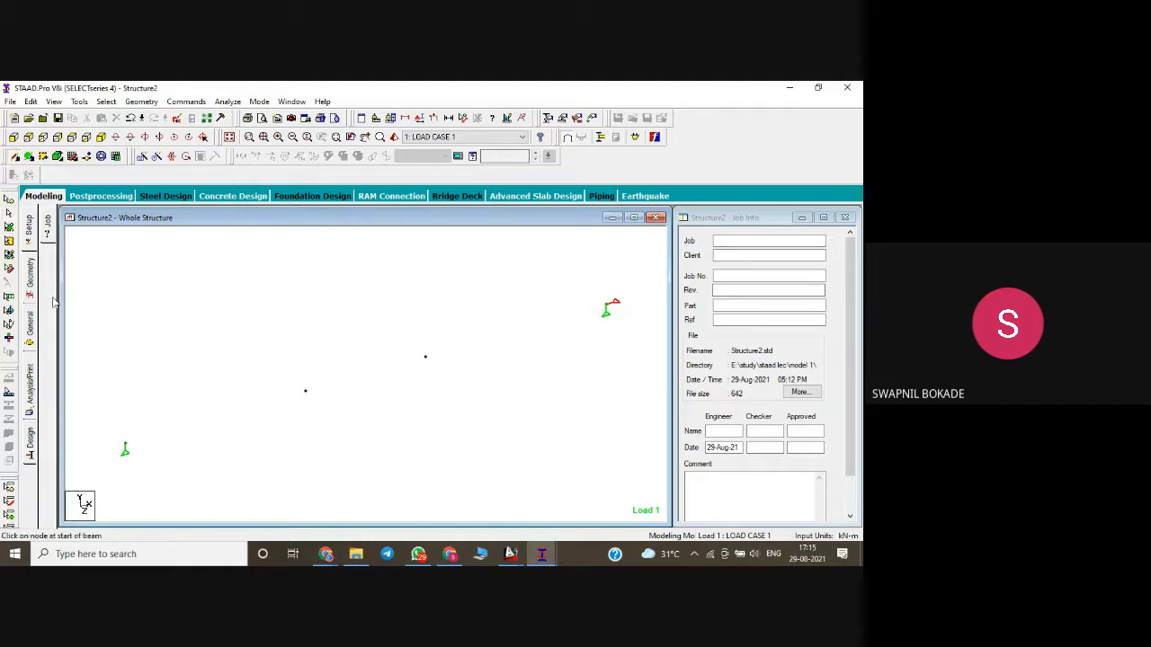
pyautogui.moveTo(126, 448); pyautogui.dragTo(205, 388)
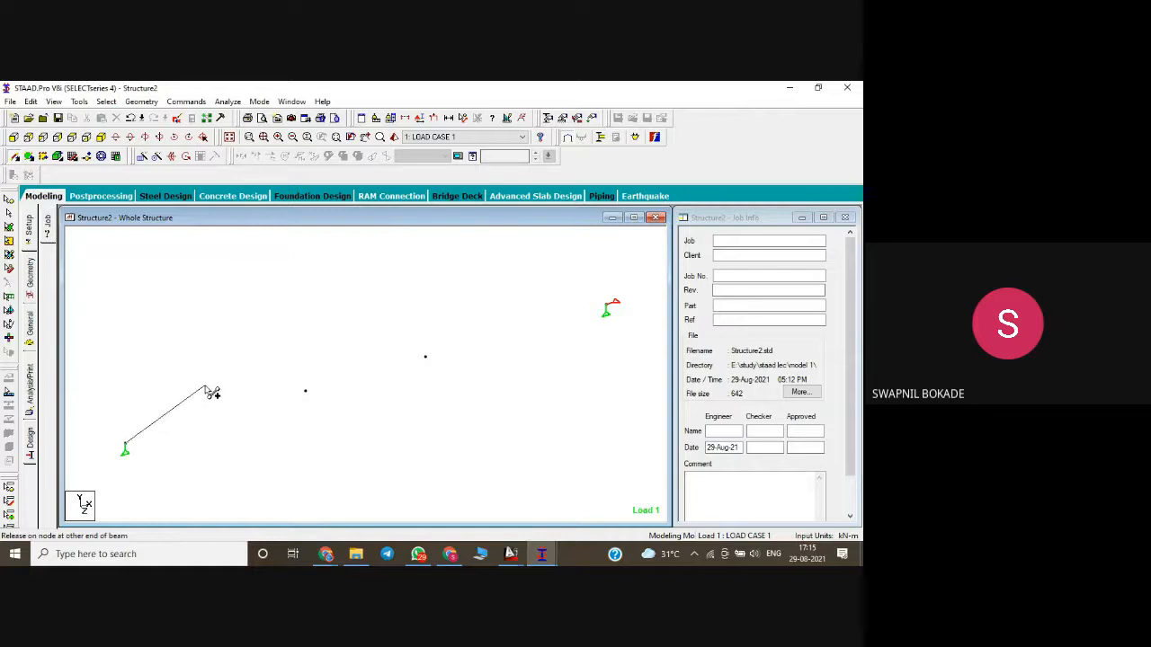
pyautogui.press('Escape')
# - Delete the two interior nodes between the supports
pyautogui.click(5, 200)
pyautogui.click(7, 201)
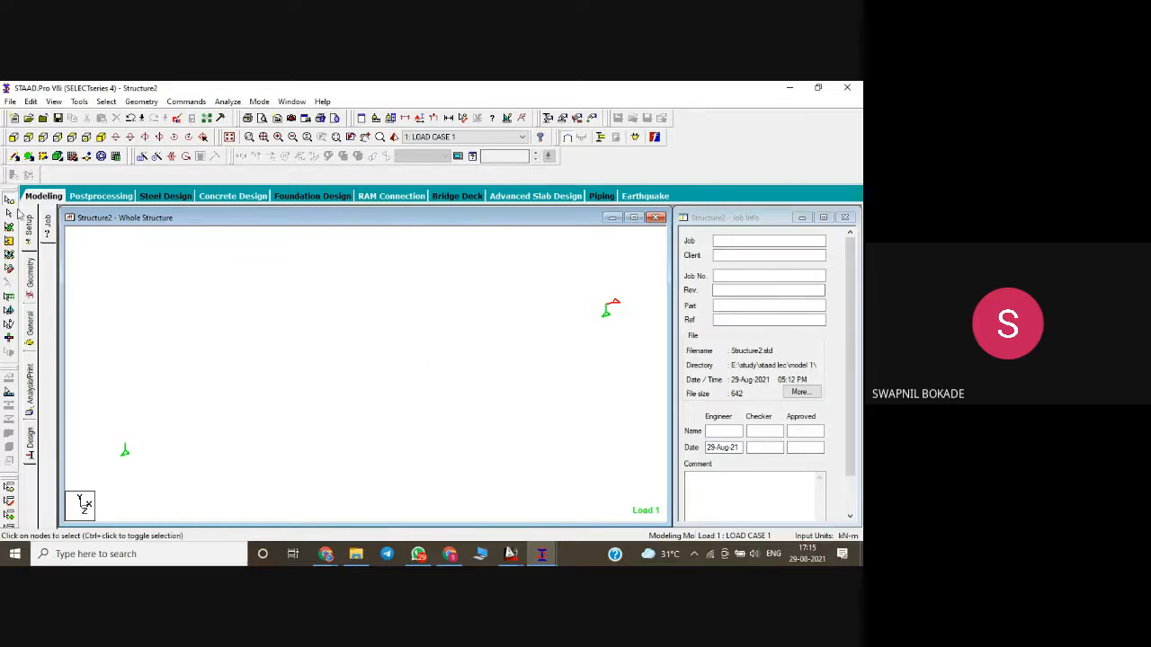
pyautogui.moveTo(231, 291); pyautogui.dragTo(496, 488)
pyautogui.press('Delete')
pyautogui.press('Return')
# - Draw a single beam member directly between the two support nodes
pyautogui.click(15, 157)
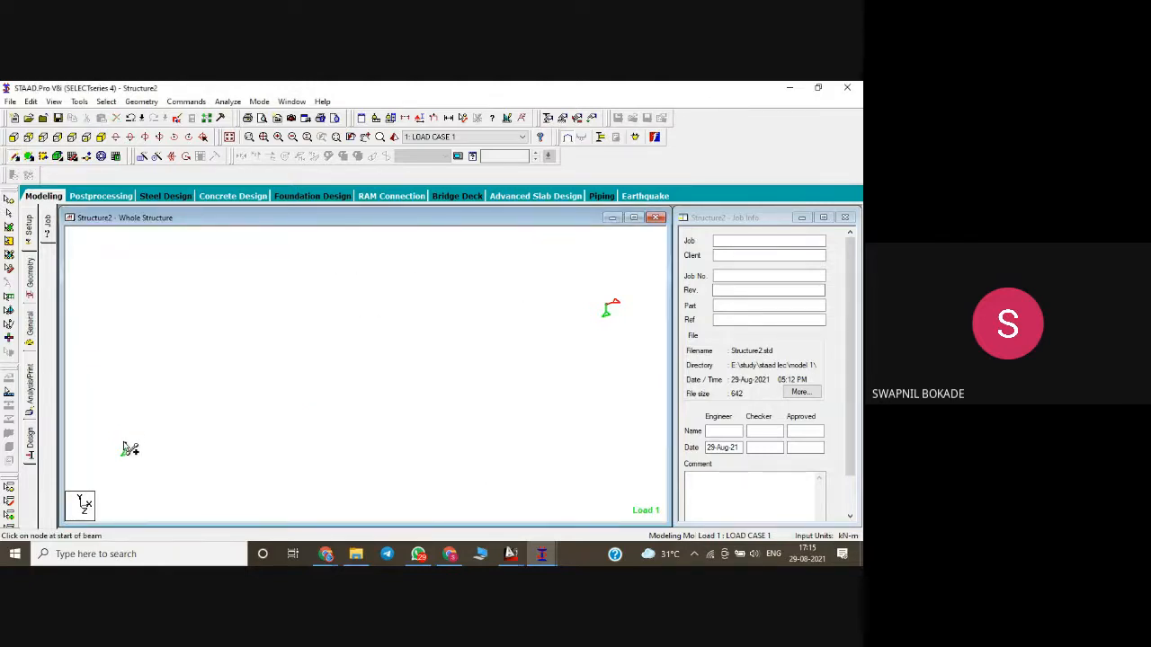
pyautogui.click(126, 450)
pyautogui.click(610, 309)
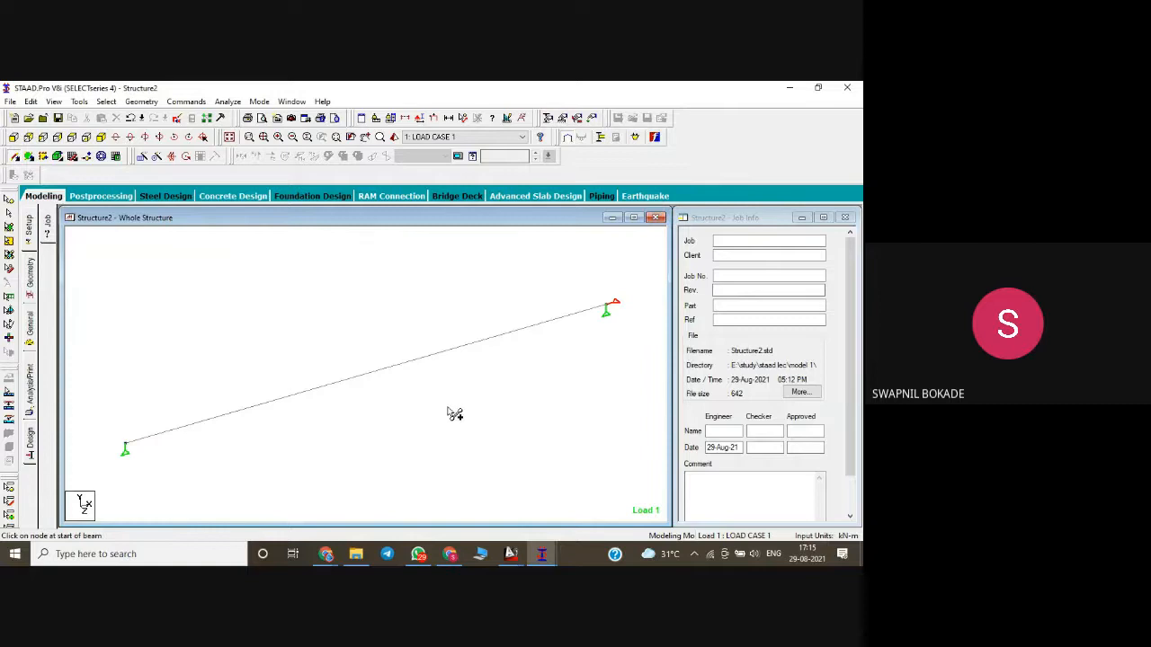
# - Check the new beam's length and its node coordinates in the beam details and geometry tables
pyautogui.doubleClick(380, 374)
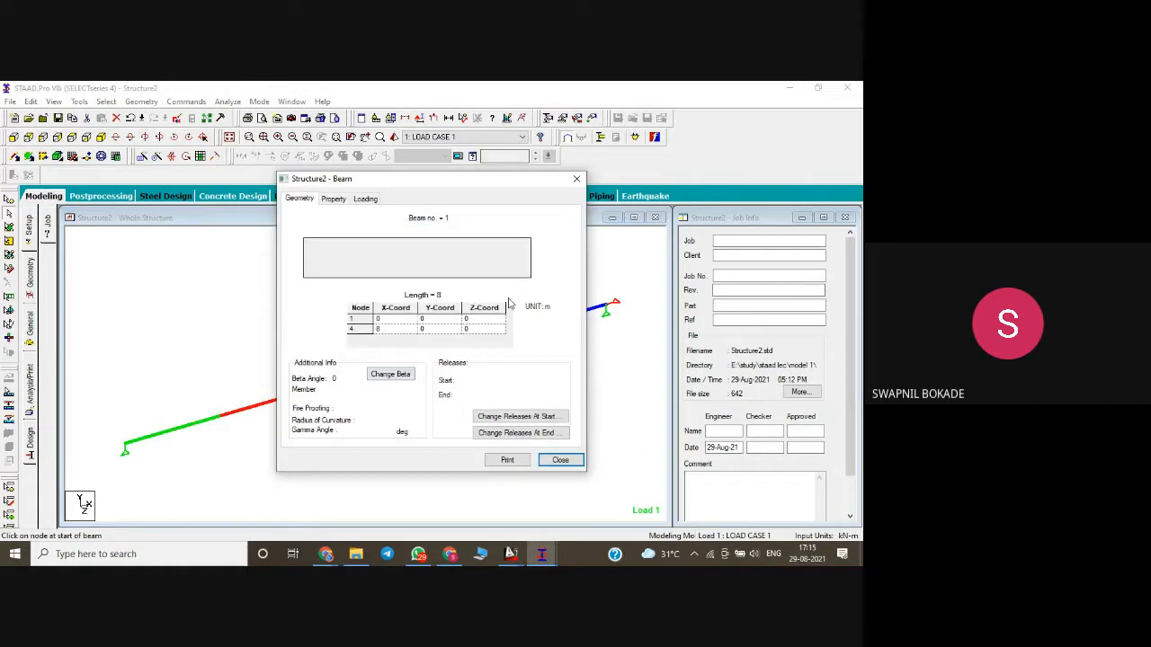
pyautogui.click(576, 178)
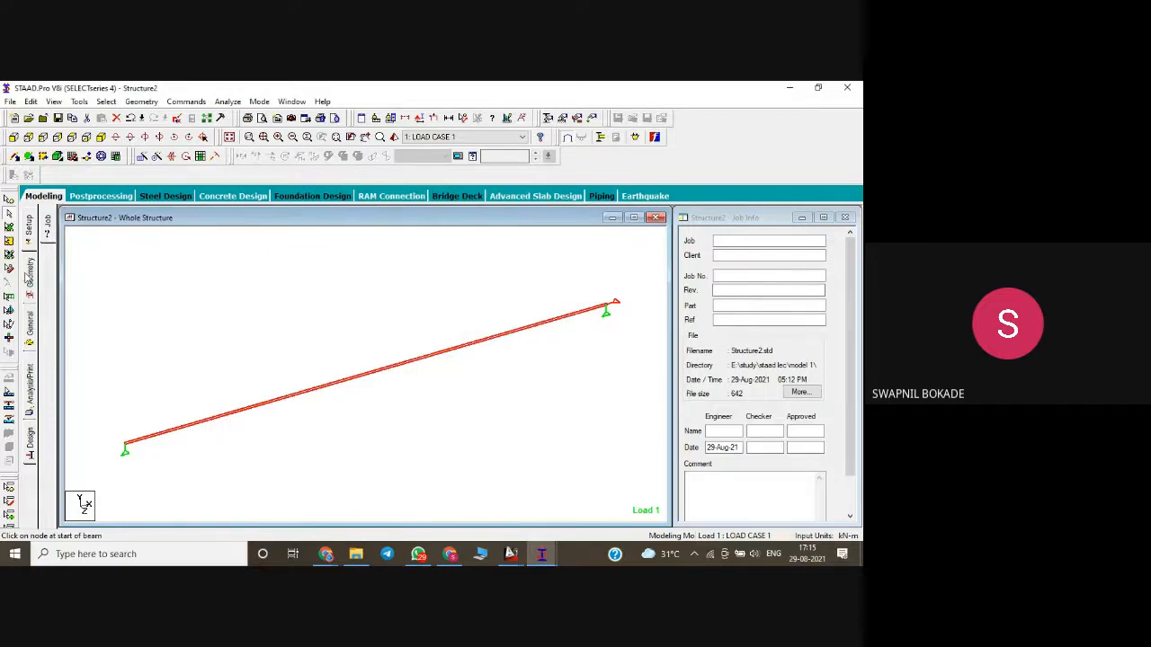
pyautogui.click(29, 273)
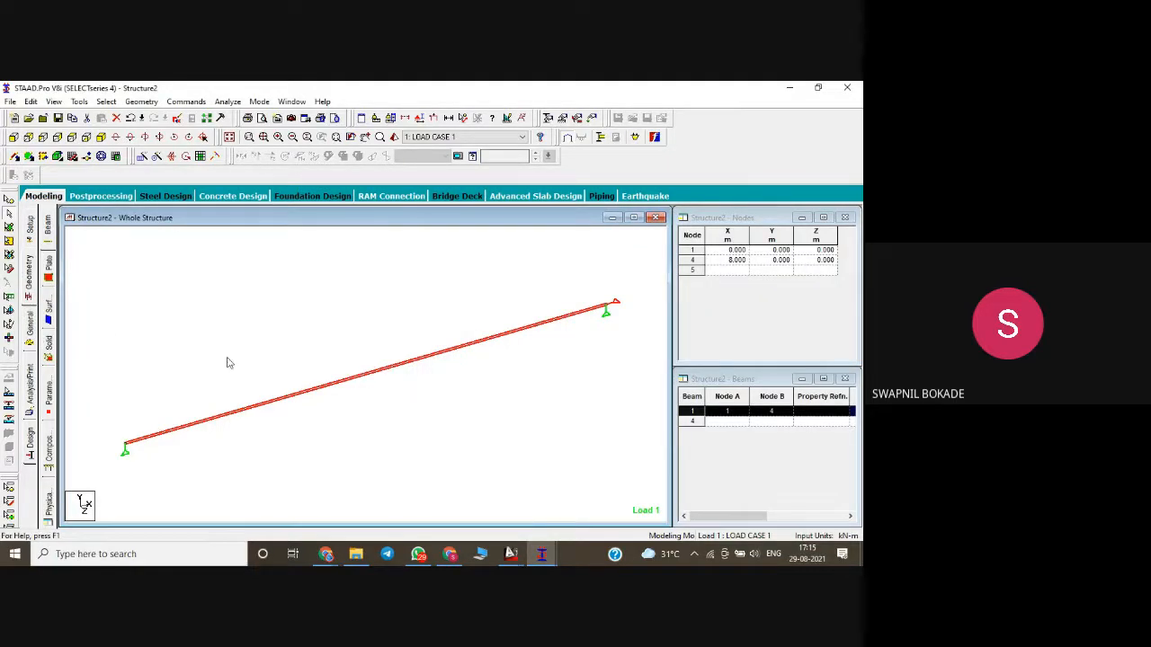
# - Assign the existing Rect 0.30x0.23 concrete section to the single beam member between the supports
pyautogui.click(30, 326)
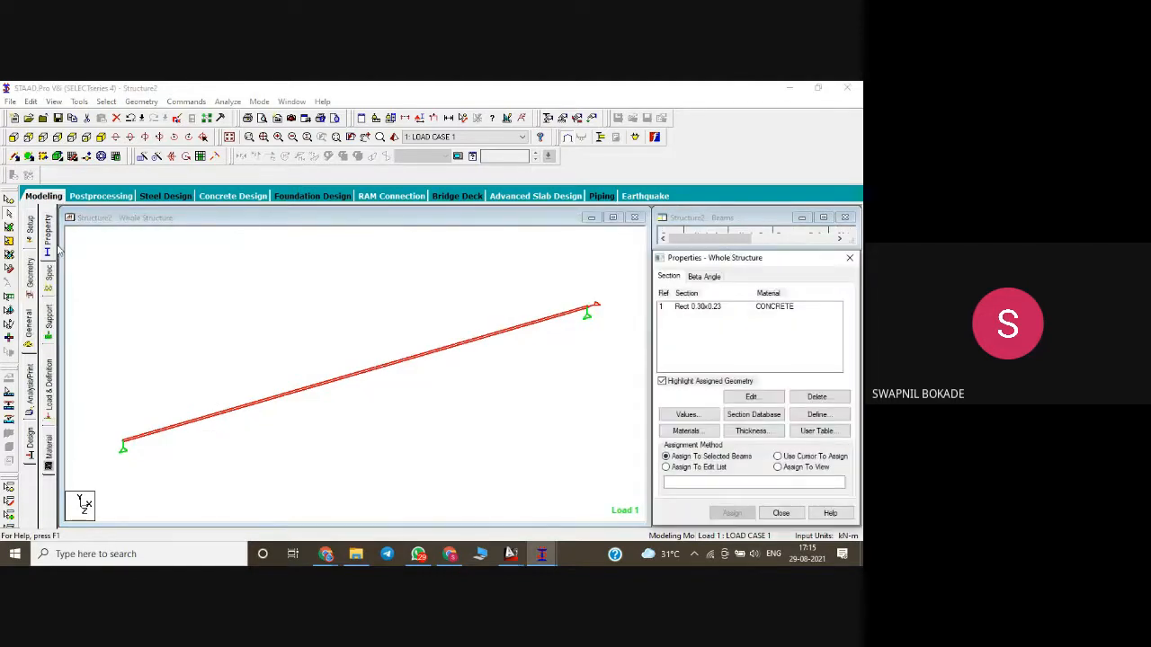
pyautogui.click(712, 310)
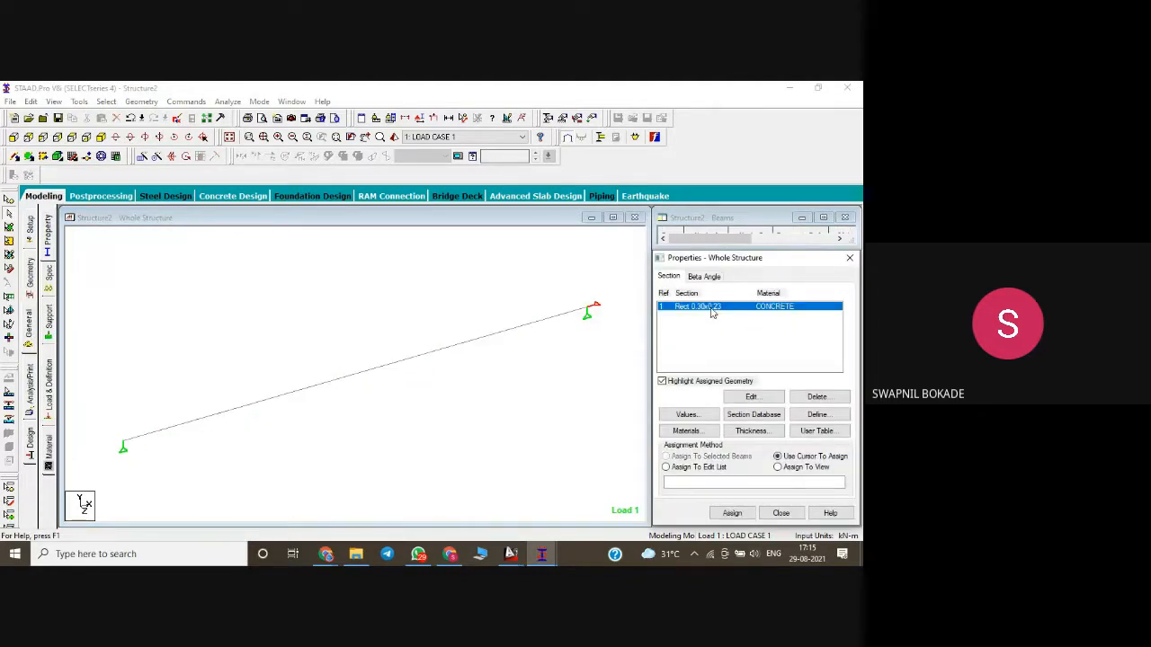
pyautogui.click(732, 514)
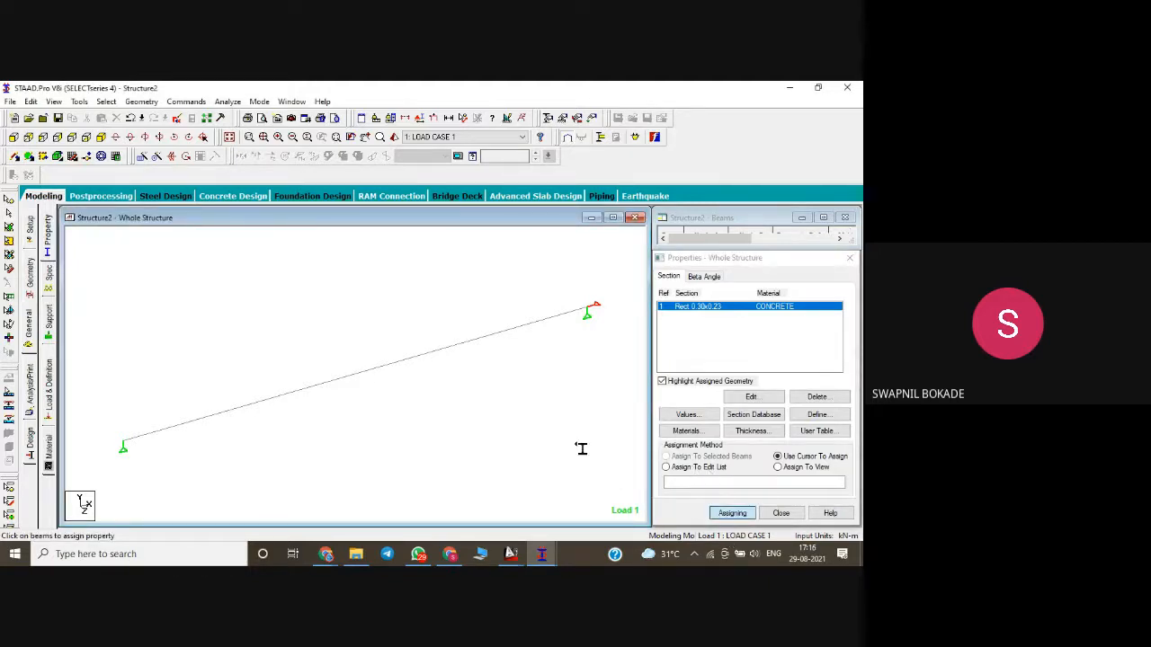
pyautogui.click(9, 214)
pyautogui.moveTo(292, 344); pyautogui.dragTo(476, 524)
pyautogui.click(731, 514)
pyautogui.click(766, 422)
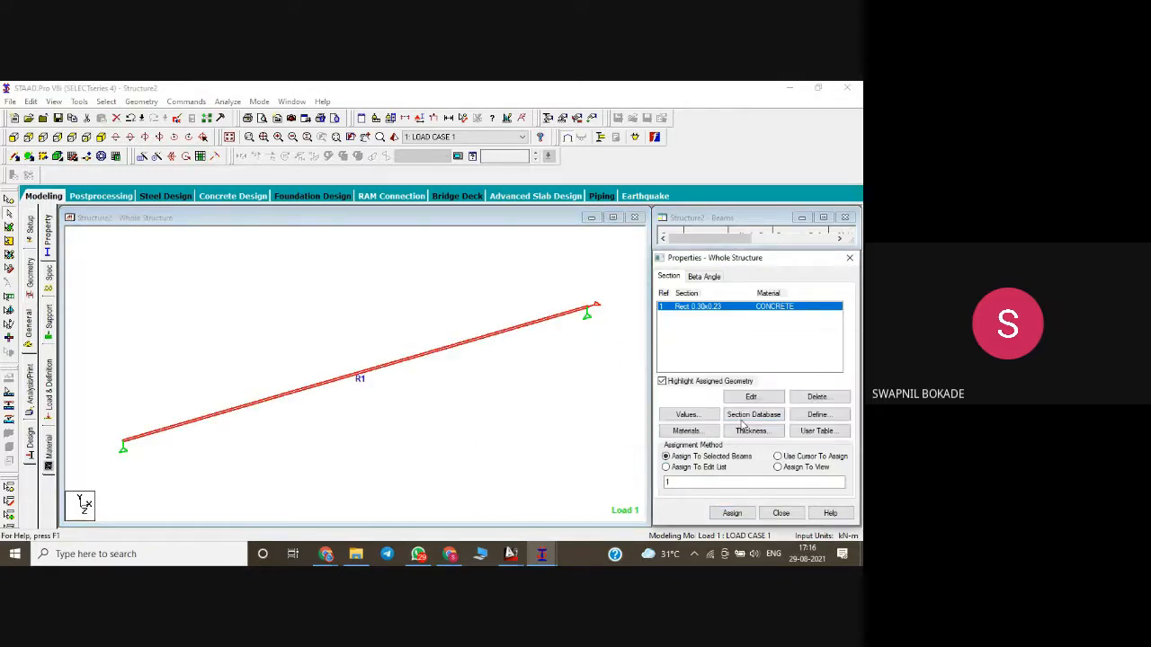
# - Examine the beam in a 3D rendered view, then close that view
pyautogui.click(395, 137)
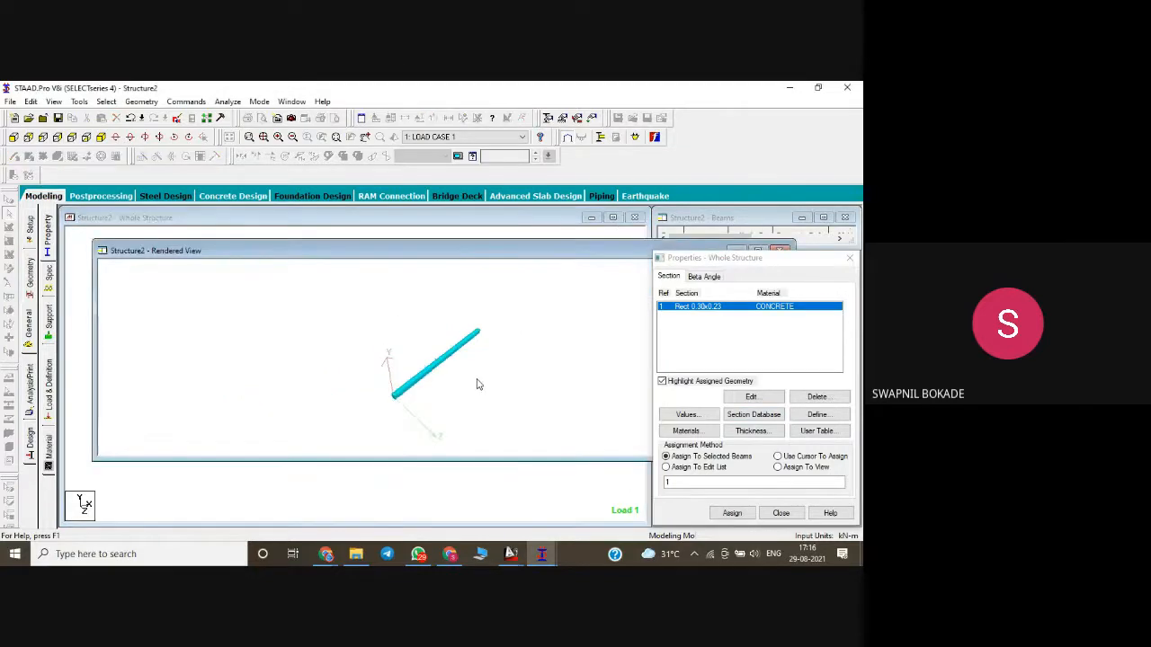
pyautogui.moveTo(477, 385); pyautogui.dragTo(291, 385)
pyautogui.moveTo(611, 252); pyautogui.dragTo(355, 254)
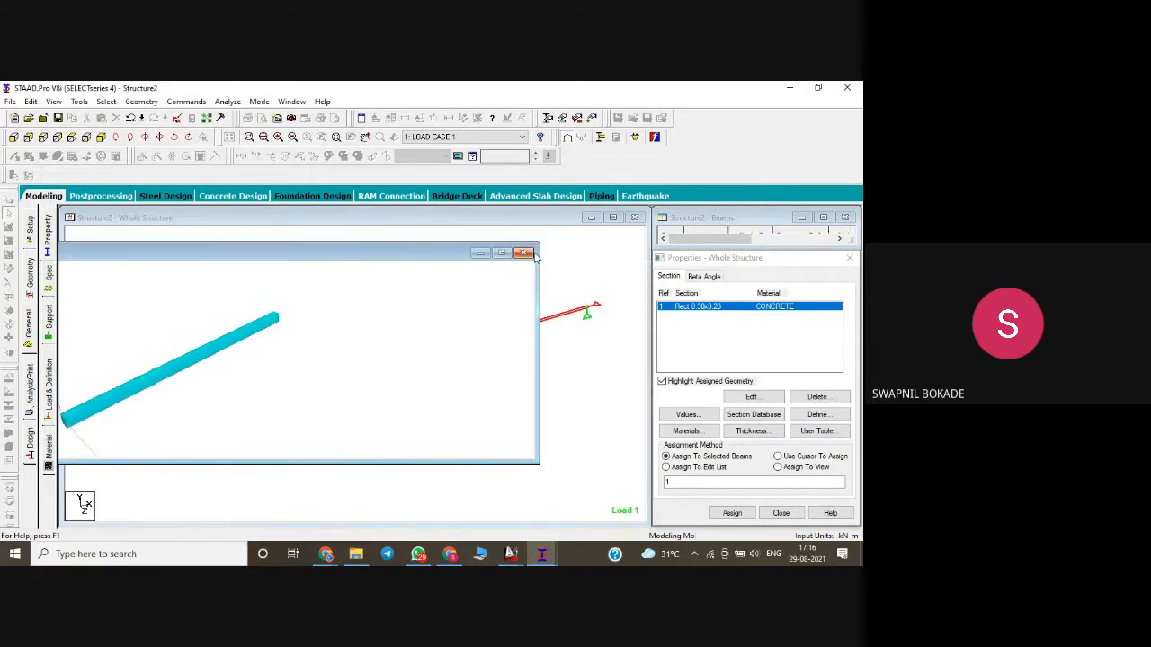
pyautogui.click(524, 252)
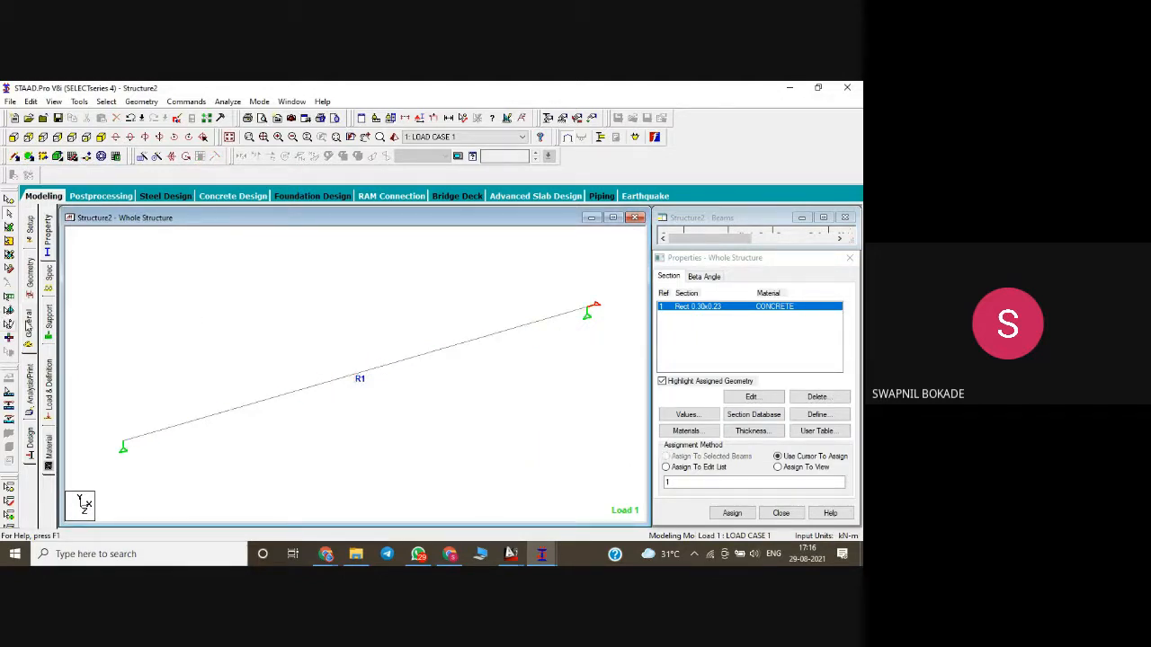
# - Delete both unassigned nodal loads, FY -30 and FY -20, from LOAD CASE 1
pyautogui.click(51, 378)
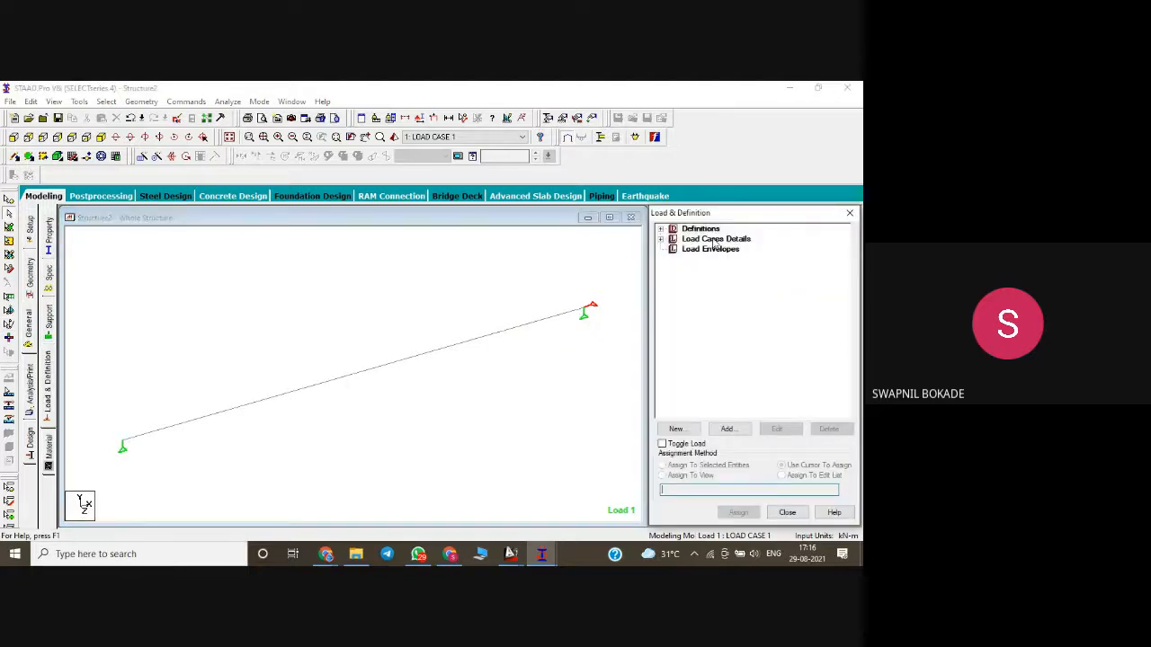
pyautogui.click(716, 239)
pyautogui.click(661, 238)
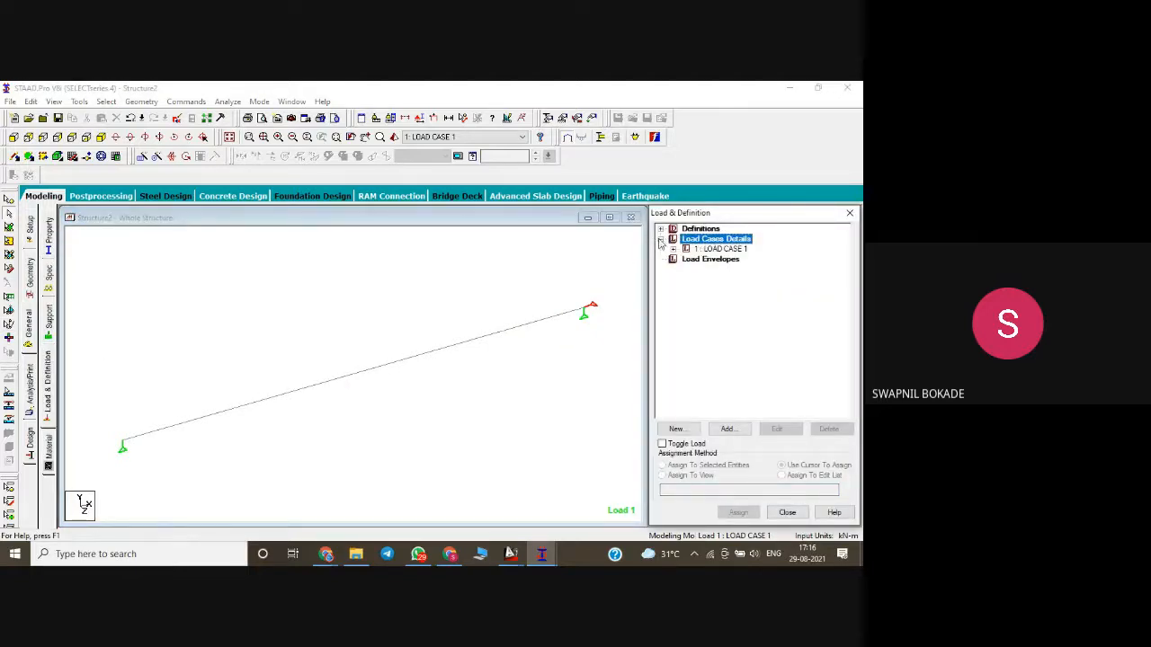
pyautogui.click(686, 249)
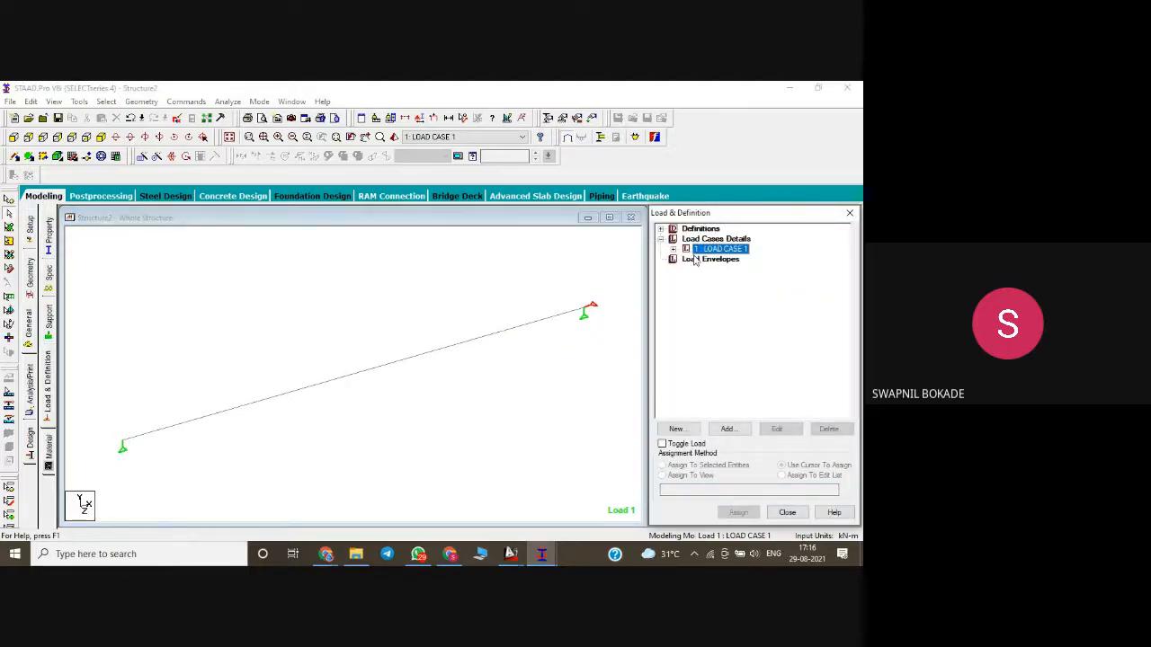
pyautogui.click(728, 429)
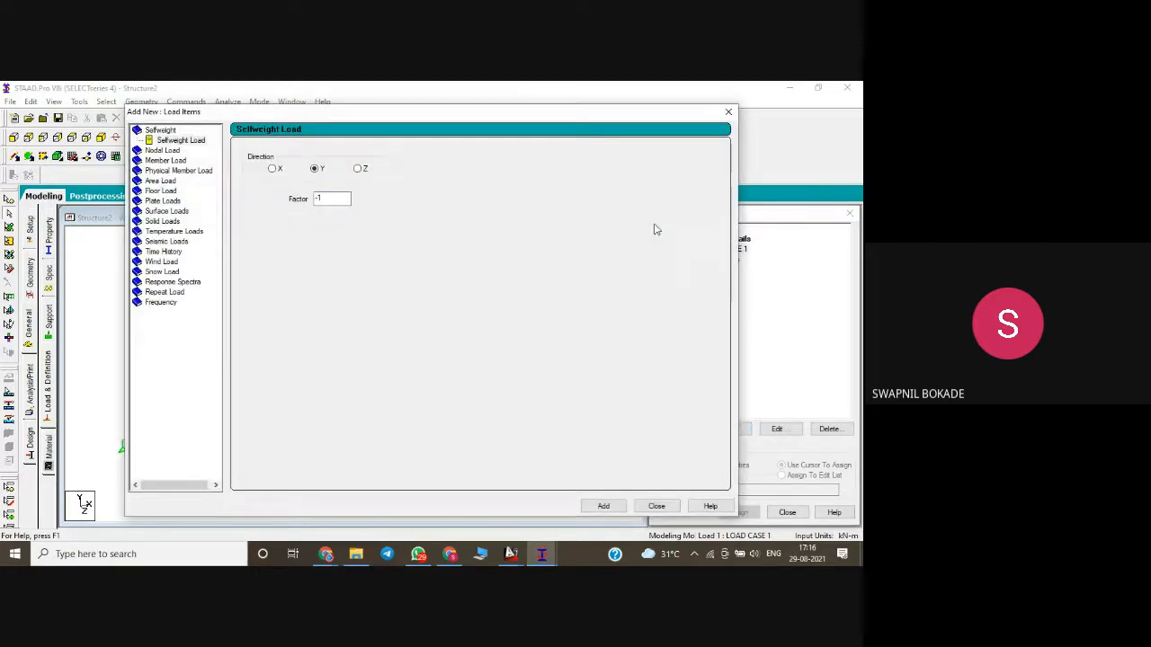
pyautogui.click(728, 112)
pyautogui.click(686, 249)
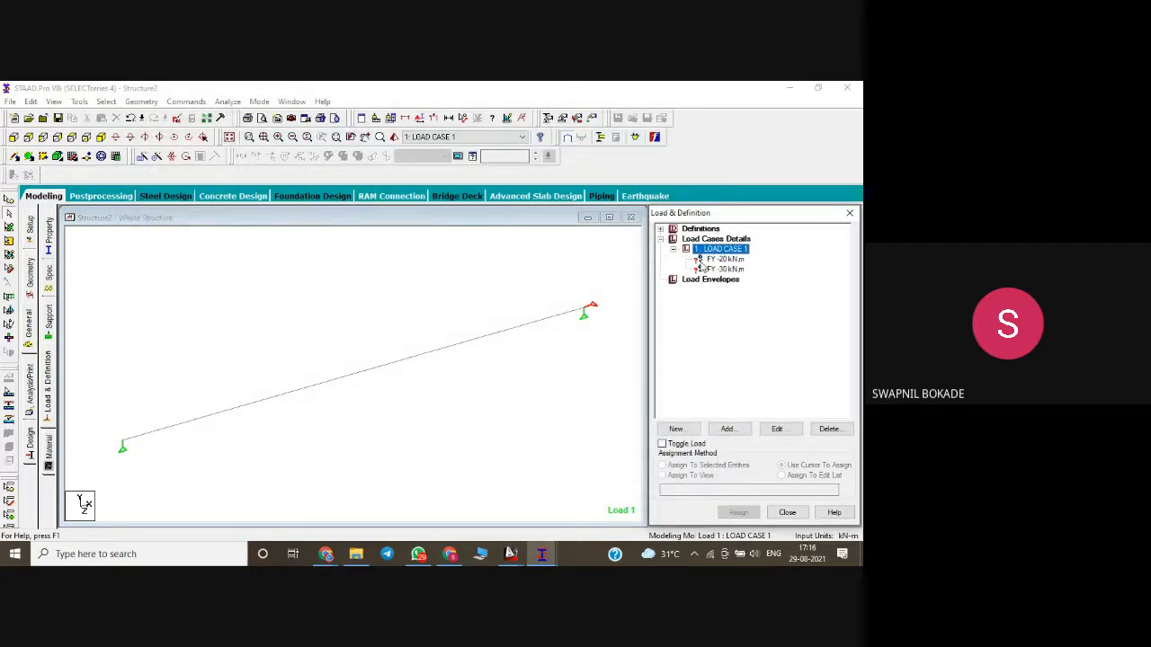
pyautogui.click(705, 260)
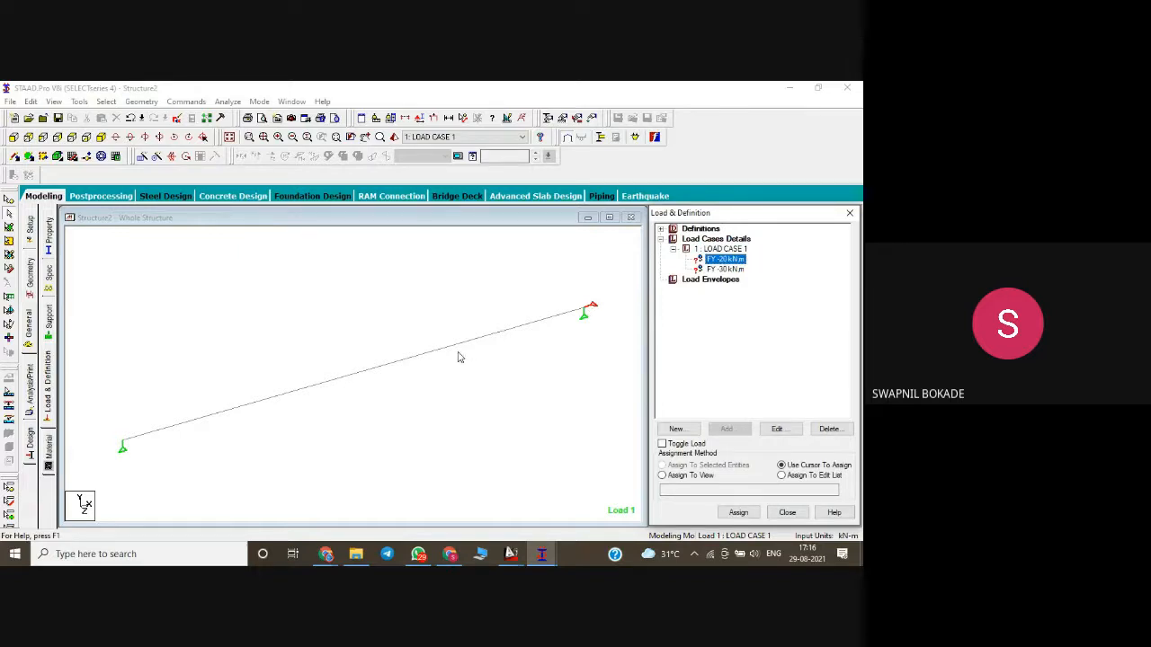
pyautogui.click(713, 270)
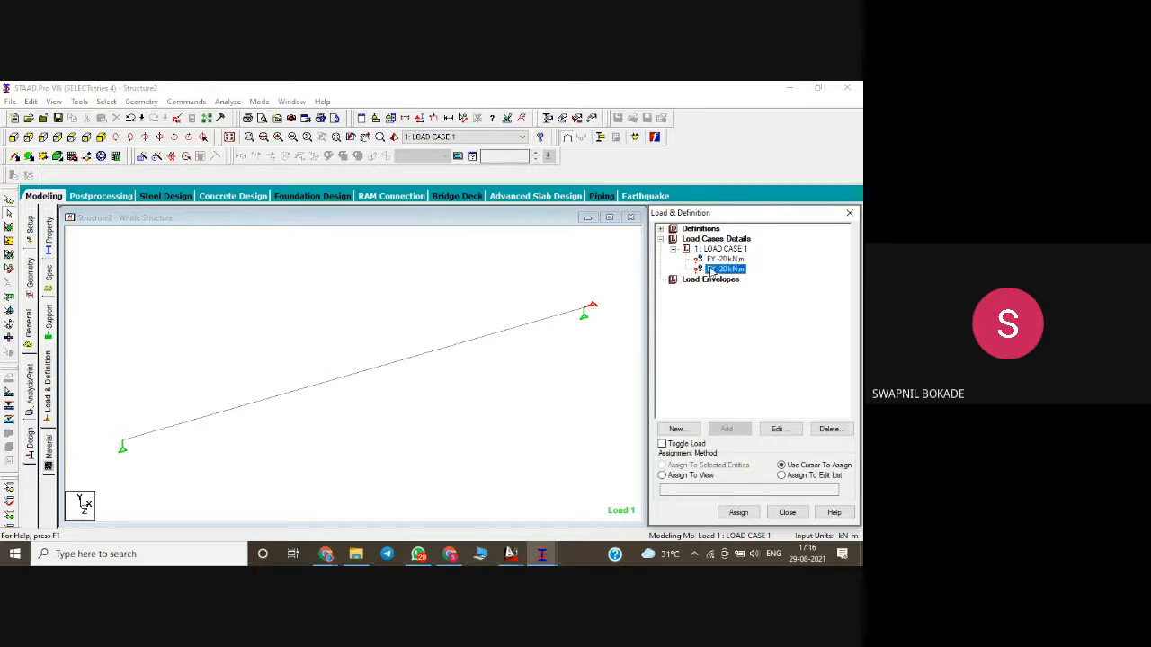
pyautogui.press('Delete')
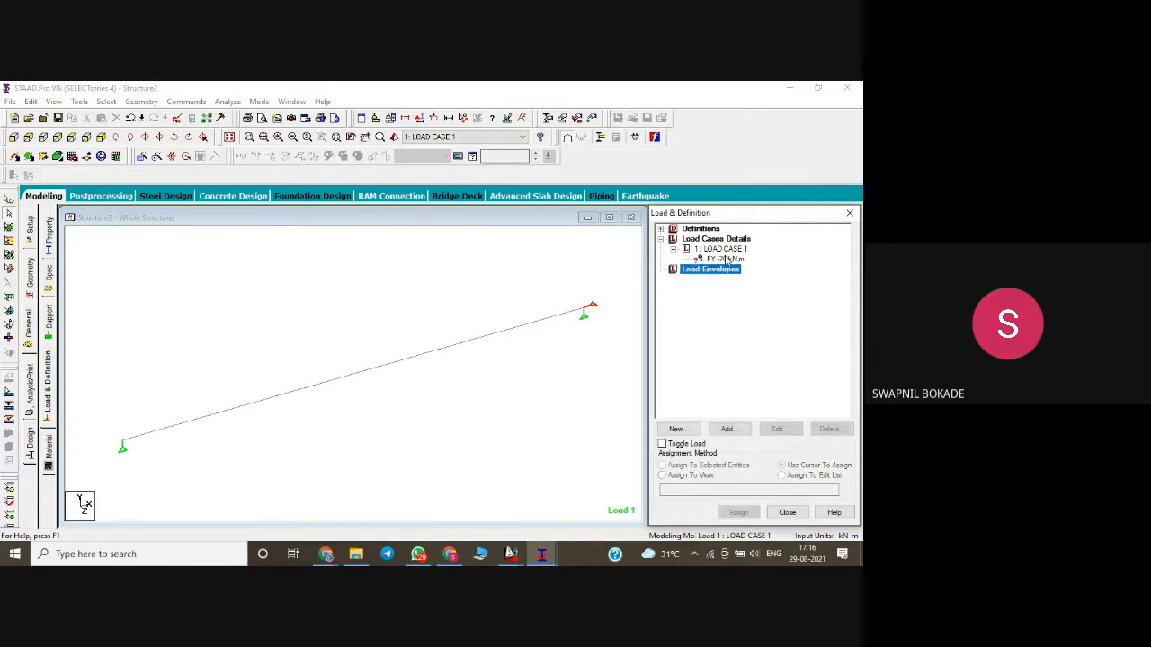
pyautogui.click(726, 259)
pyautogui.press('Delete')
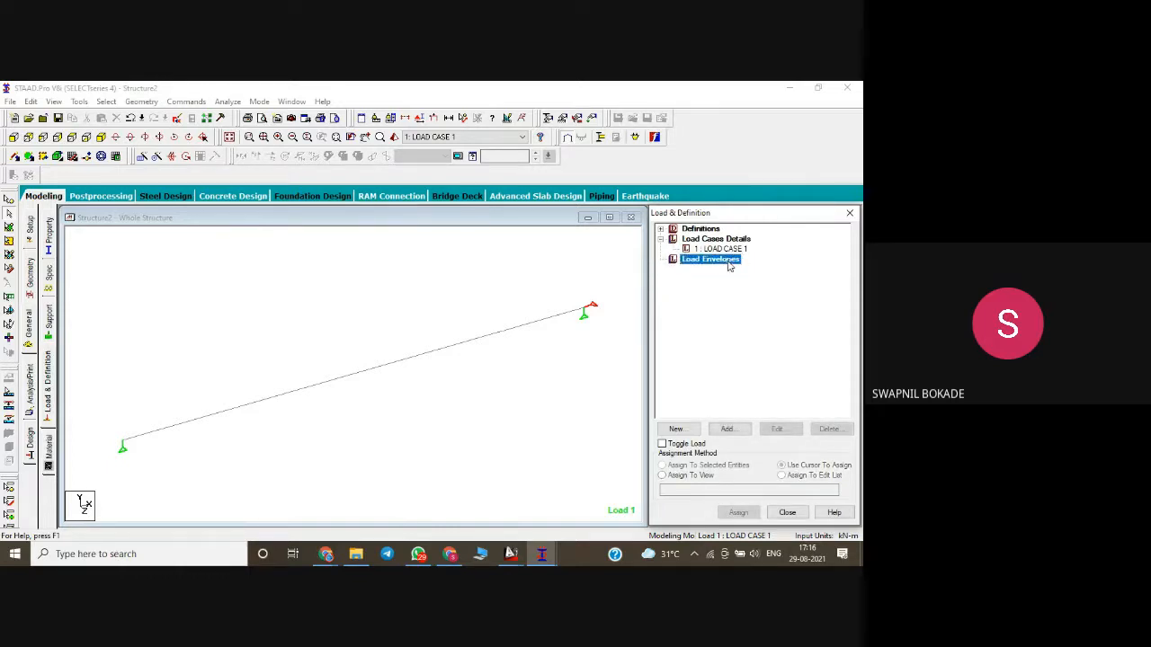
# - Add a concentrated member force of -20 kN in the GY direction at d1 = 3 m to LOAD CASE 1
pyautogui.press('Up')
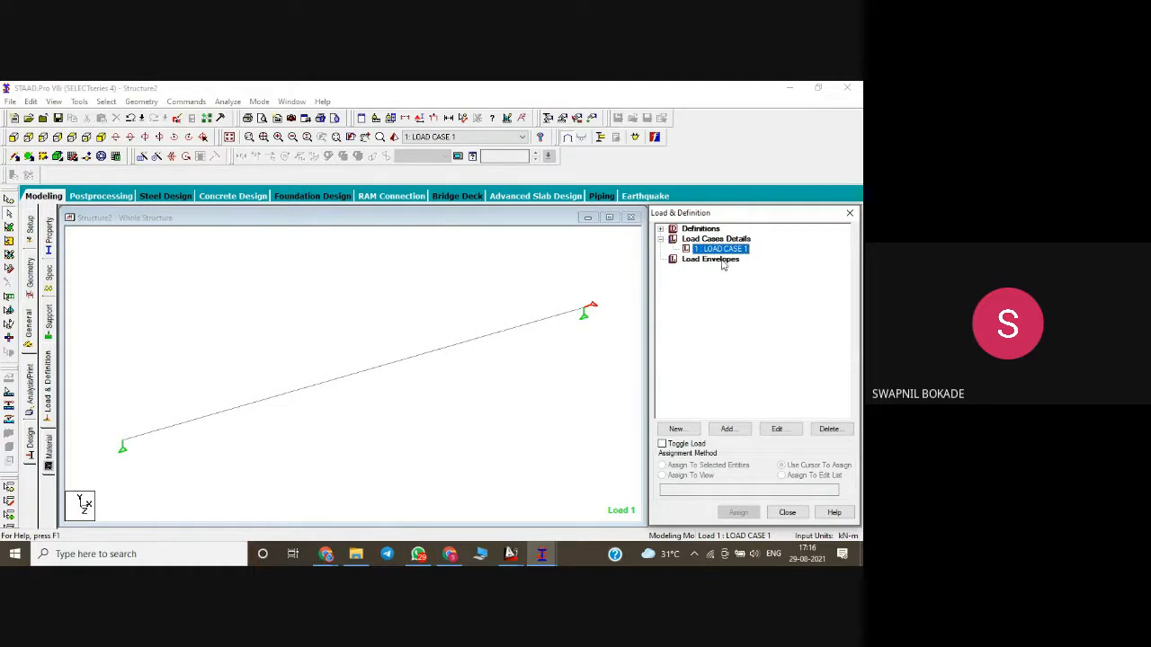
pyautogui.click(728, 429)
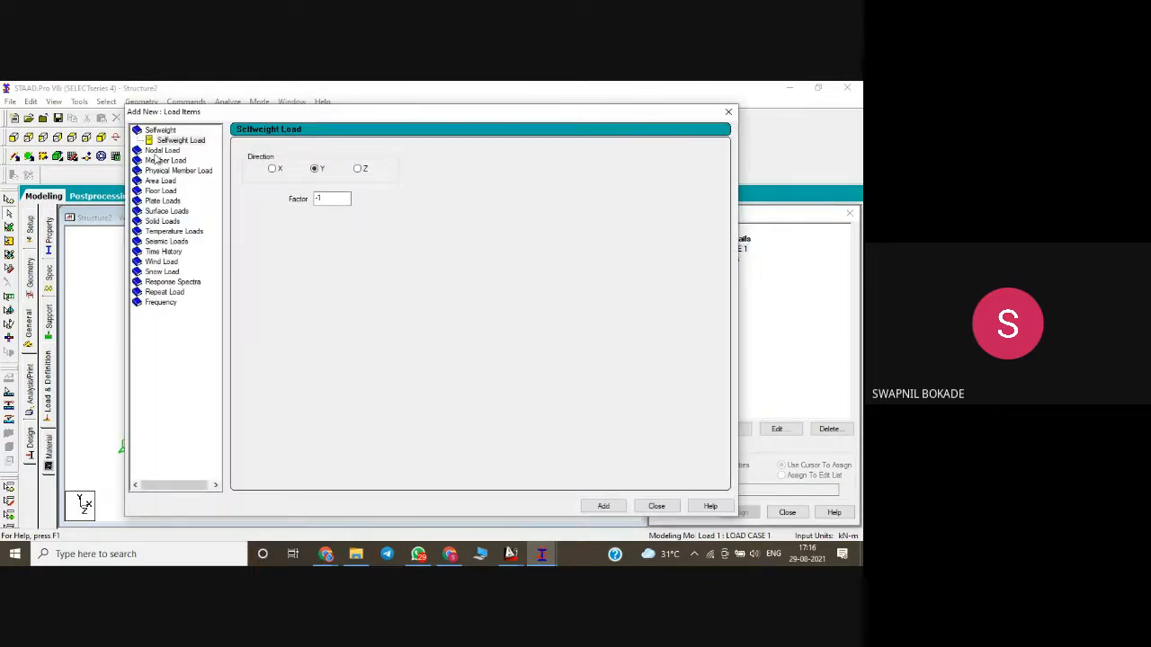
pyautogui.click(162, 161)
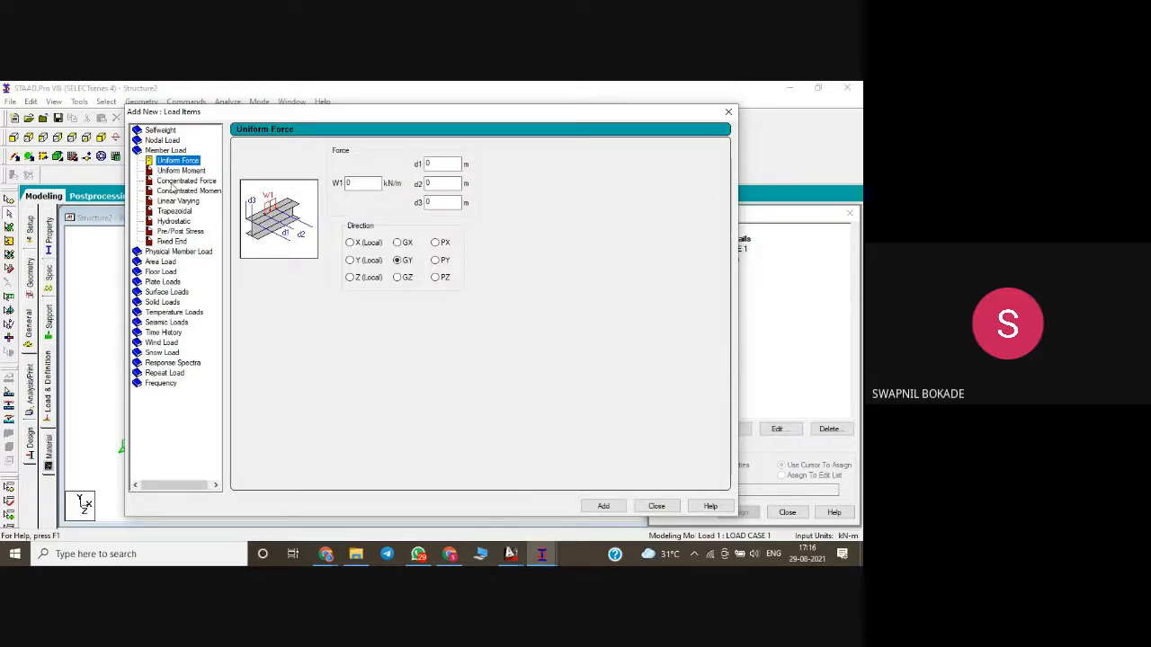
pyautogui.click(175, 184)
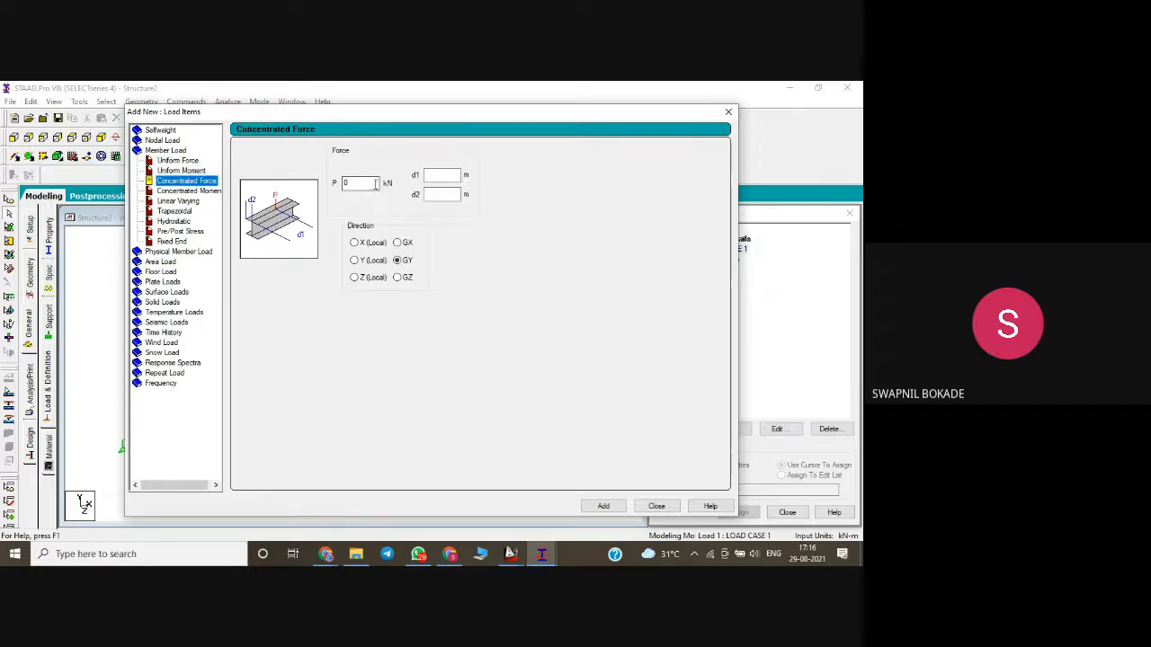
pyautogui.moveTo(350, 183); pyautogui.dragTo(127, 153)
pyautogui.write('-20')
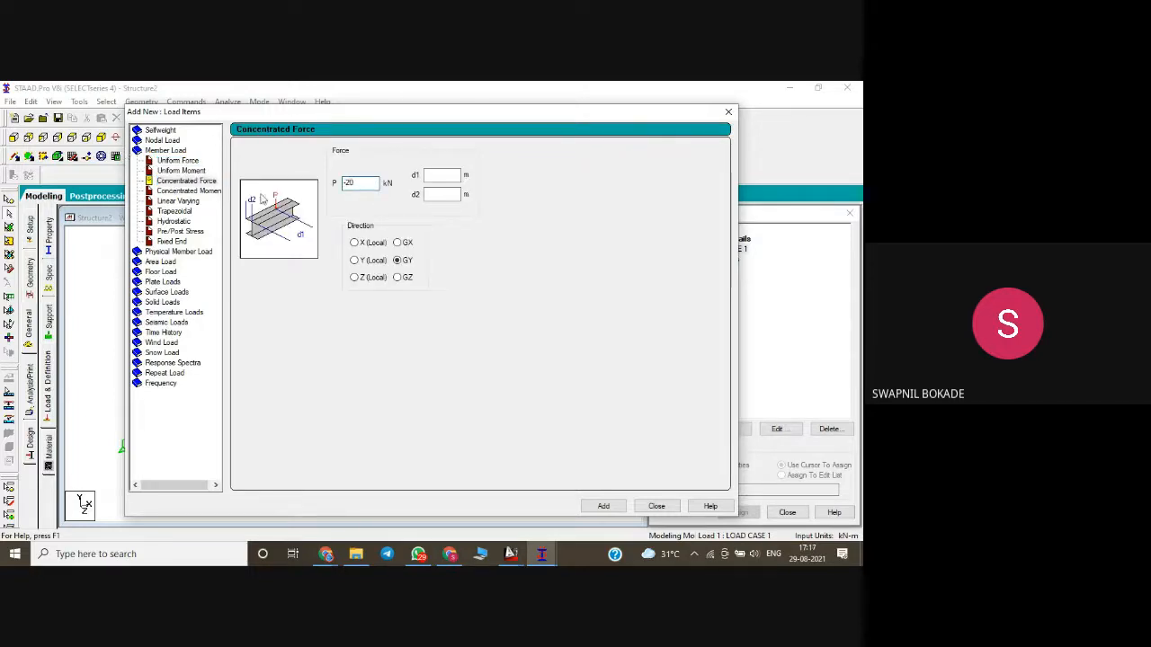
pyautogui.click(454, 175)
pyautogui.write('3')
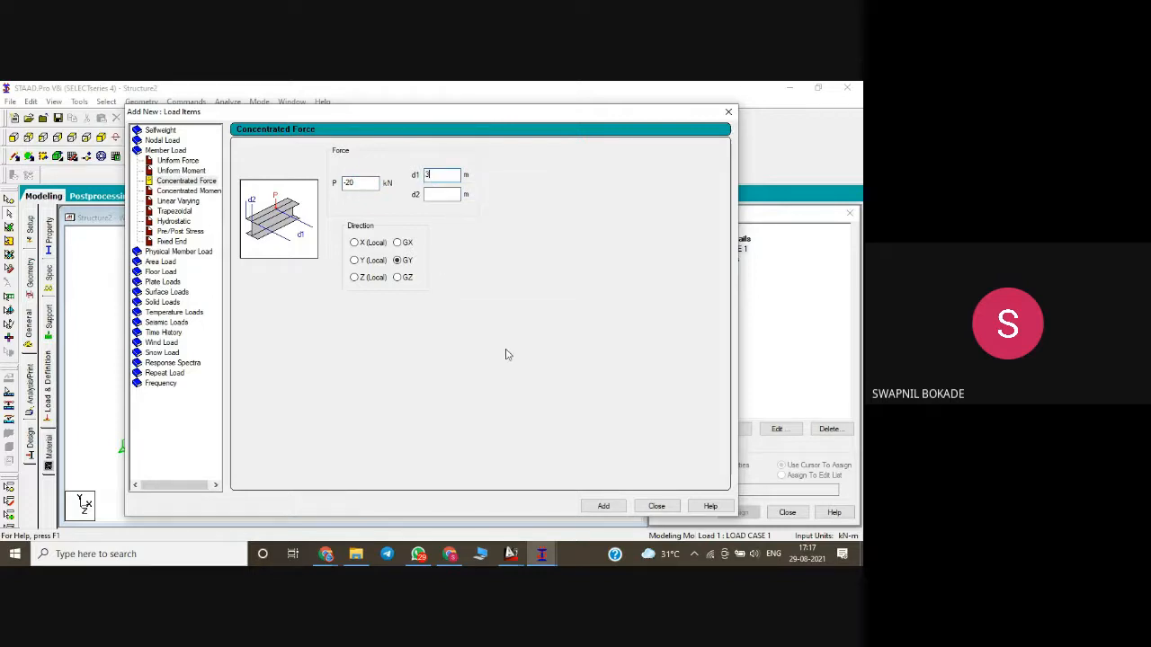
pyautogui.click(601, 505)
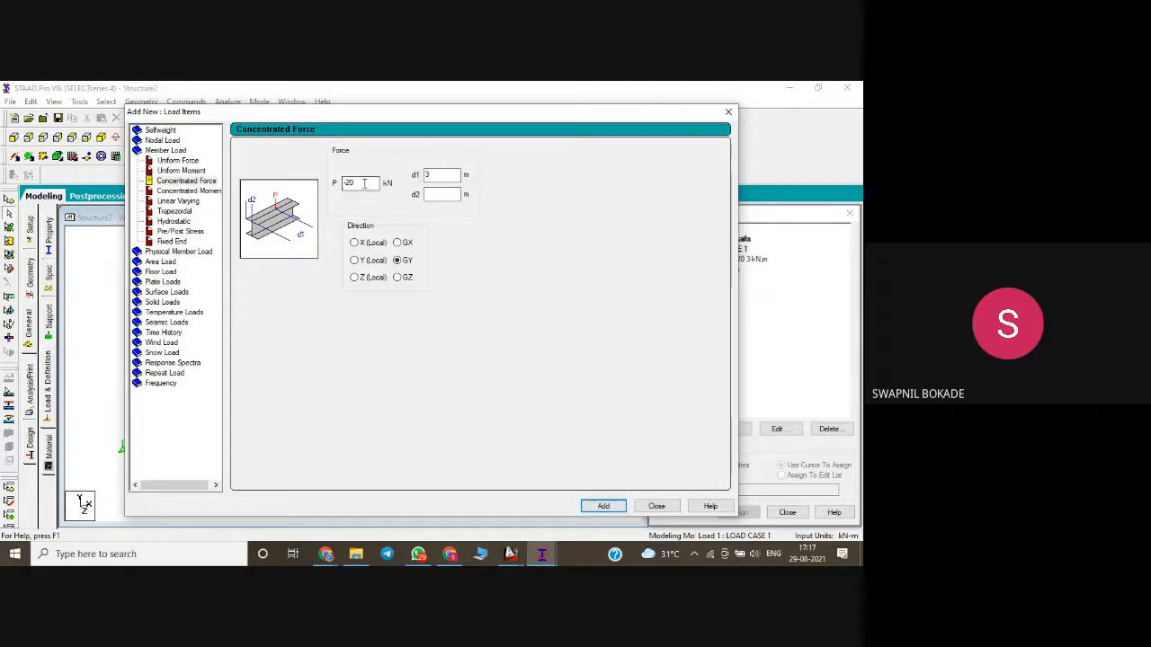
# - Add a concentrated member force of -30 kN in the GY direction at d1 = 5 m to load case 1
pyautogui.moveTo(364, 184); pyautogui.dragTo(272, 185)
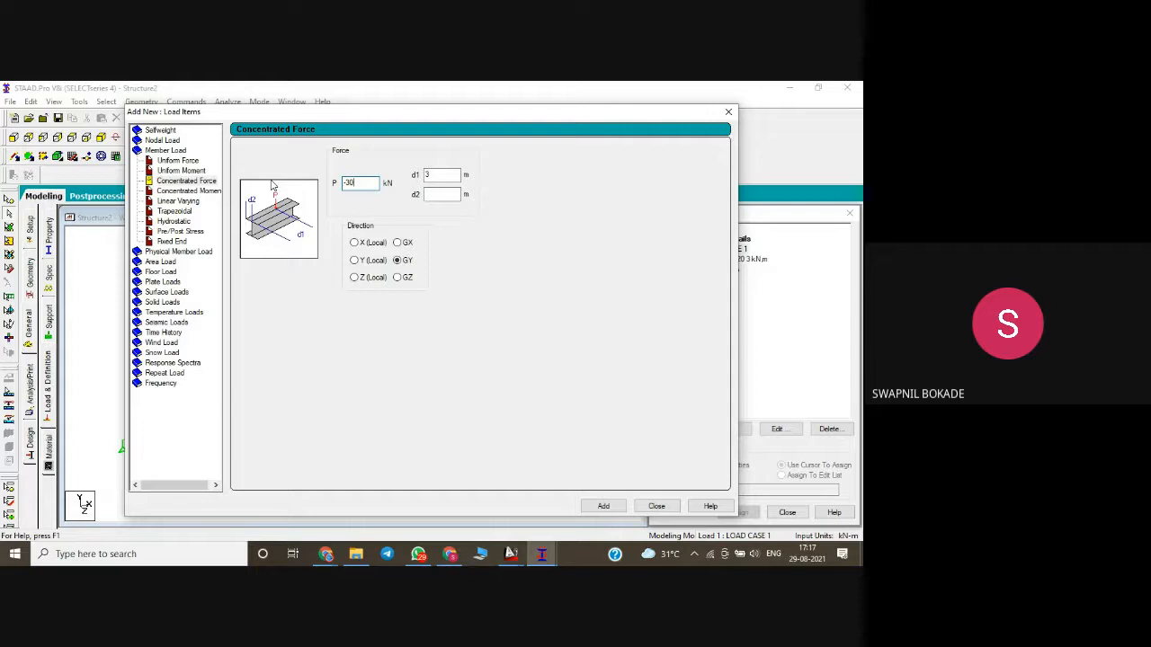
pyautogui.doubleClick(427, 175)
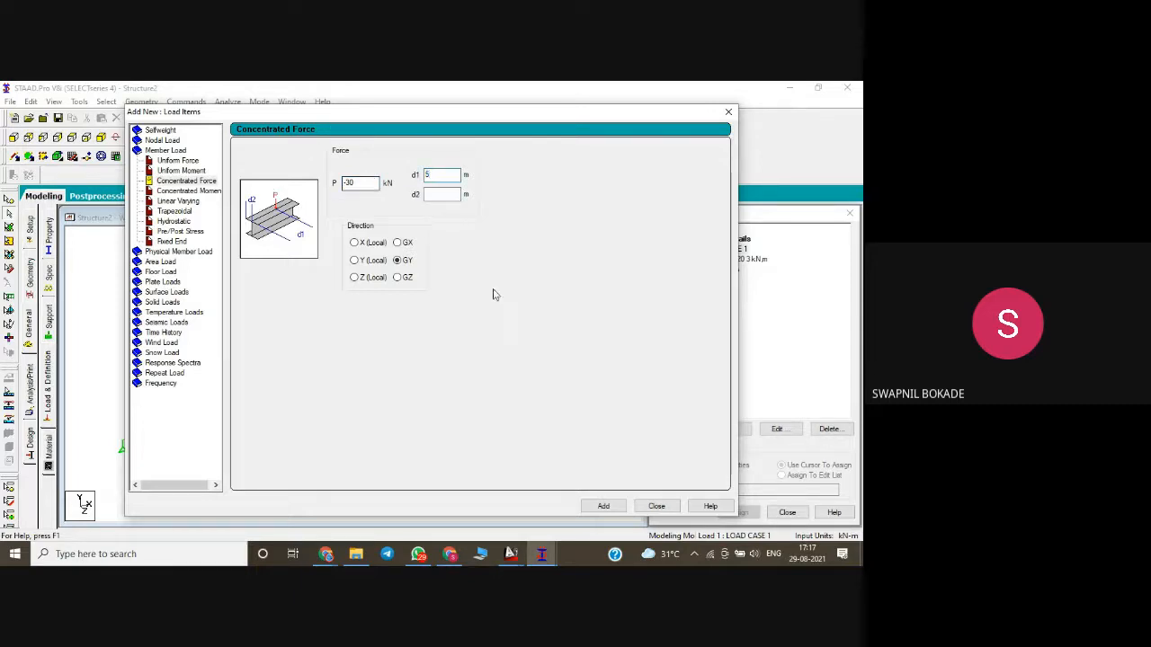
pyautogui.click(601, 507)
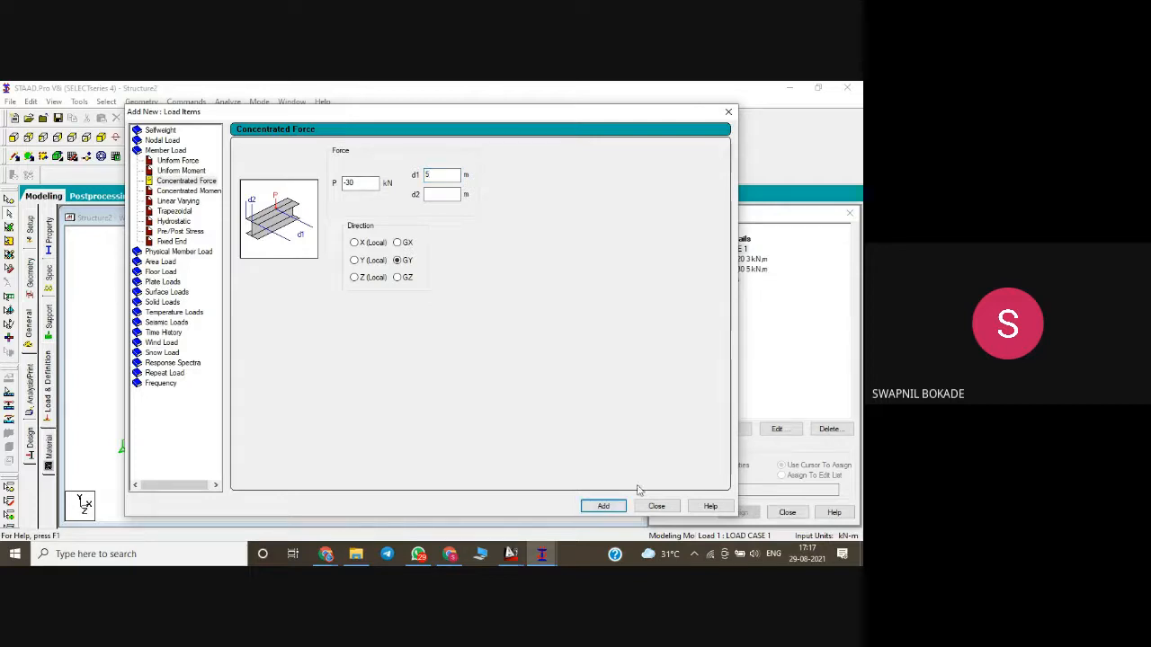
pyautogui.click(657, 507)
# - Select the beam and assign the -20 kN concentrated load at 3 m to it using Assign To Selected Beams
pyautogui.click(737, 259)
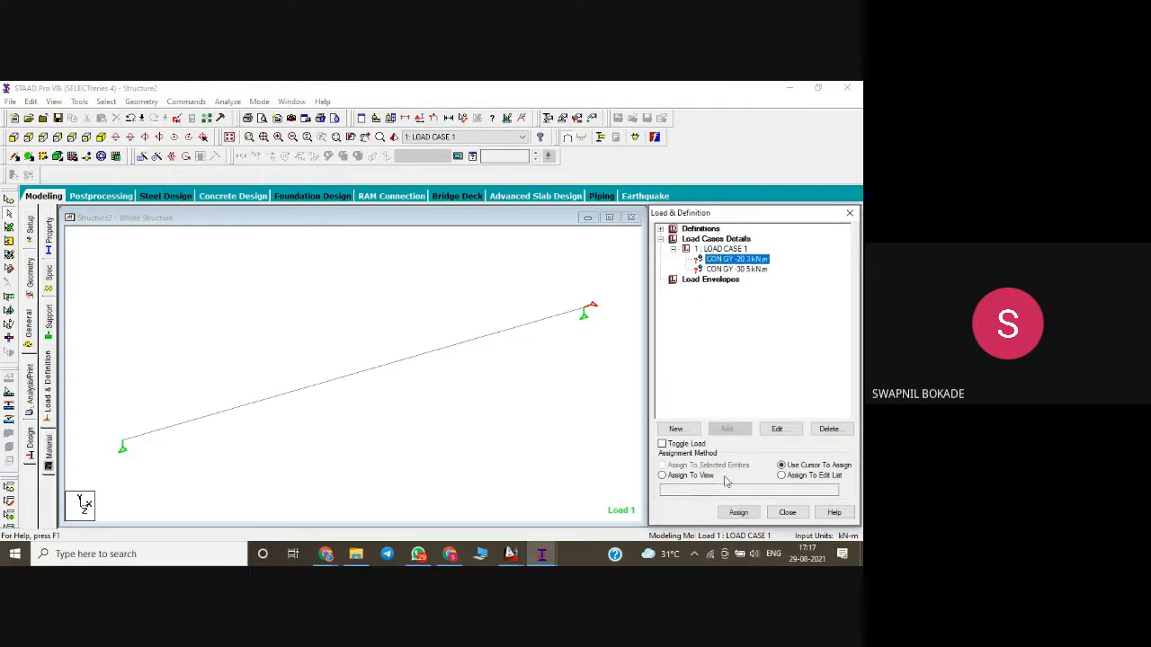
pyautogui.moveTo(242, 347); pyautogui.dragTo(323, 456)
pyautogui.click(298, 396)
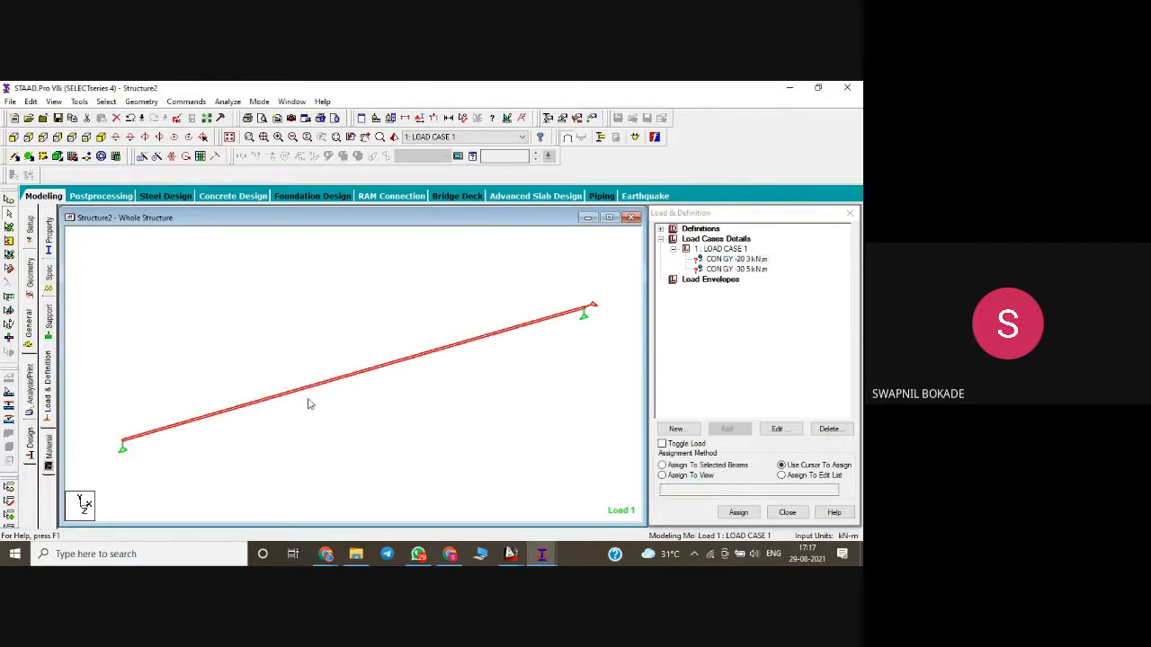
pyautogui.click(718, 466)
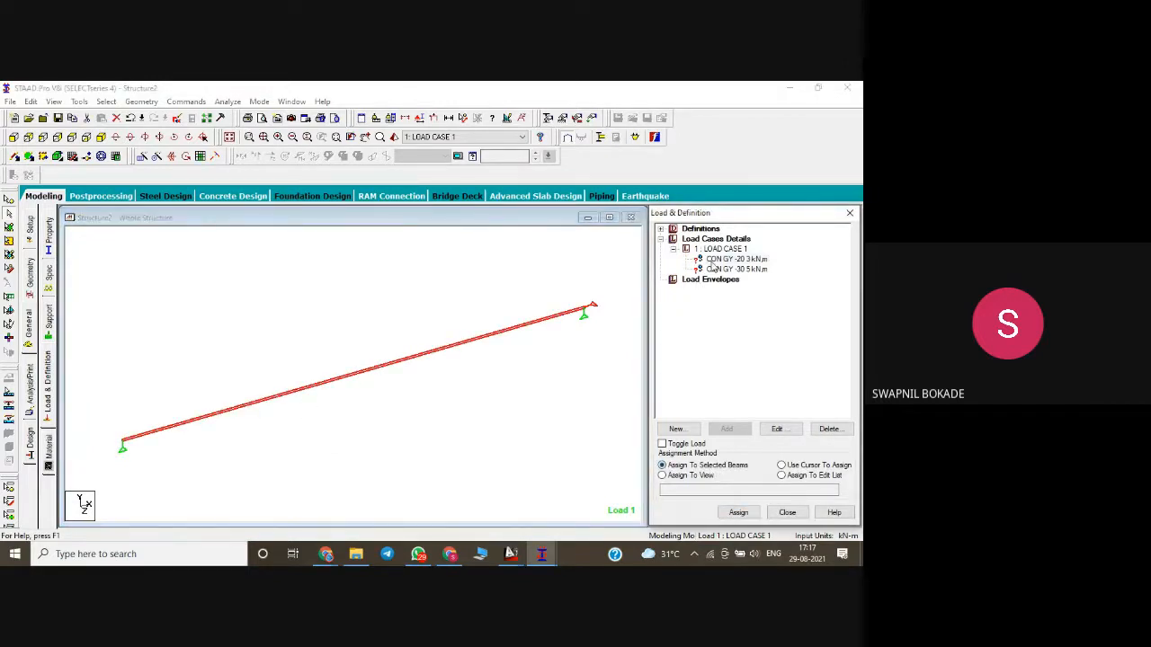
pyautogui.click(736, 512)
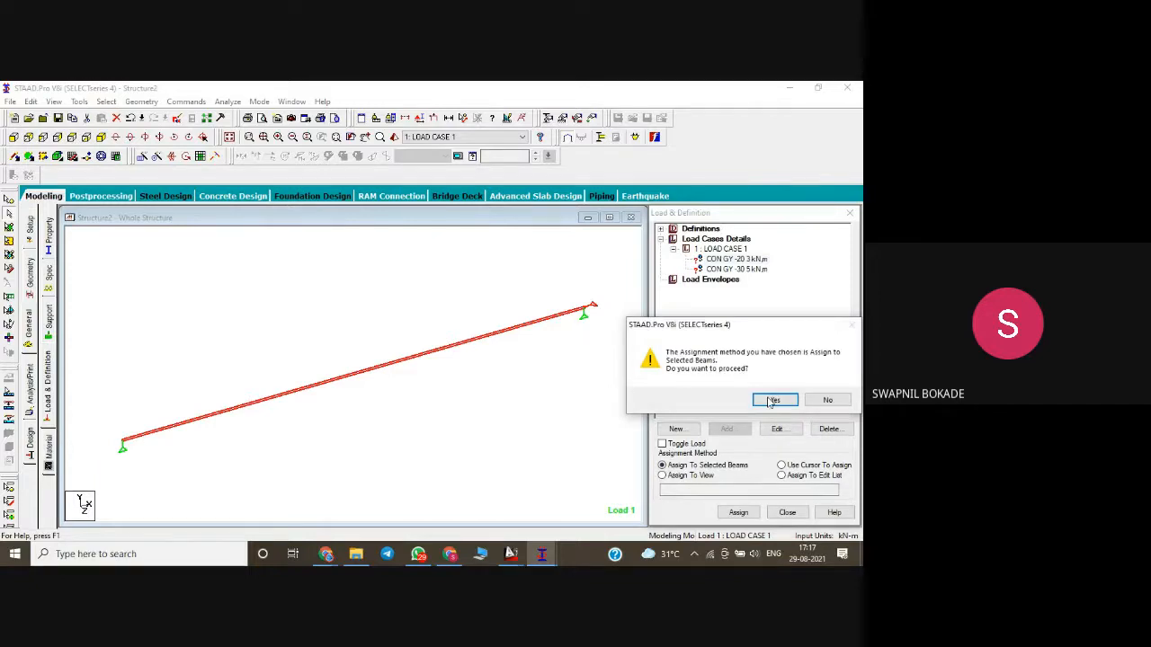
pyautogui.click(772, 400)
# - Assign the -30 kN concentrated load at 5 m to the selected beam
pyautogui.click(750, 270)
pyautogui.click(735, 512)
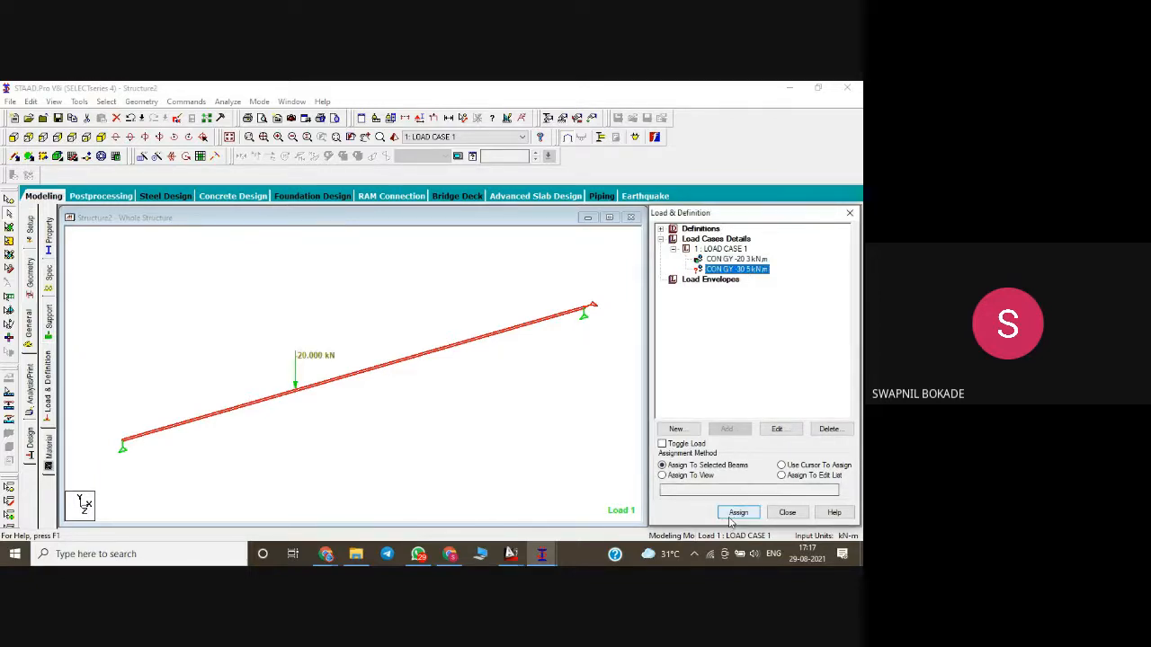
pyautogui.click(773, 400)
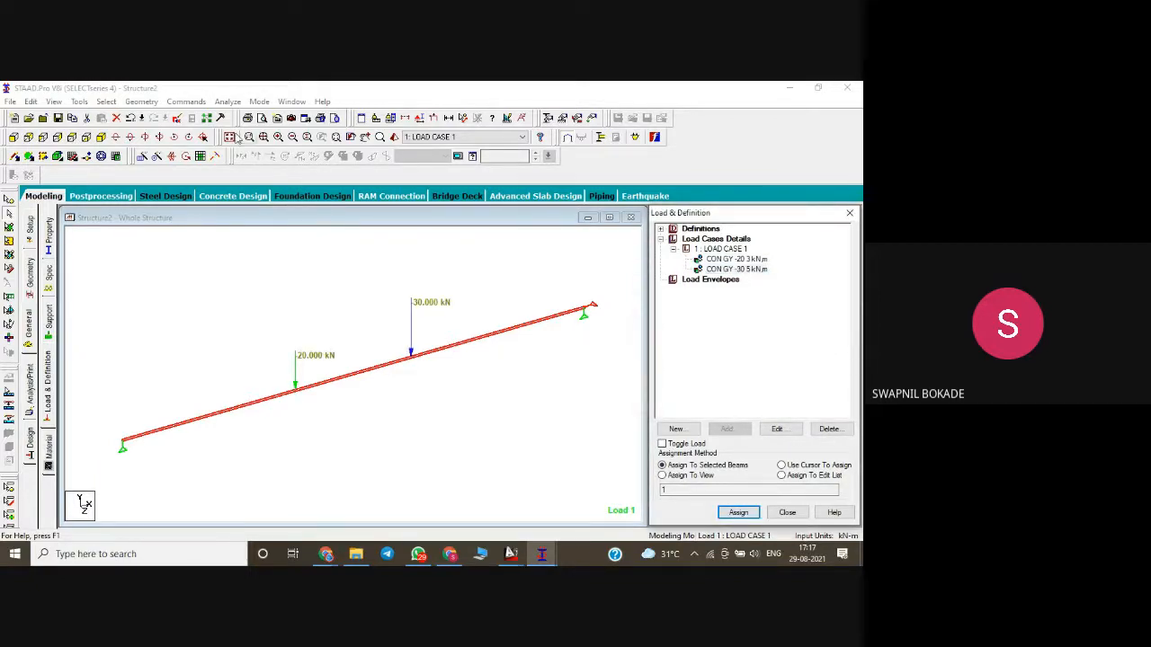
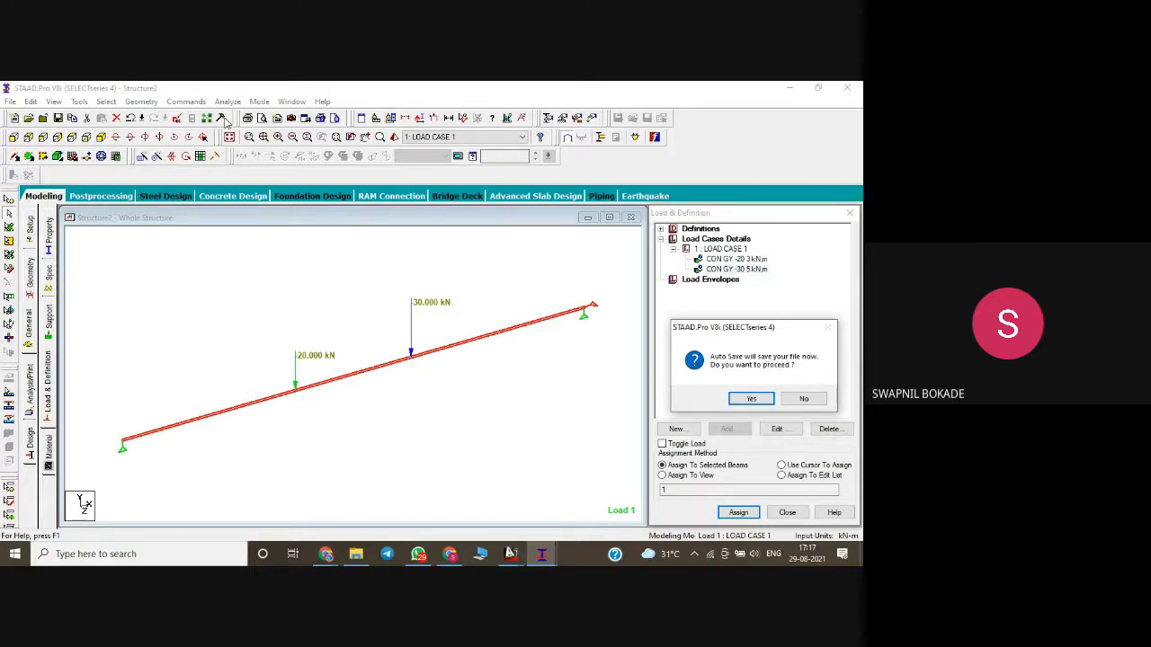
# - Save the model, then run the analysis and review its output file
pyautogui.click(750, 399)
pyautogui.click(354, 334)
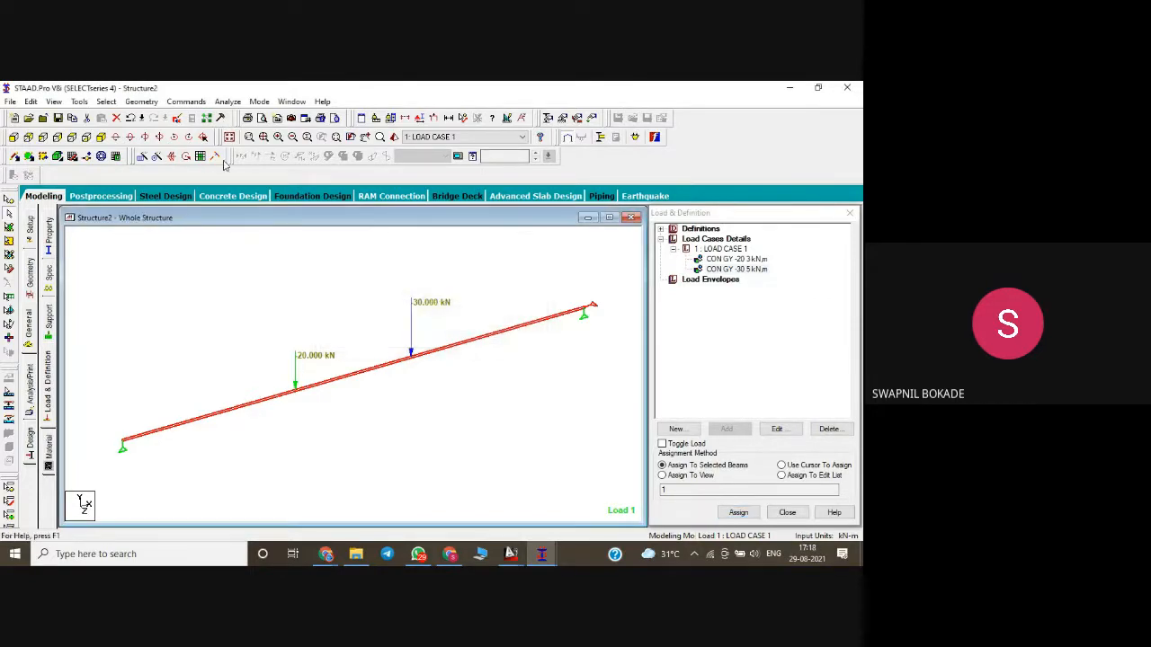
pyautogui.click(228, 101)
pyautogui.click(261, 116)
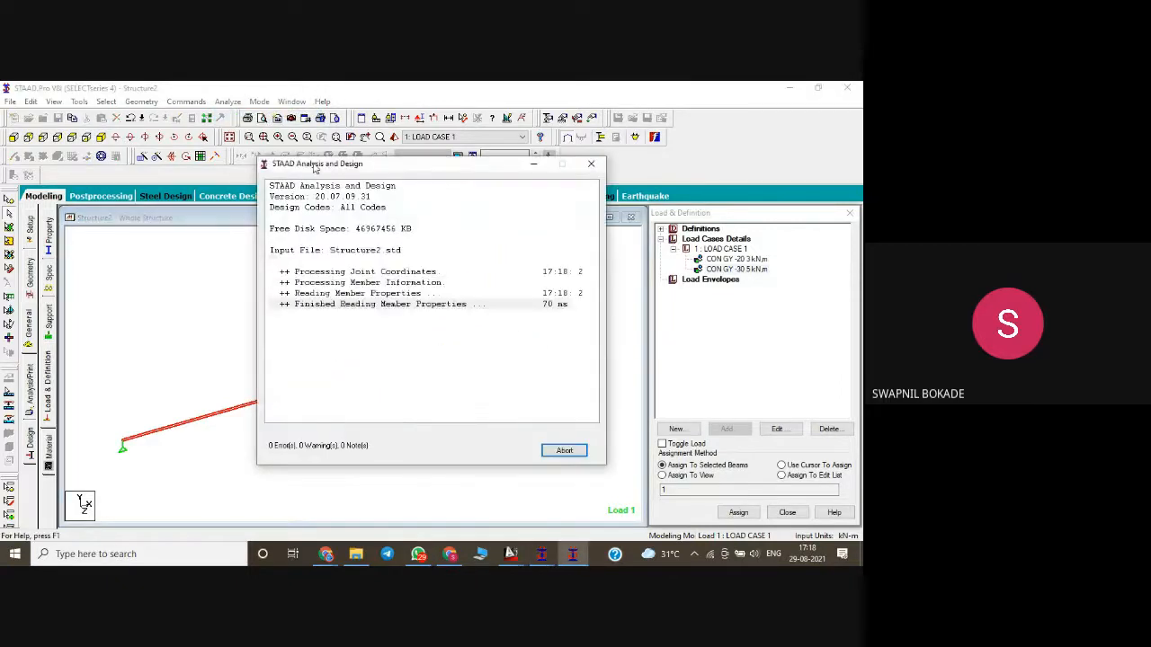
pyautogui.moveTo(321, 166); pyautogui.dragTo(541, 118)
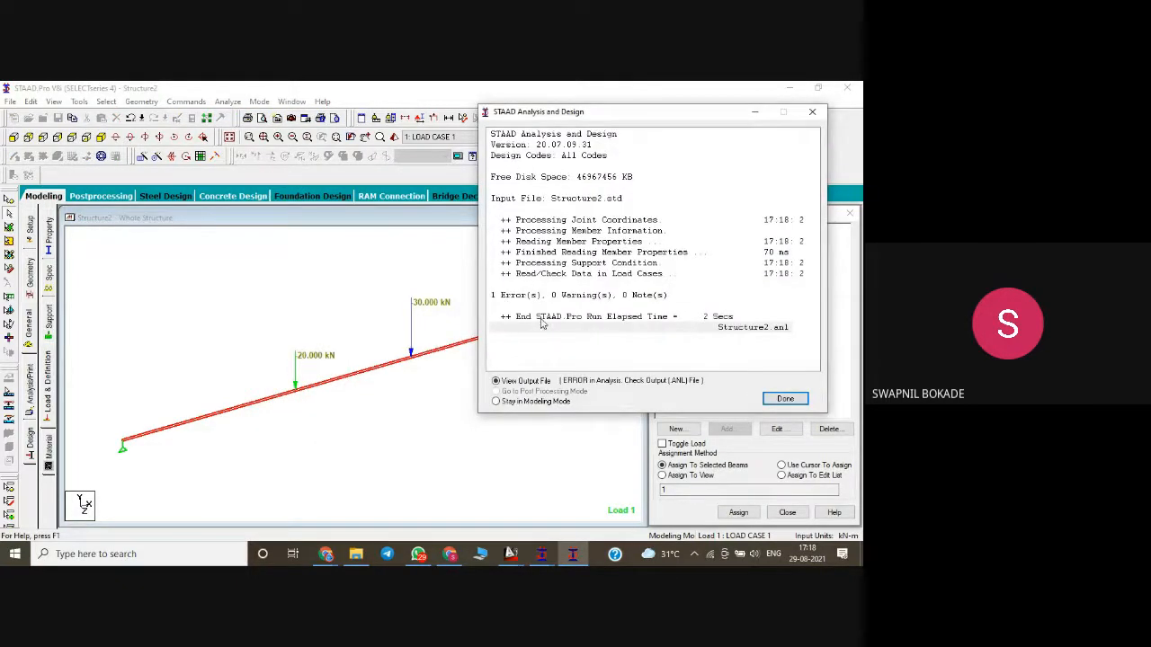
pyautogui.click(784, 398)
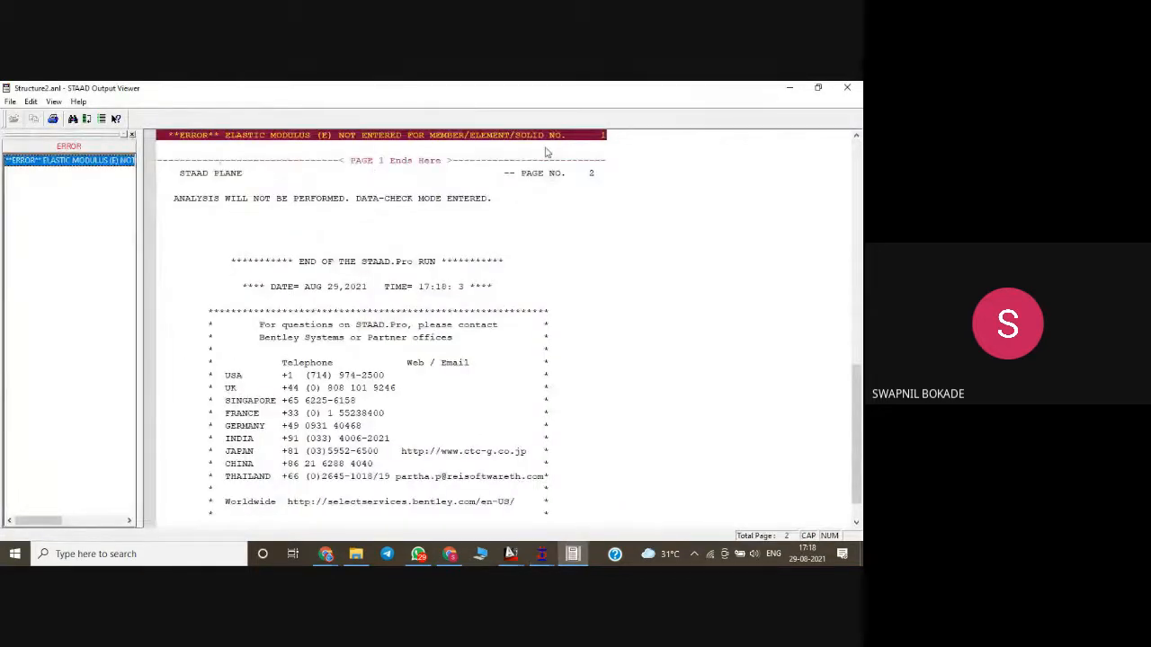
pyautogui.click(847, 87)
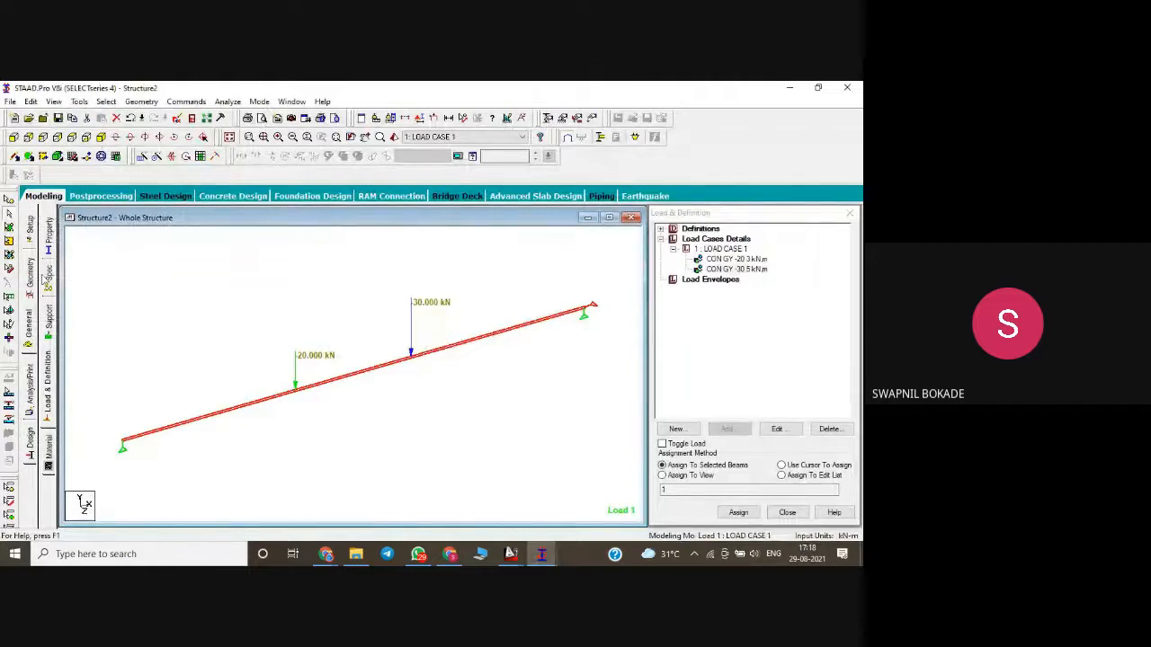
# - Inspect the beam's rectangular concrete section in the member properties and delete it
pyautogui.click(33, 279)
pyautogui.click(36, 317)
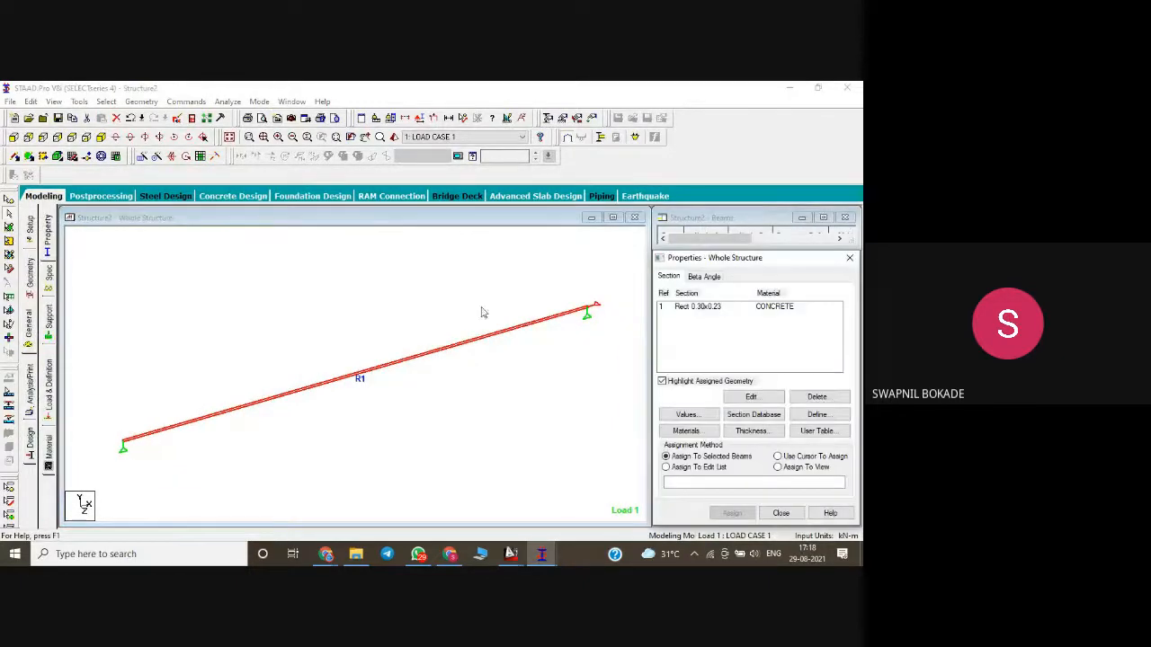
pyautogui.click(669, 306)
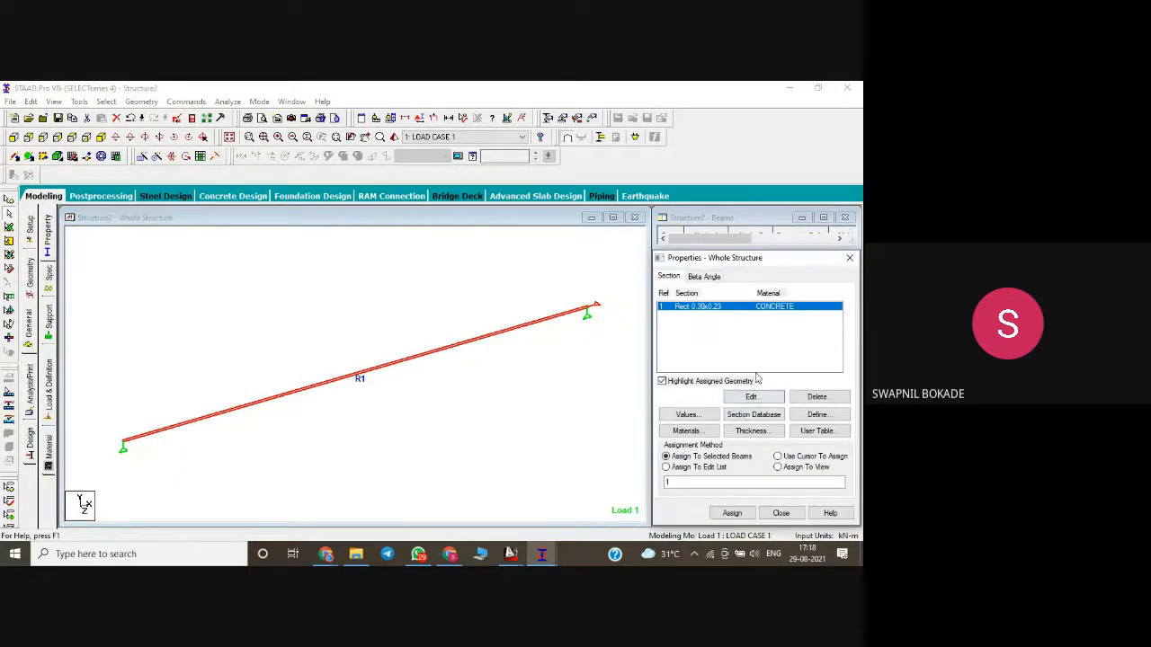
pyautogui.doubleClick(722, 308)
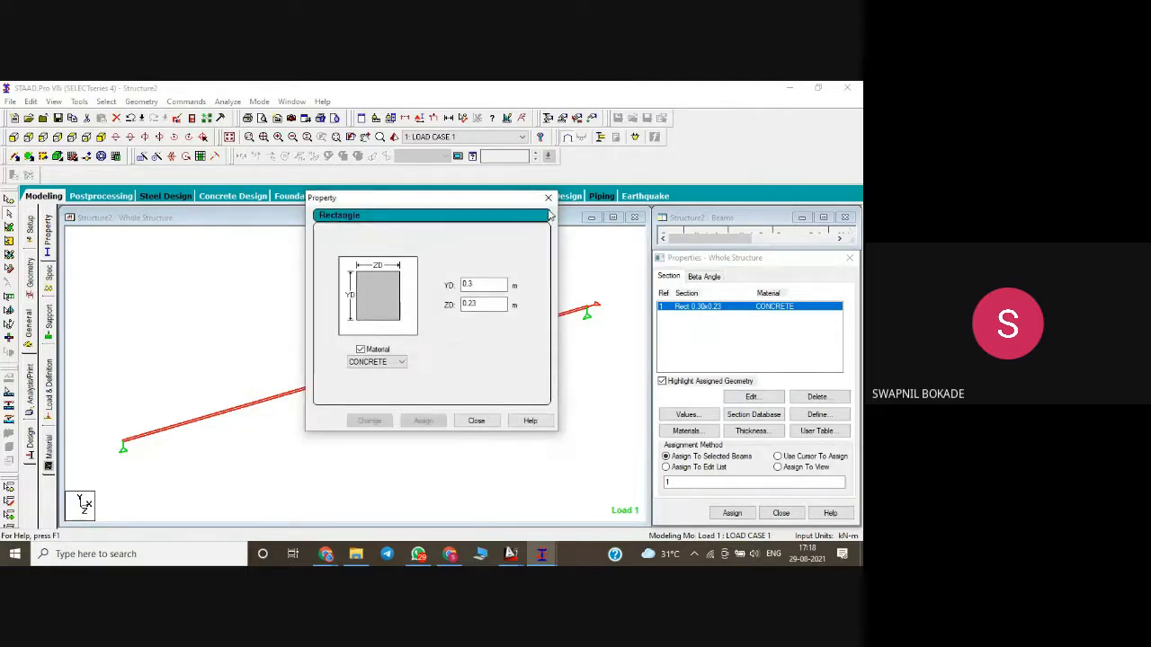
pyautogui.click(547, 197)
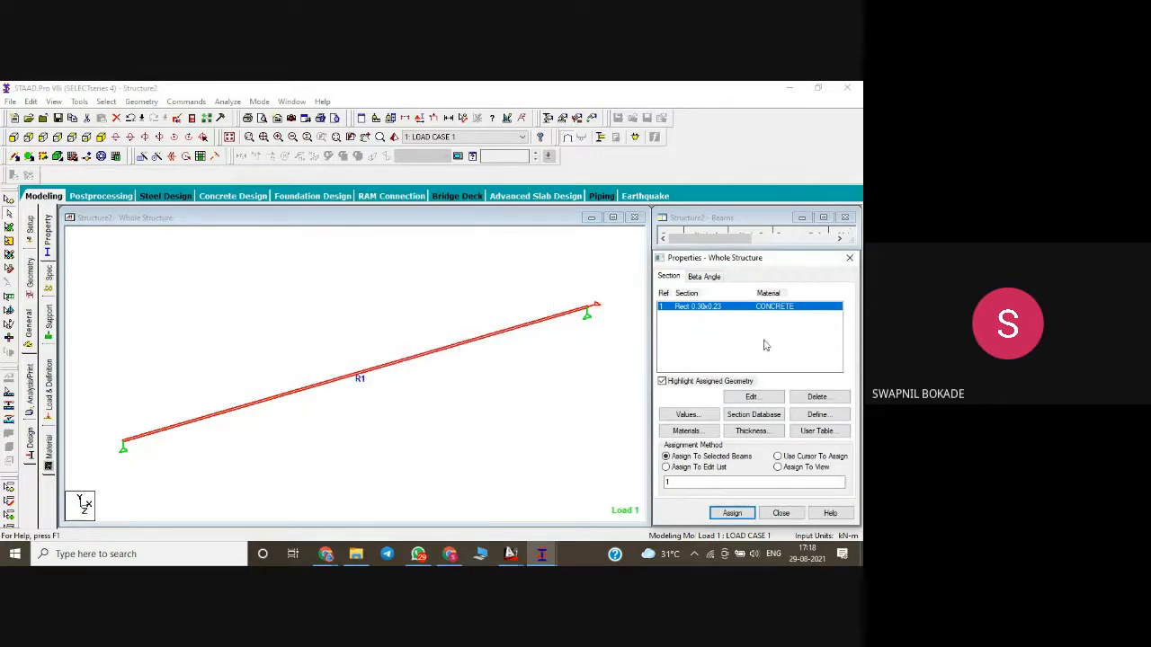
pyautogui.press('Delete')
pyautogui.click(769, 427)
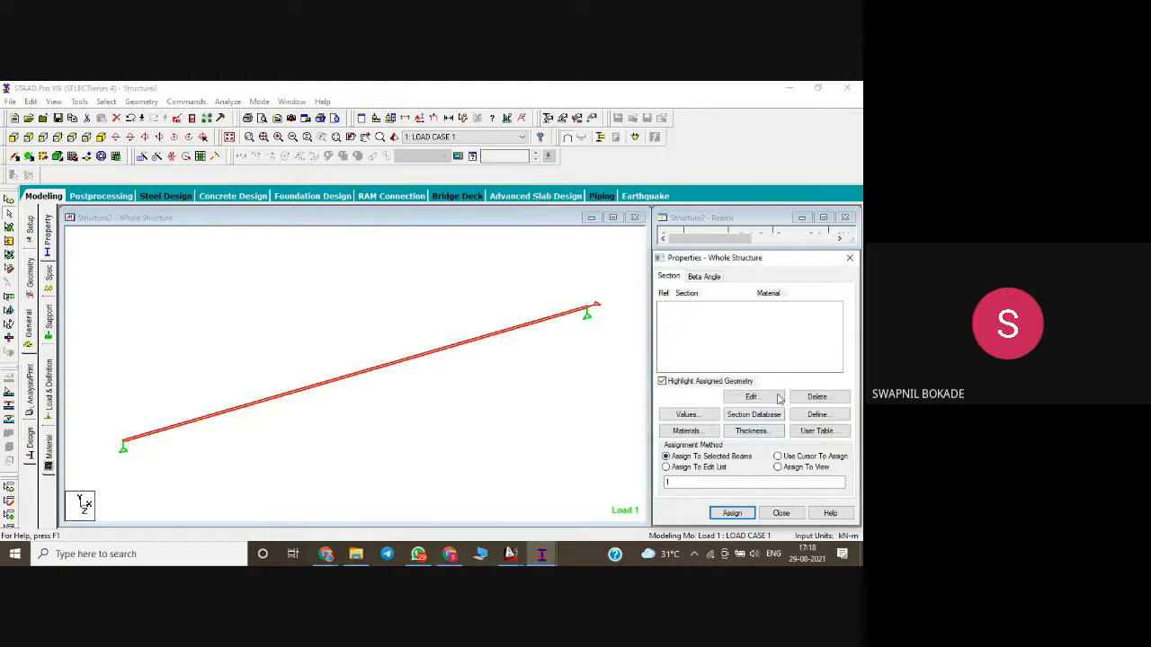
# - Define a rectangular concrete section with YD 0.3 m and ZD 0.23 m and assign it to the selected beam
pyautogui.click(819, 432)
pyautogui.click(815, 421)
pyautogui.click(817, 415)
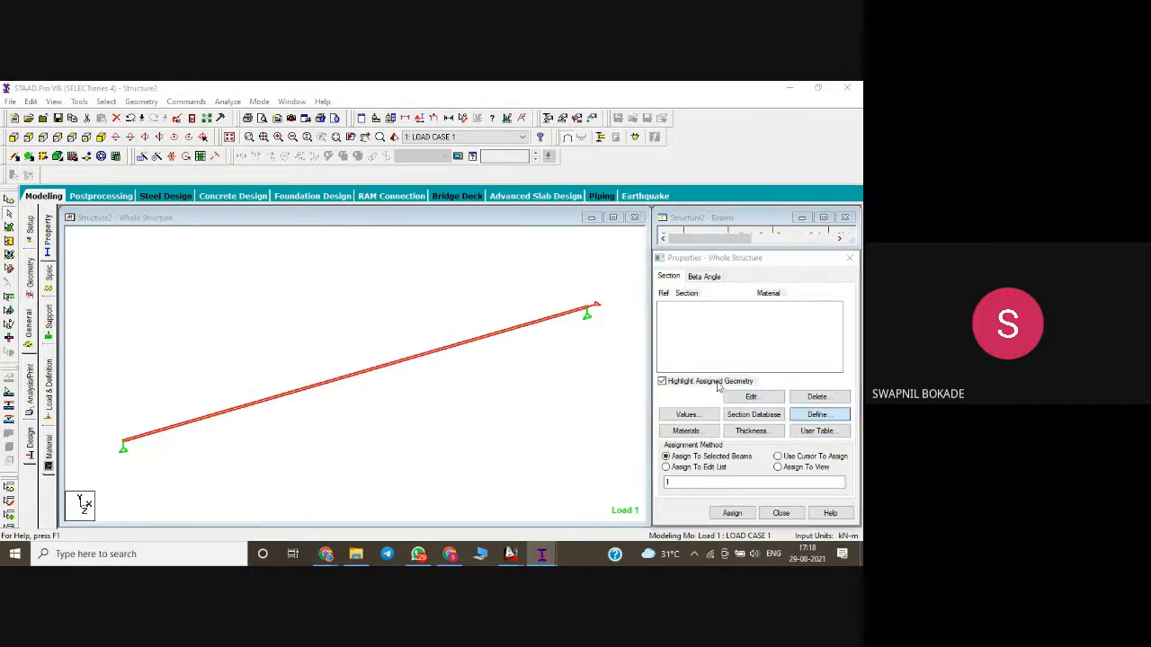
pyautogui.click(252, 216)
pyautogui.click(492, 276)
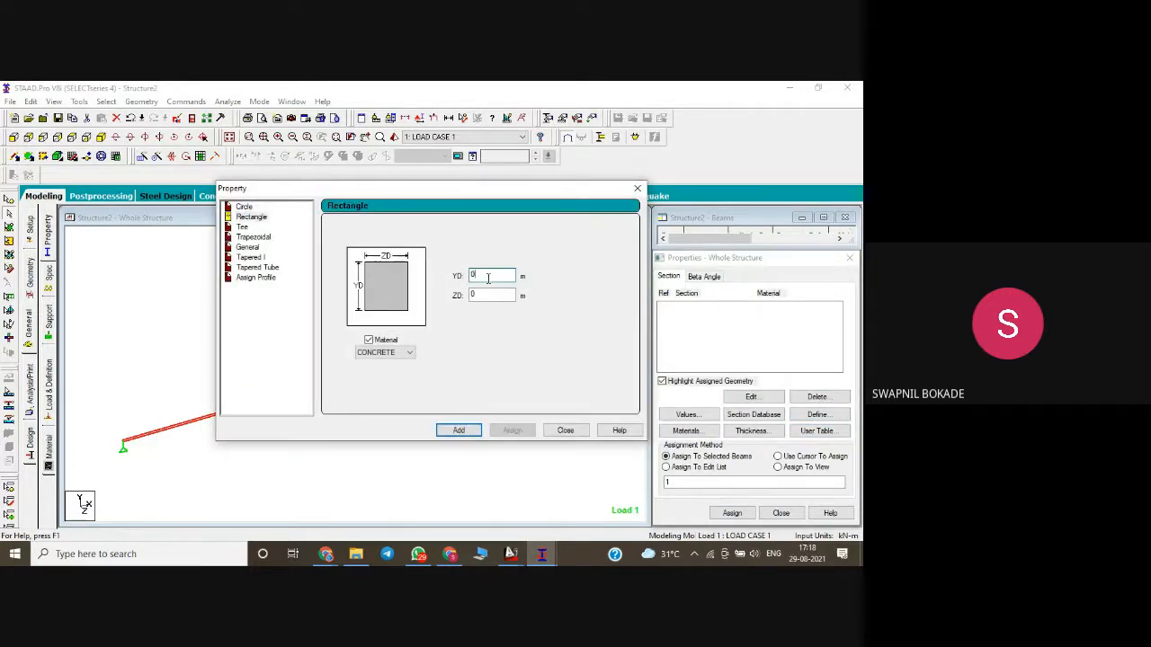
pyautogui.write('.3')
pyautogui.press('Tab')
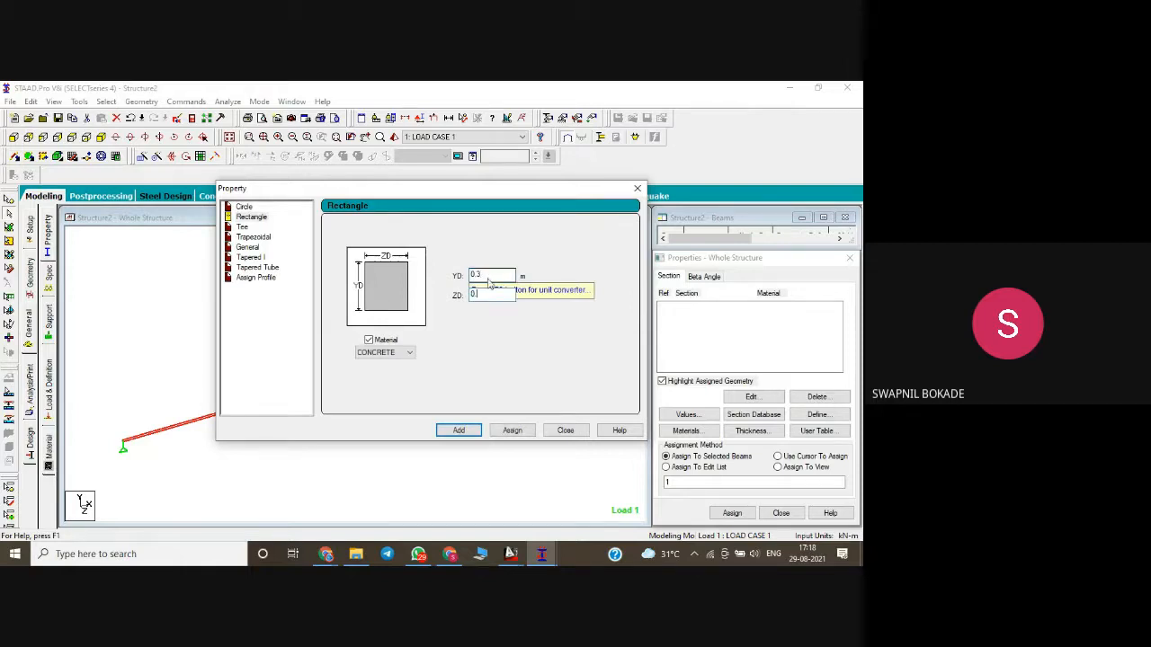
pyautogui.write('0.23')
pyautogui.press('Return')
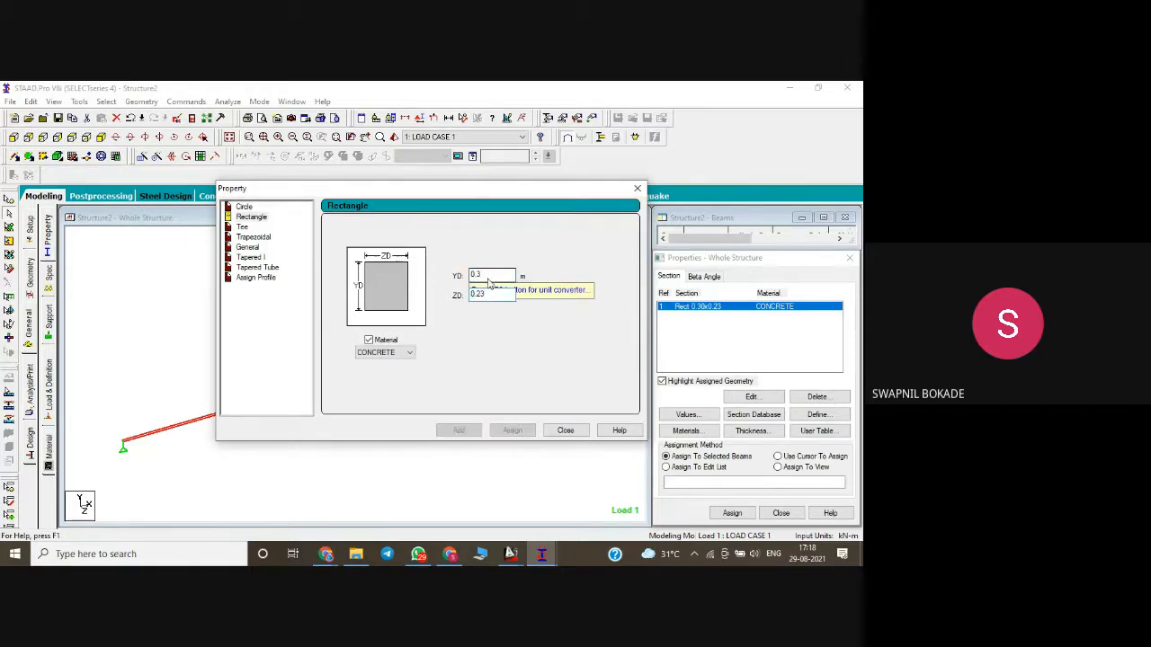
pyautogui.click(565, 430)
pyautogui.click(732, 513)
pyautogui.click(771, 420)
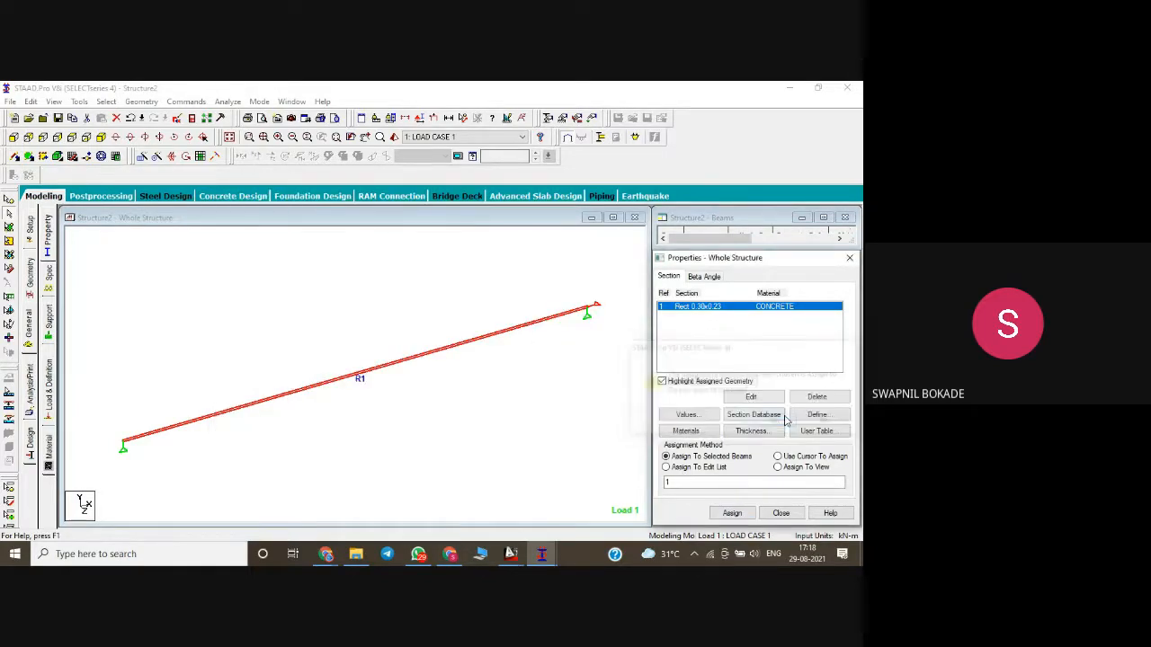
# - Rerun the analysis with the redefined section and examine the error listed in the output file
pyautogui.click(227, 102)
pyautogui.click(238, 116)
pyautogui.press('Return')
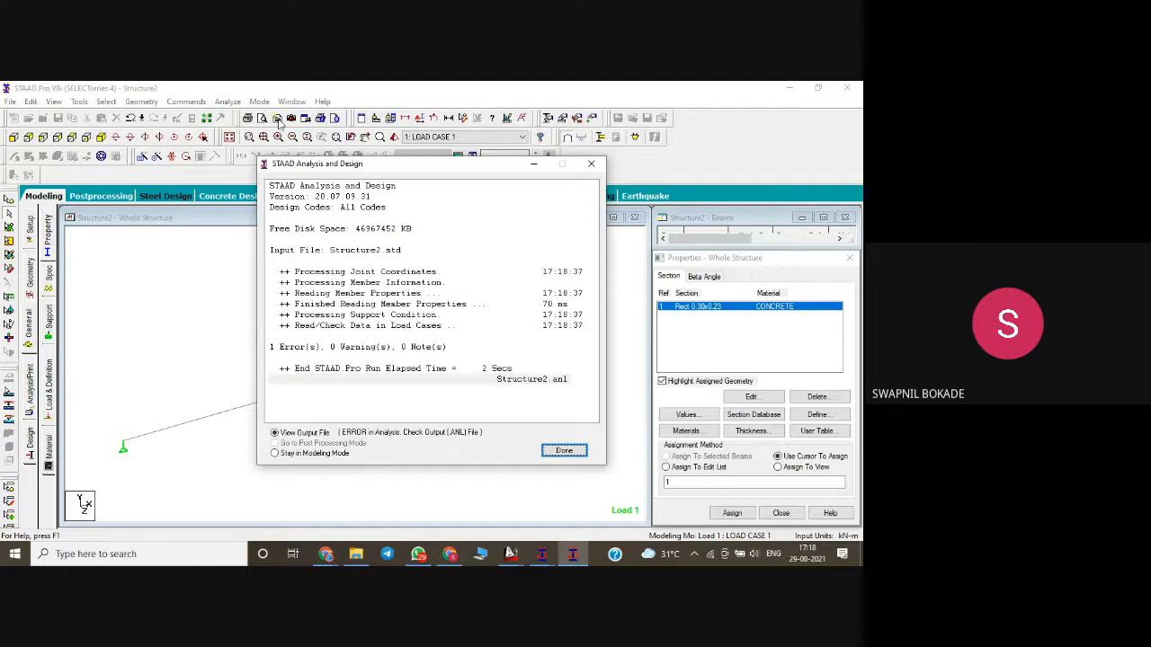
pyautogui.click(564, 450)
pyautogui.click(97, 161)
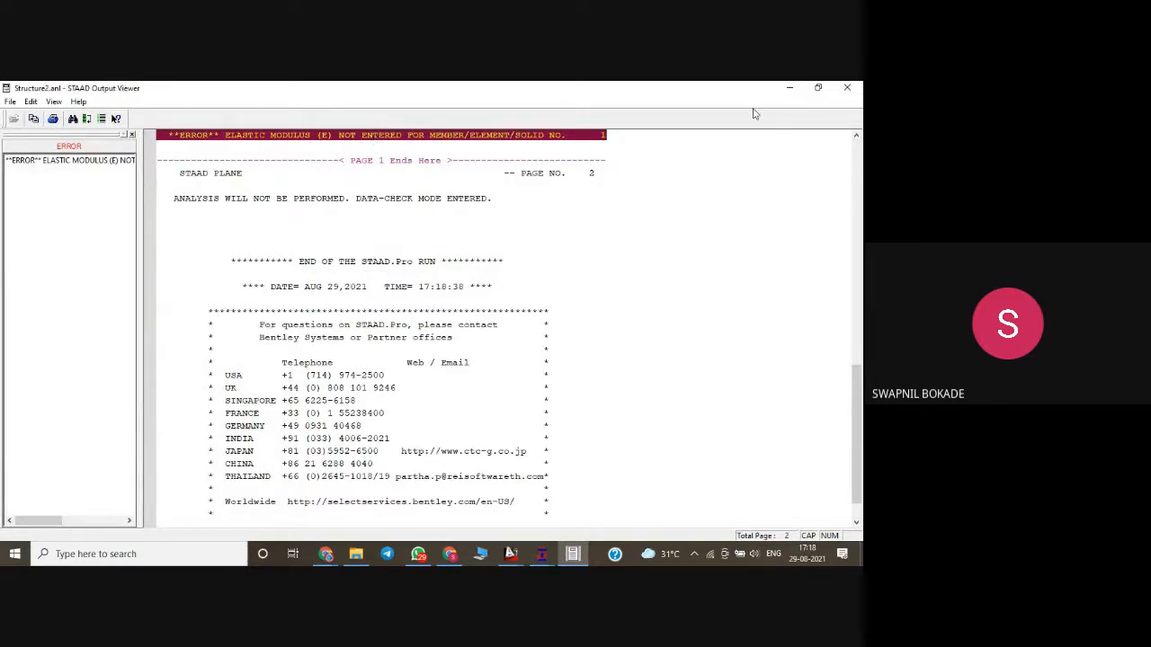
pyautogui.click(847, 87)
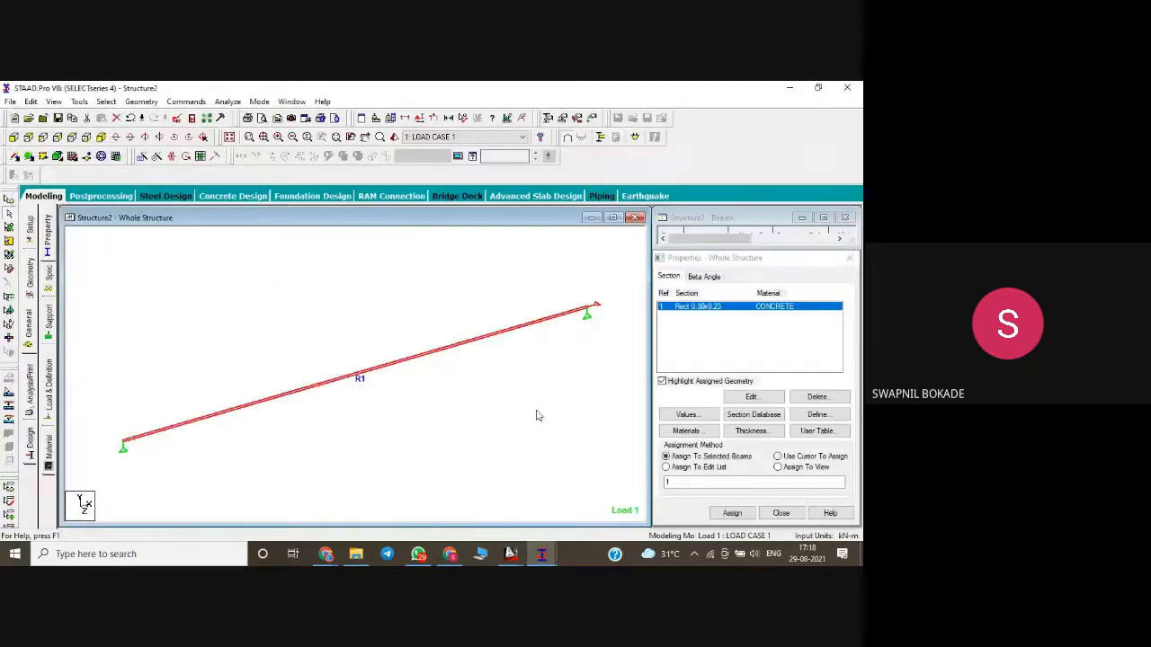
# - Select the whole structure and check the model for multiple structures
pyautogui.moveTo(131, 276); pyautogui.dragTo(598, 522)
pyautogui.click(81, 101)
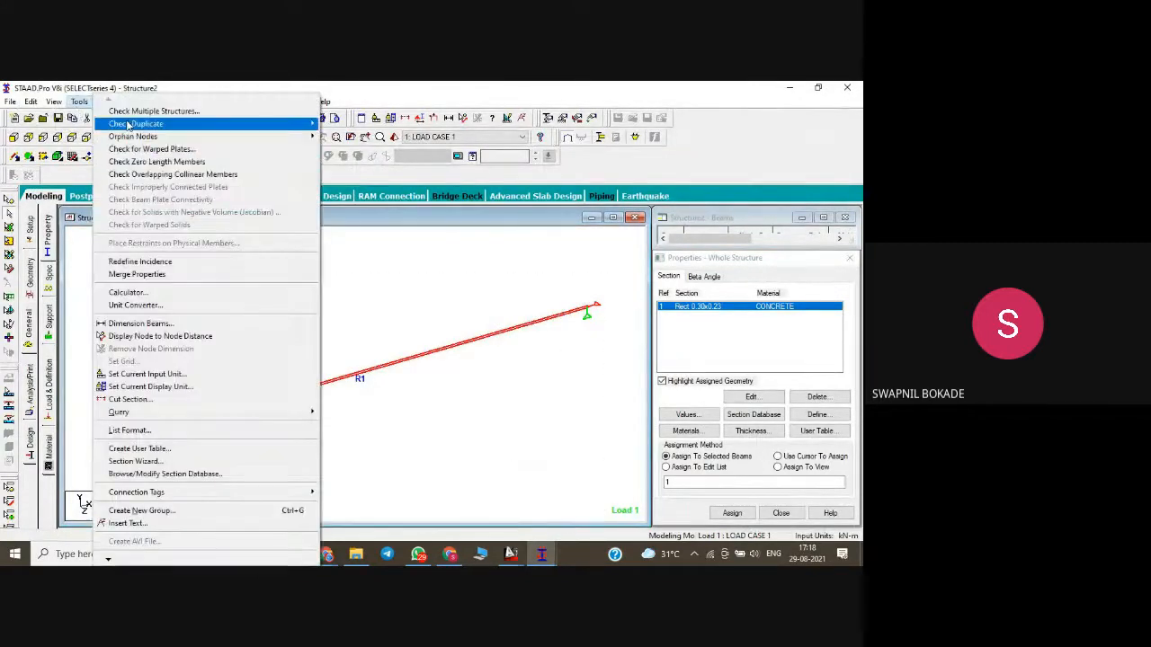
pyautogui.click(155, 112)
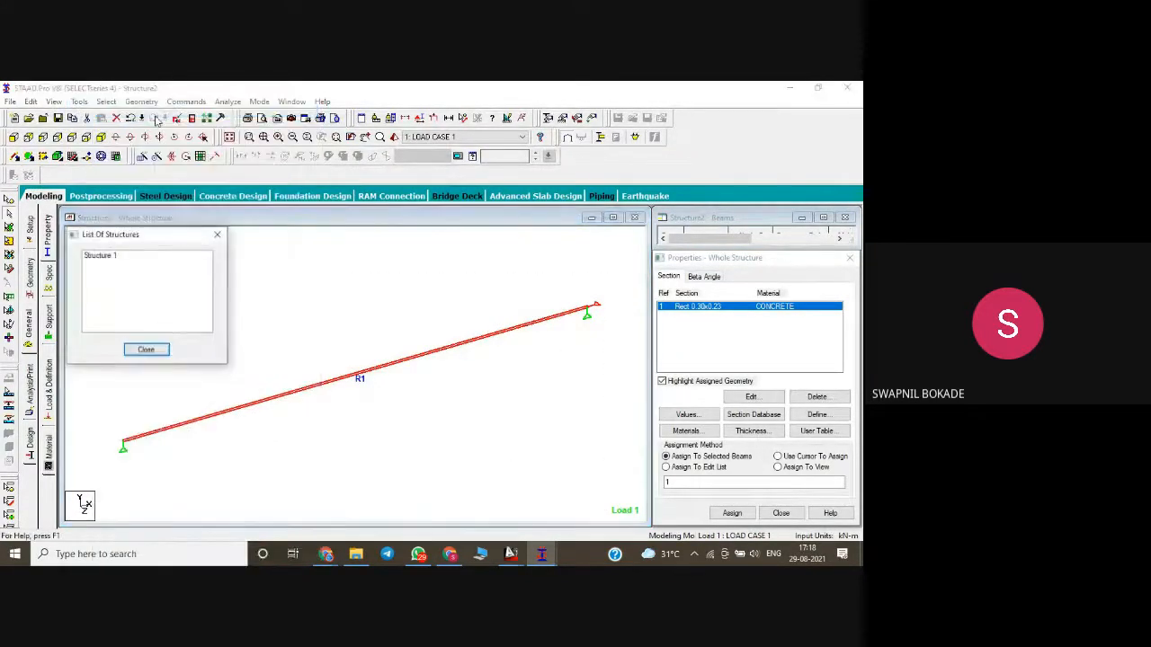
pyautogui.click(217, 235)
# - Check the model for duplicate nodes
pyautogui.click(80, 101)
pyautogui.moveTo(224, 118)
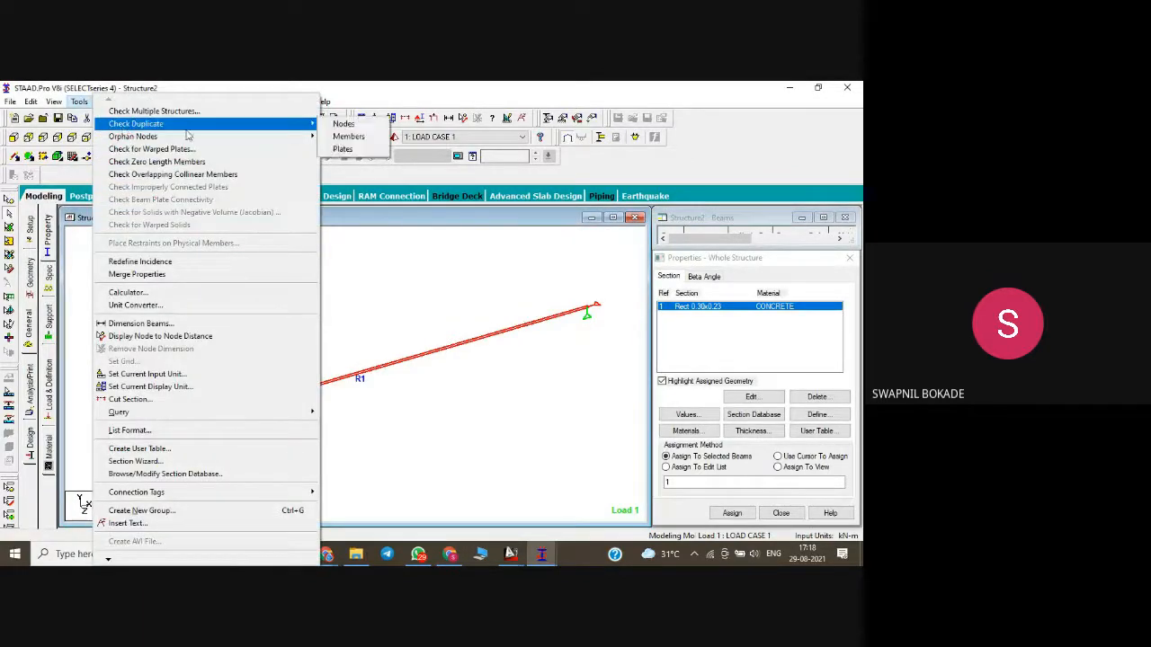
pyautogui.click(347, 118)
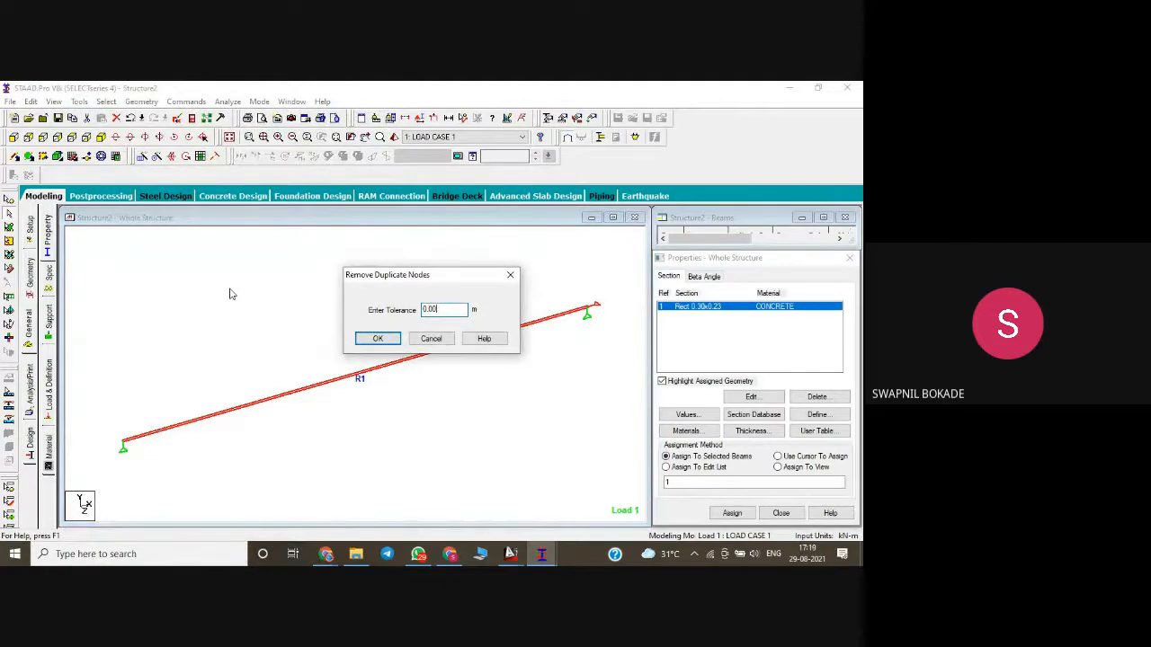
pyautogui.press('Return')
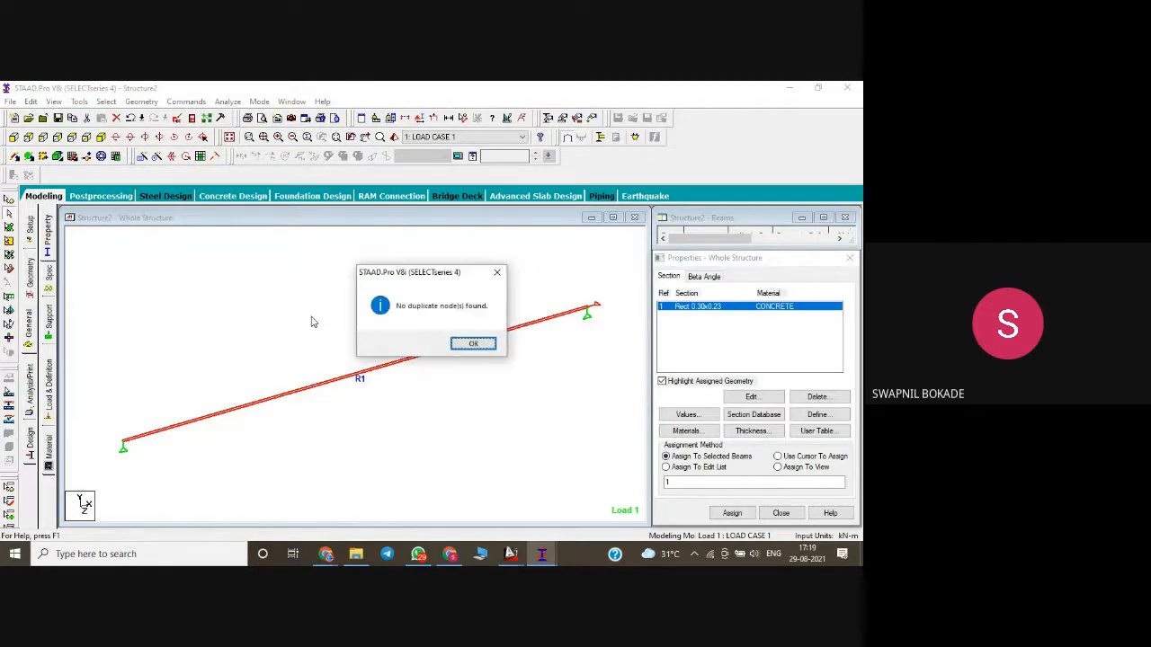
pyautogui.click(471, 345)
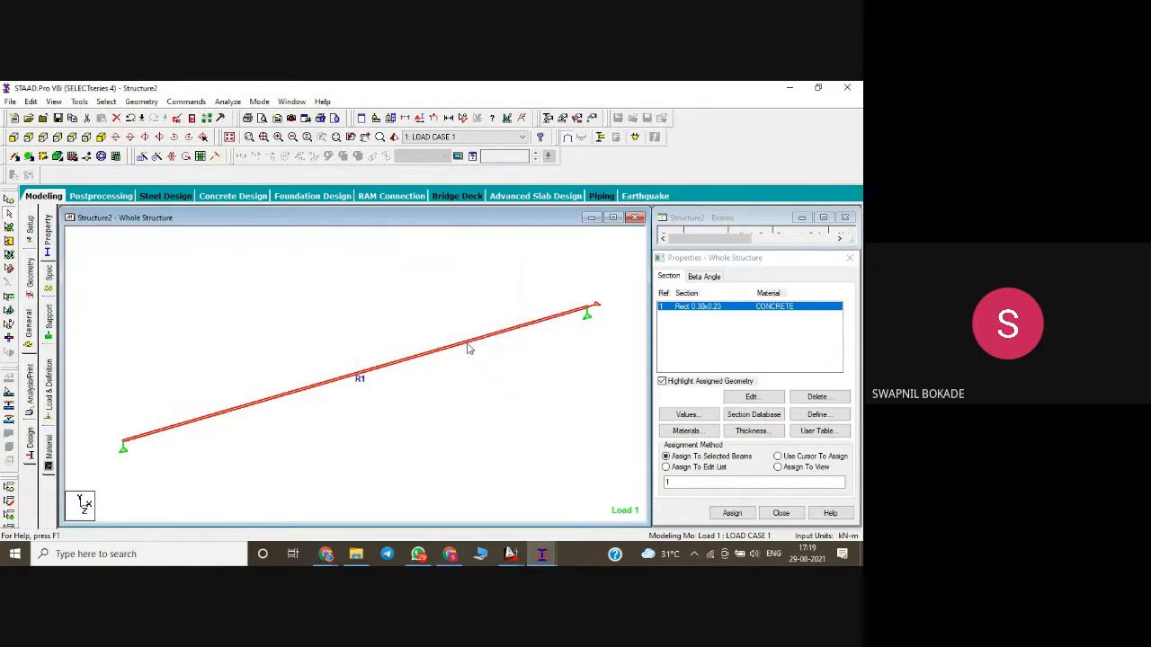
# - Check the model for duplicate members
pyautogui.click(106, 100)
pyautogui.moveTo(79, 101)
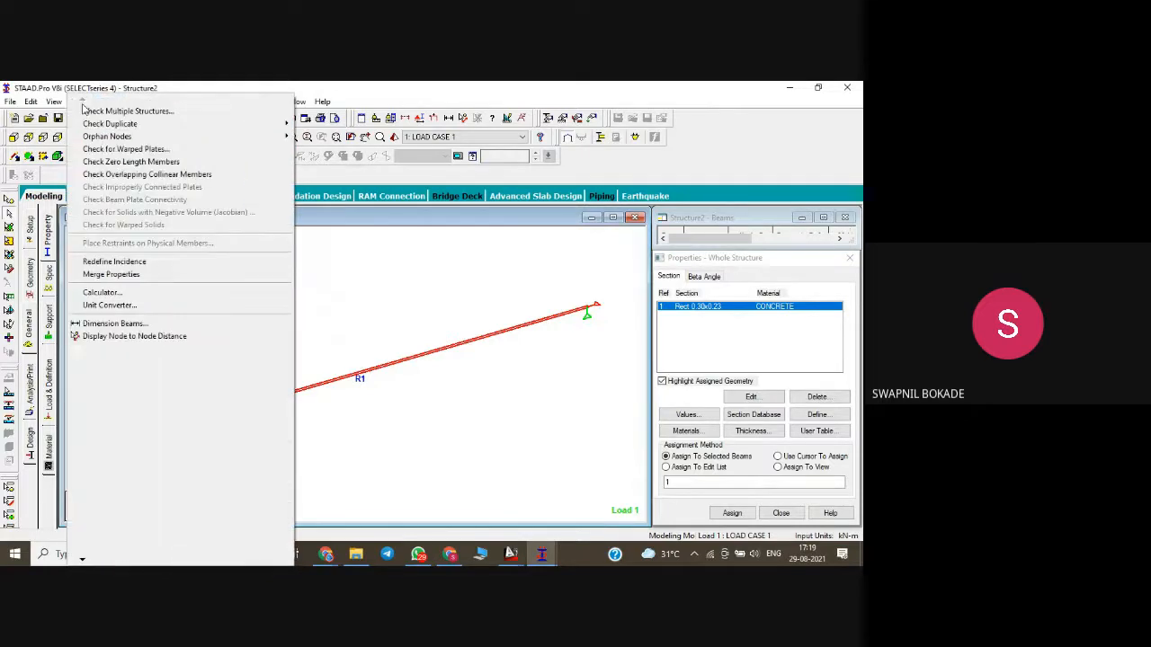
pyautogui.moveTo(180, 126)
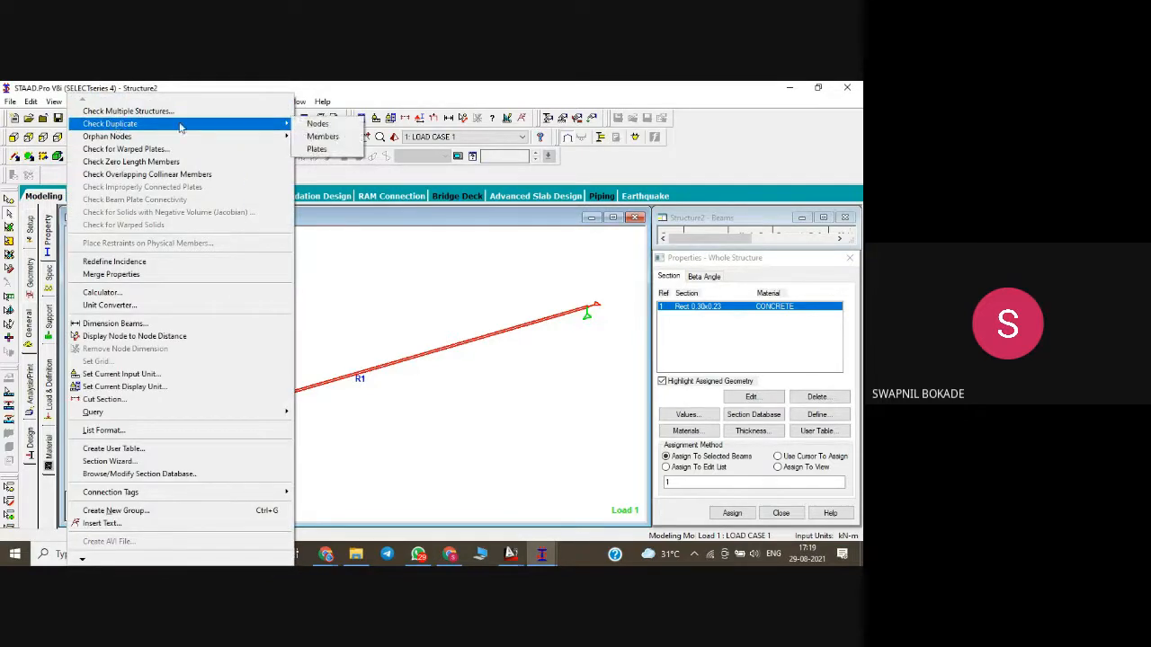
pyautogui.click(322, 135)
pyautogui.click(468, 351)
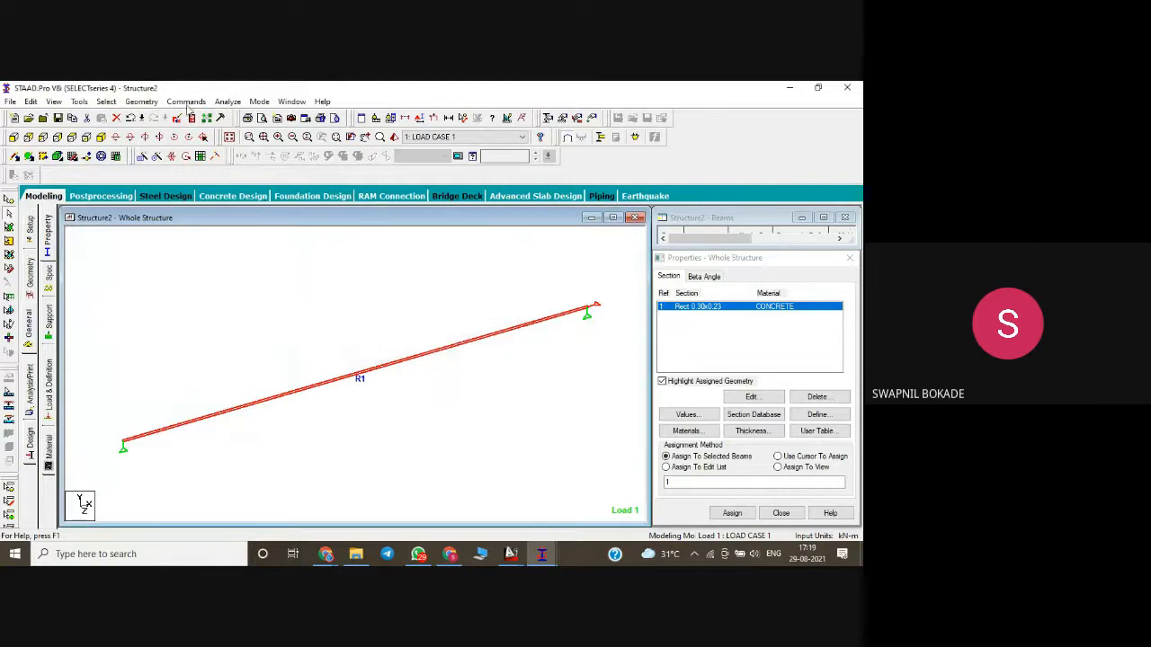
# - Highlight any orphan nodes in the model
pyautogui.click(106, 101)
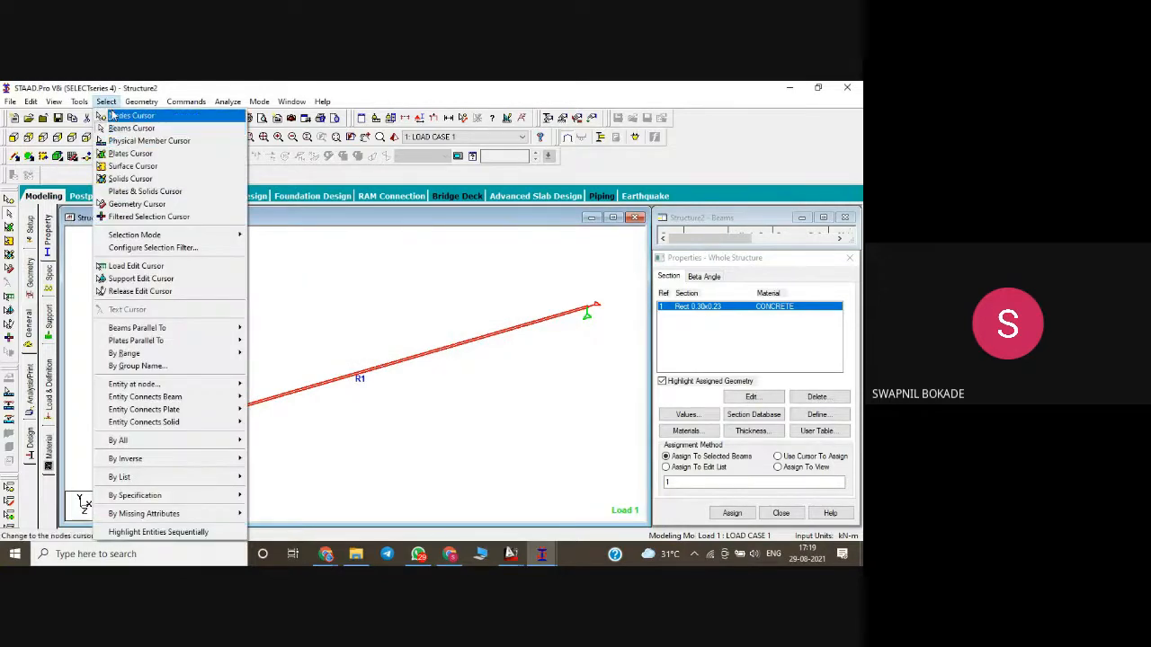
pyautogui.moveTo(79, 101)
pyautogui.moveTo(135, 126)
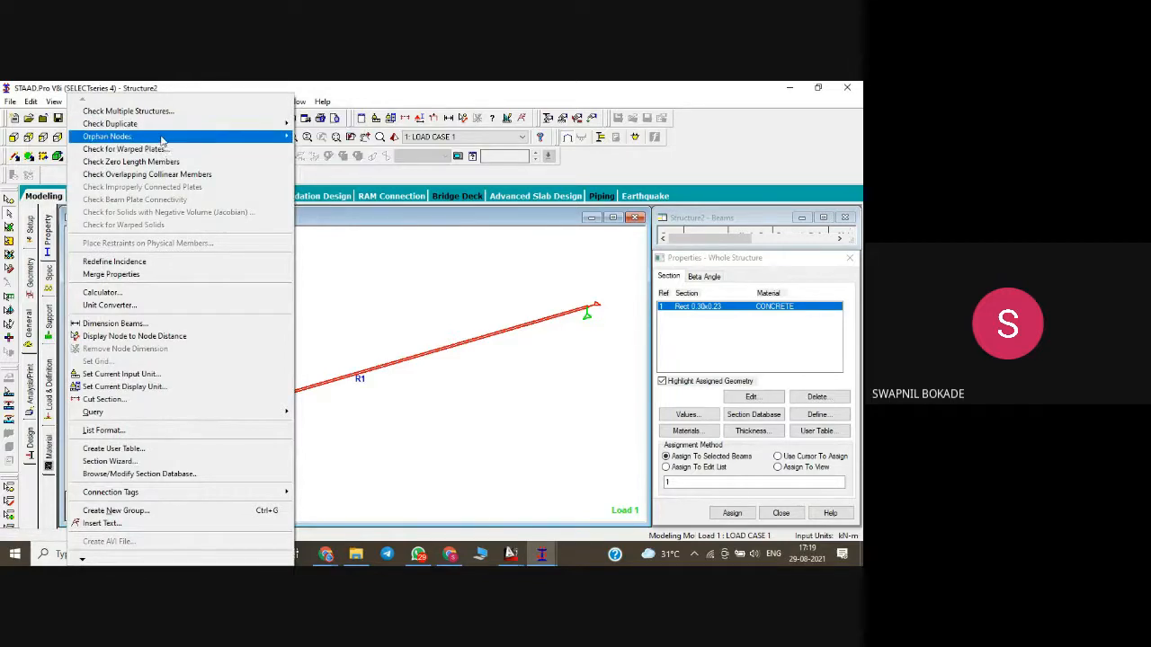
pyautogui.moveTo(162, 140)
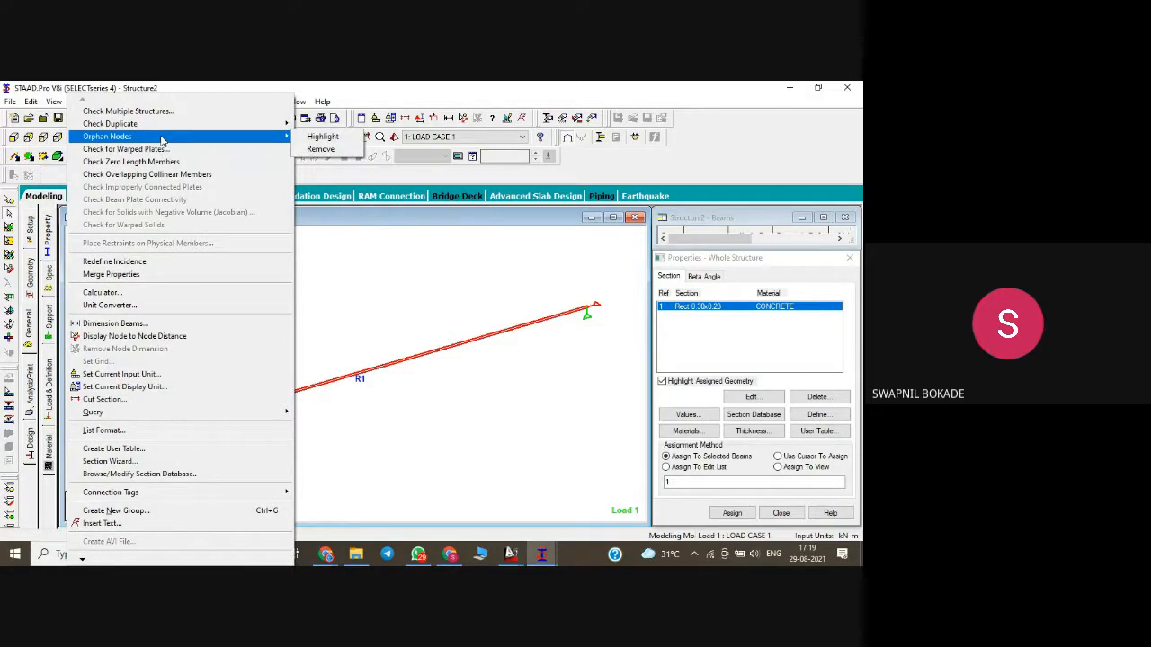
pyautogui.click(322, 137)
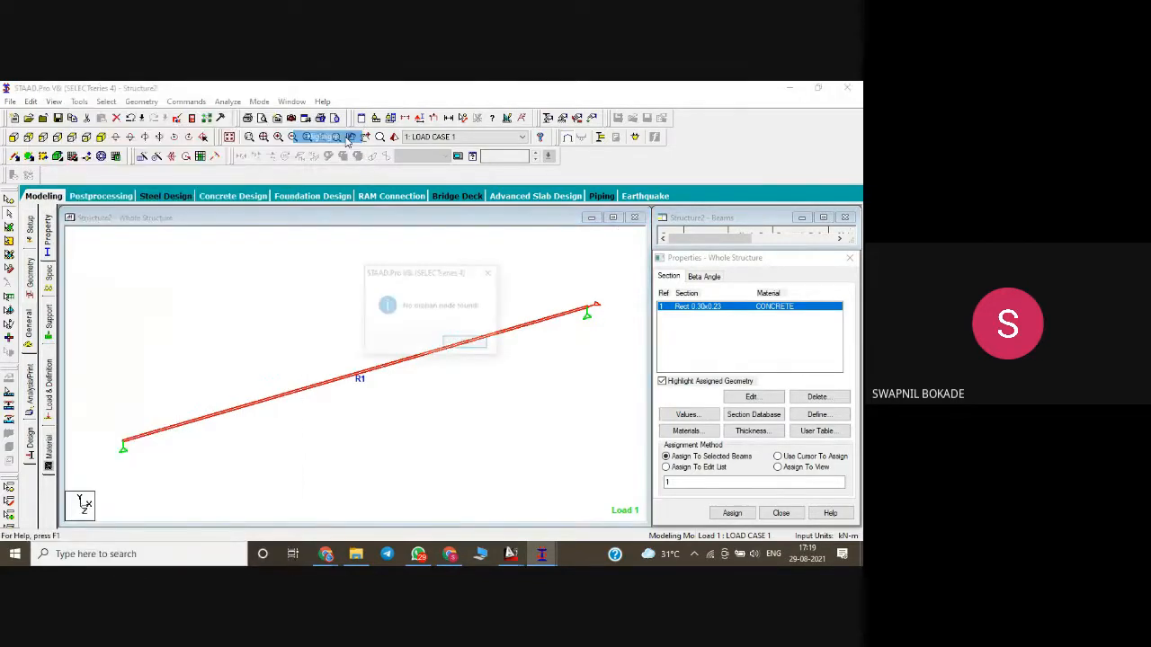
pyautogui.click(464, 343)
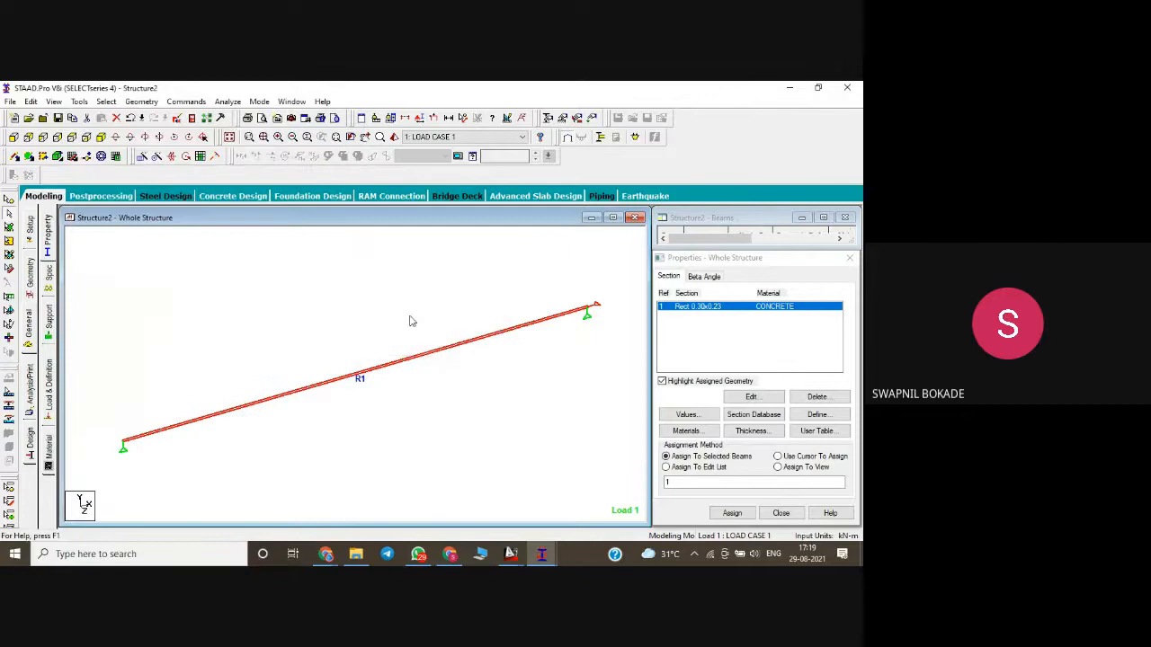
# - Run the removal of orphan nodes on the model
pyautogui.click(106, 101)
pyautogui.moveTo(72, 102)
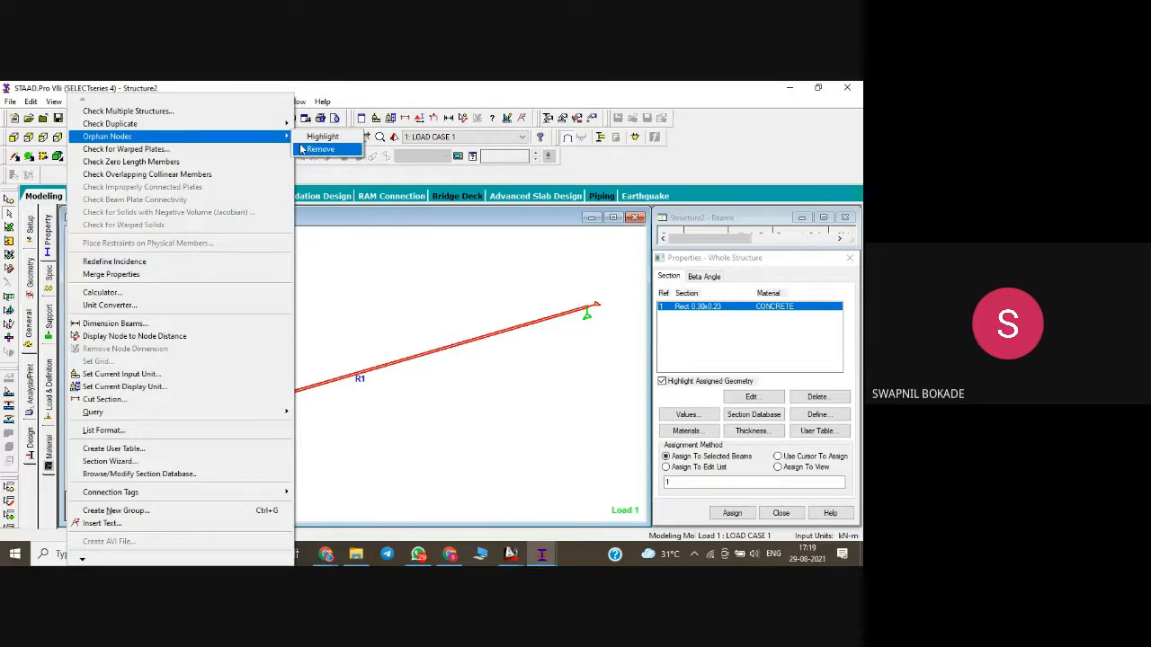
pyautogui.click(320, 149)
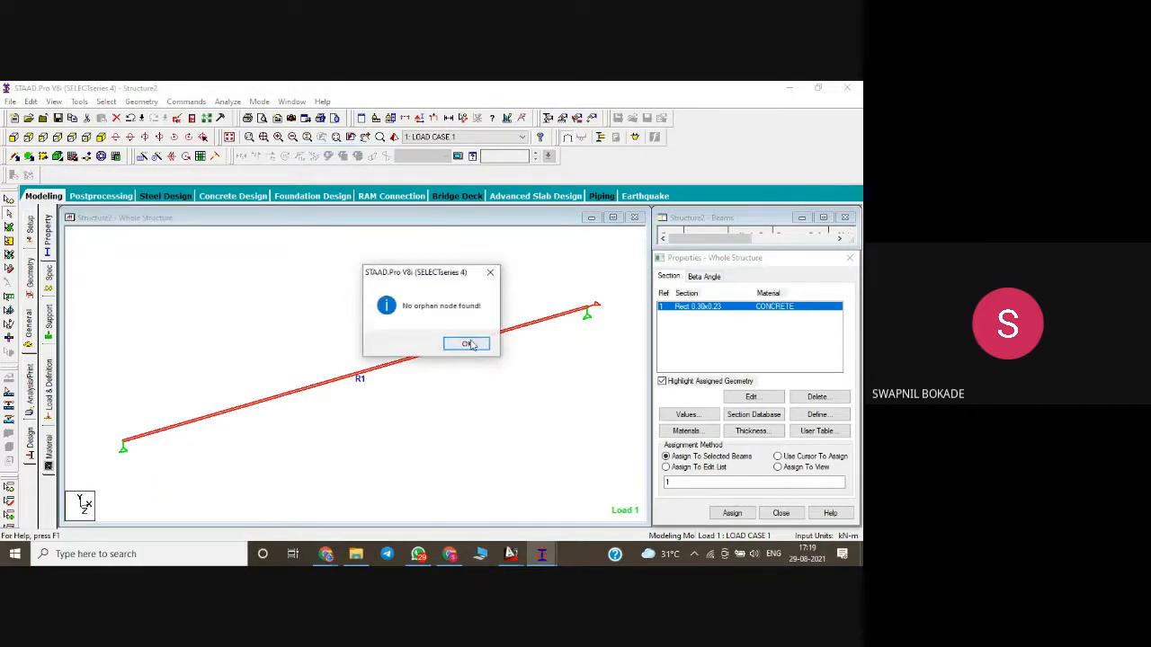
pyautogui.click(467, 344)
# - Inspect the beam in the 3D rendered view and close that view
pyautogui.click(79, 100)
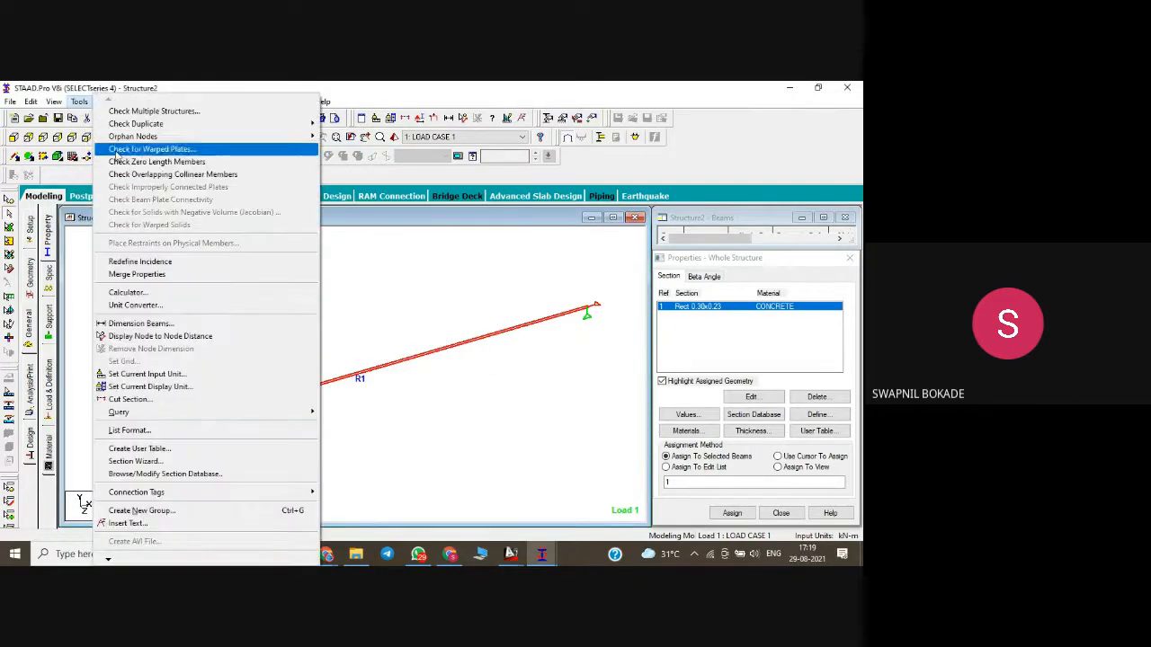
pyautogui.click(357, 343)
pyautogui.scroll(-2, 243, 336)
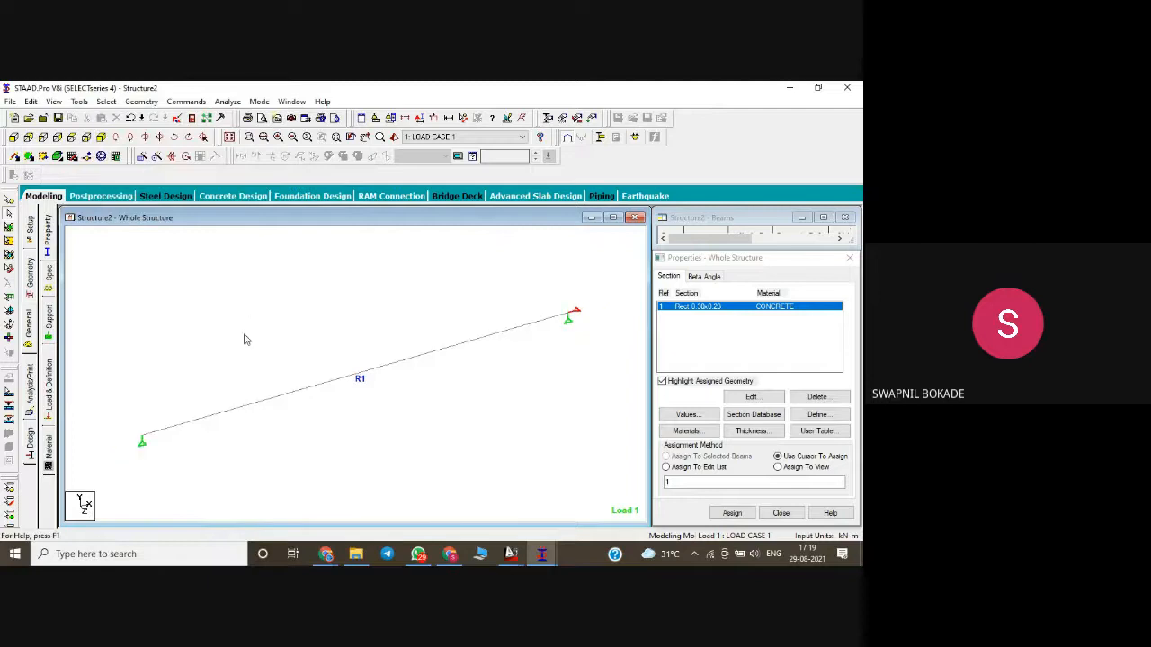
pyautogui.moveTo(210, 303); pyautogui.dragTo(460, 462)
pyautogui.click(460, 462)
pyautogui.click(394, 136)
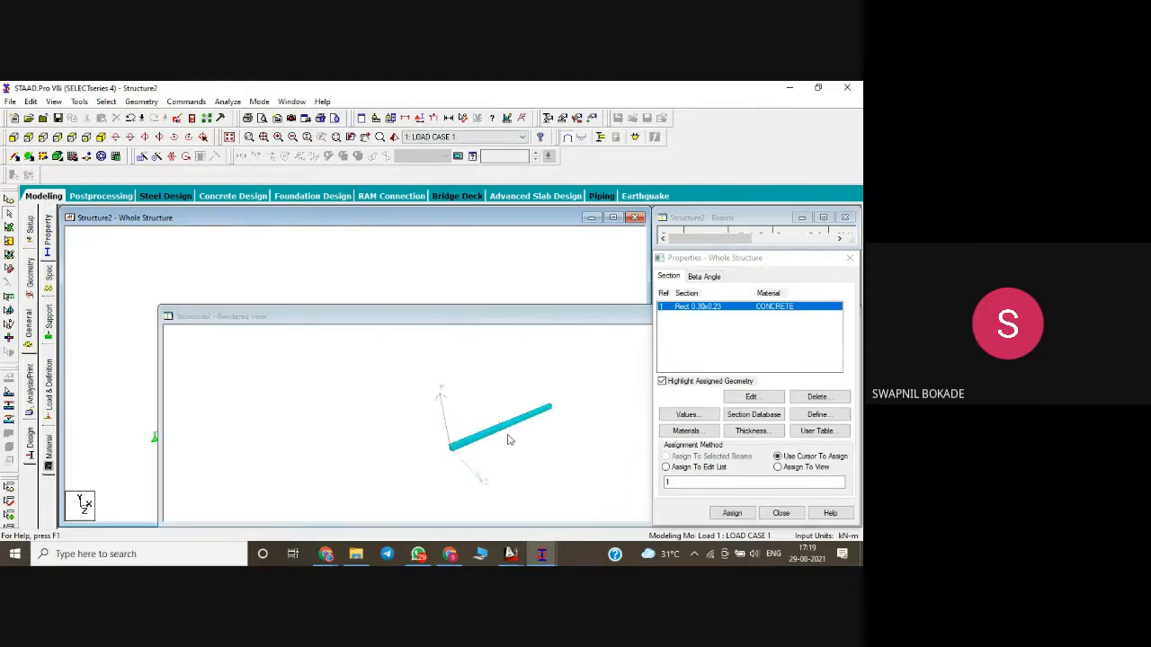
pyautogui.moveTo(509, 436); pyautogui.dragTo(502, 407)
pyautogui.moveTo(521, 320); pyautogui.dragTo(255, 295)
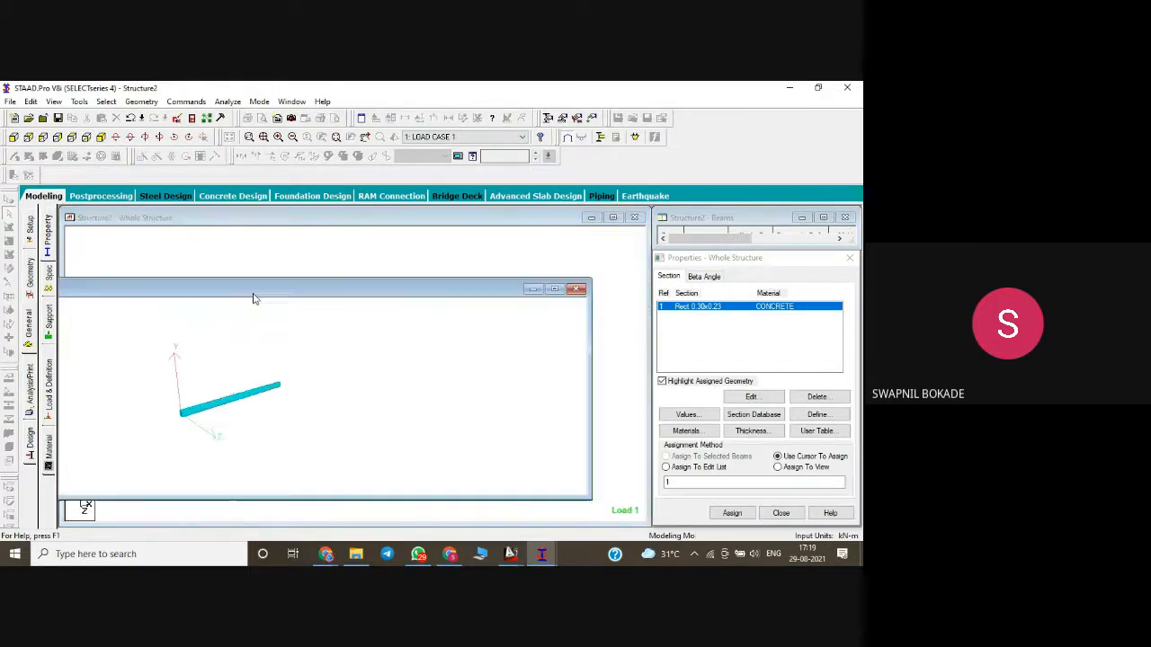
pyautogui.click(576, 292)
# - Rerun the analysis and examine the elastic modulus error and the input commands in the output file
pyautogui.click(228, 102)
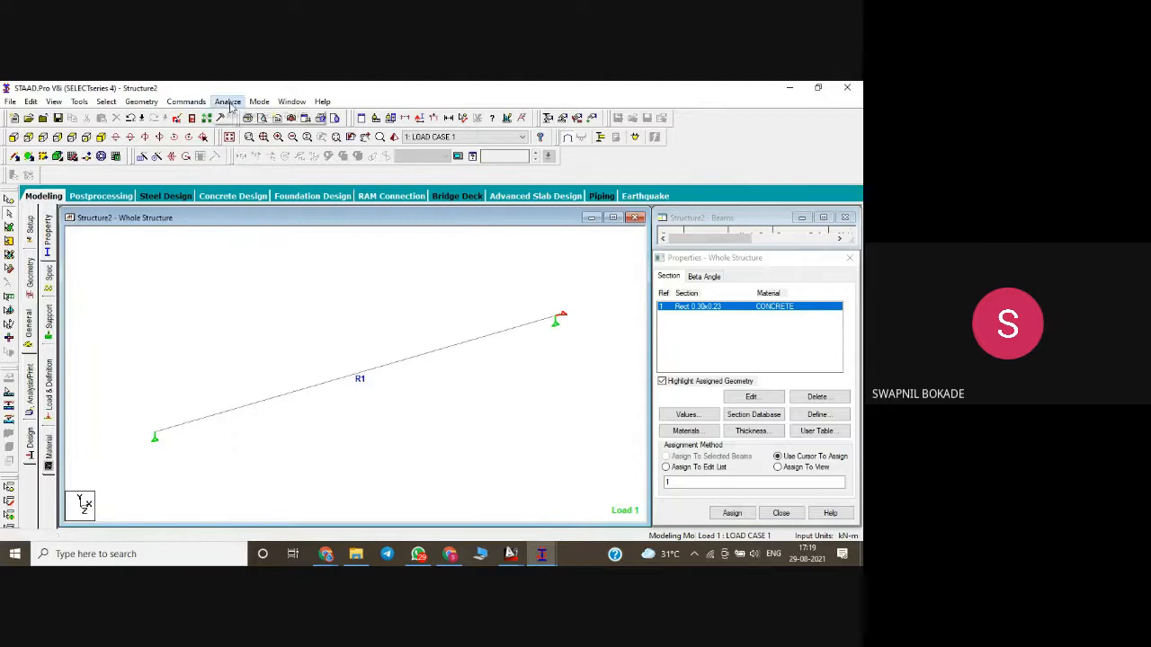
pyautogui.click(232, 117)
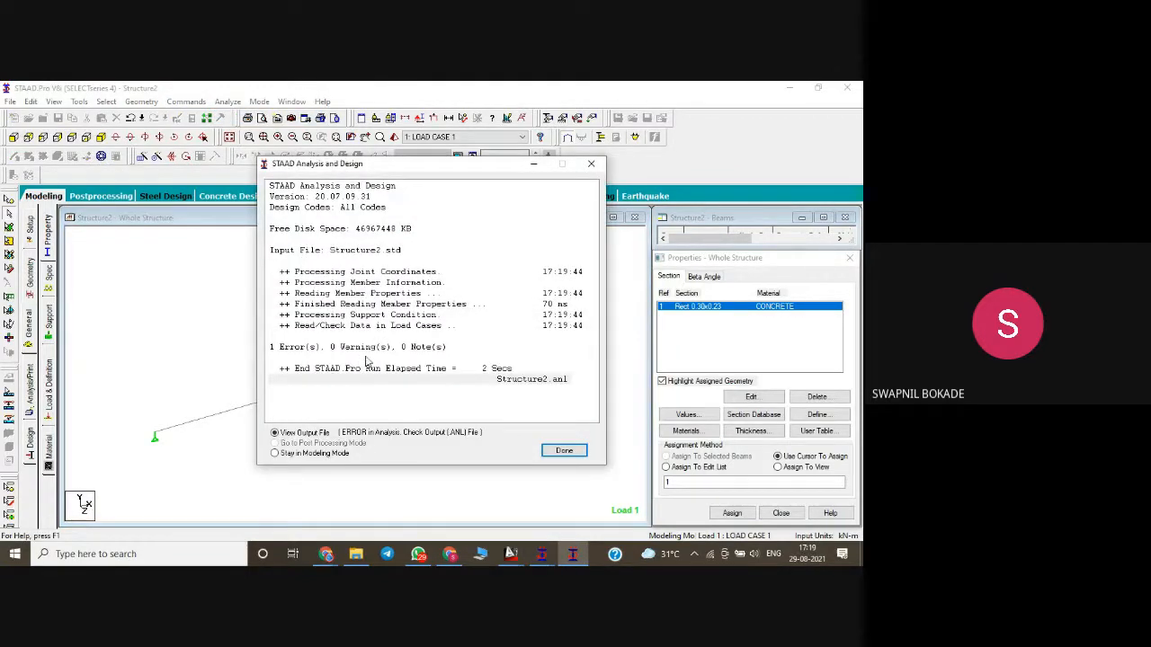
pyautogui.click(563, 451)
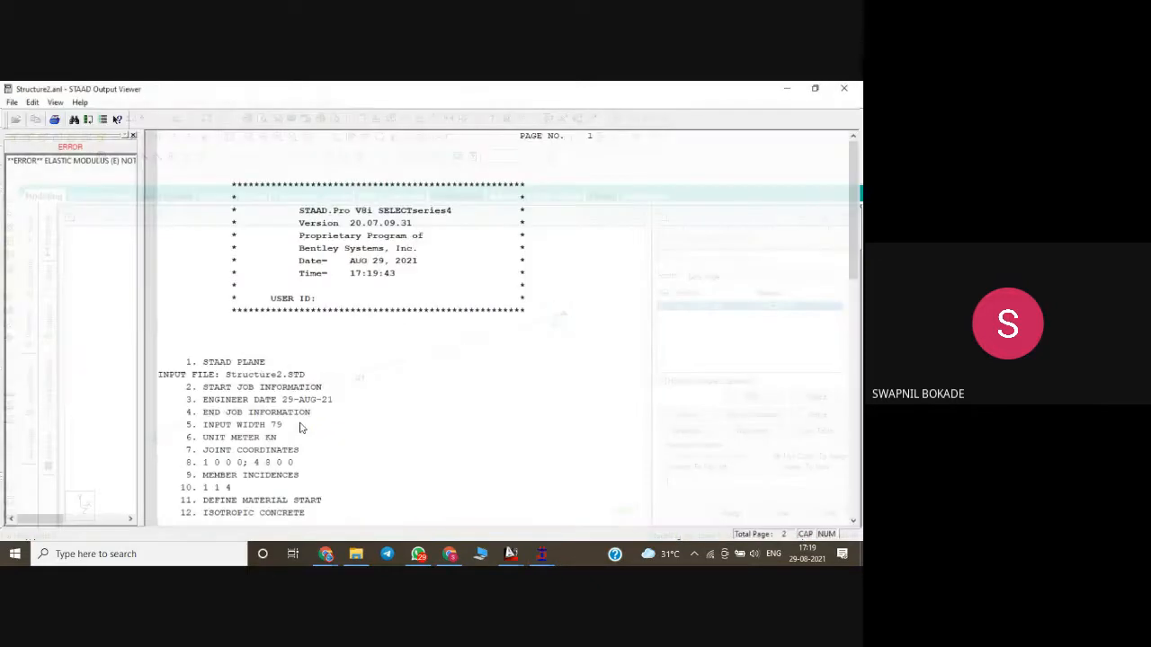
pyautogui.click(97, 162)
pyautogui.scroll(4, 385, 225)
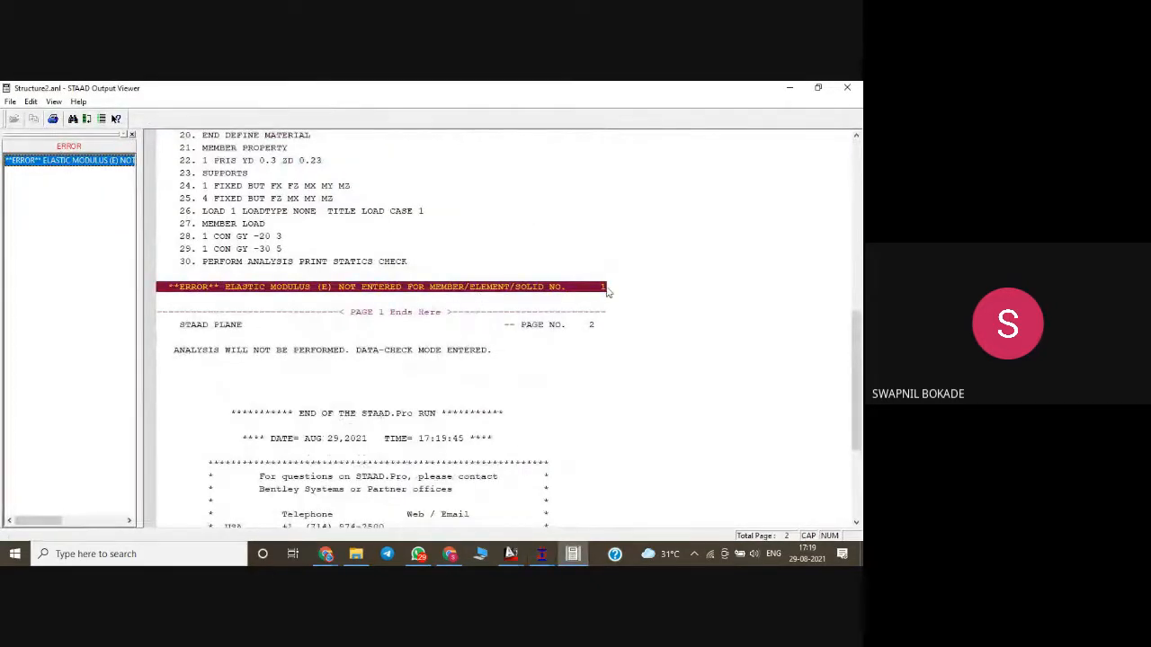
pyautogui.scroll(-5, 364, 331)
pyautogui.scroll(10, 376, 389)
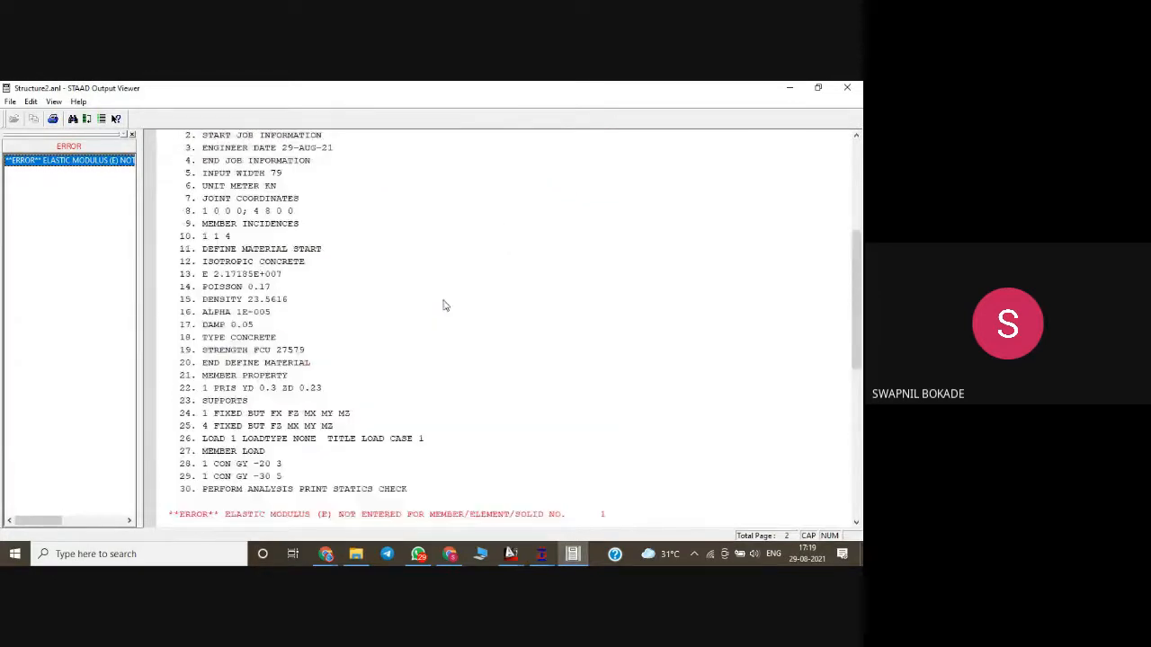
pyautogui.click(847, 87)
# - Close the Structure2 model and reopen it from the recent files
pyautogui.click(847, 88)
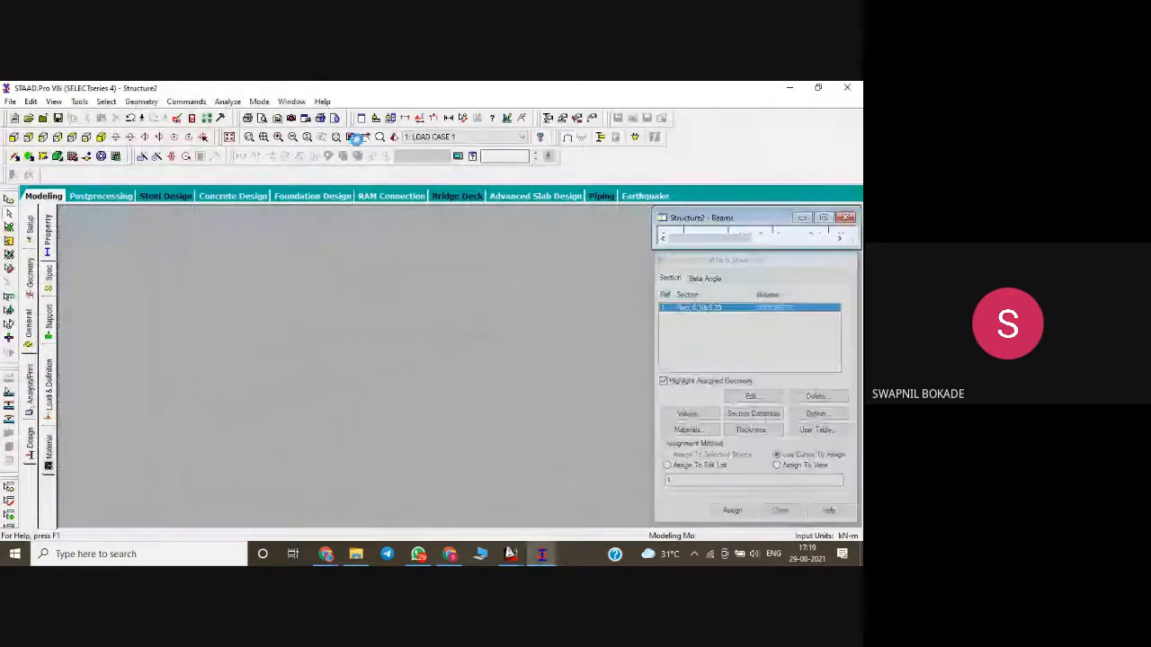
pyautogui.doubleClick(166, 210)
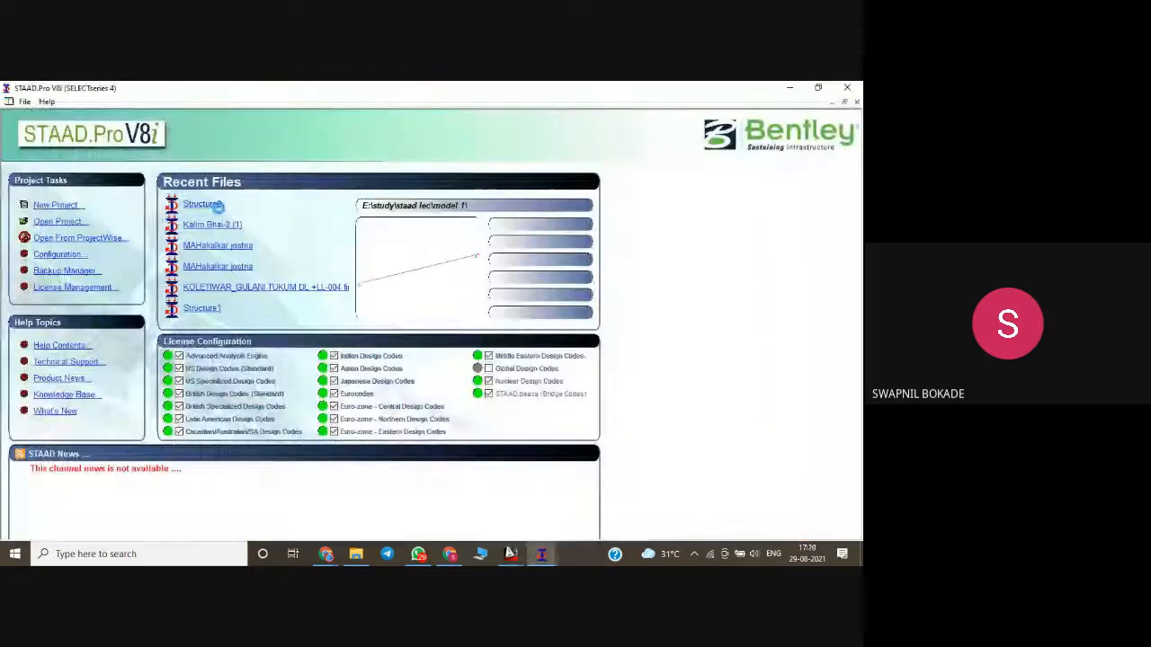
pyautogui.click(203, 205)
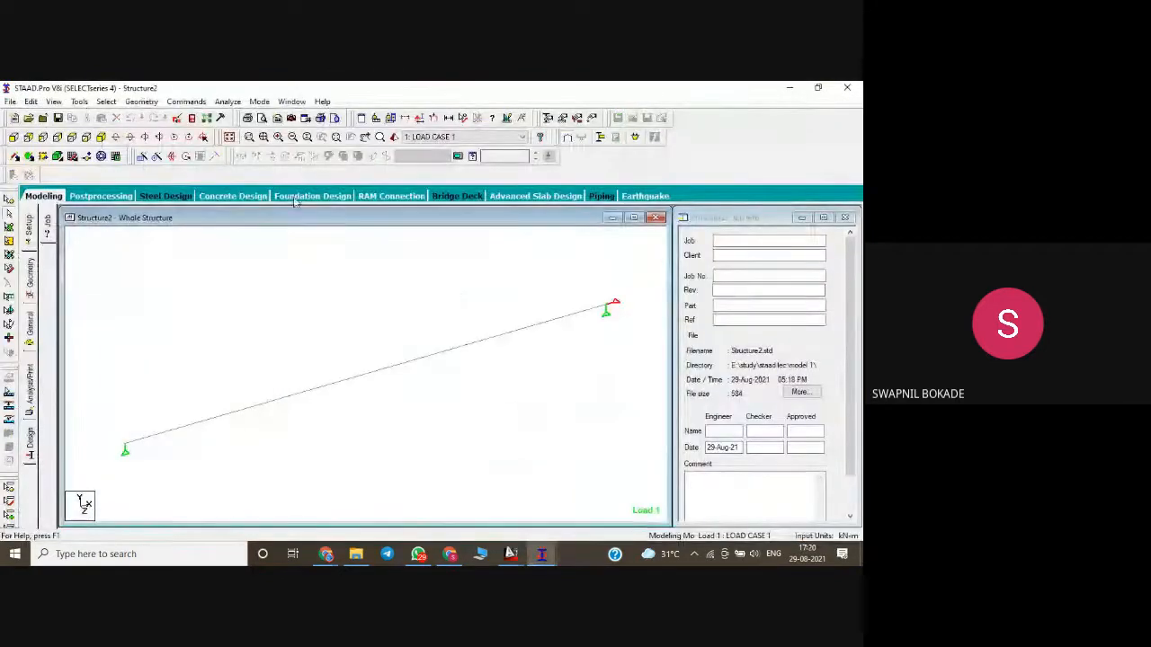
# - Open the beam's details and review its loading, property and geometry data
pyautogui.click(229, 137)
pyautogui.doubleClick(233, 416)
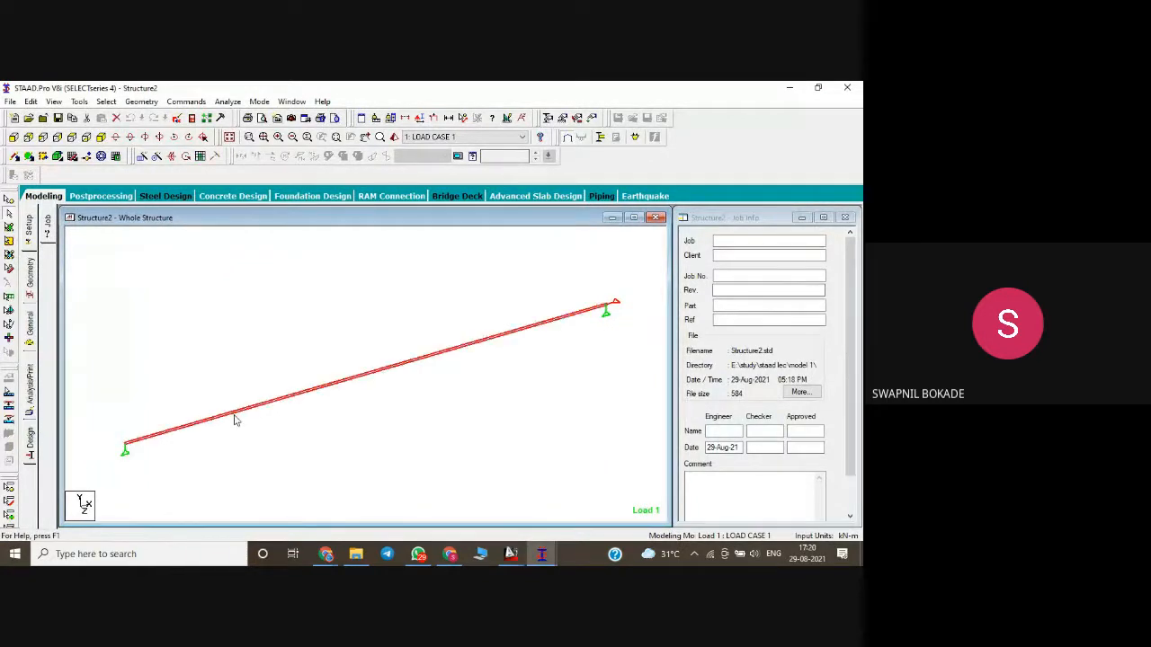
pyautogui.click(576, 179)
pyautogui.click(378, 366)
pyautogui.doubleClick(378, 372)
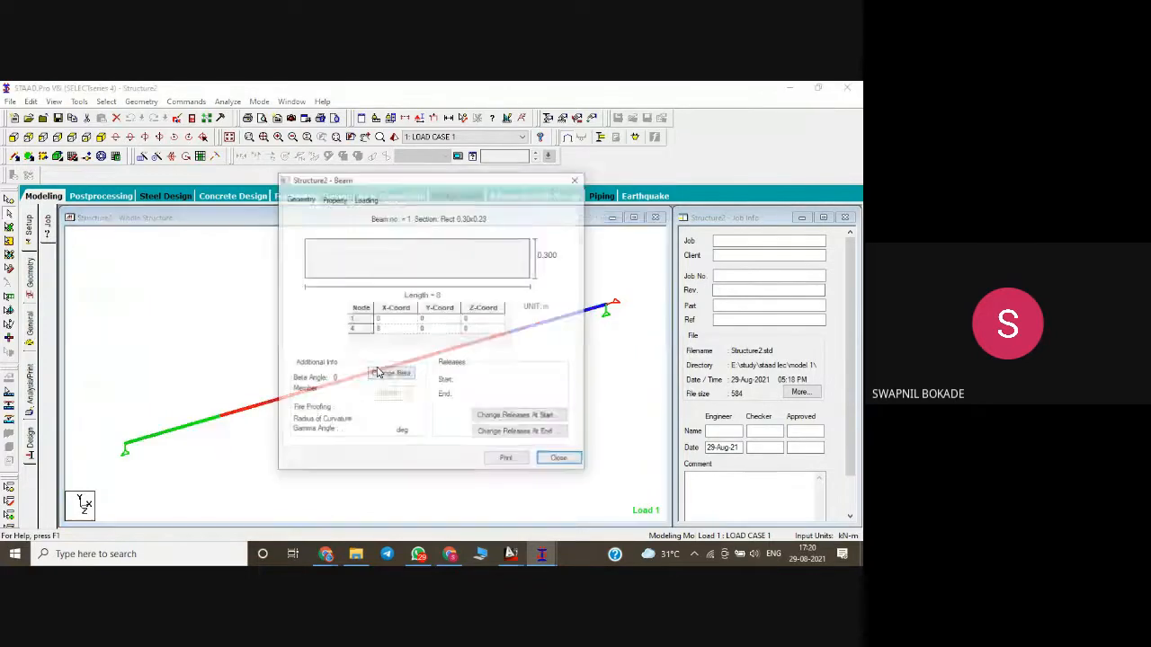
pyautogui.click(365, 199)
pyautogui.click(332, 198)
pyautogui.click(298, 199)
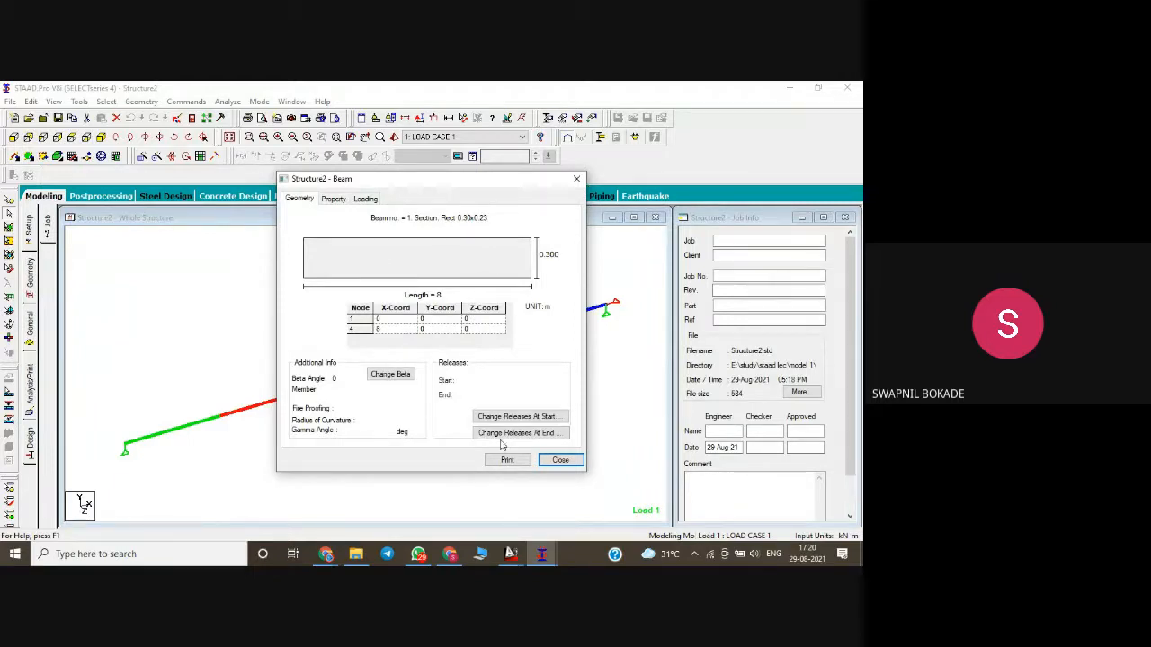
# - Assign the CONCRETE material to the beam and inspect it in the 3D rendered view
pyautogui.click(333, 199)
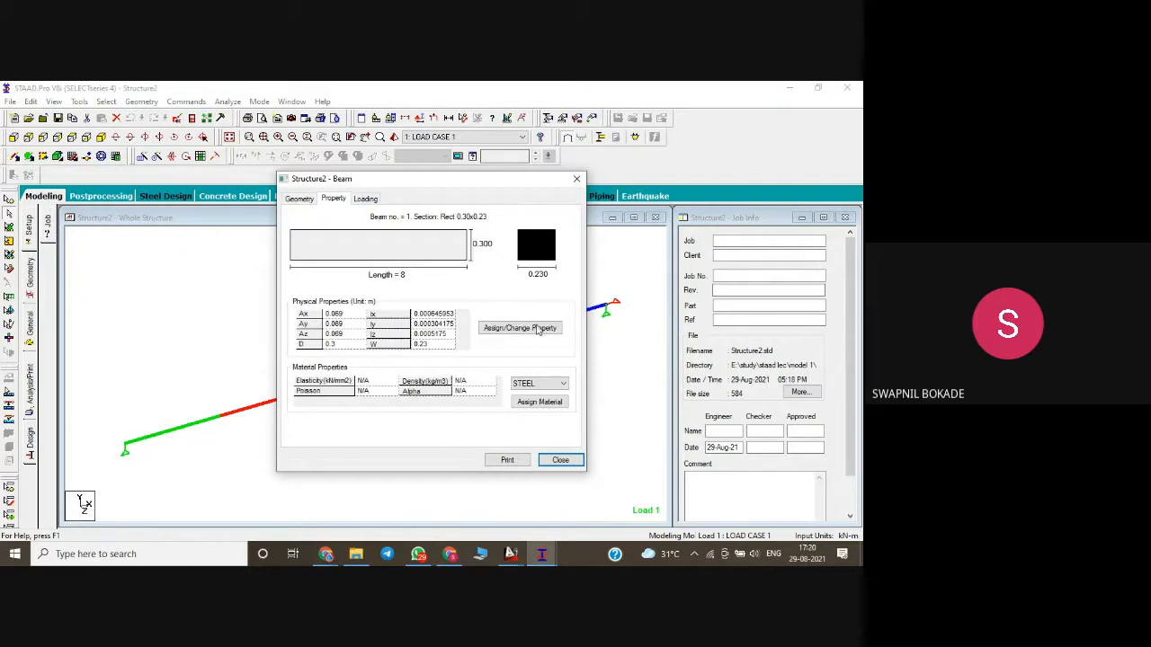
pyautogui.click(531, 383)
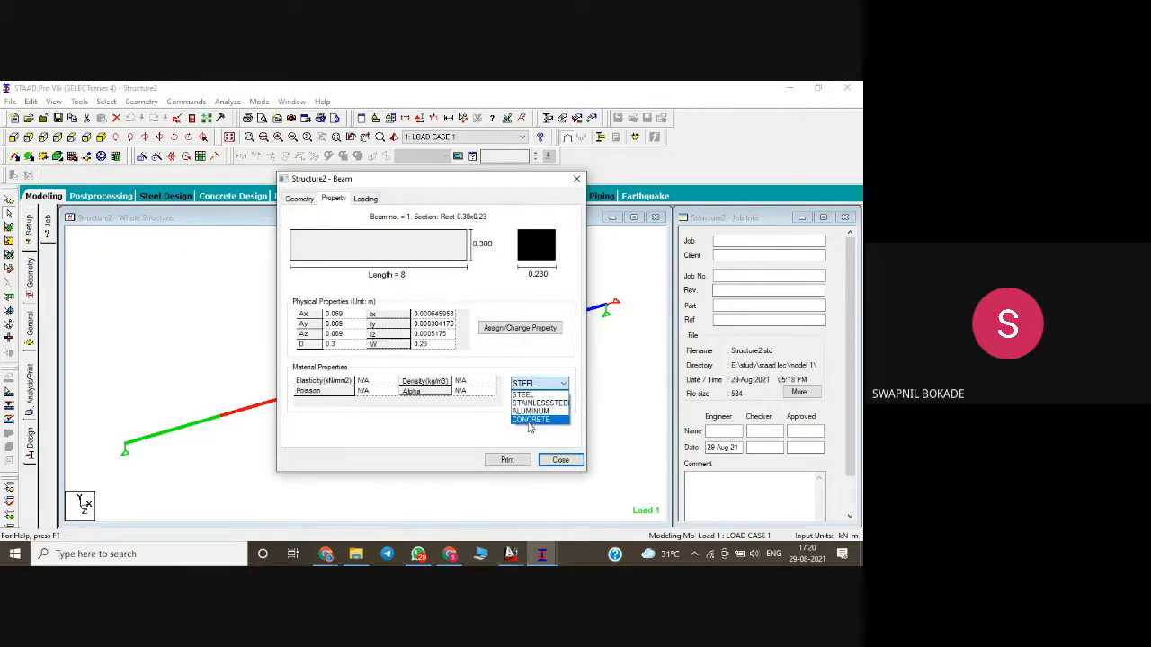
pyautogui.click(529, 420)
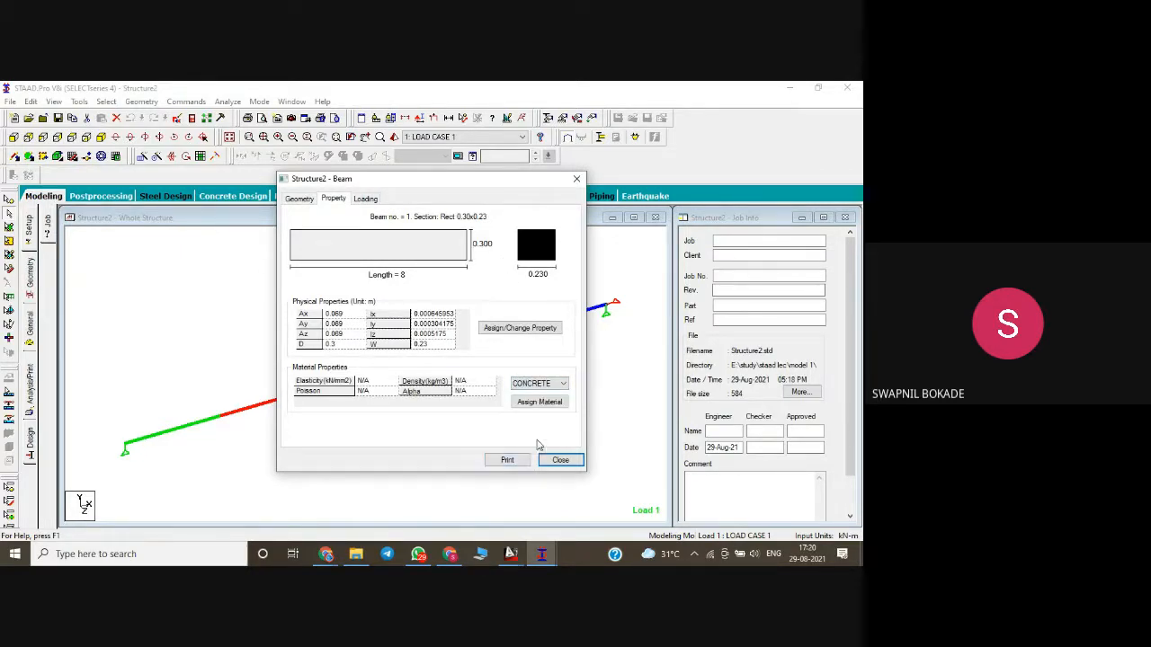
pyautogui.click(538, 403)
pyautogui.click(548, 461)
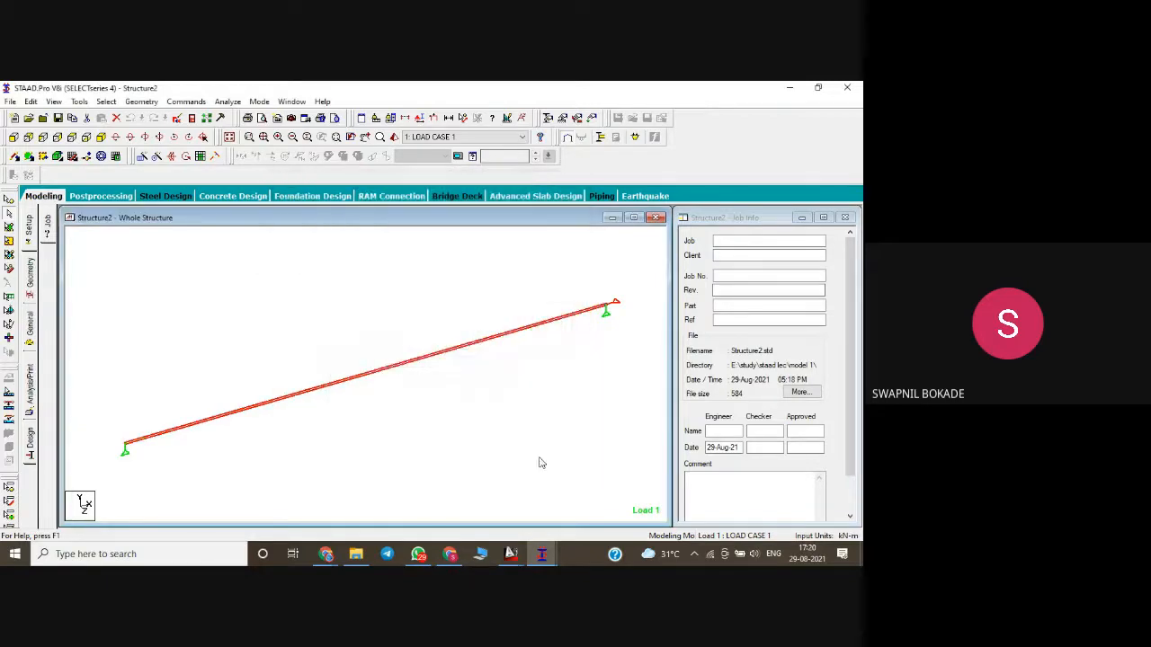
pyautogui.click(395, 137)
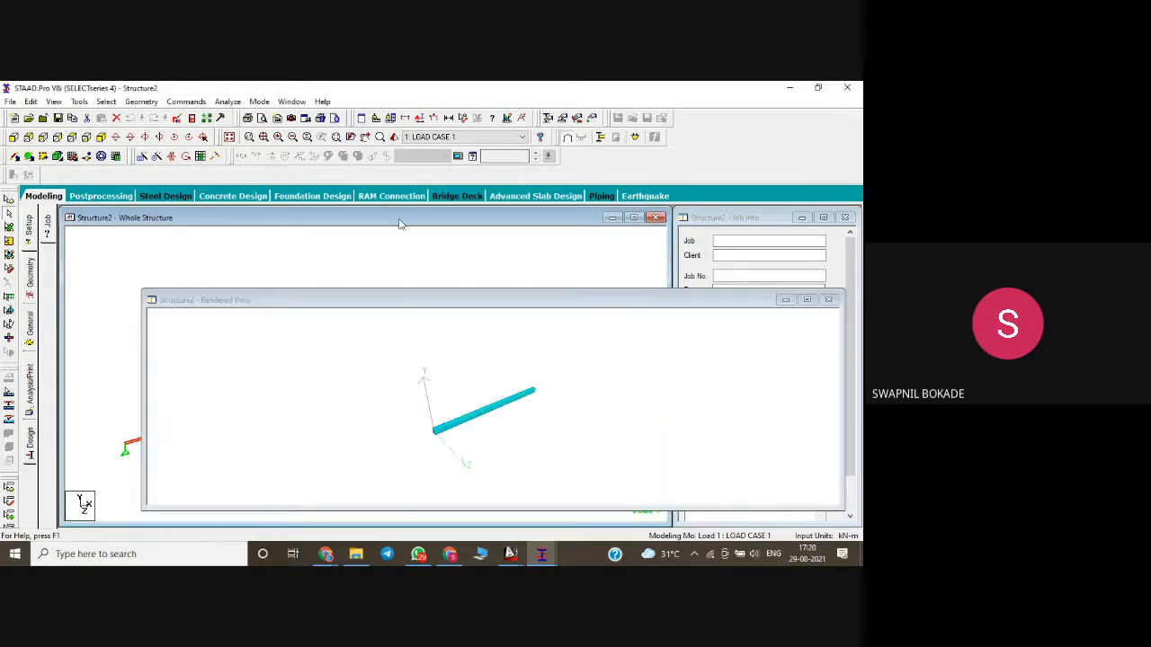
pyautogui.click(829, 300)
# - Rerun the analysis and stay in modeling mode when it finishes
pyautogui.click(228, 101)
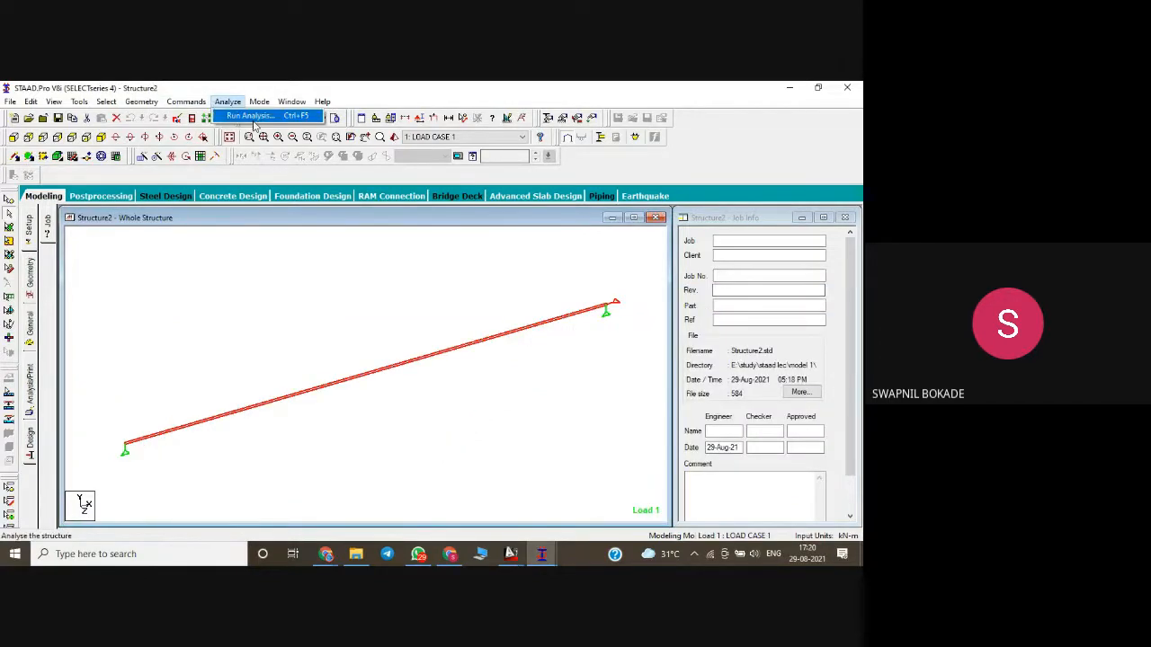
pyautogui.click(232, 113)
pyautogui.click(352, 334)
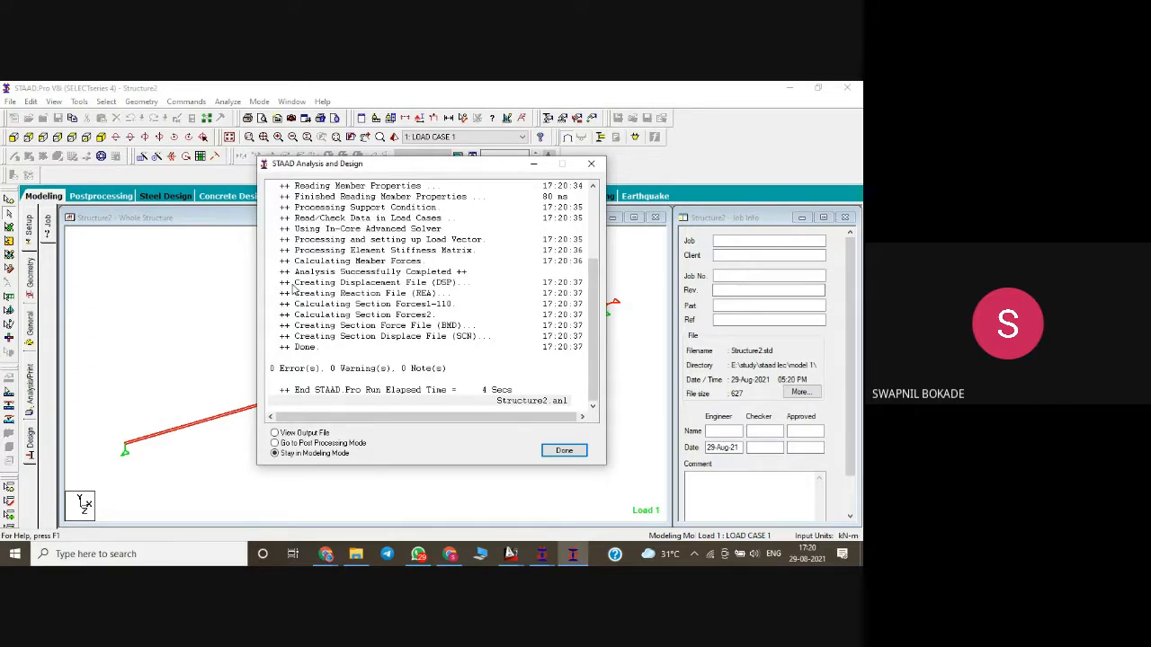
pyautogui.click(565, 450)
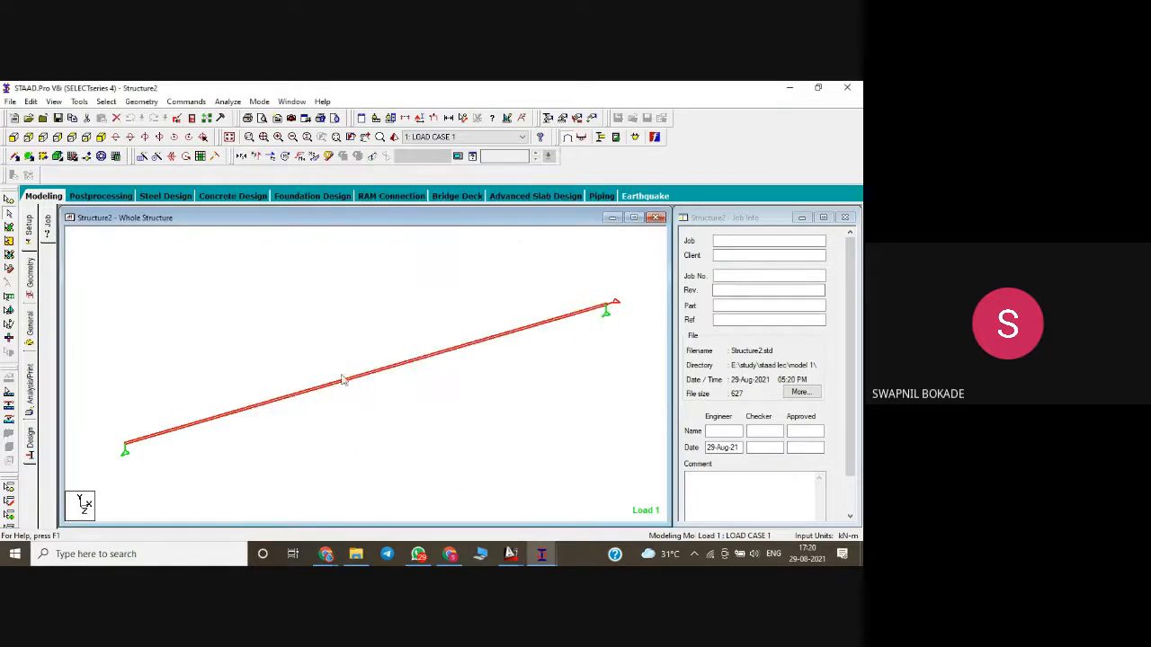
# - Display the beam's bending moment diagram and enter postprocessing mode with LOAD CASE 1 selected for the results
pyautogui.click(310, 157)
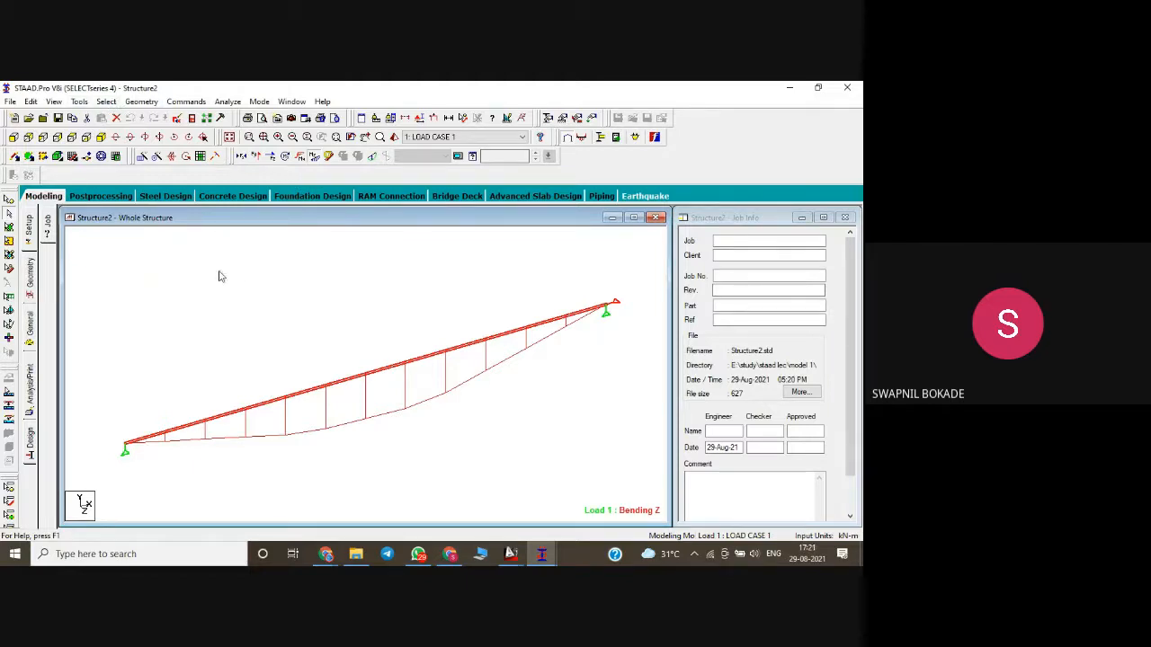
pyautogui.click(96, 198)
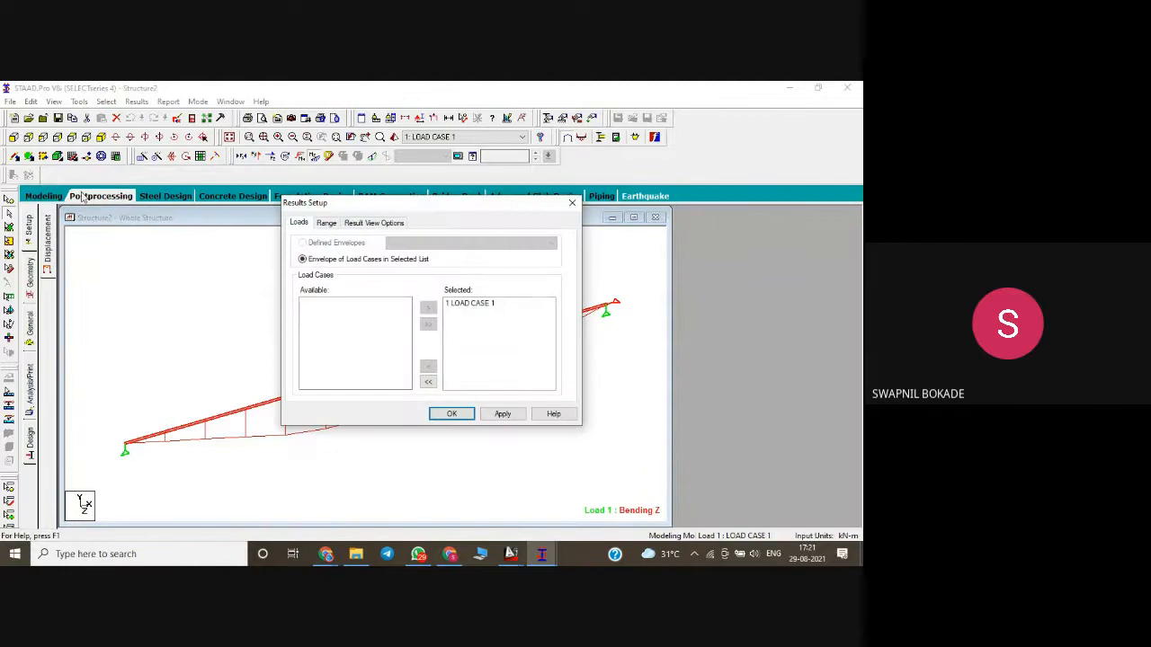
pyautogui.click(451, 414)
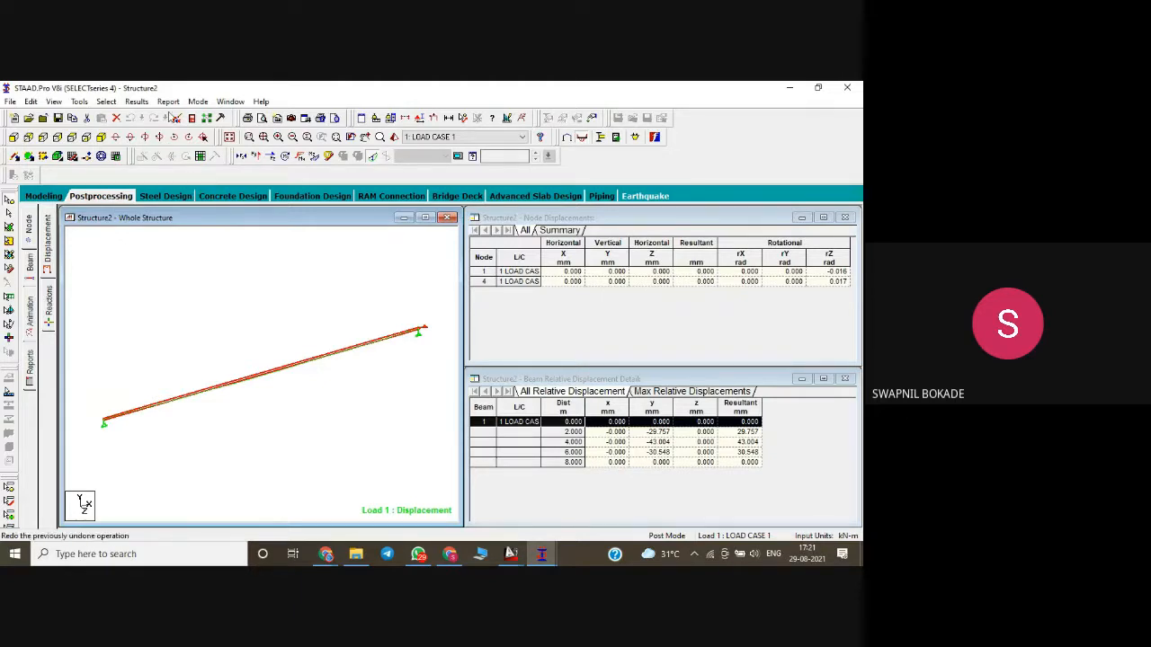
# - Annotate the beam's maximum resultant displacement and enlarge the scale of the deflected shape
pyautogui.click(137, 102)
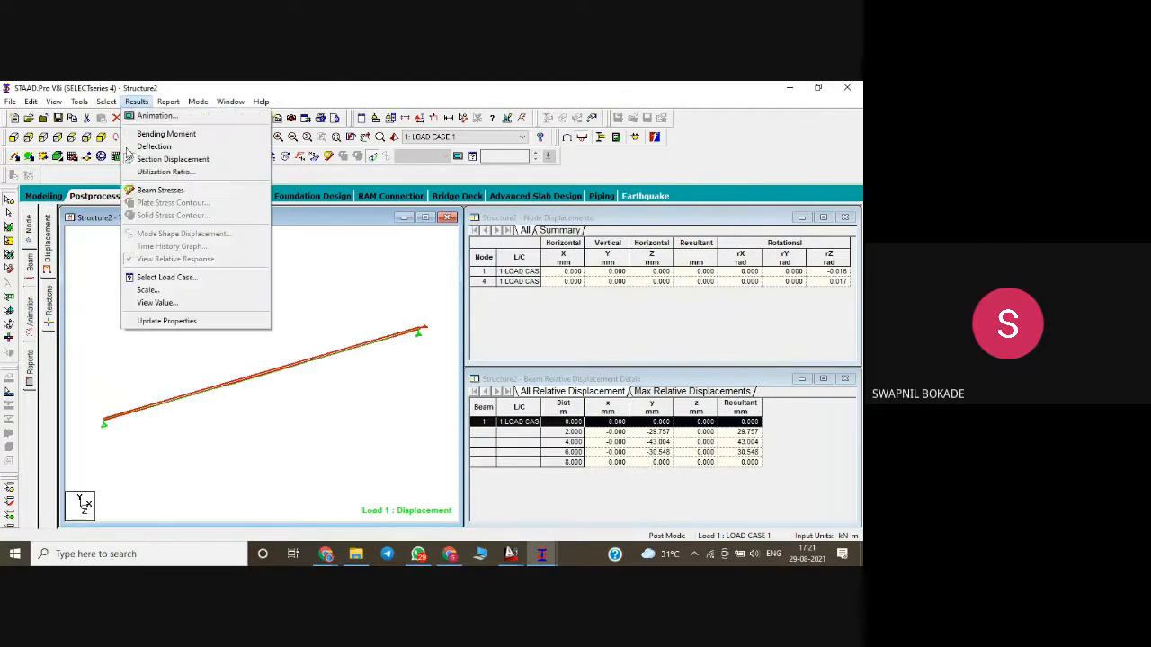
pyautogui.click(157, 302)
pyautogui.click(384, 219)
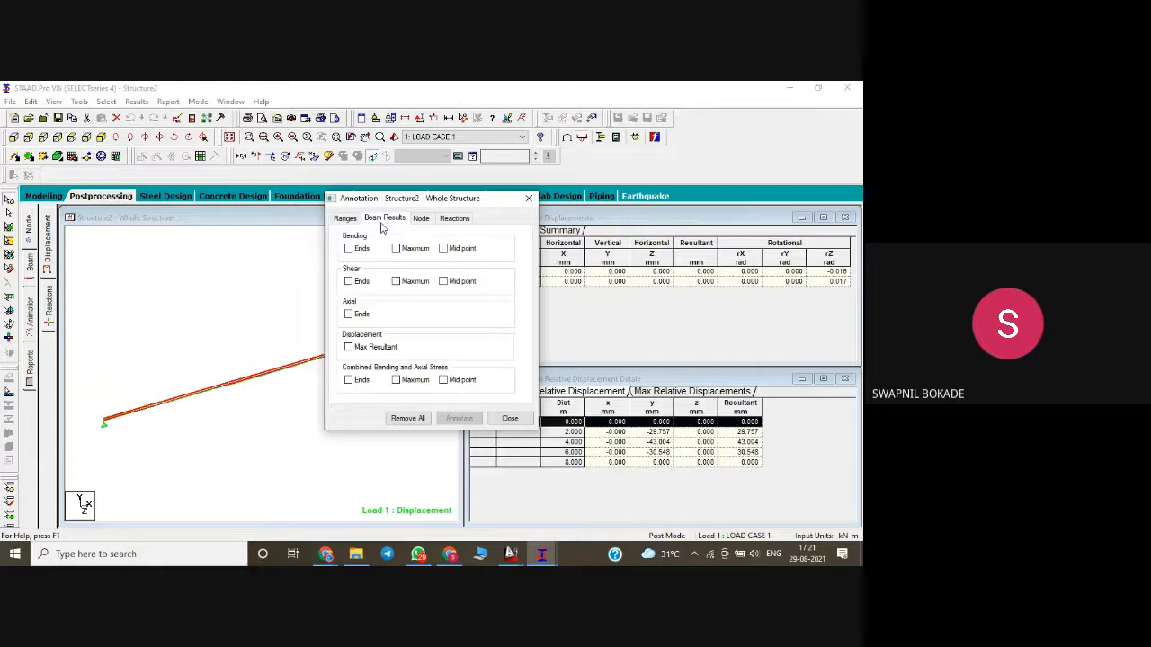
pyautogui.click(366, 349)
pyautogui.click(458, 419)
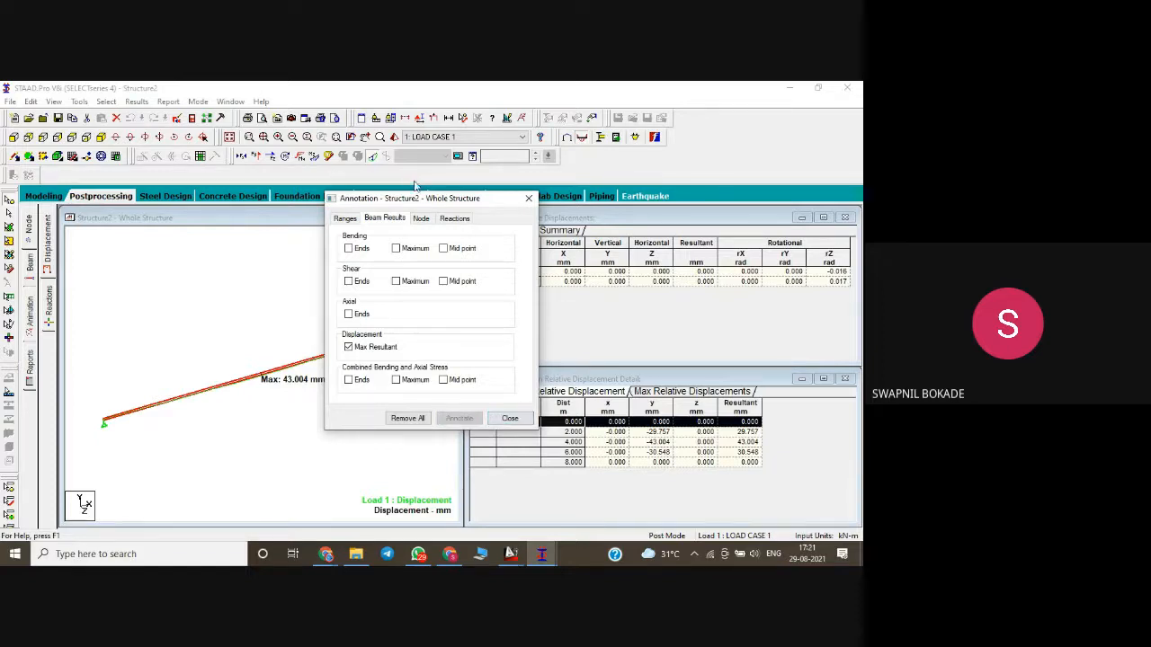
pyautogui.moveTo(419, 199); pyautogui.dragTo(592, 193)
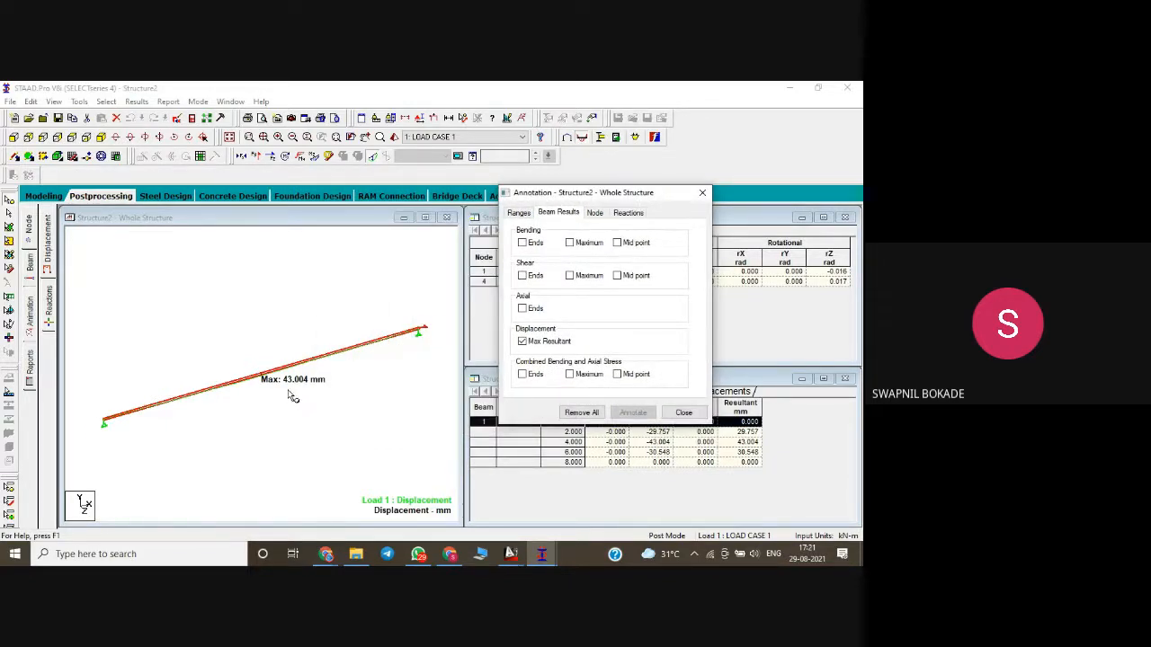
pyautogui.scroll(1, 289, 390)
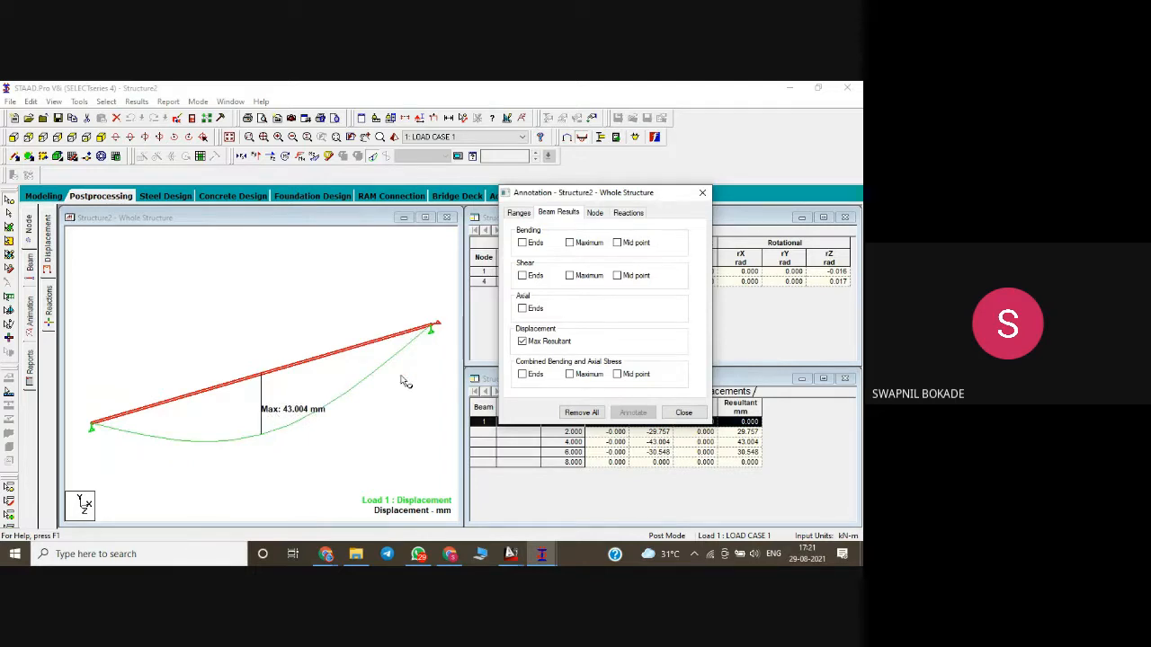
# - Replace the displacement display with the Shear Y and Shear Z diagrams, annotated with end and mid-point shear values
pyautogui.click(523, 342)
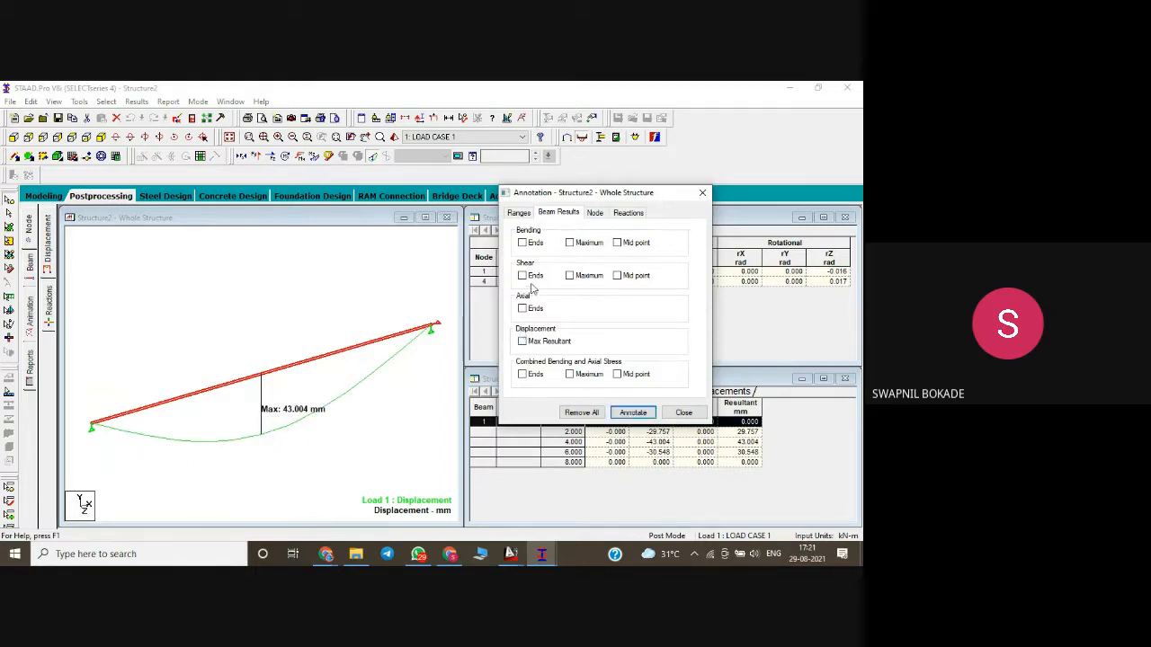
pyautogui.click(522, 276)
pyautogui.click(570, 276)
pyautogui.click(617, 276)
pyautogui.click(369, 158)
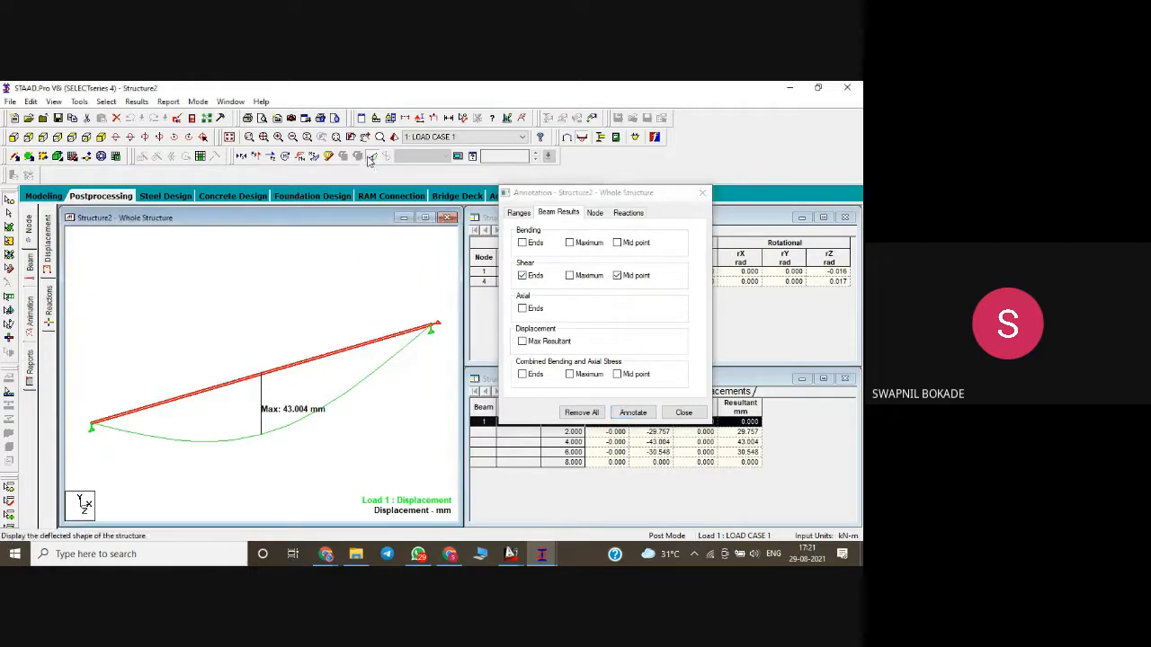
pyautogui.click(271, 158)
pyautogui.click(253, 162)
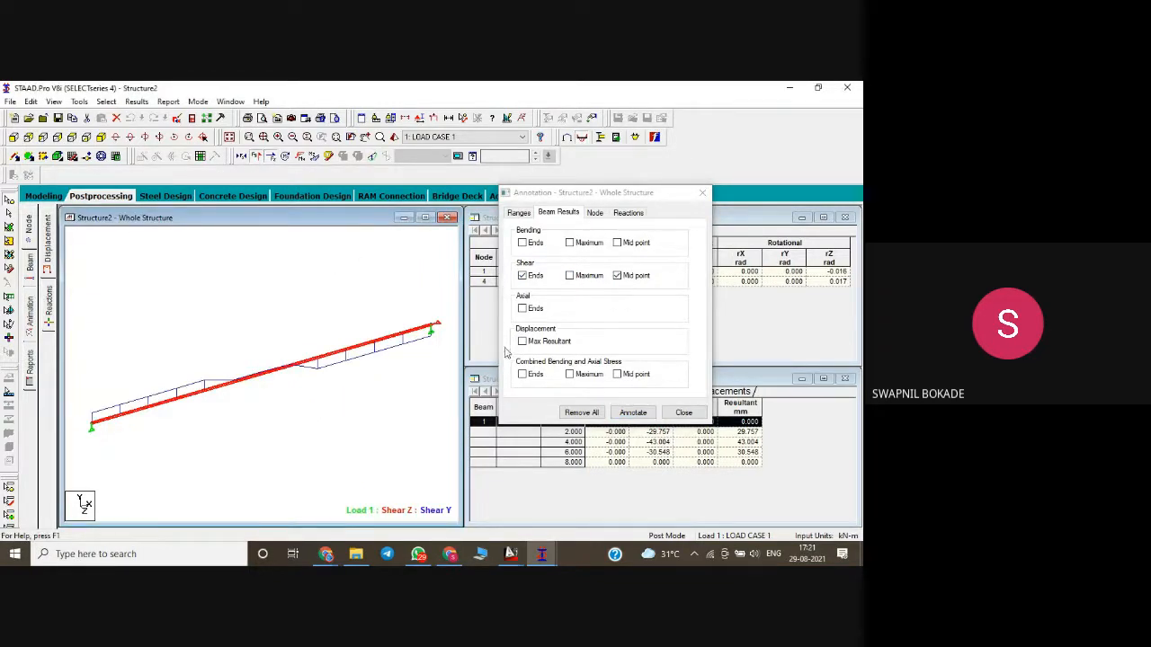
pyautogui.click(632, 412)
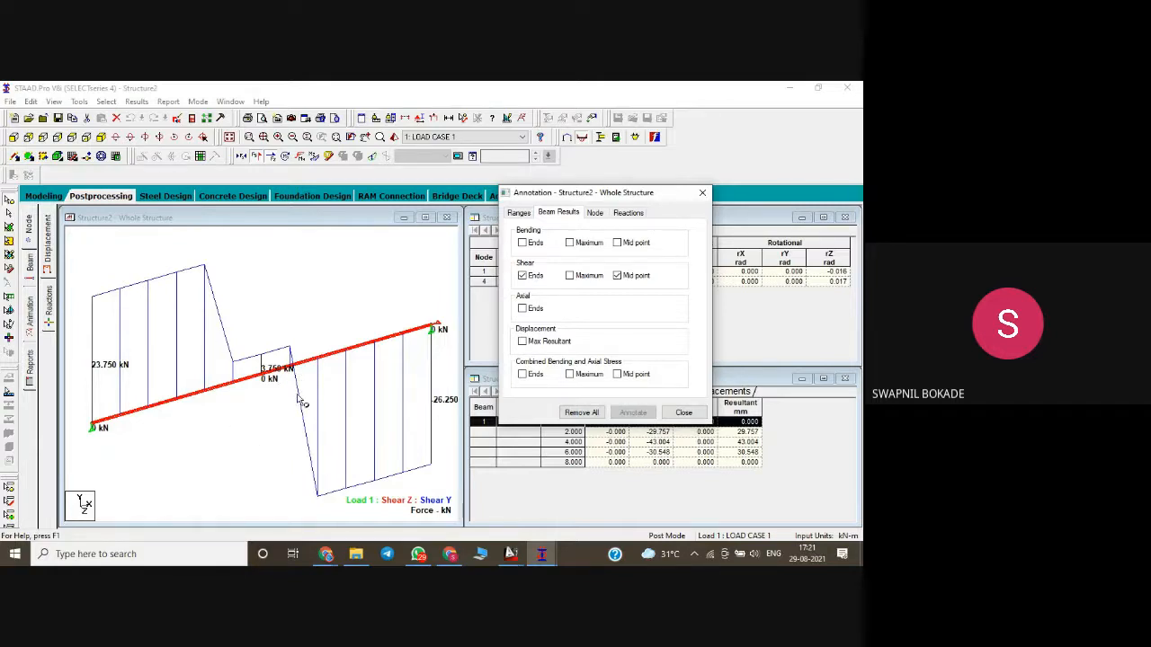
# - Display the Bending Z diagram in place of shear, annotated with the end and mid-point bending values, and close the annotation settings
pyautogui.click(522, 243)
pyautogui.click(570, 243)
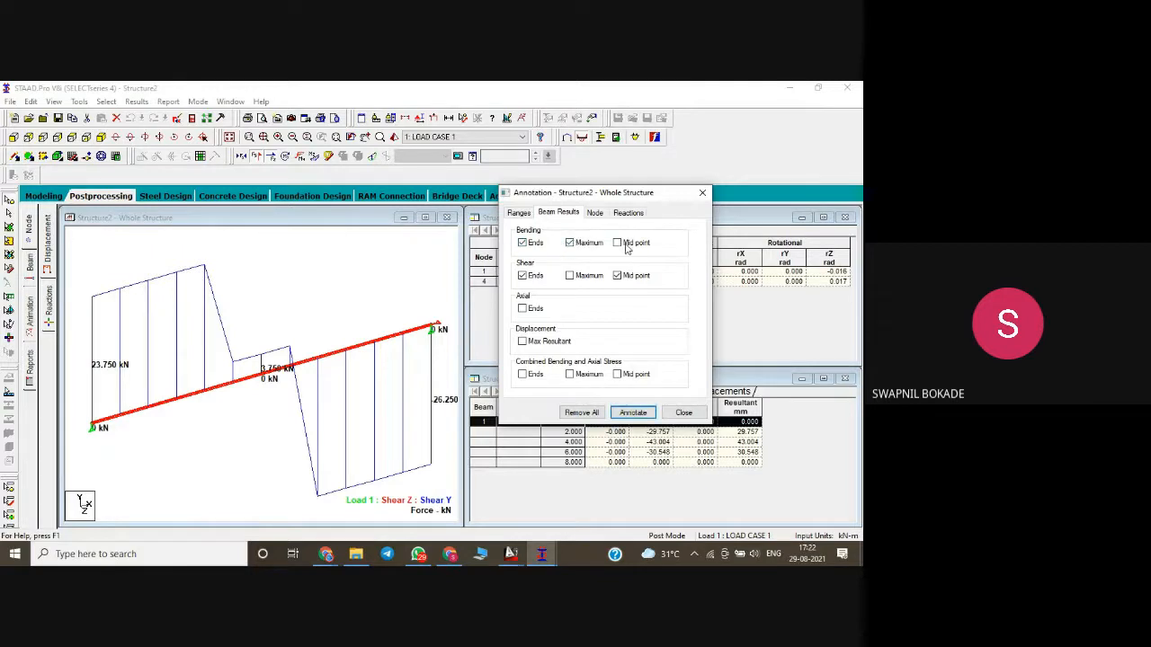
pyautogui.click(570, 243)
pyautogui.click(617, 242)
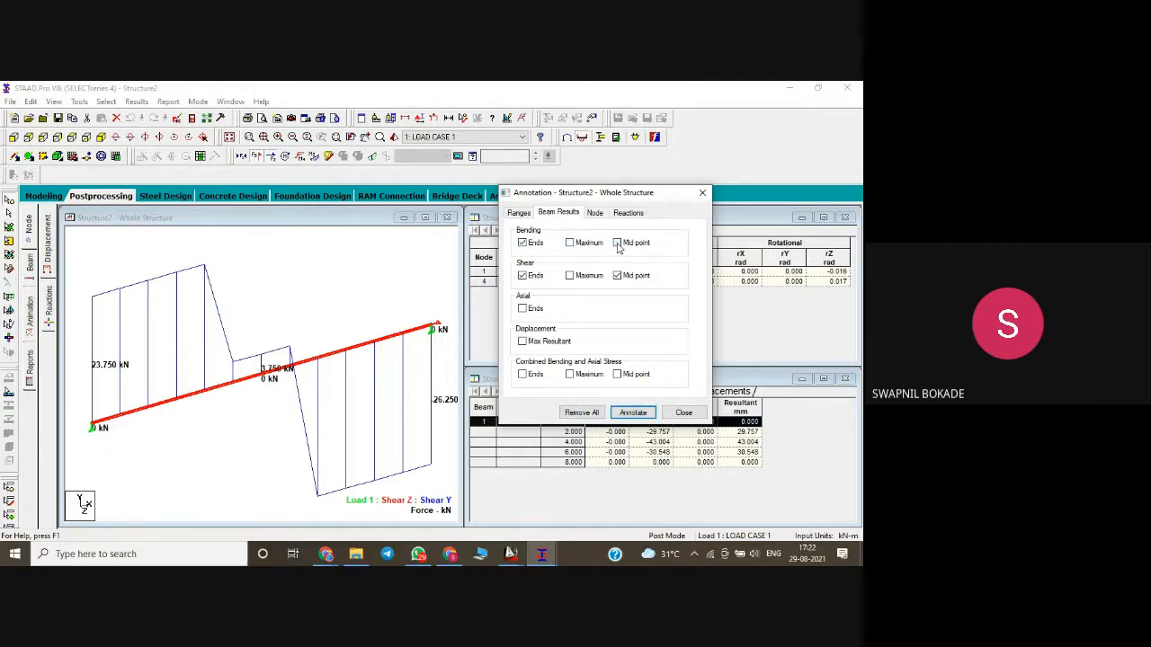
pyautogui.click(632, 412)
pyautogui.click(686, 337)
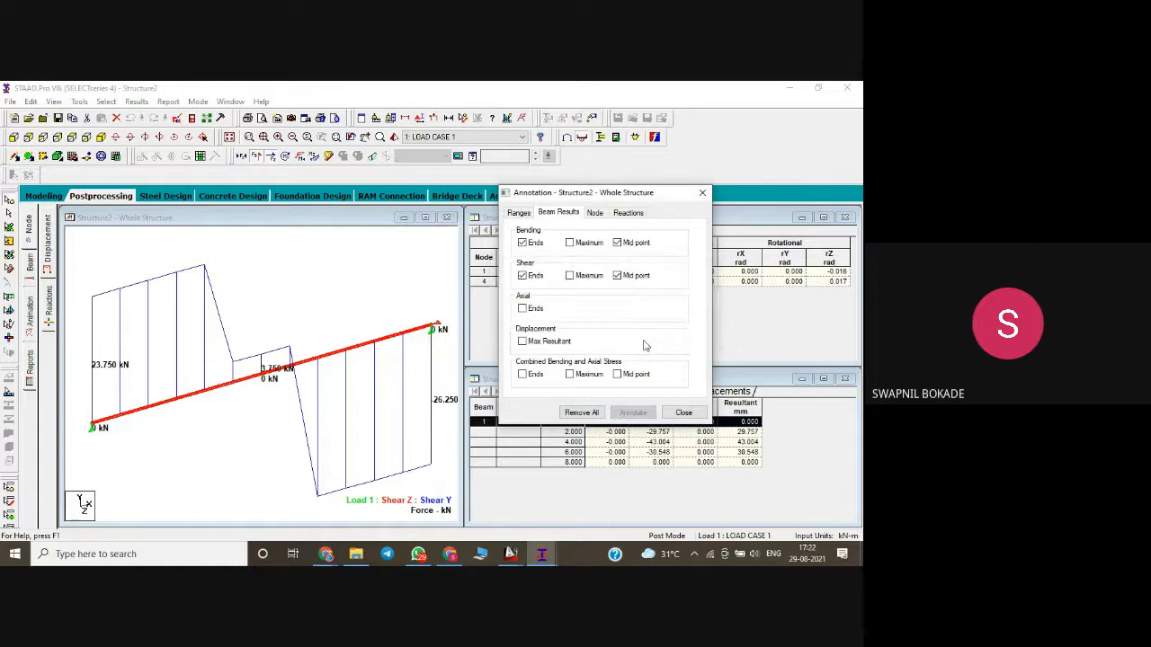
pyautogui.click(256, 155)
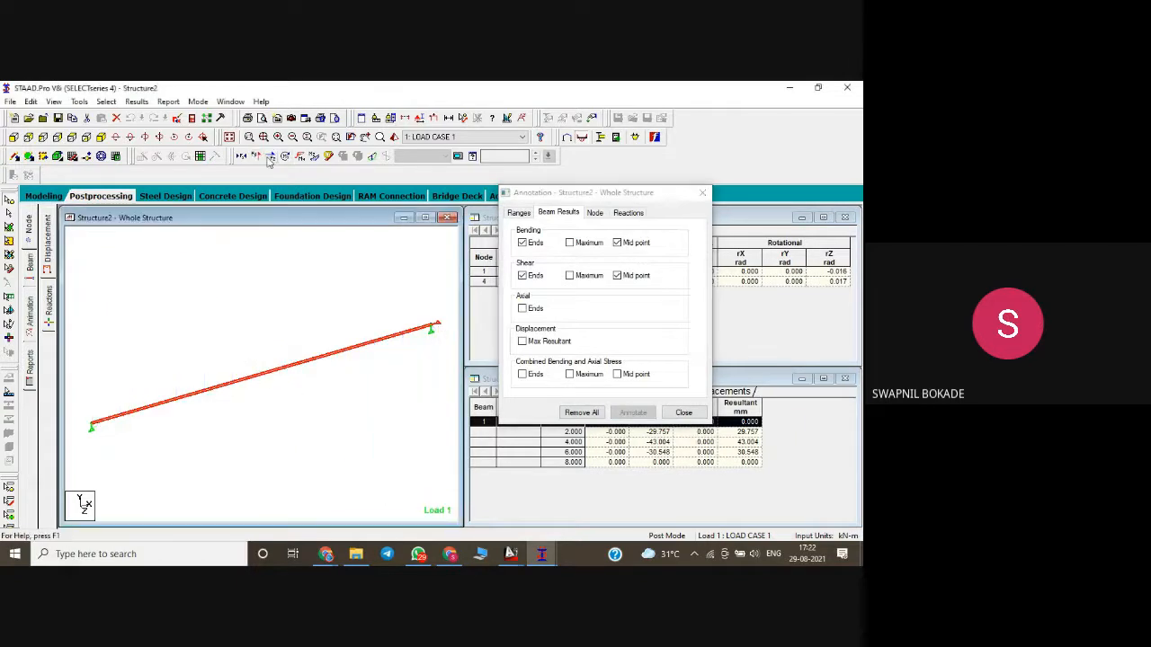
pyautogui.click(316, 158)
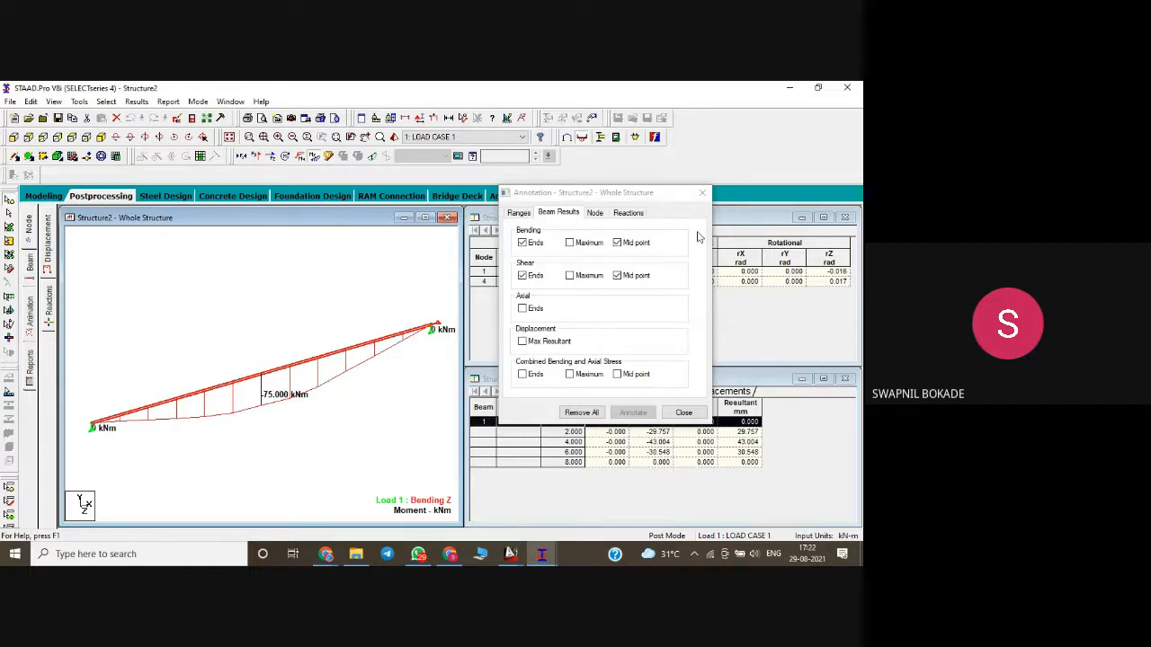
pyautogui.click(702, 192)
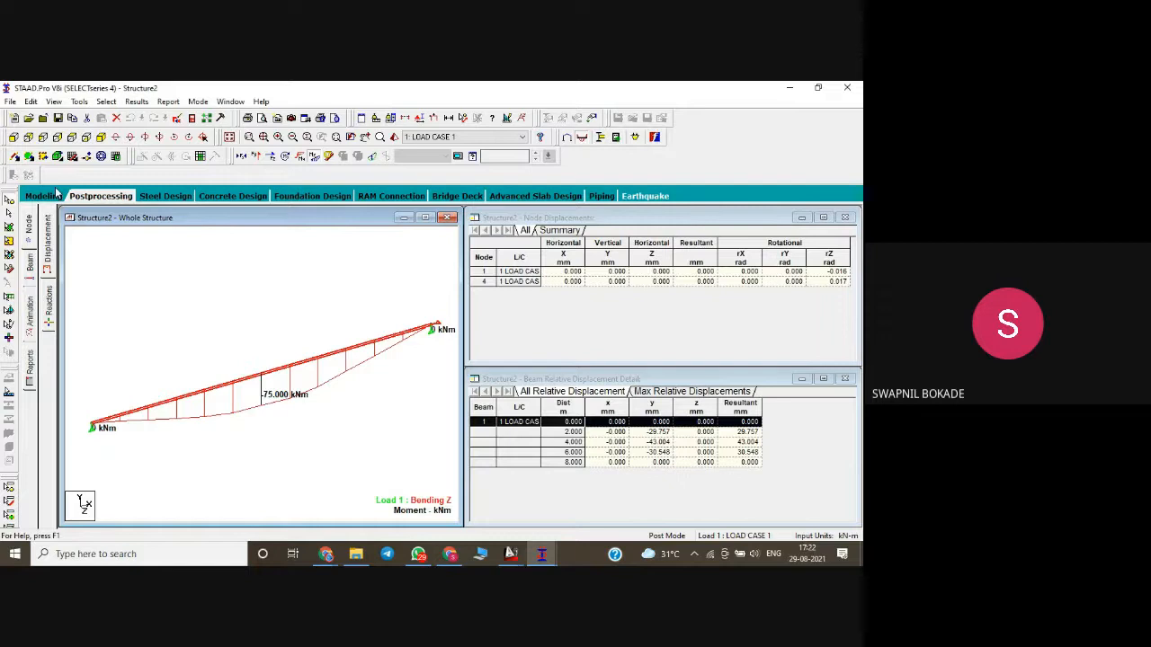
# - Create a new Plane structure file named FIXED BEAM, starting with the Add Beam option
pyautogui.click(10, 102)
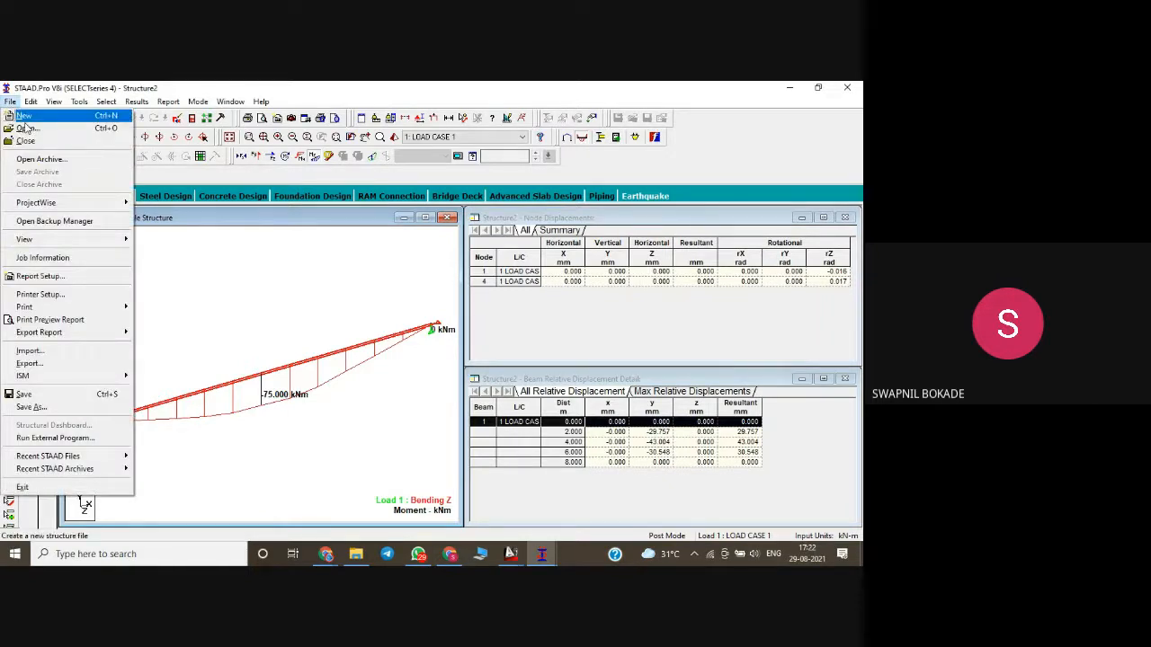
pyautogui.click(24, 117)
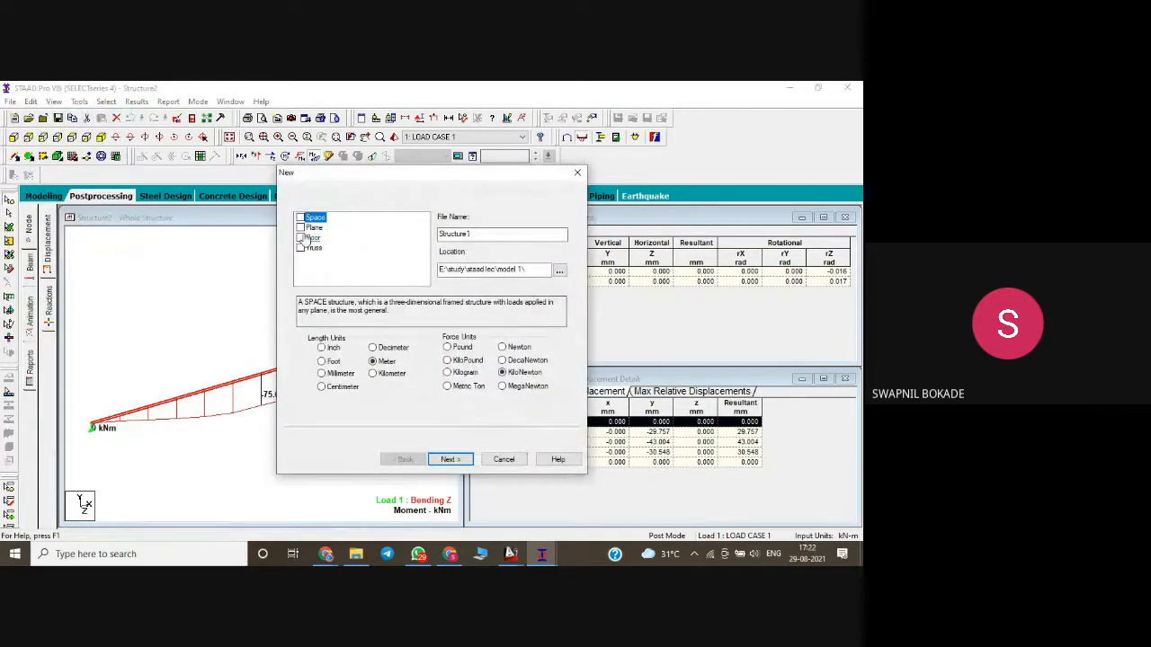
pyautogui.click(311, 238)
pyautogui.click(302, 228)
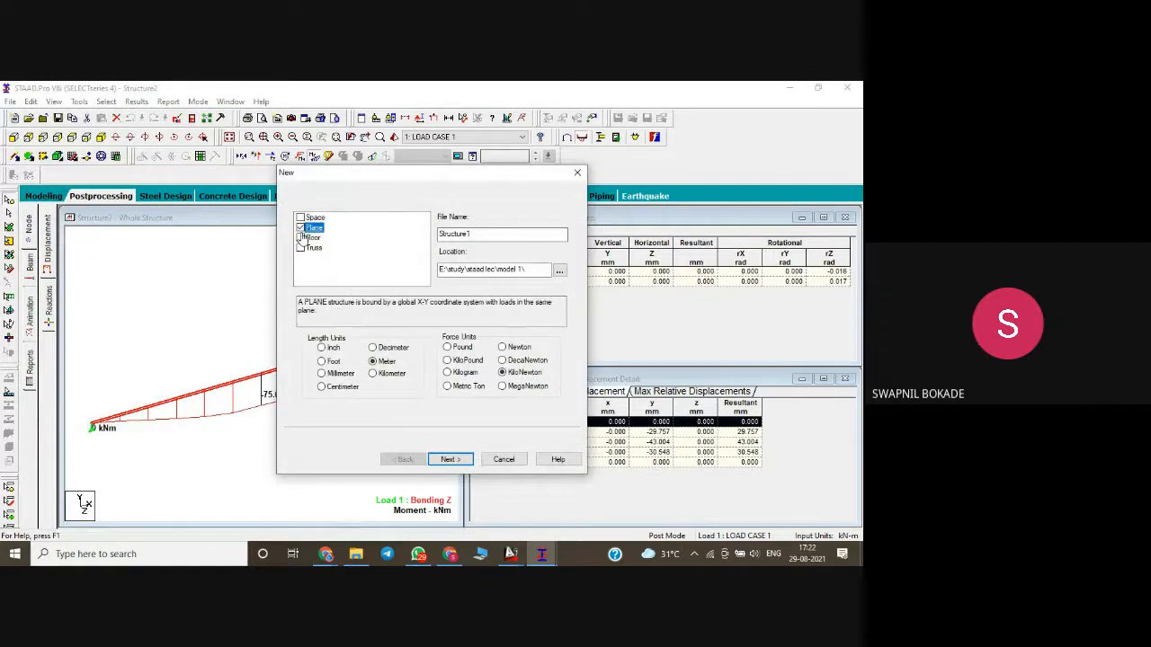
pyautogui.doubleClick(487, 235)
pyautogui.write('Fl')
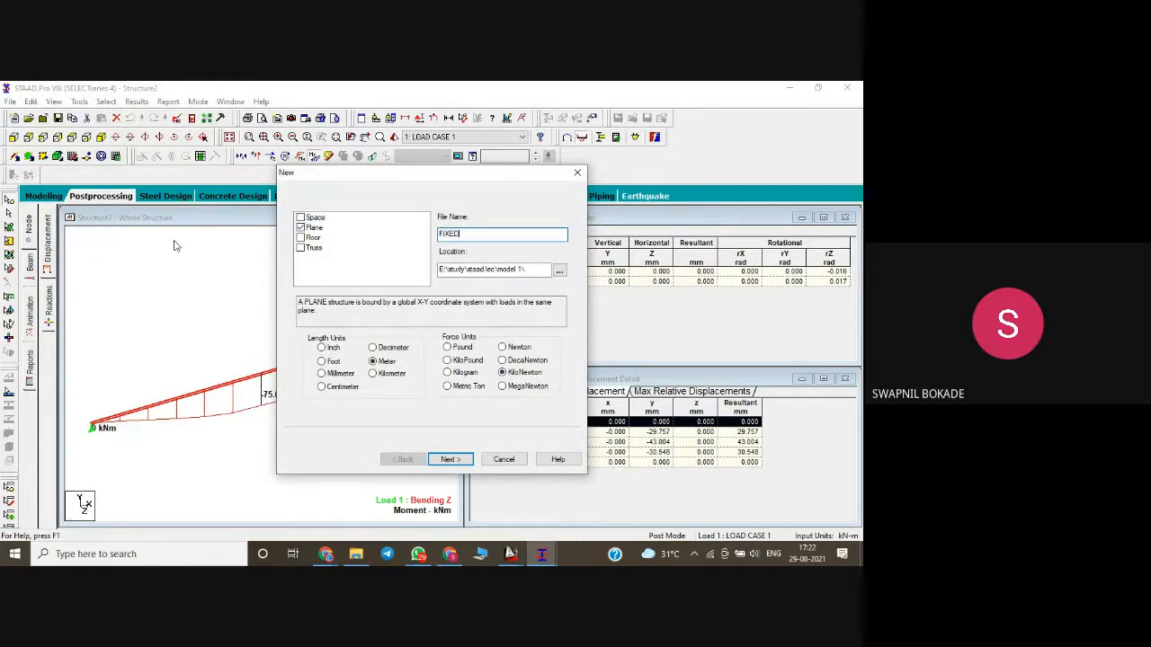
pyautogui.press('Return')
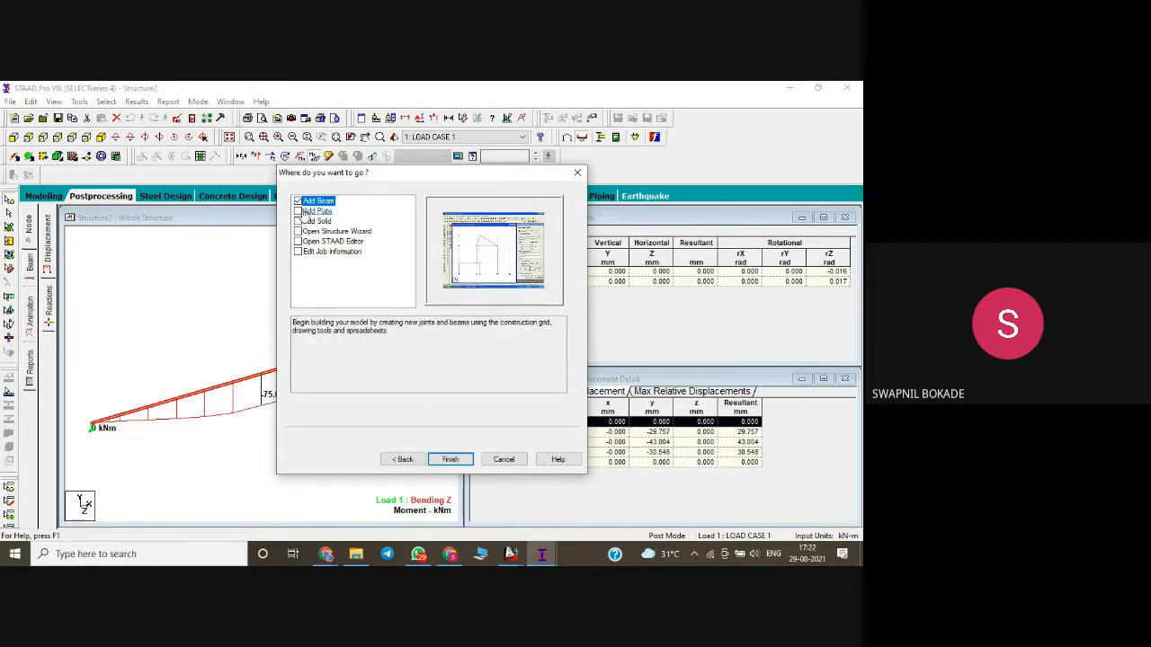
pyautogui.click(452, 461)
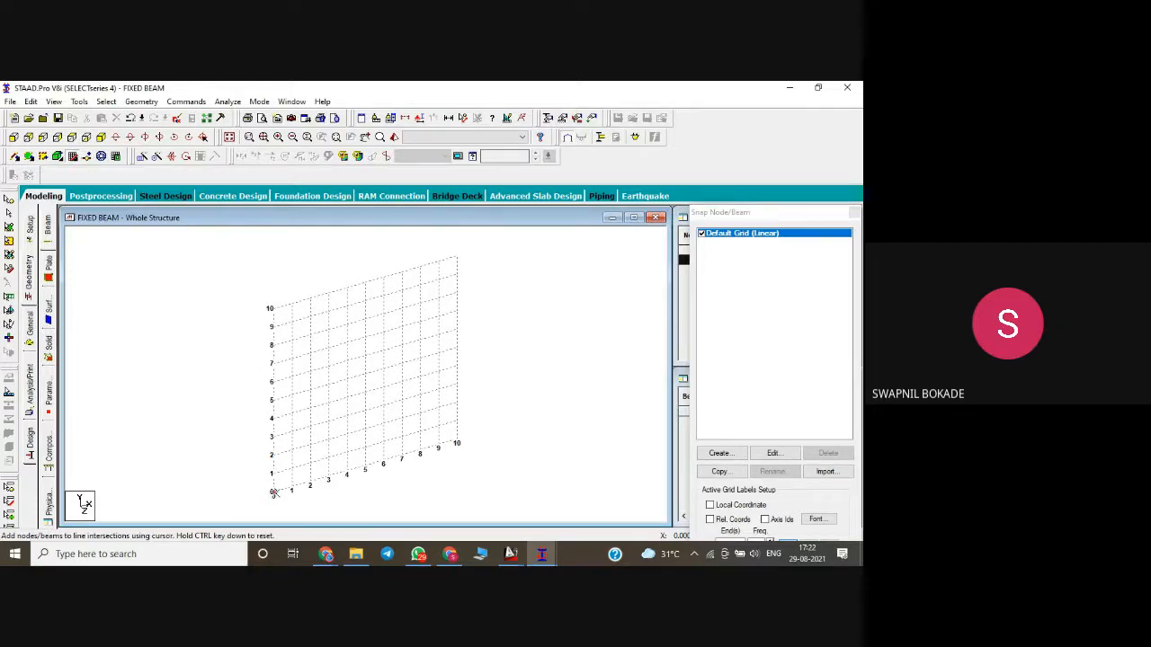
# - Draw a 7 m beam along the X axis from the grid origin and check its geometry details
pyautogui.click(273, 493)
pyautogui.click(401, 456)
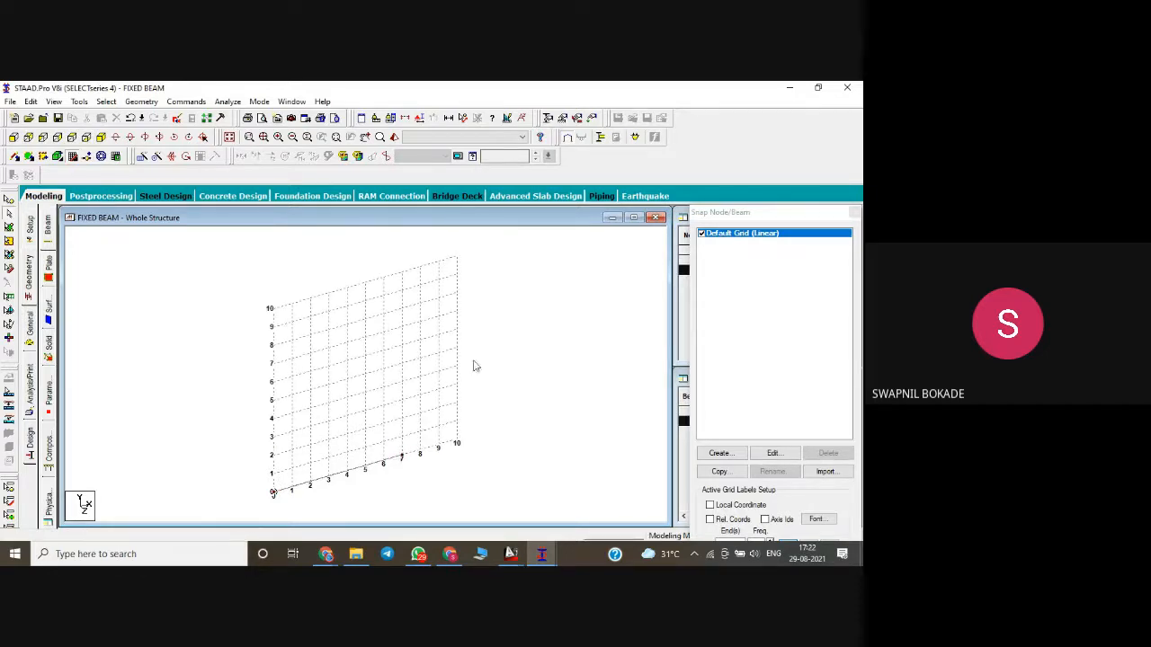
pyautogui.click(853, 212)
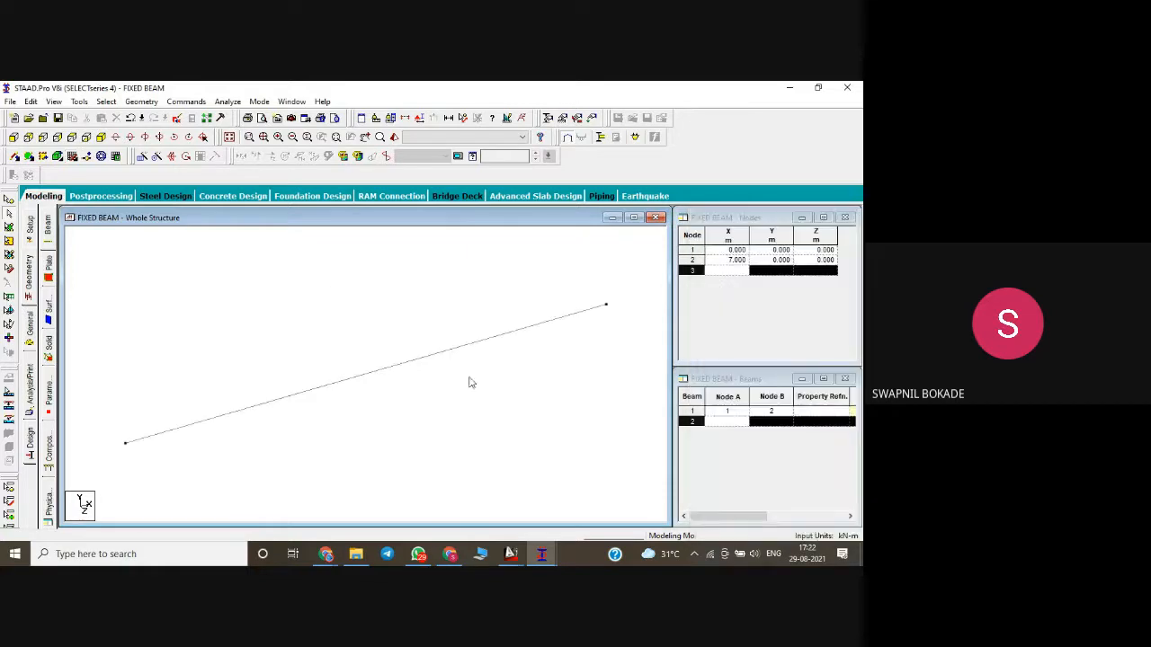
pyautogui.doubleClick(341, 383)
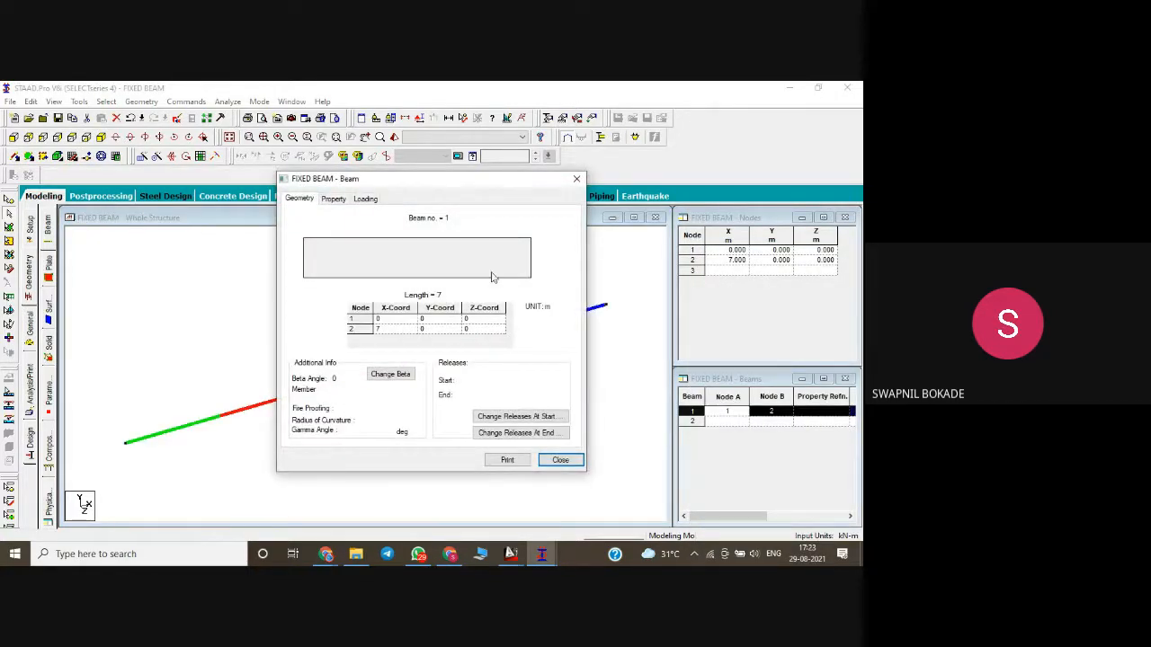
pyautogui.click(577, 178)
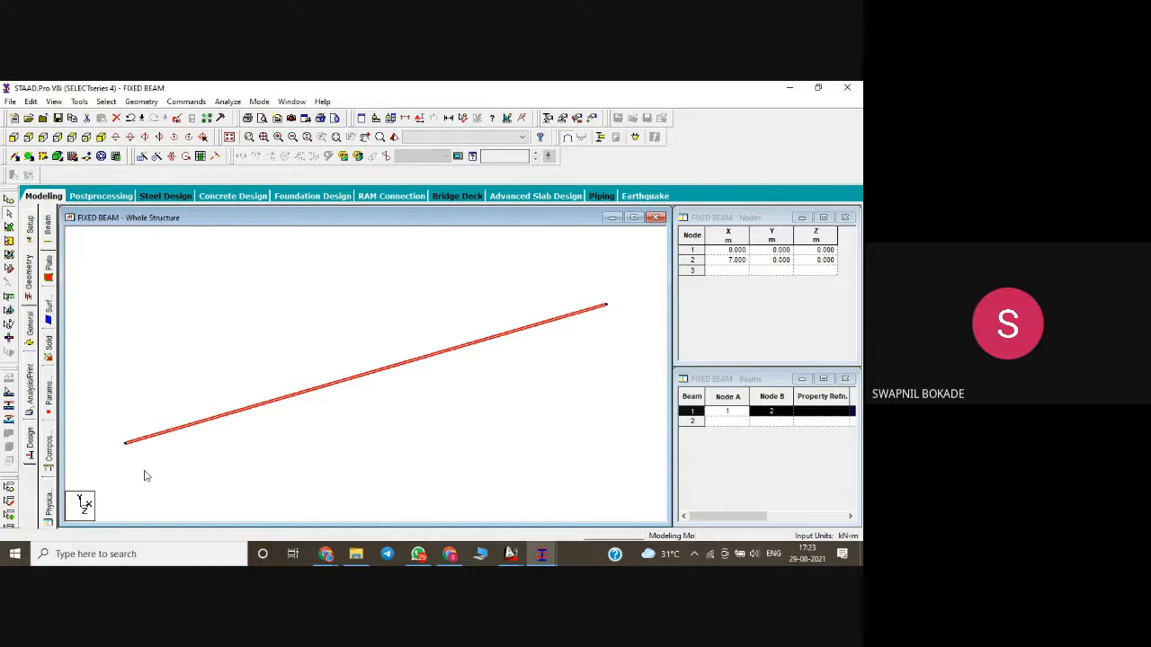
pyautogui.click(250, 380)
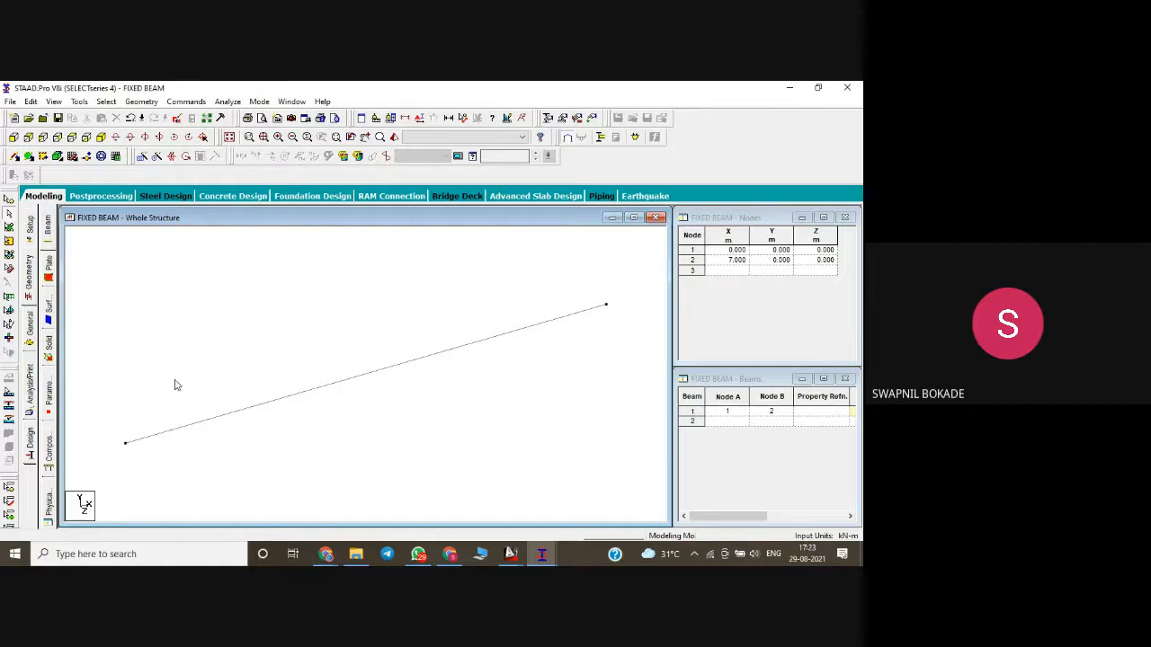
# - Define a rectangular CONCRETE section with YD 0.3 m and ZD 0.23 m
pyautogui.click(31, 329)
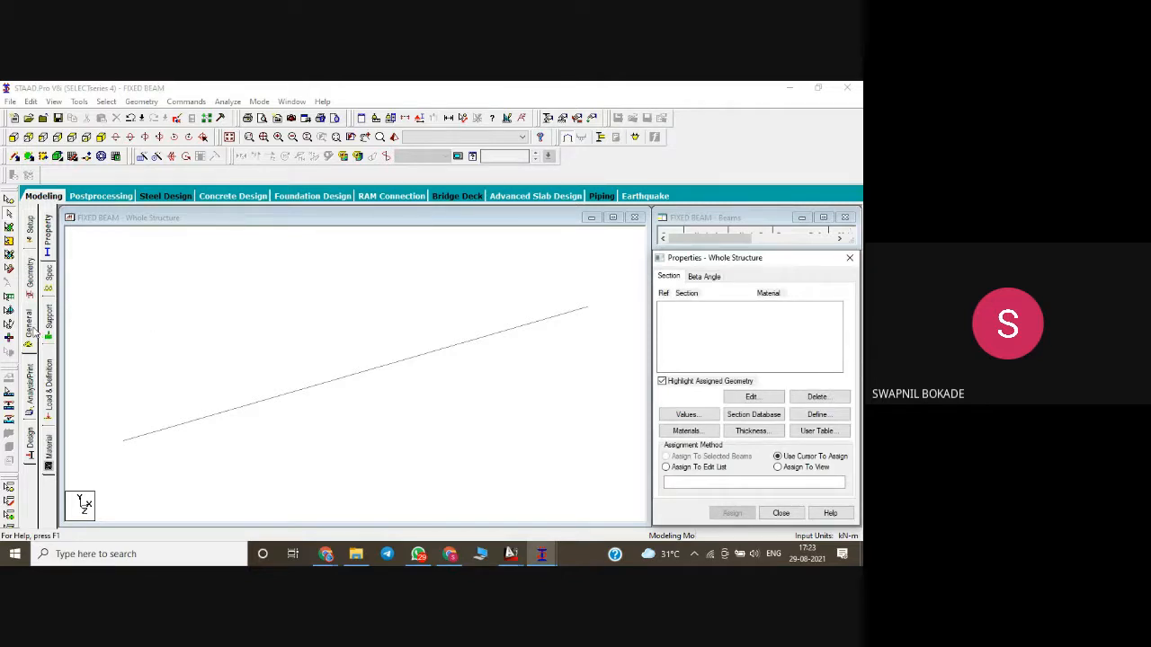
pyautogui.click(51, 232)
pyautogui.click(818, 414)
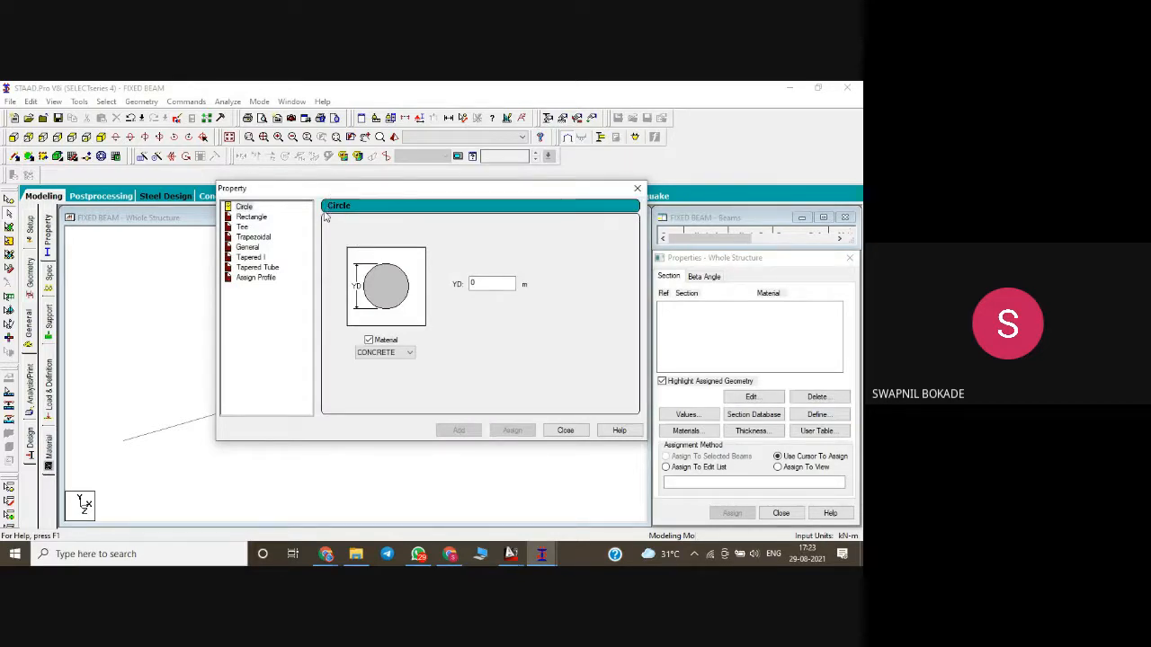
pyautogui.click(261, 217)
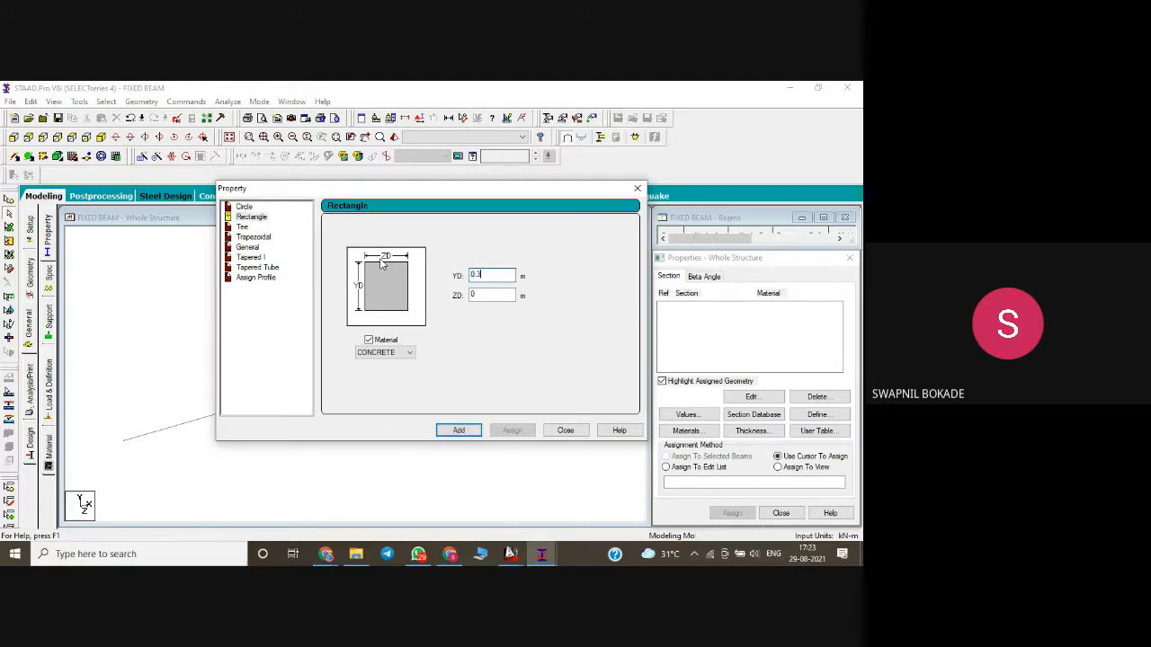
pyautogui.write('0.3')
pyautogui.press('Tab')
pyautogui.write('0.23')
pyautogui.click(460, 431)
pyautogui.click(565, 431)
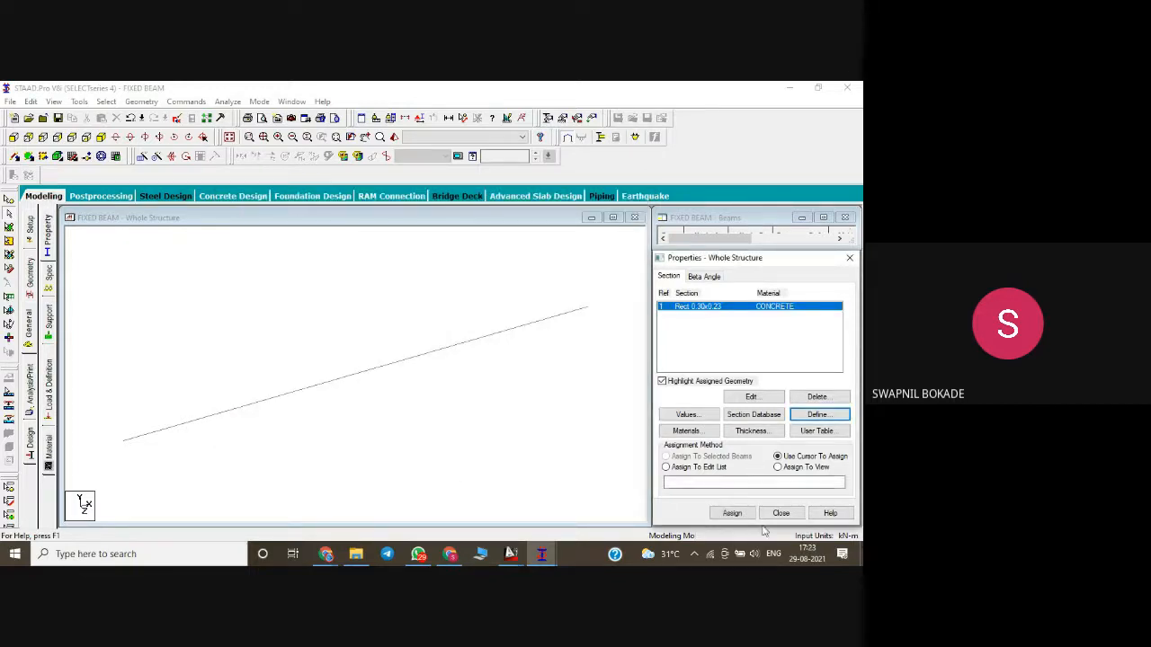
# - Assign the rectangular 0.30x0.23 concrete section to the beam using the Assign To View method
pyautogui.click(732, 513)
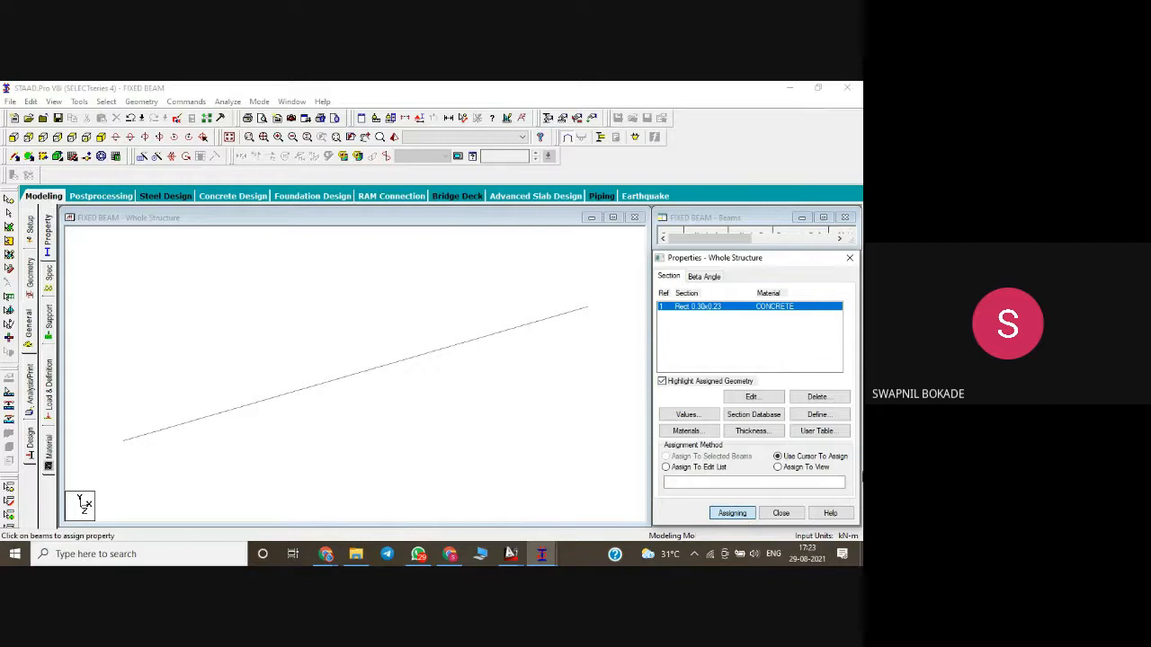
pyautogui.click(779, 467)
pyautogui.click(732, 514)
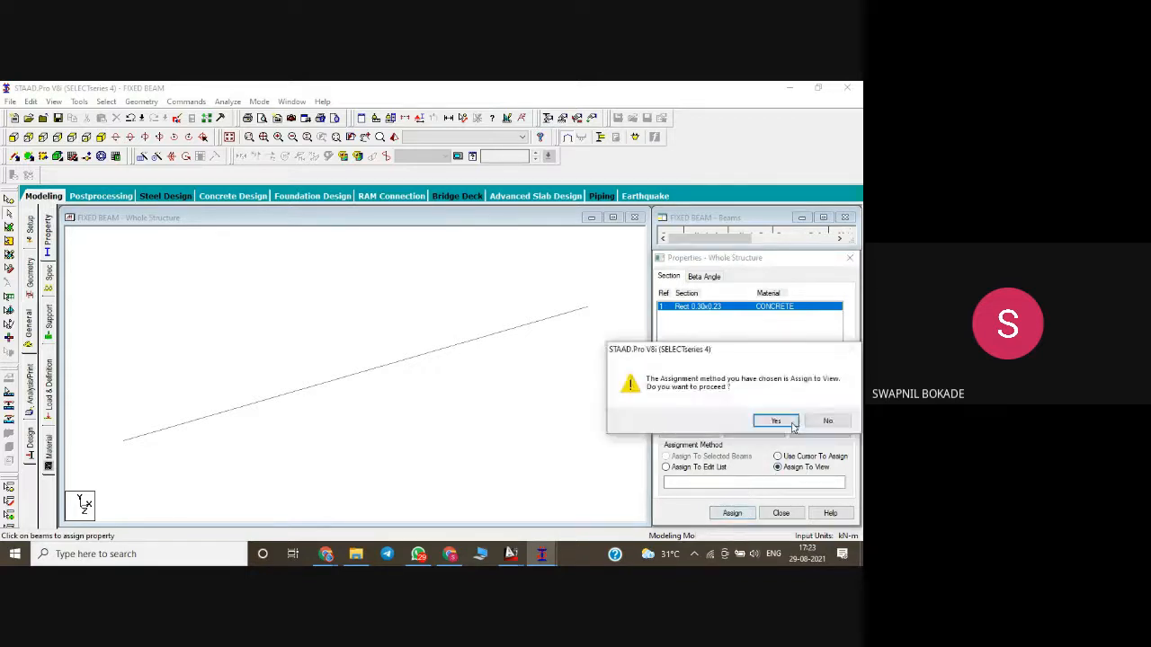
pyautogui.click(771, 419)
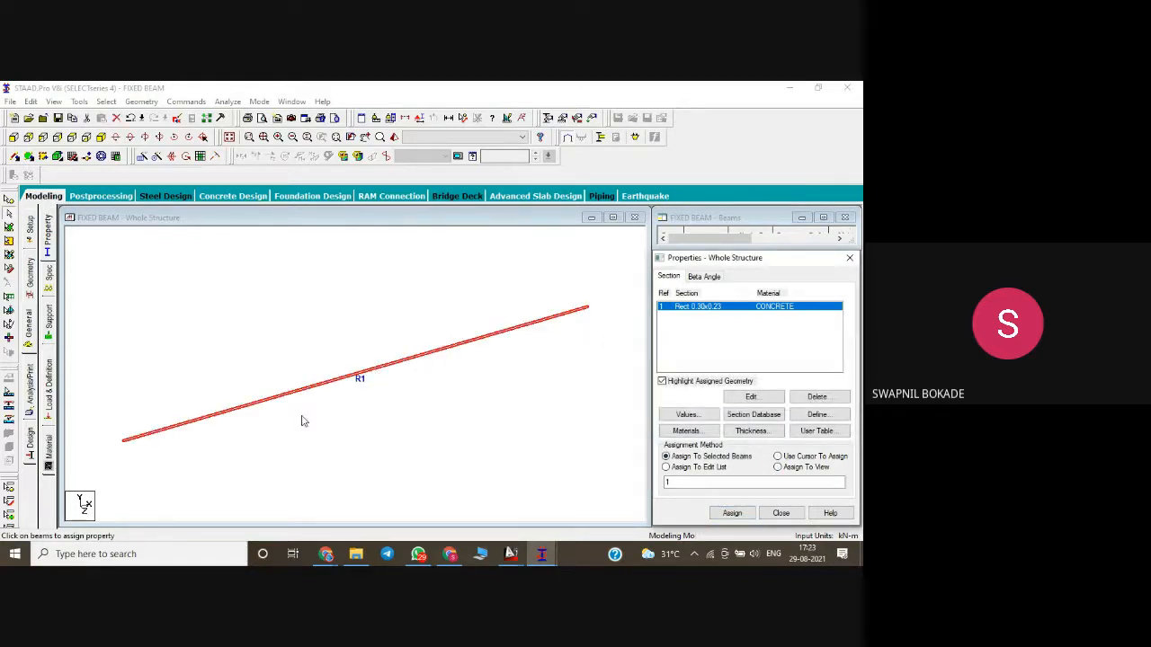
# - Create a Fixed But support with FZ, MX and MY released
pyautogui.click(49, 321)
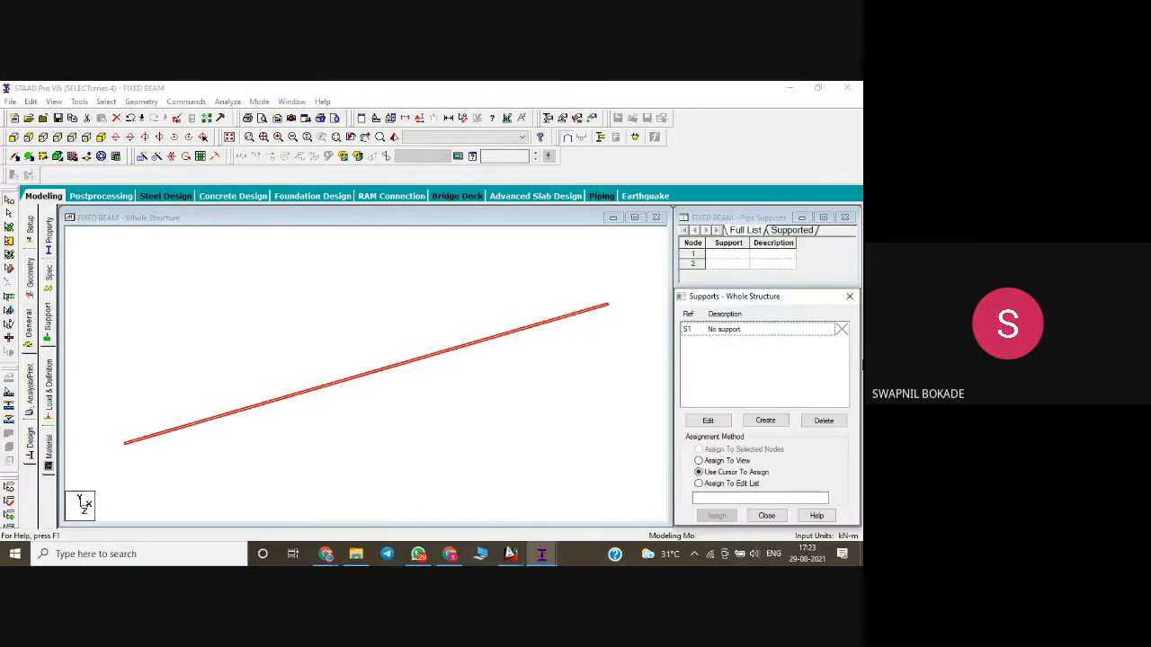
pyautogui.click(765, 421)
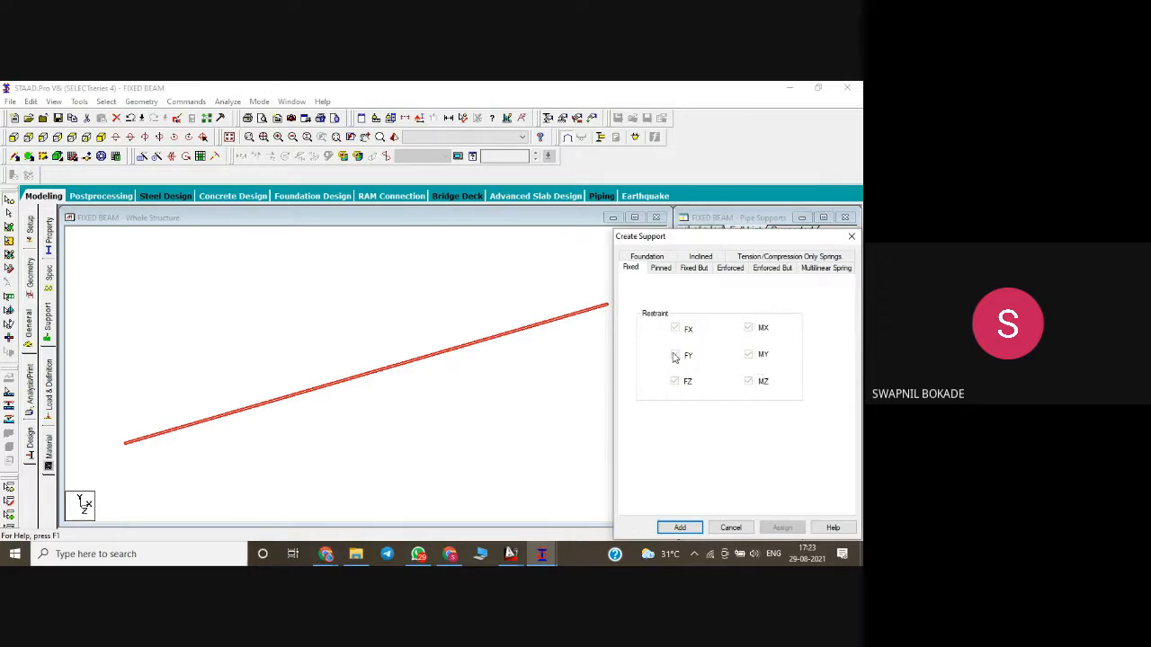
pyautogui.click(665, 268)
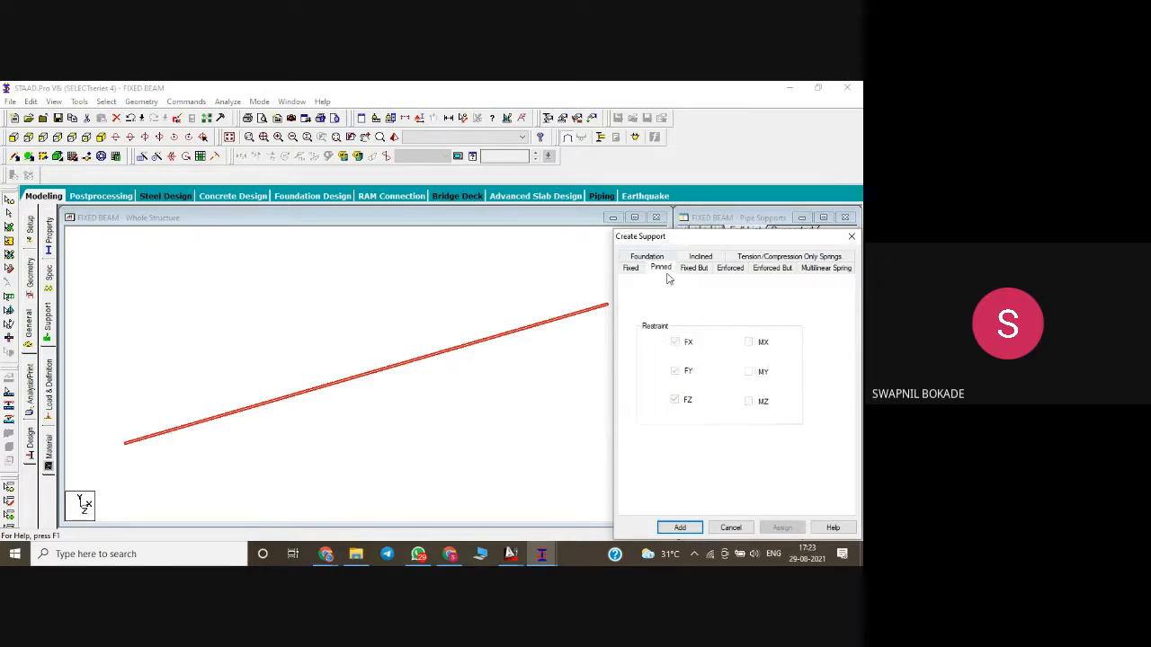
pyautogui.click(693, 269)
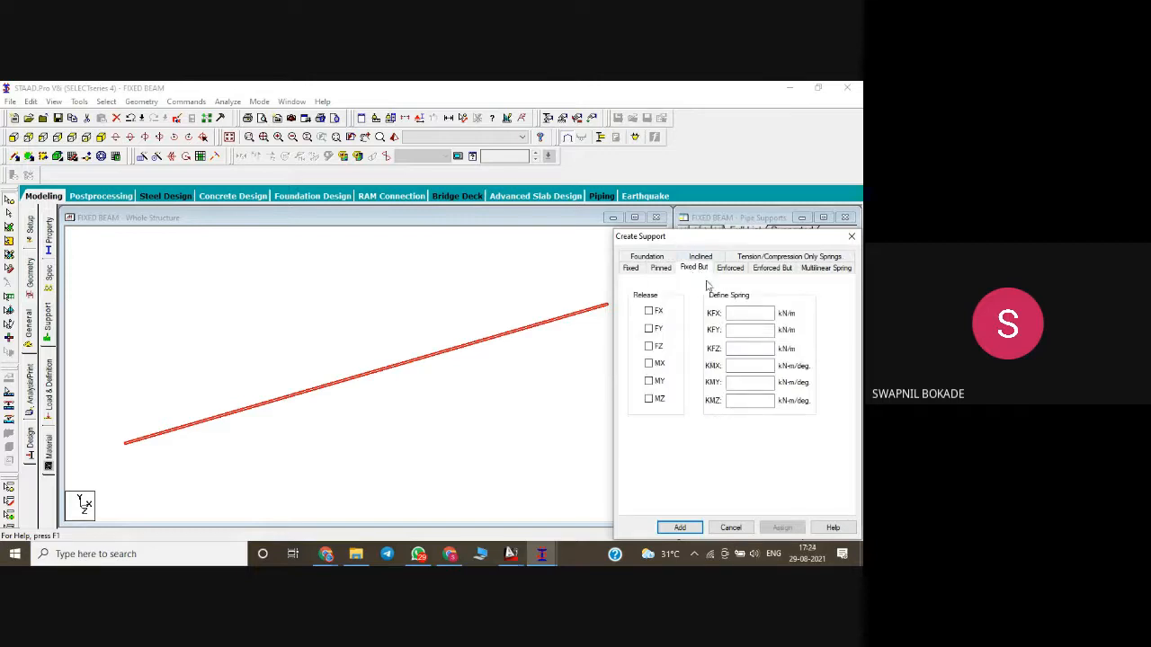
pyautogui.click(649, 347)
pyautogui.click(651, 364)
pyautogui.click(651, 382)
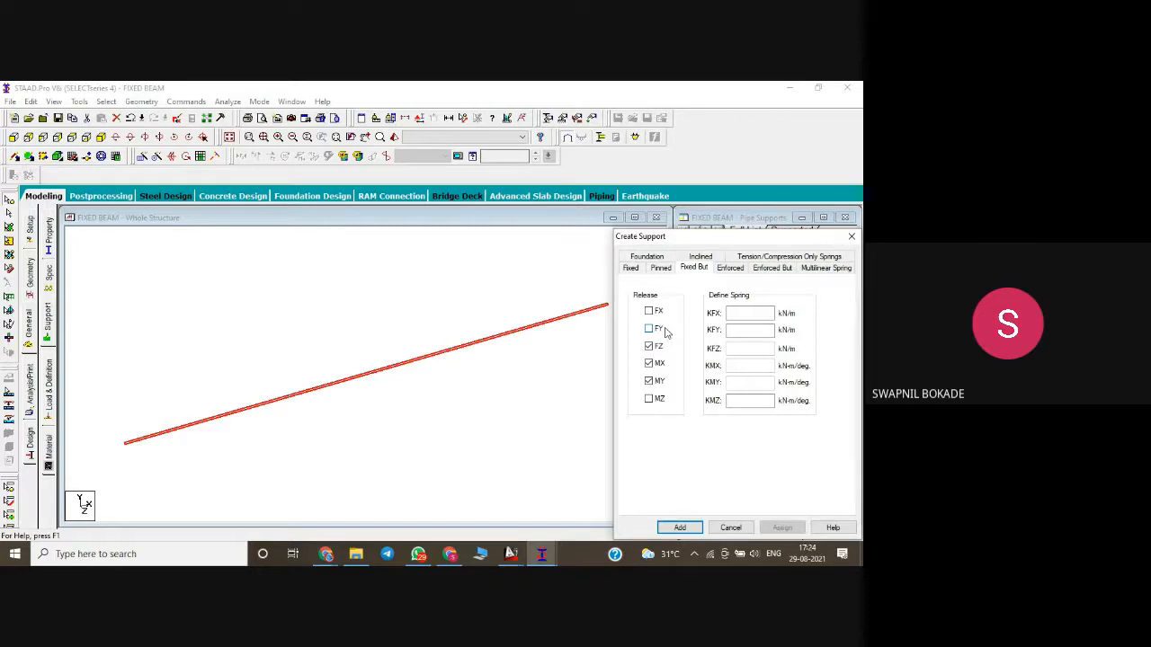
pyautogui.click(681, 527)
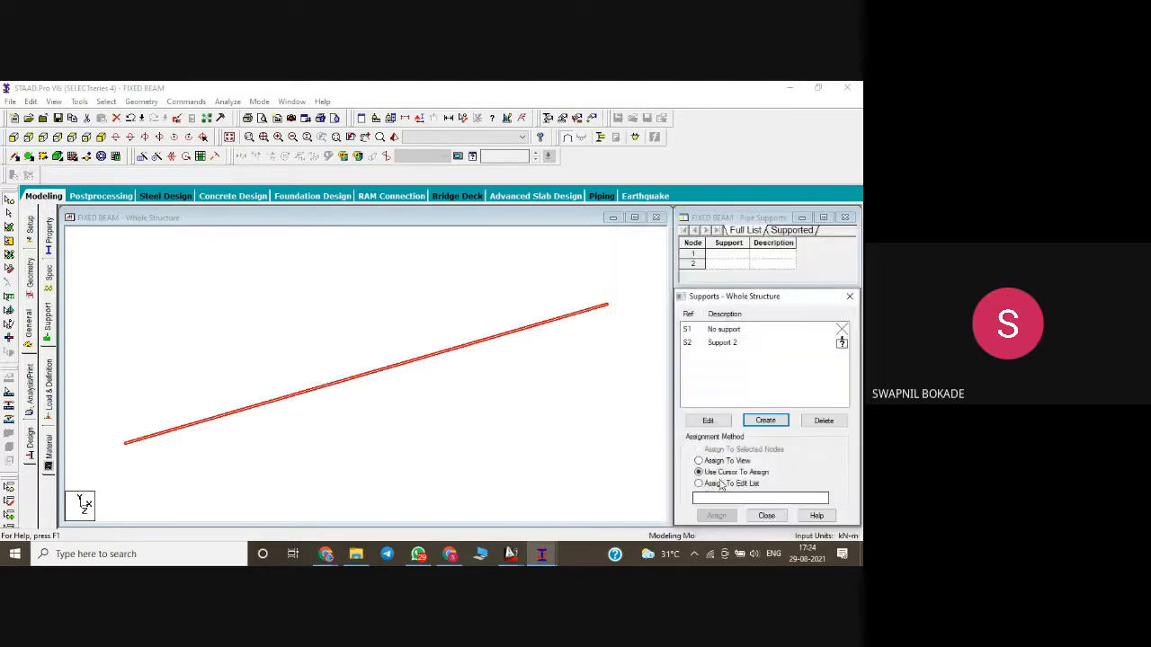
# - Assign the Fixed But support to both end nodes of the beam
pyautogui.click(725, 342)
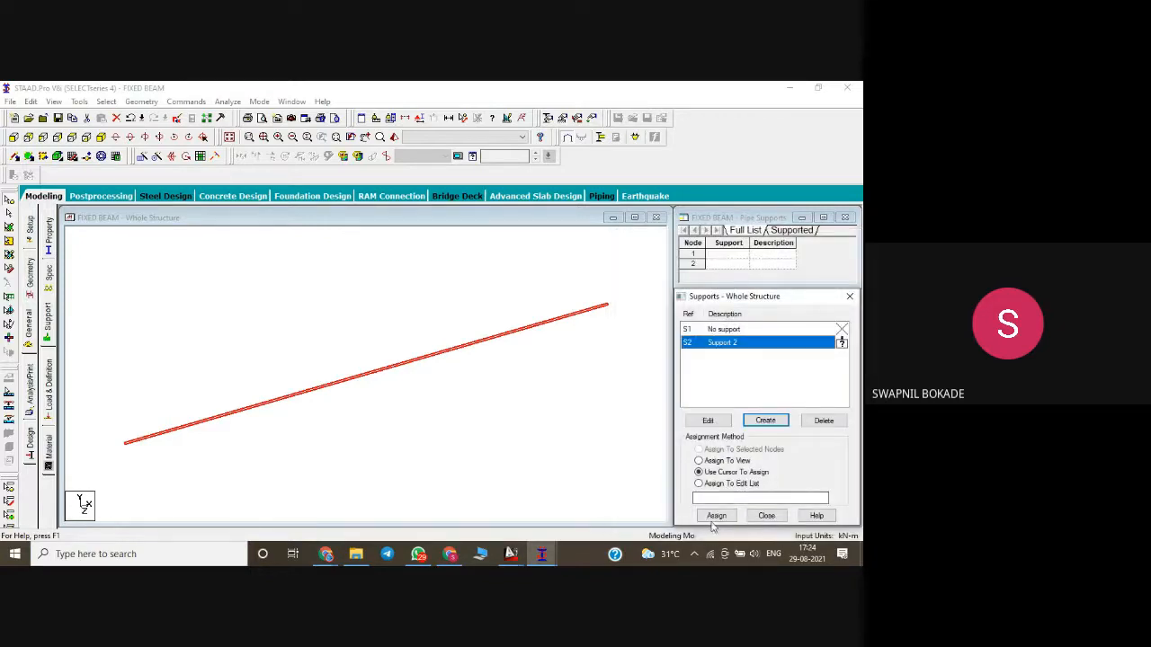
pyautogui.click(717, 515)
pyautogui.click(605, 306)
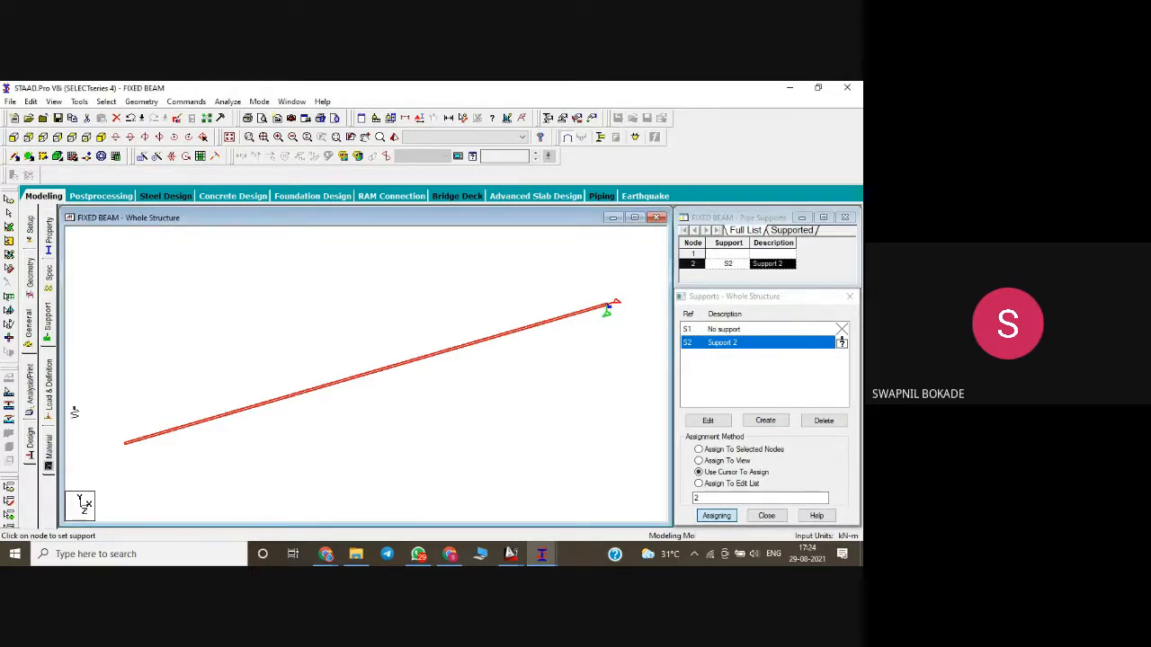
pyautogui.click(125, 446)
# - Create a Fixed support and assign it to node 2 at the beam's far end
pyautogui.click(764, 421)
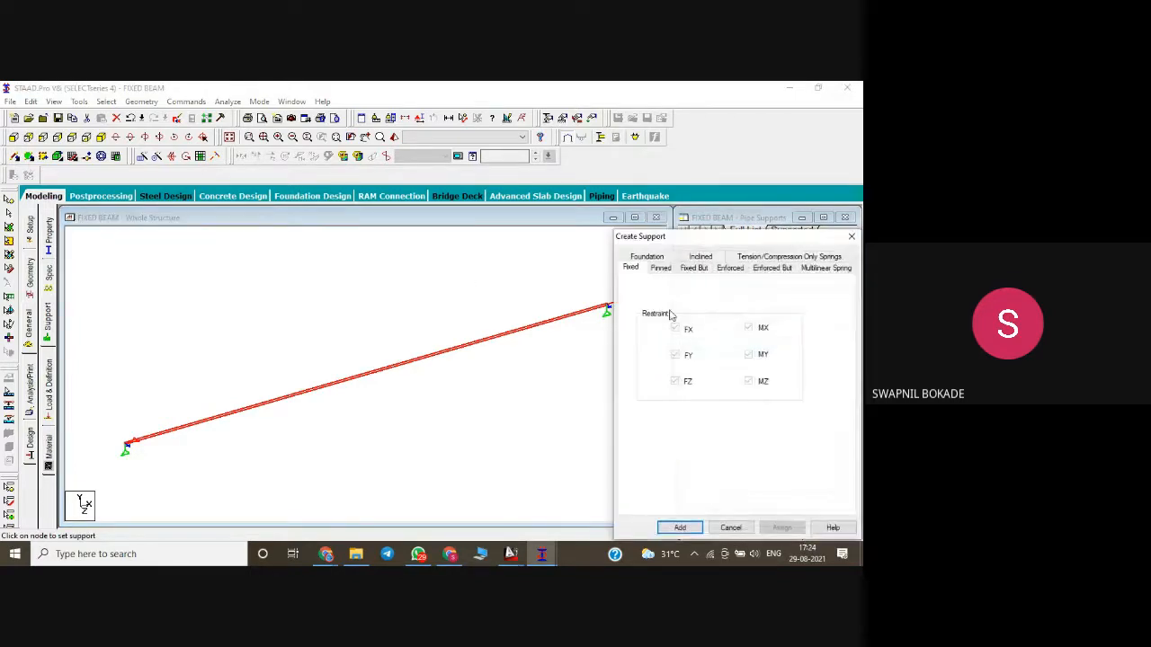
pyautogui.click(681, 528)
pyautogui.click(722, 355)
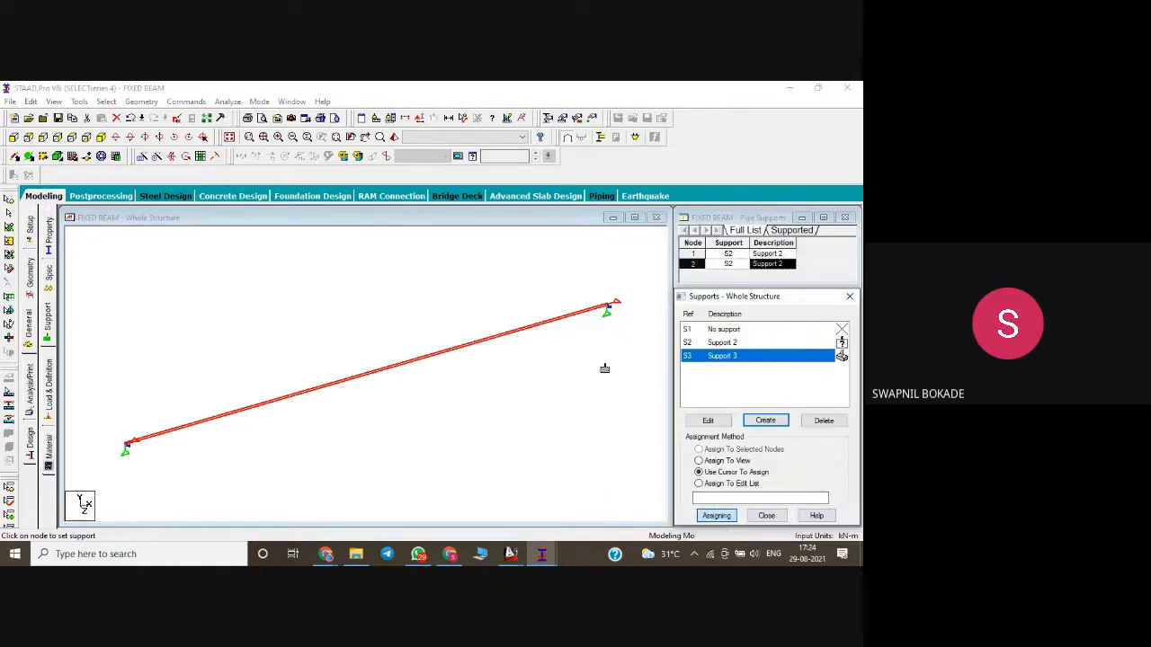
pyautogui.click(608, 308)
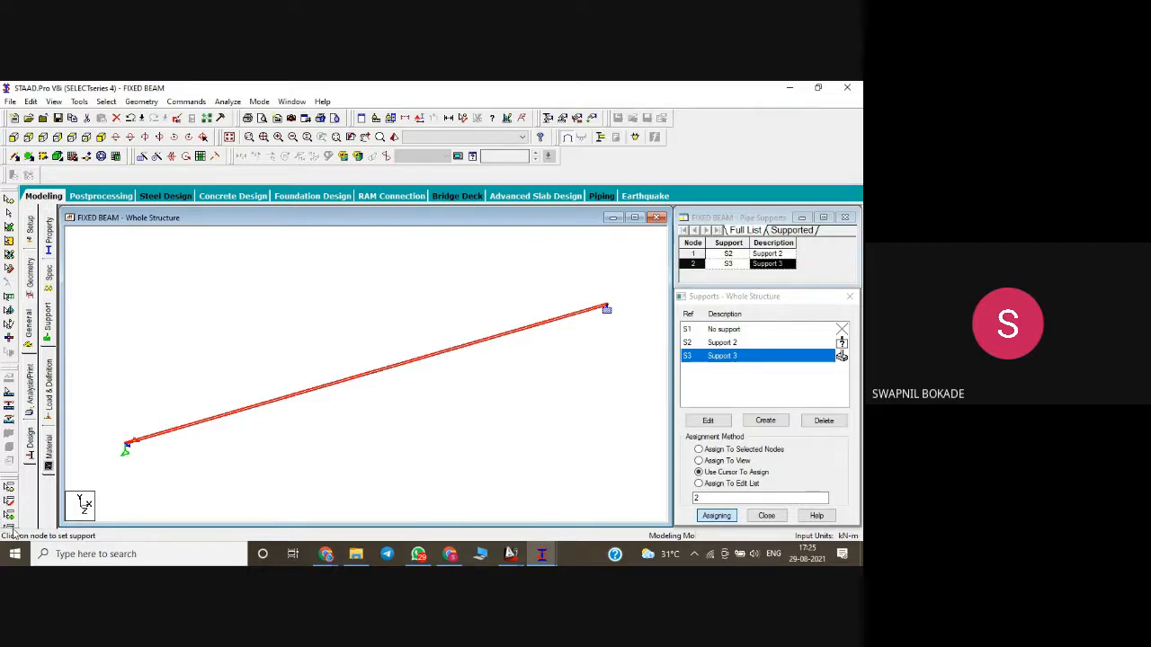
pyautogui.press('Escape')
# - Add a primary load case number 1 titled LOAD CASE 1 with loading type None
pyautogui.click(49, 385)
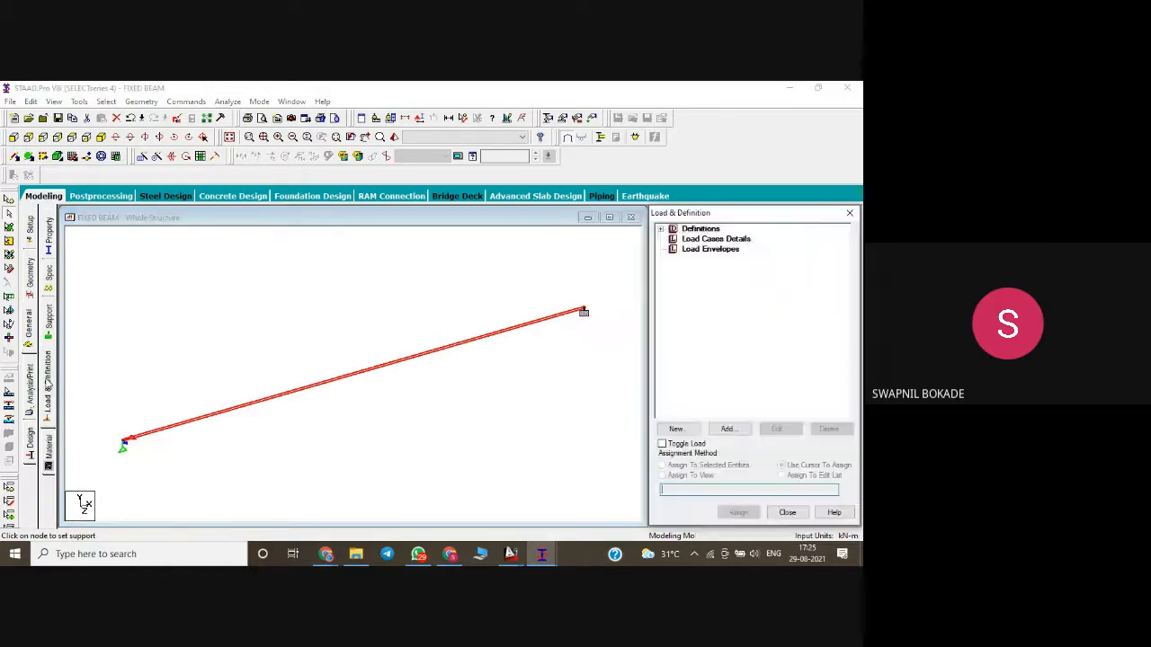
pyautogui.click(706, 239)
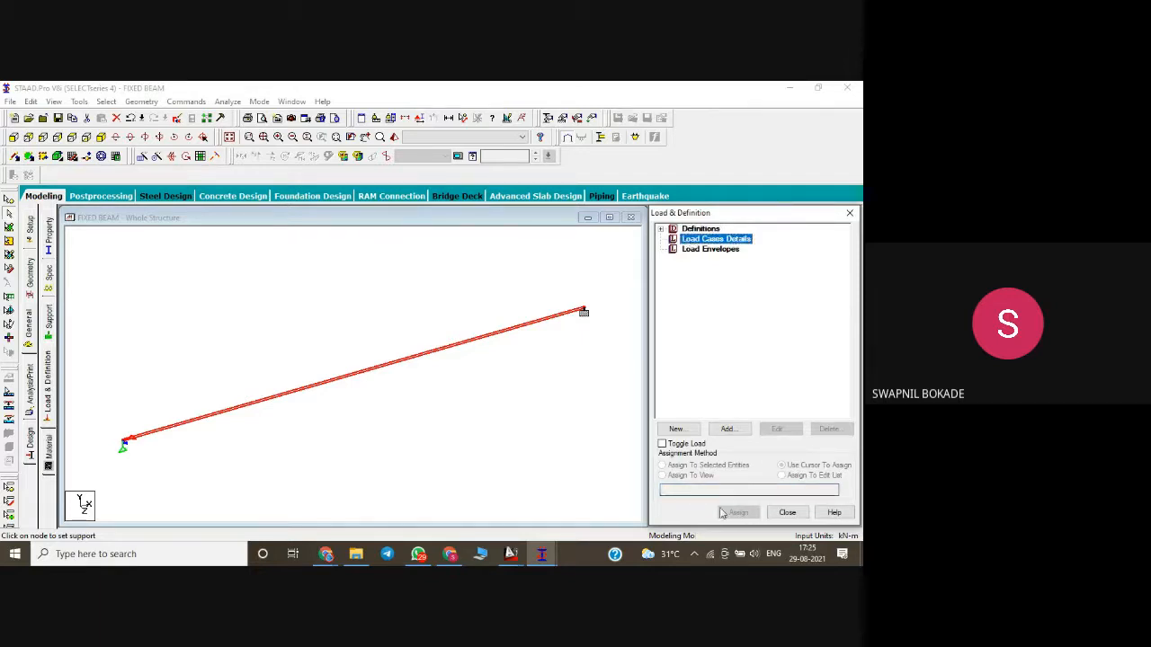
pyautogui.click(728, 429)
pyautogui.click(223, 197)
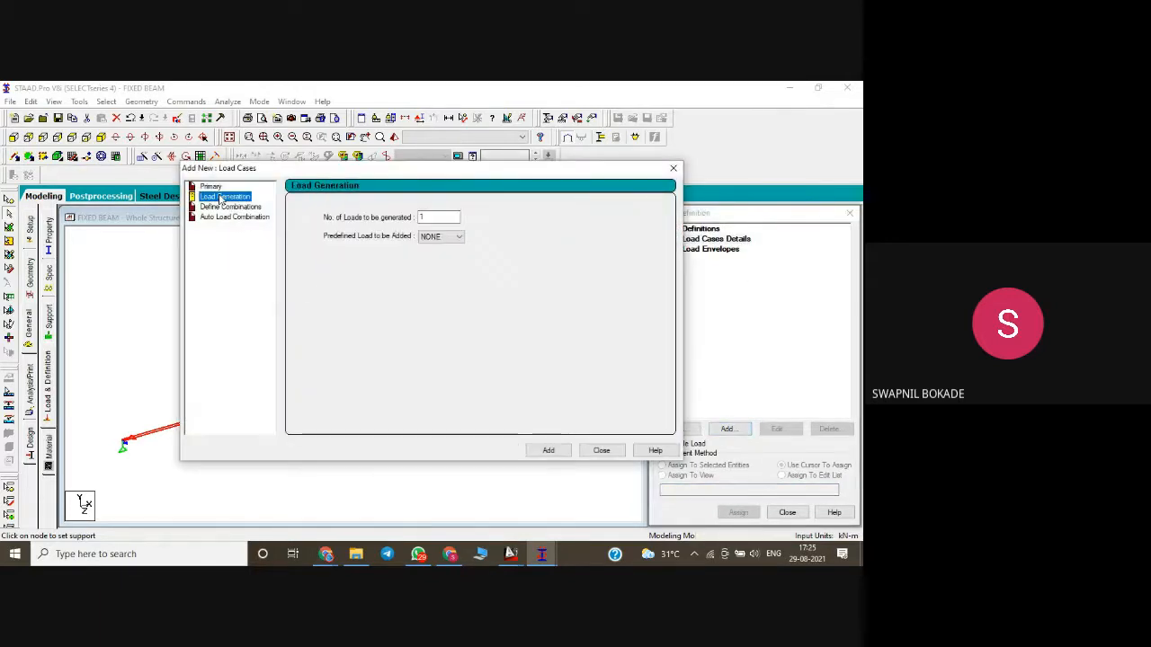
pyautogui.click(212, 186)
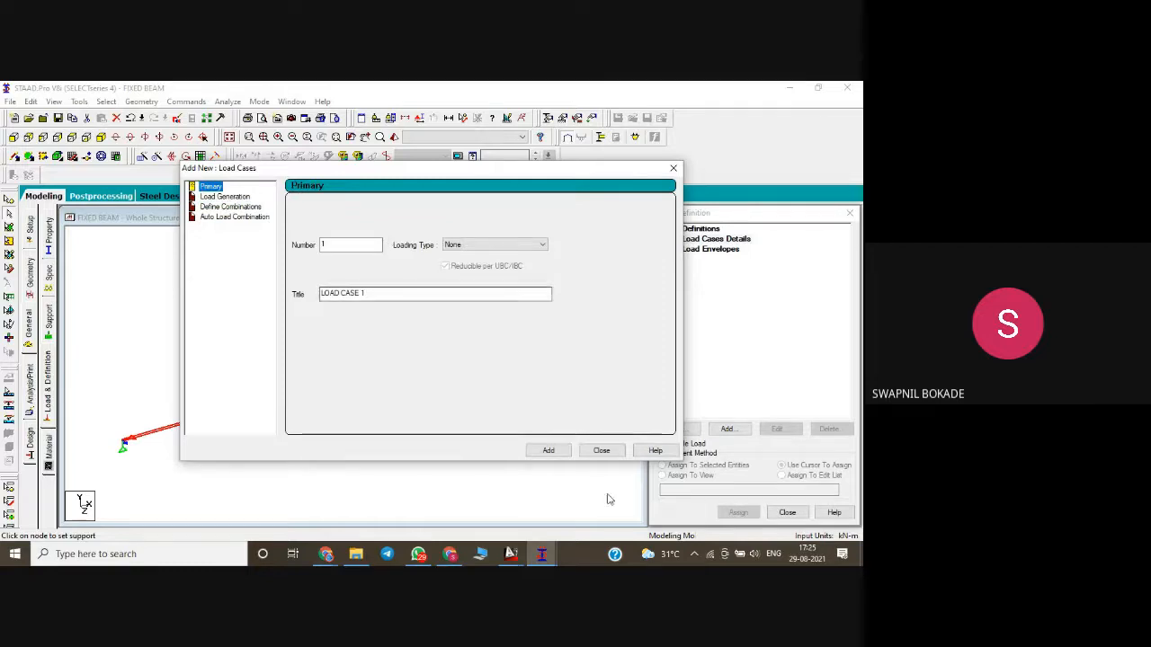
pyautogui.click(547, 449)
pyautogui.click(617, 451)
# - Add a uniform member force of -30 kN/m in the GY direction to LOAD CASE 1
pyautogui.click(719, 249)
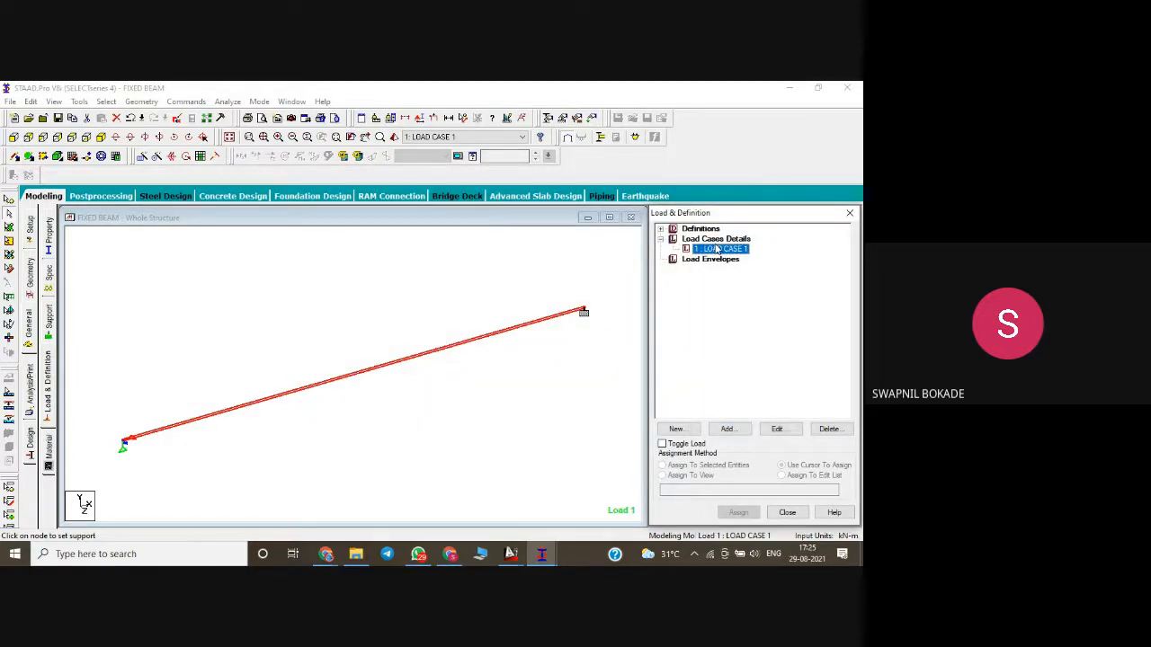
pyautogui.click(727, 429)
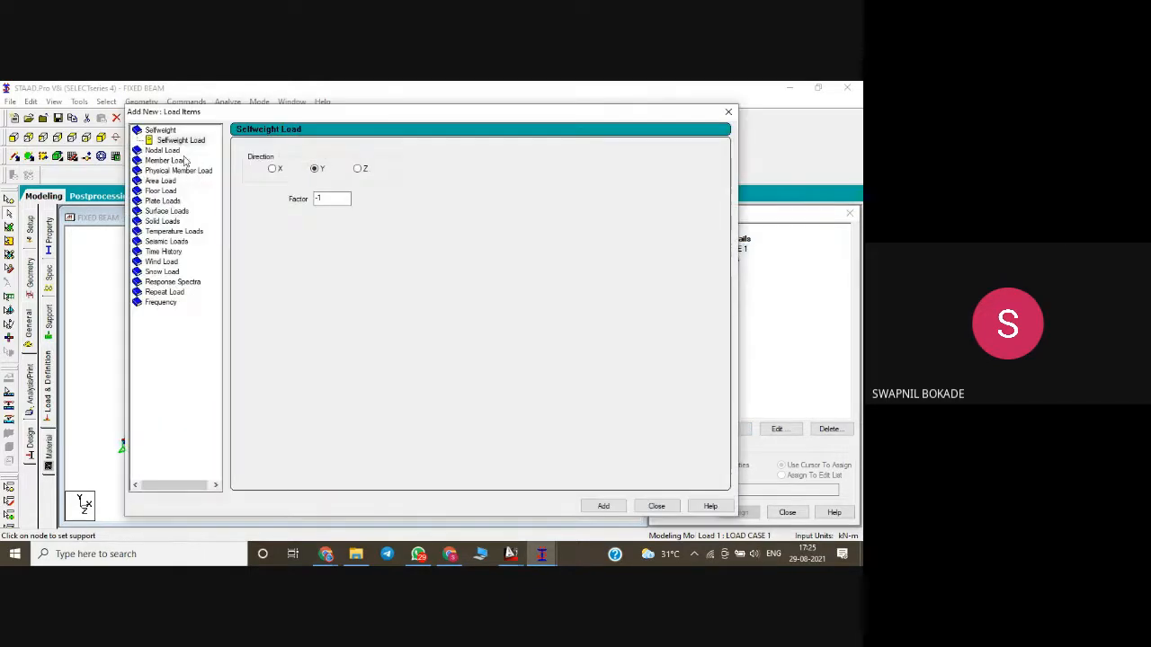
pyautogui.click(169, 151)
pyautogui.doubleClick(363, 183)
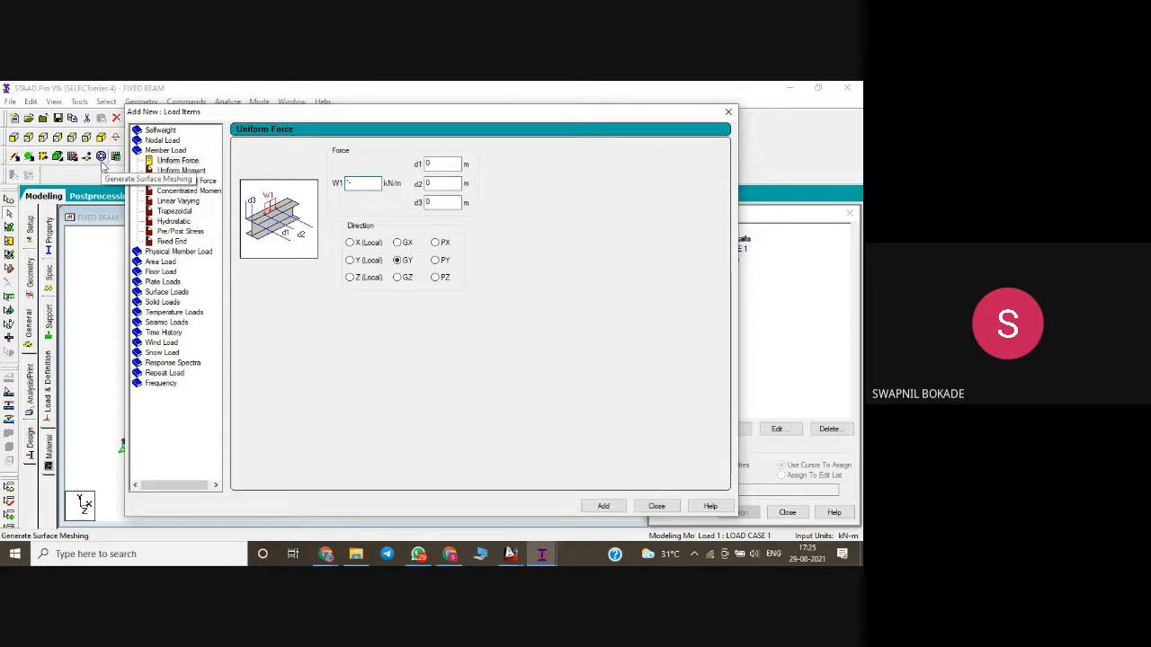
pyautogui.write('-30')
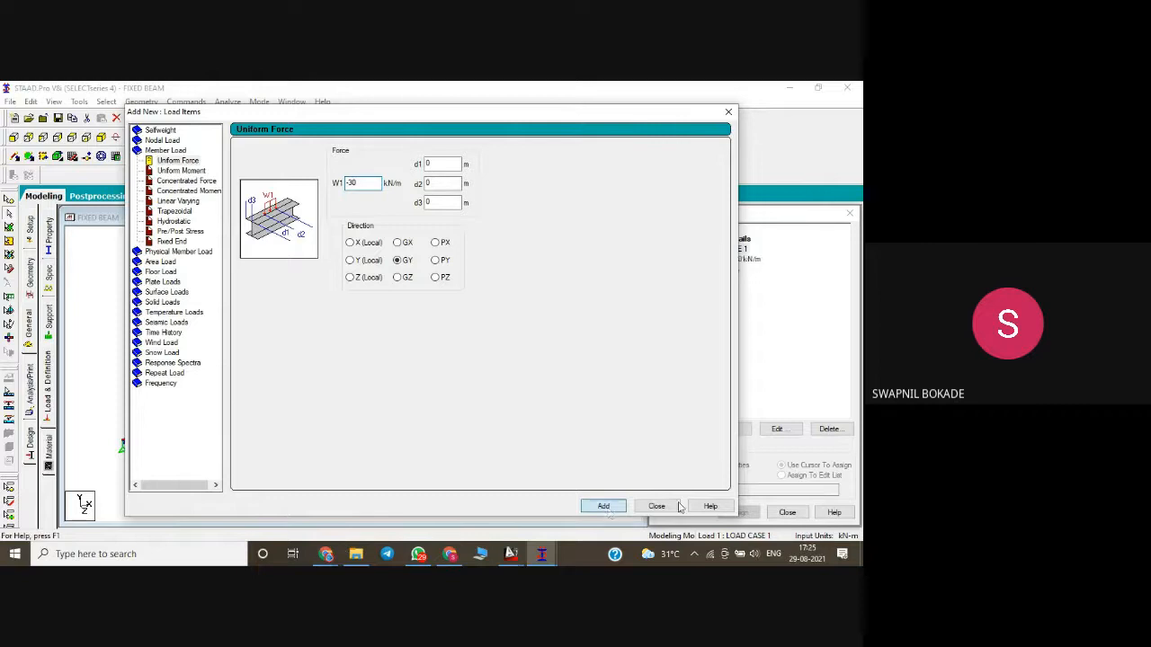
pyautogui.click(603, 506)
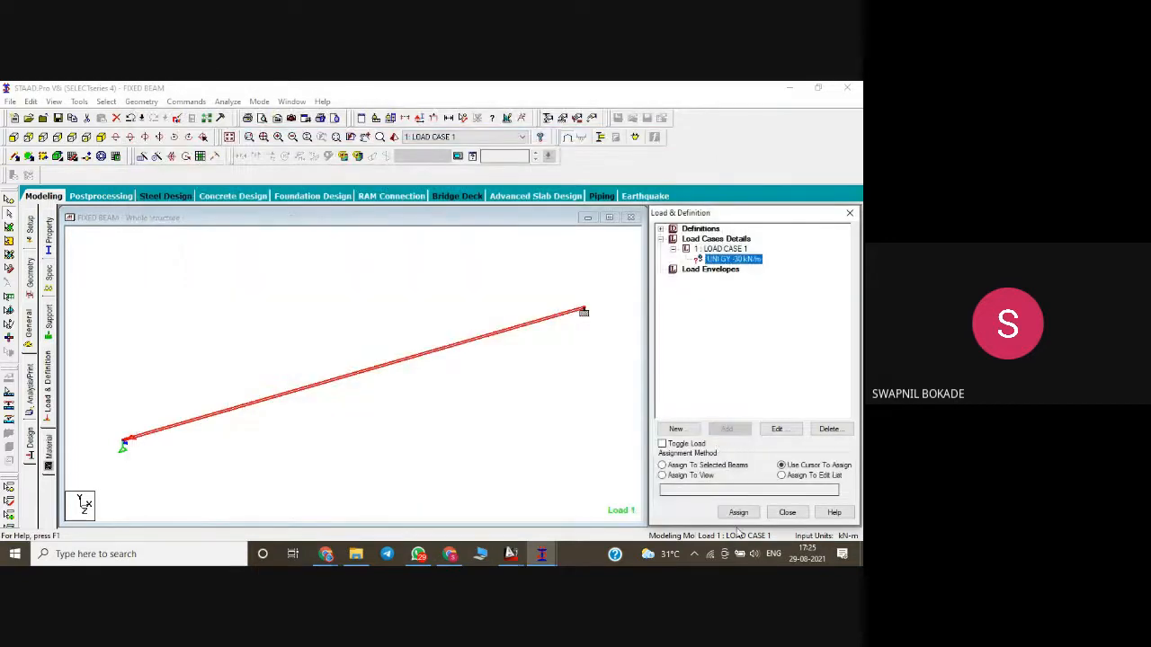
# - Assign the -30 kN/m uniform load to the selected beam
pyautogui.click(706, 465)
pyautogui.click(747, 512)
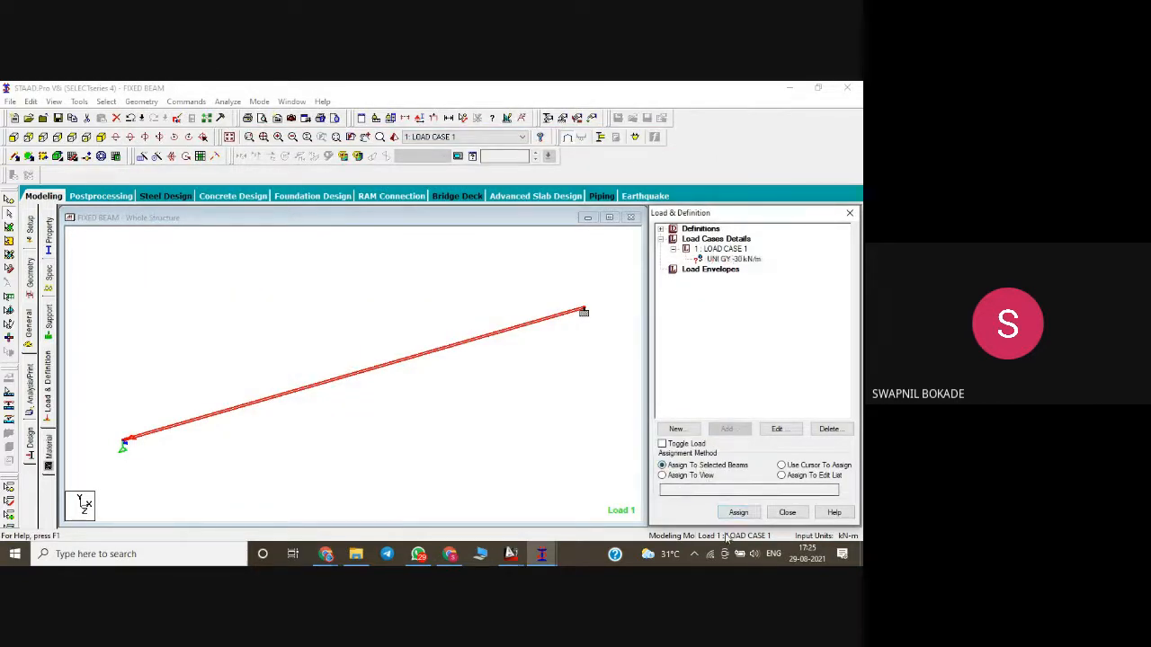
pyautogui.click(776, 402)
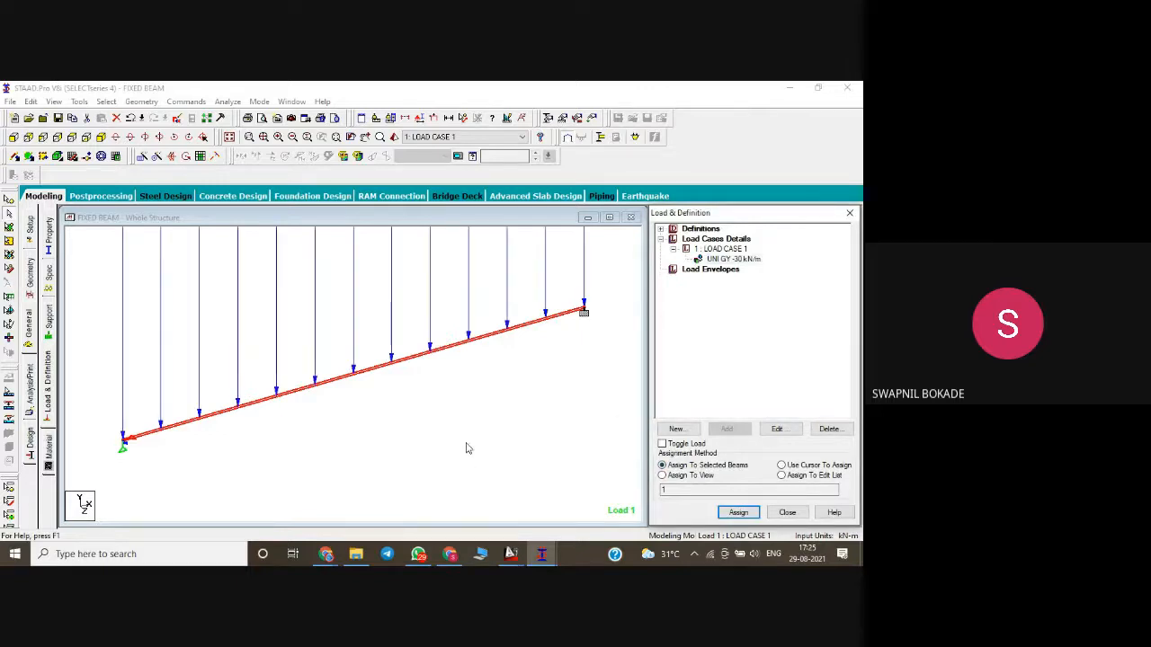
# - Show the load values as labels on the loaded beam, with the whole load diagram in view
pyautogui.scroll(-10, 467, 448)
pyautogui.moveTo(415, 398); pyautogui.dragTo(388, 415, button='middle')
pyautogui.scroll(8, 406, 414)
pyautogui.scroll(-2, 398, 376)
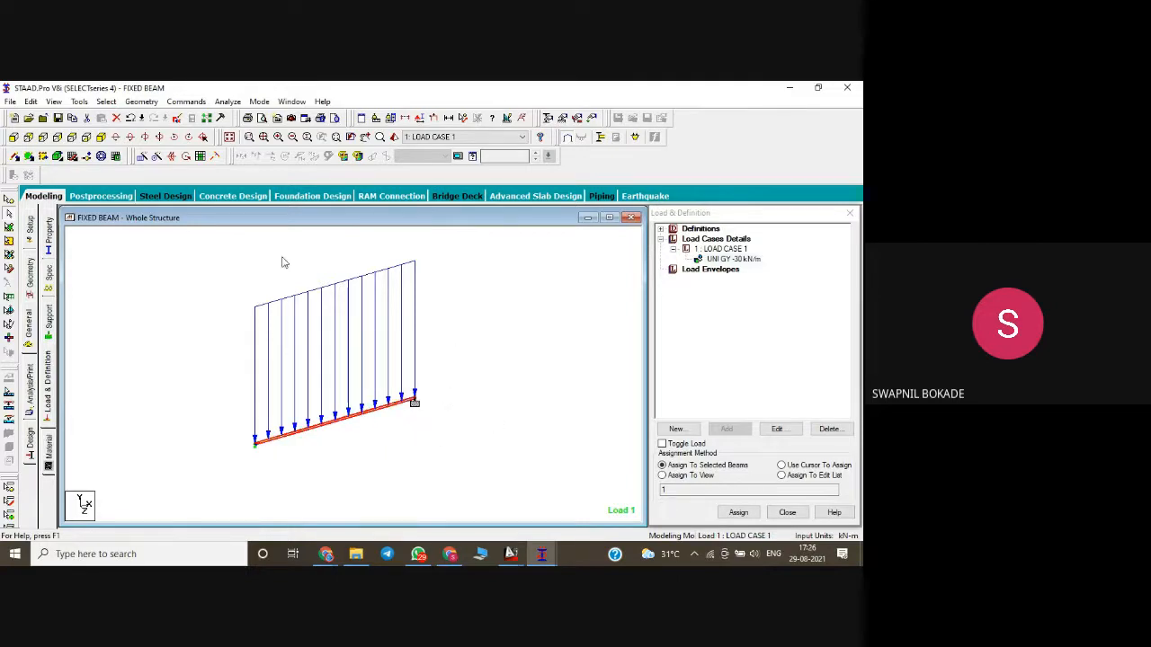
pyautogui.click(421, 118)
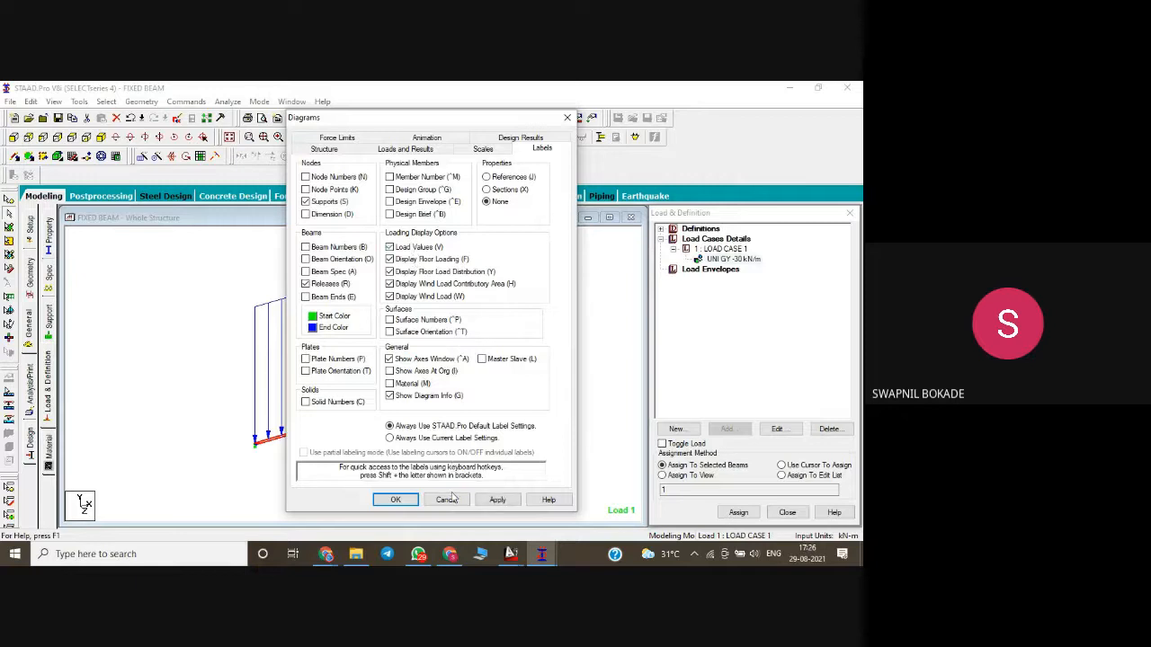
pyautogui.click(497, 499)
pyautogui.click(396, 499)
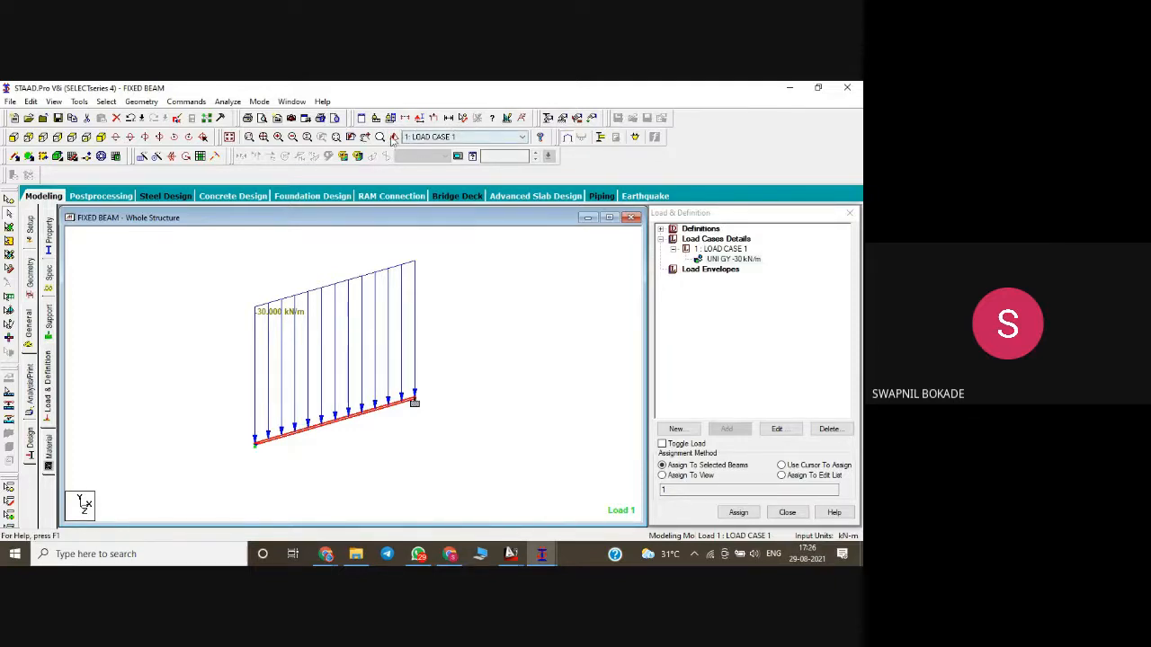
# - Apply the Always Use Current Label Settings option to the diagram labels and recheck the label settings
pyautogui.click(418, 118)
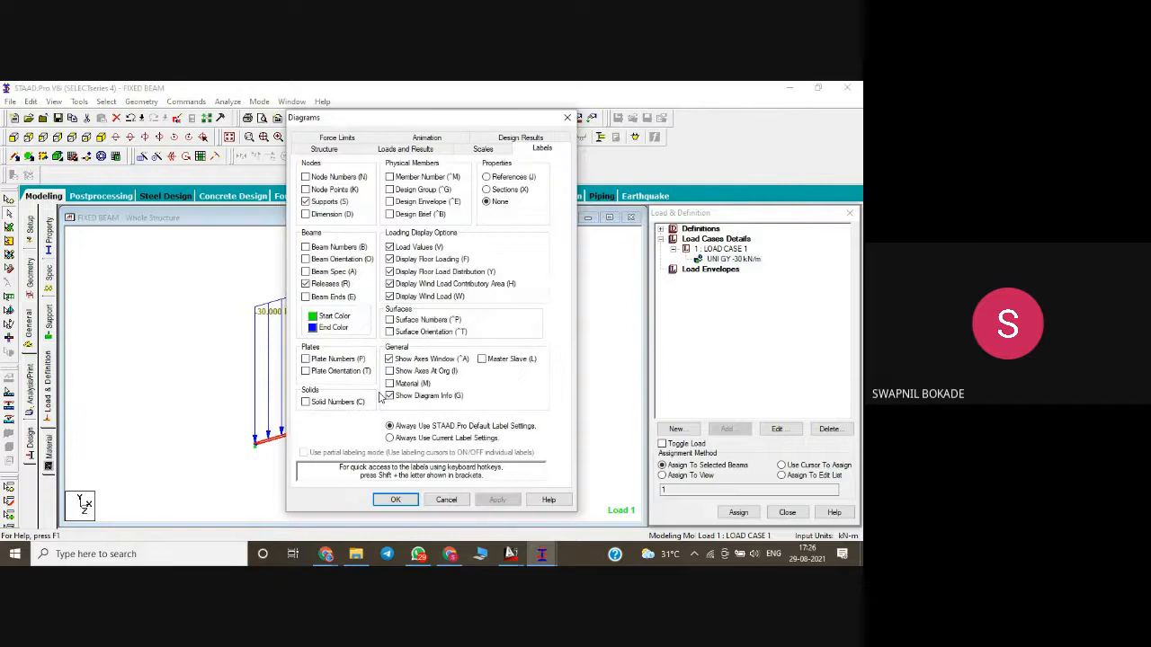
pyautogui.click(394, 438)
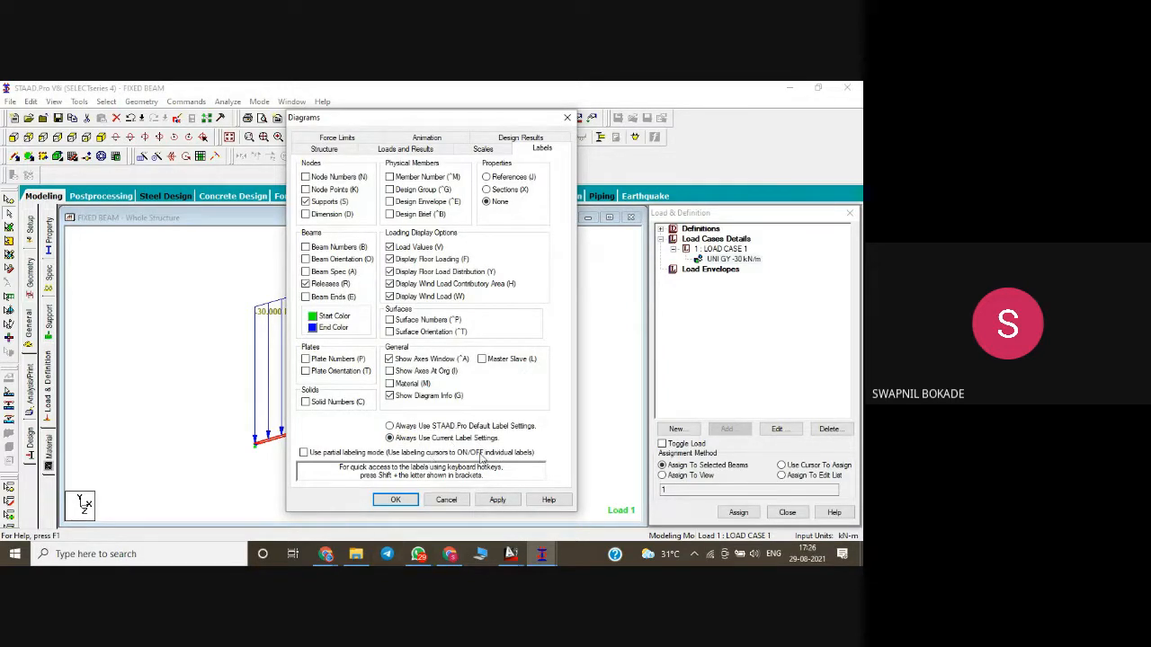
pyautogui.click(498, 500)
pyautogui.click(396, 500)
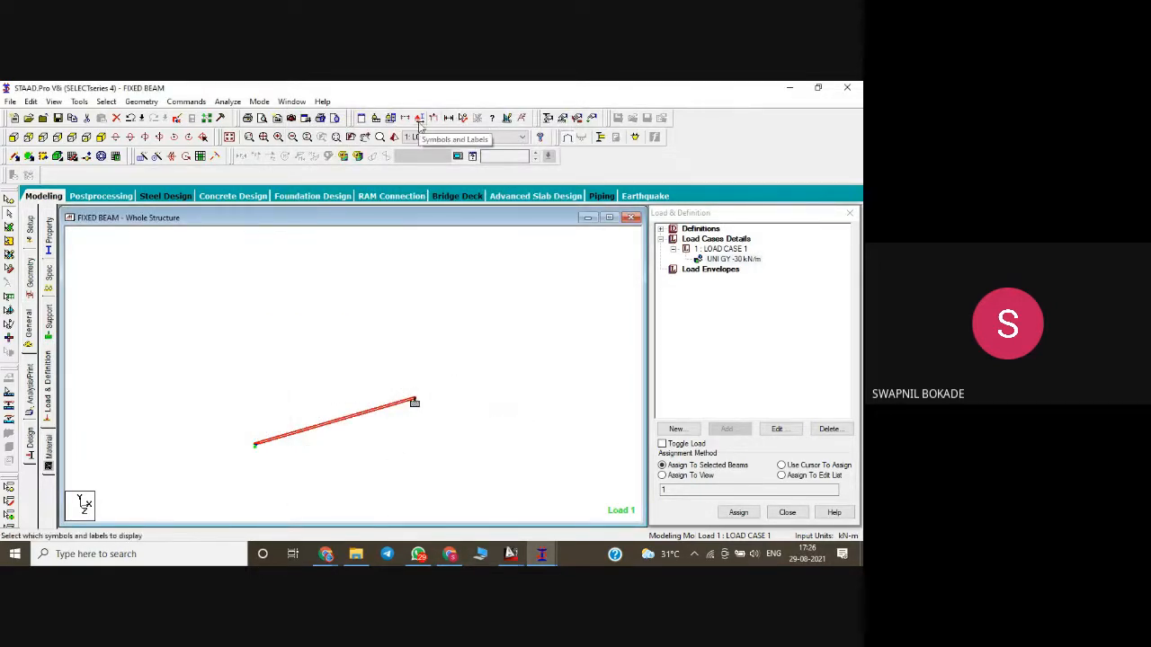
pyautogui.click(419, 121)
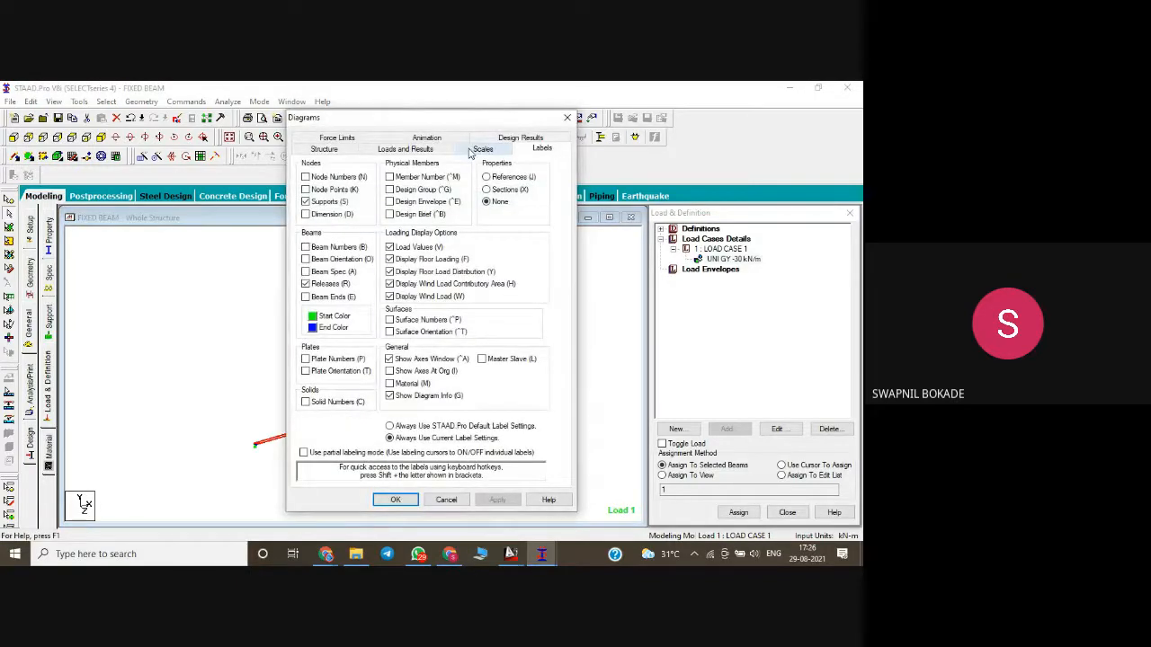
pyautogui.click(447, 500)
# - Switch the diagram labels back to Always Use STAAD.Pro Default Label Settings
pyautogui.click(419, 121)
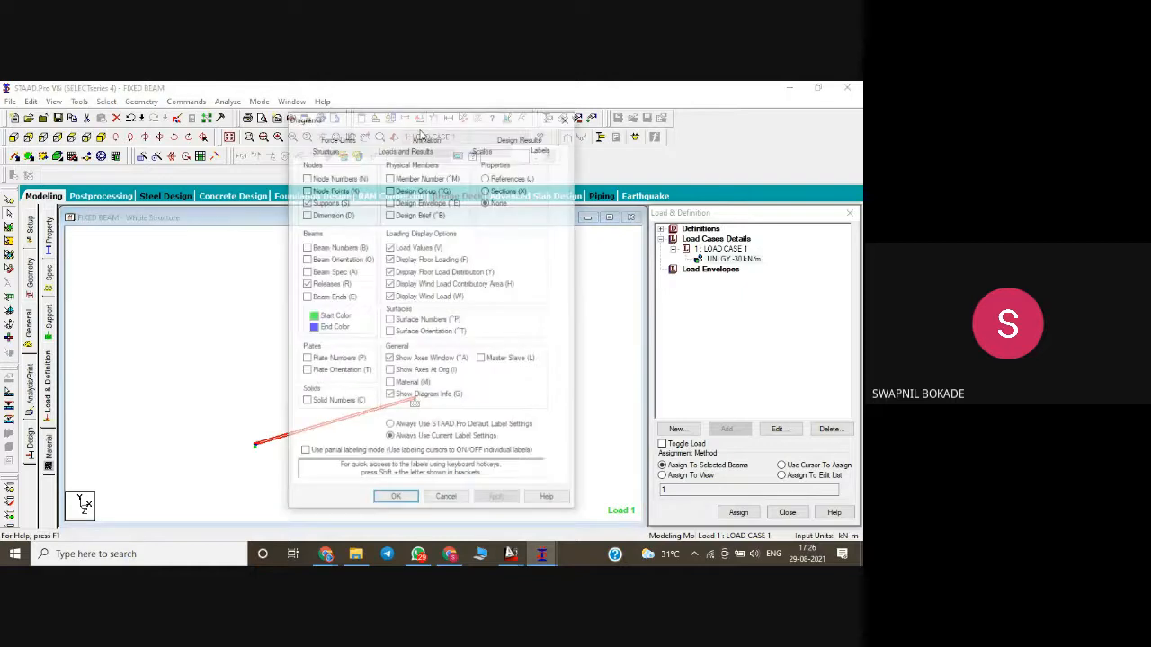
pyautogui.click(422, 427)
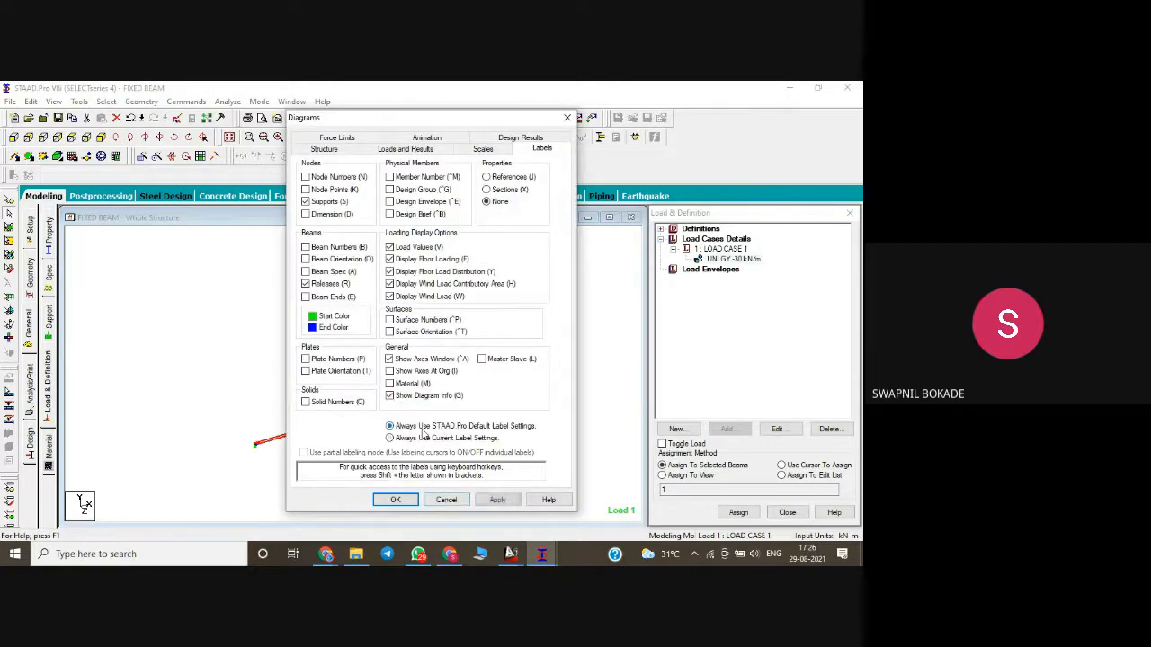
pyautogui.click(497, 500)
pyautogui.click(396, 499)
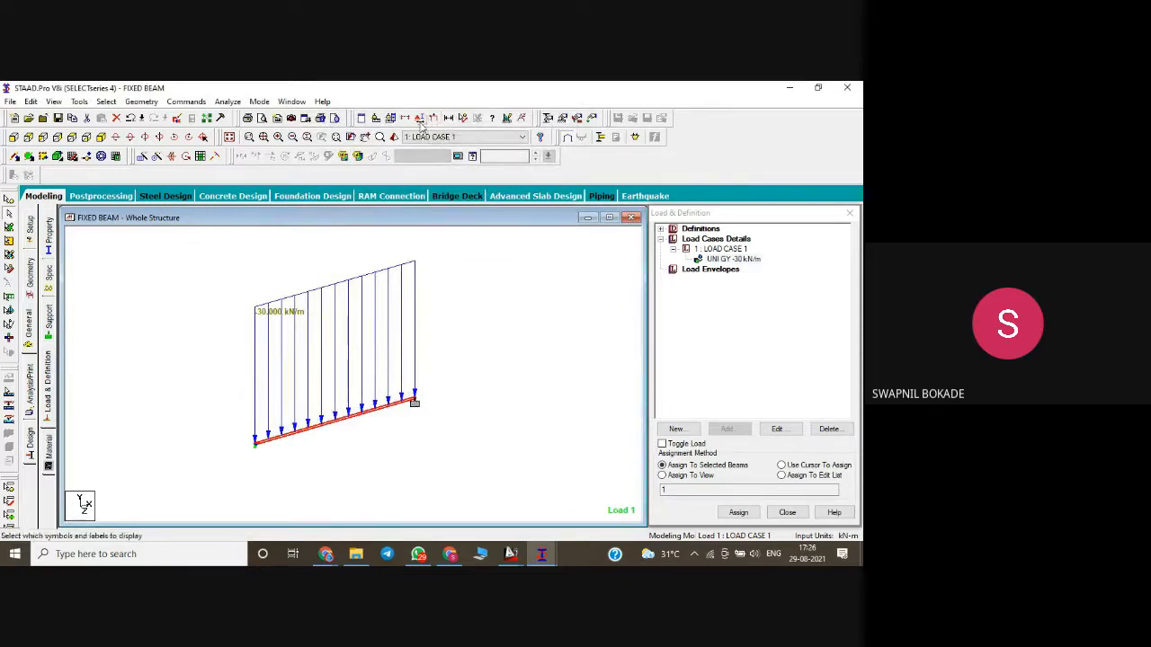
# - Add a Perform Analysis command with the Statics Check print option to the fixed beam model
pyautogui.scroll(-1, 321, 372)
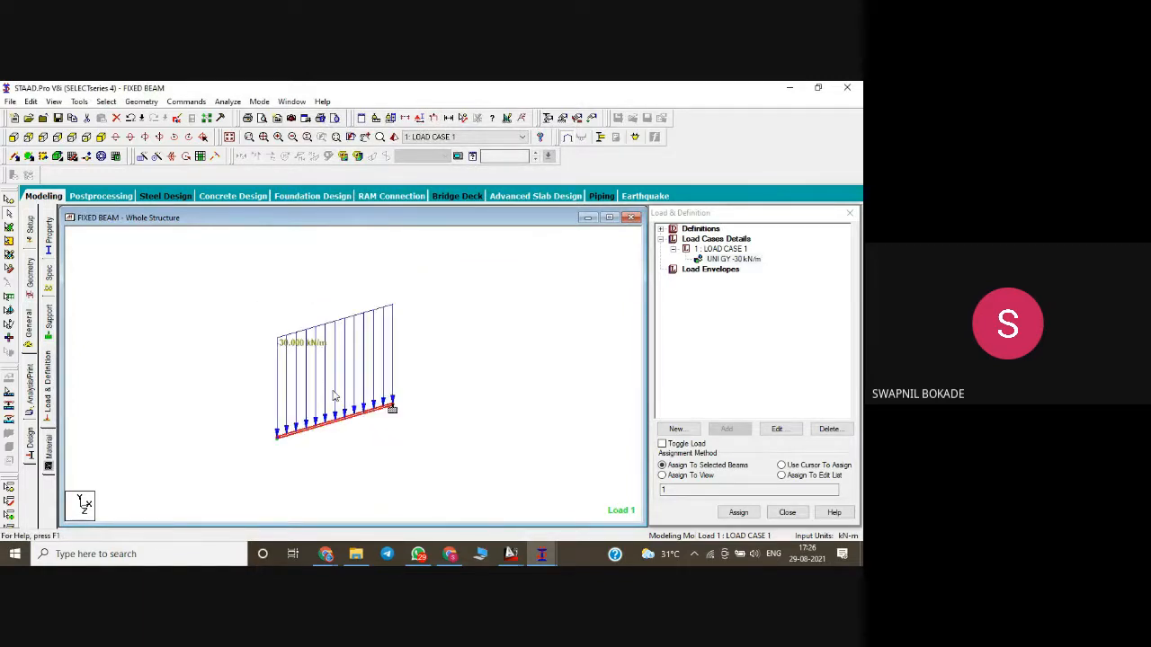
pyautogui.moveTo(340, 387); pyautogui.dragTo(338, 405, button='middle')
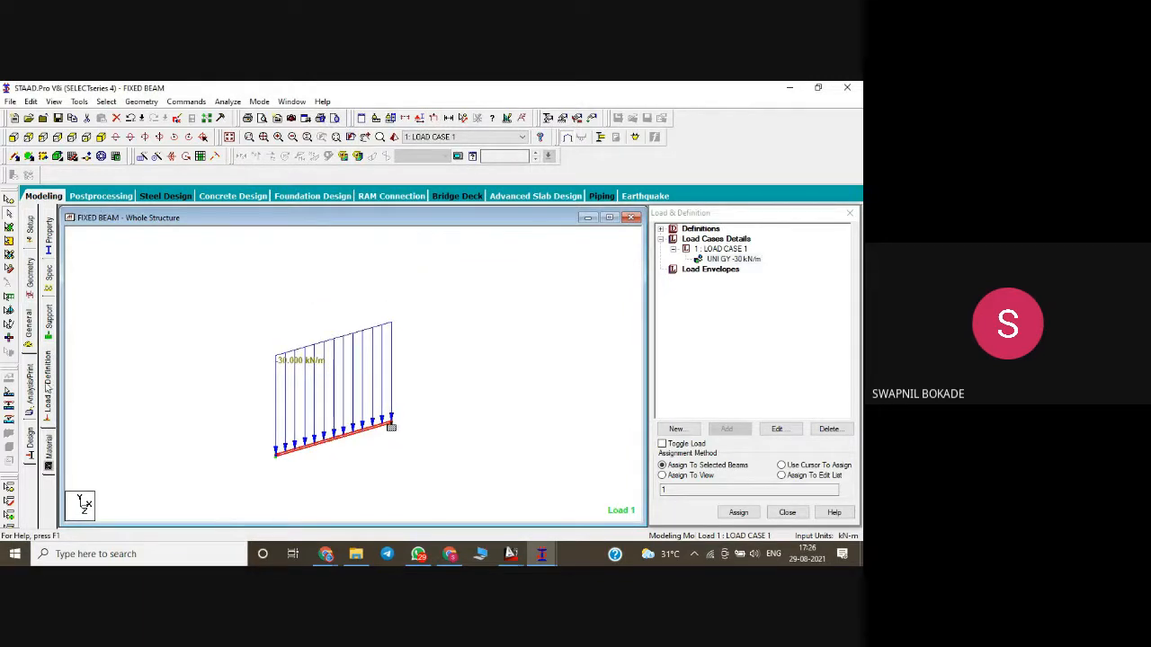
pyautogui.click(32, 388)
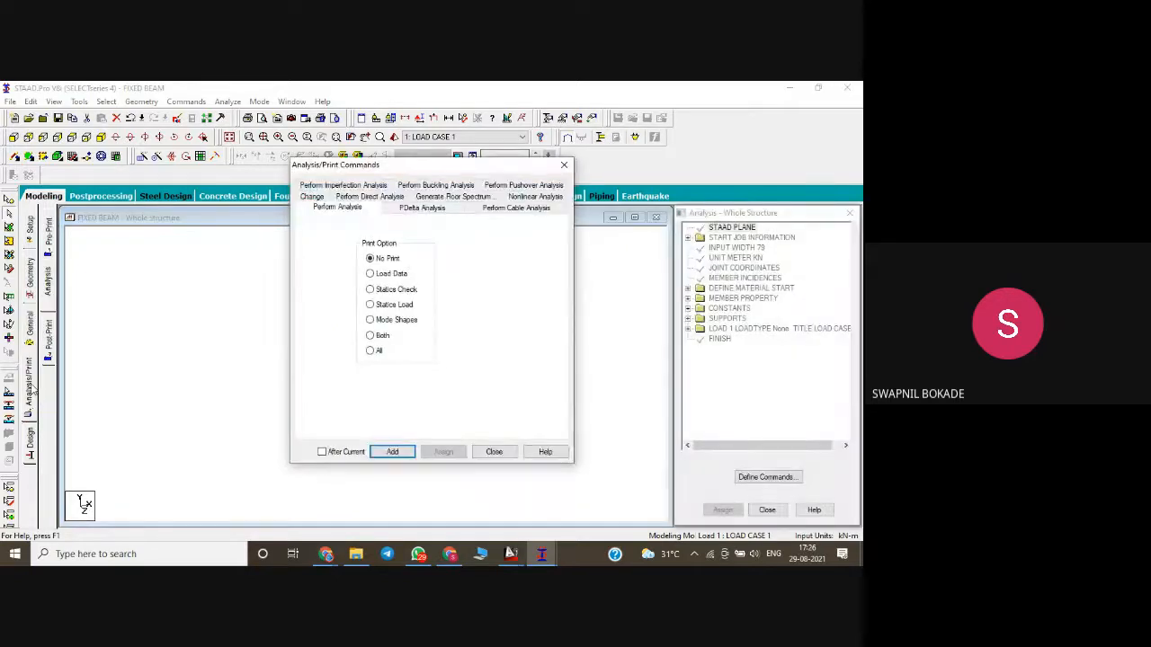
pyautogui.click(369, 289)
pyautogui.click(392, 451)
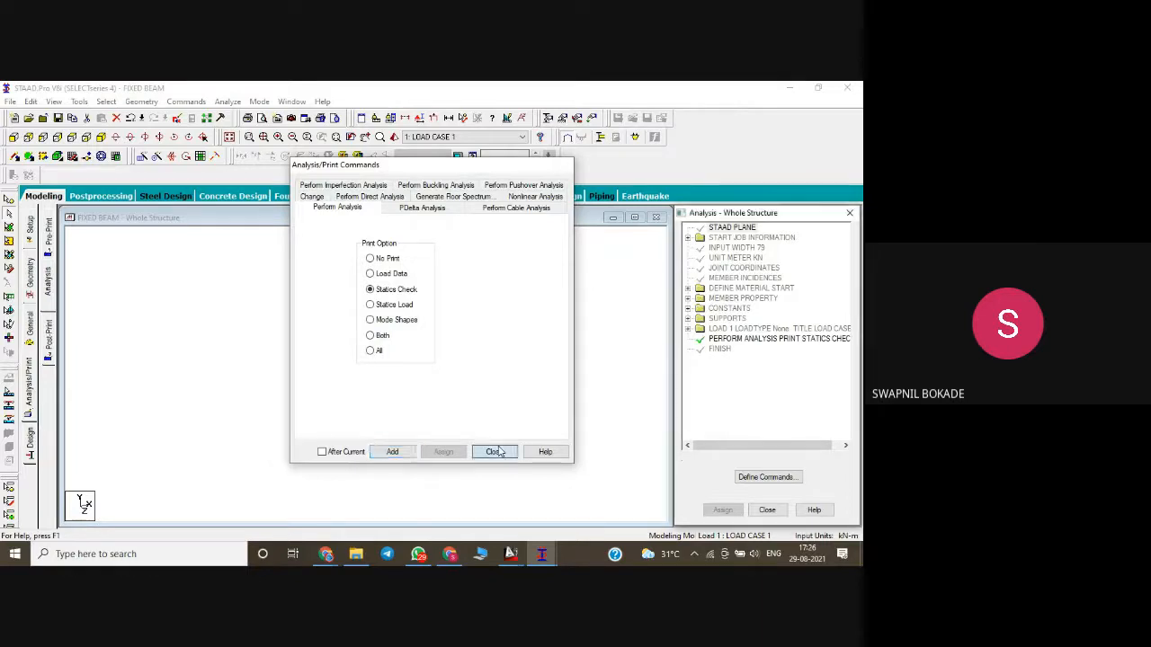
pyautogui.click(493, 452)
# - Save the modified structure and run the analysis
pyautogui.click(221, 102)
pyautogui.click(227, 124)
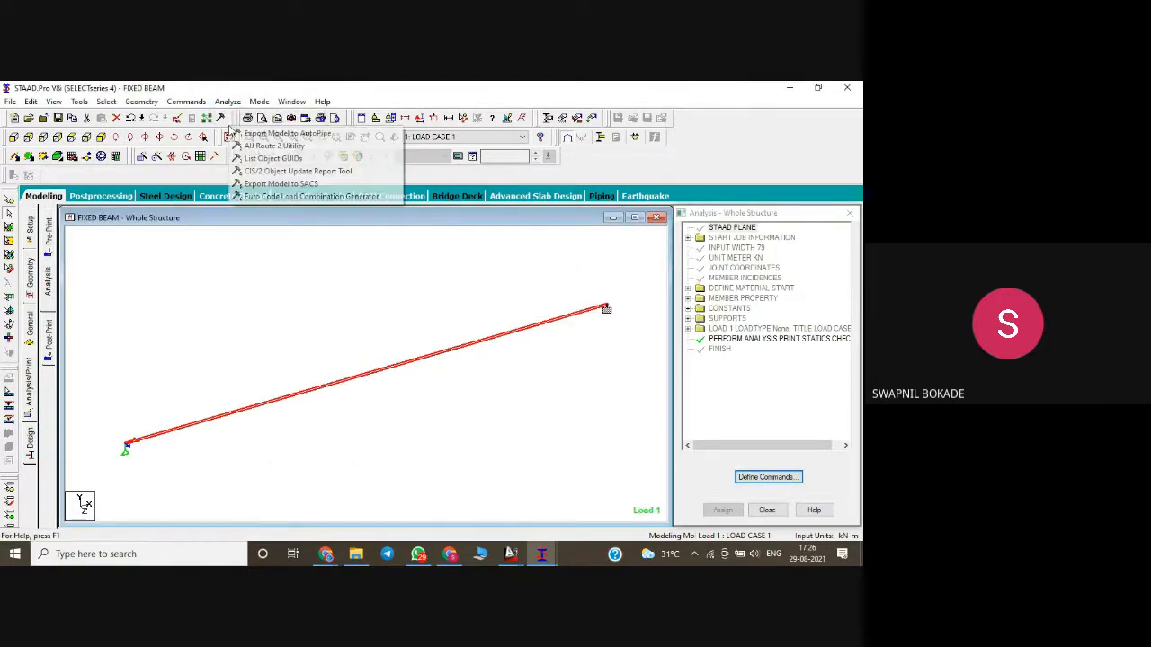
pyautogui.click(228, 100)
pyautogui.click(233, 116)
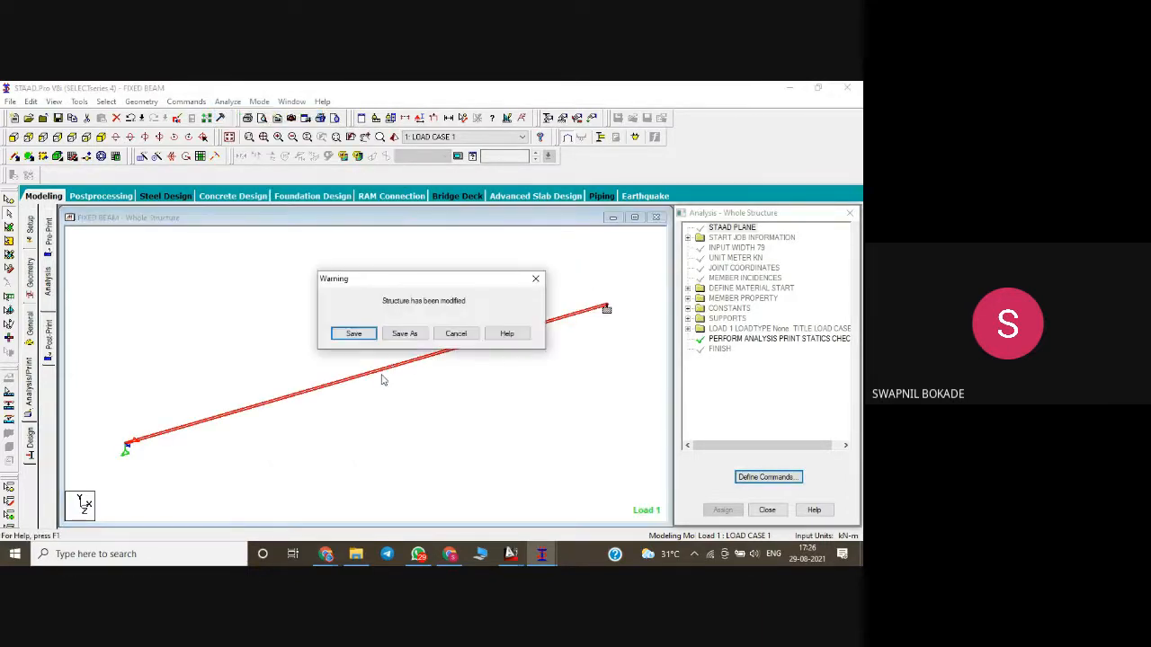
pyautogui.click(364, 335)
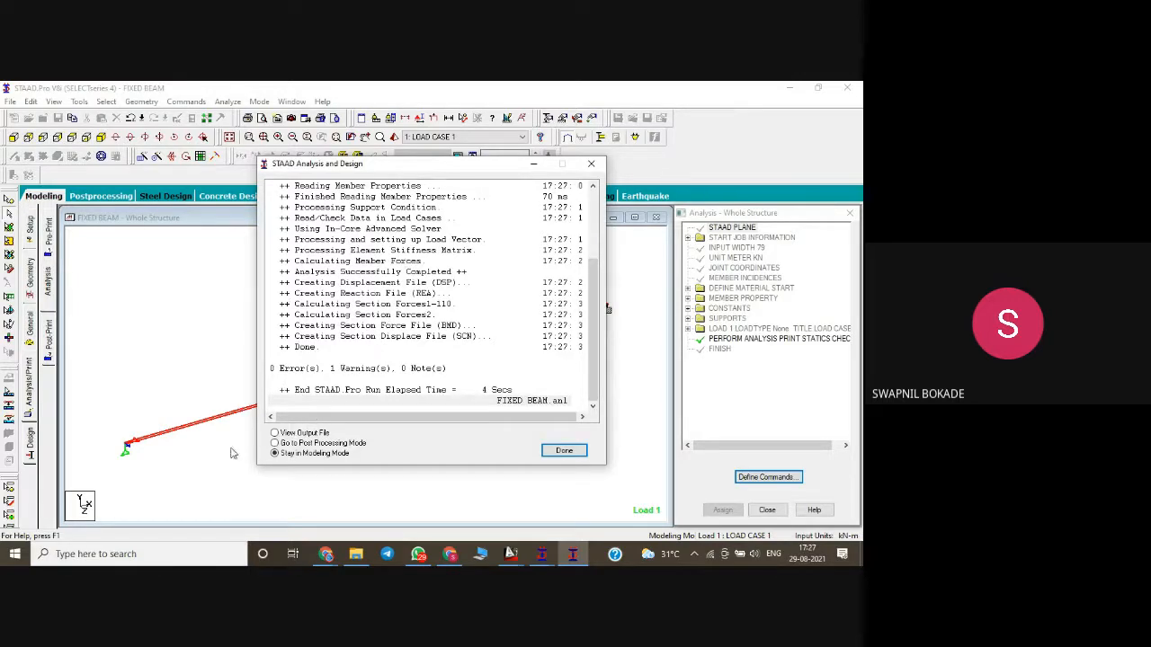
# - Finish the analysis run by going to Post Processing Mode, with LOAD CASE 1 selected in the results setup
pyautogui.click(283, 444)
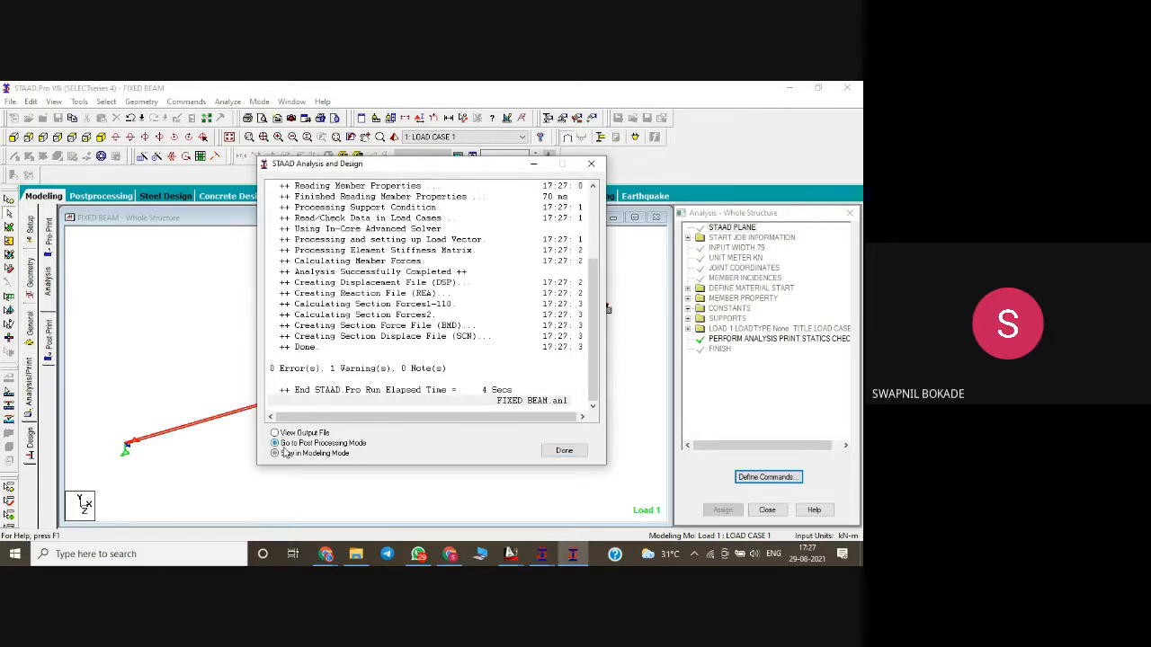
pyautogui.click(583, 452)
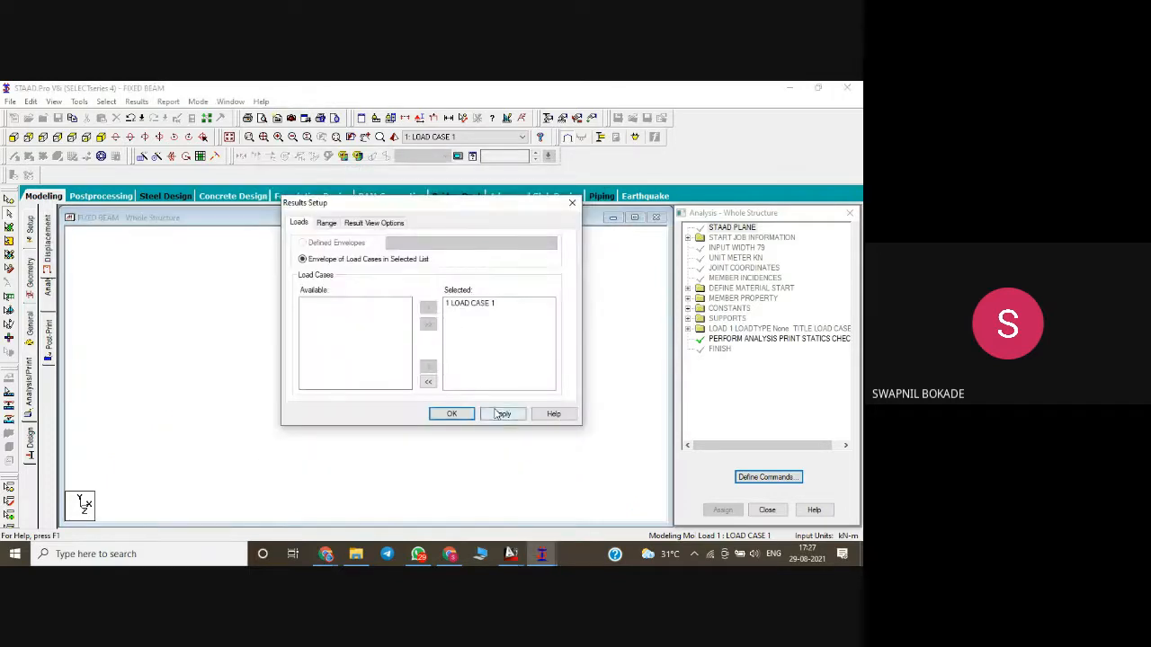
pyautogui.click(452, 414)
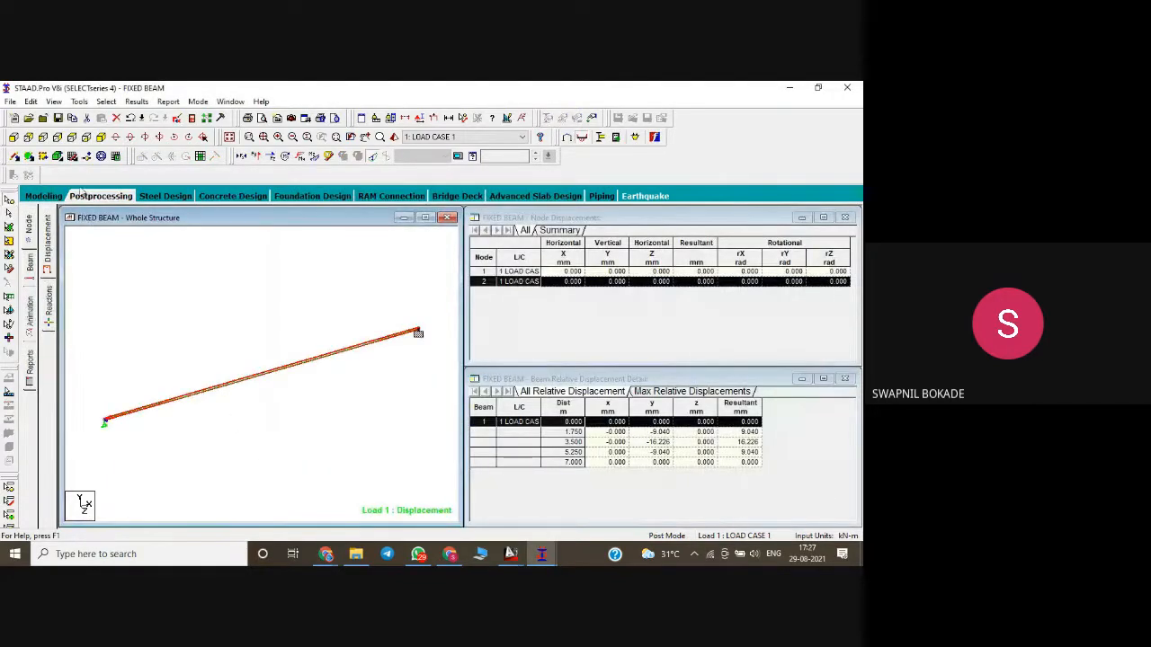
# - Examine the warning in the analysis output file, and close the output viewer
pyautogui.click(179, 120)
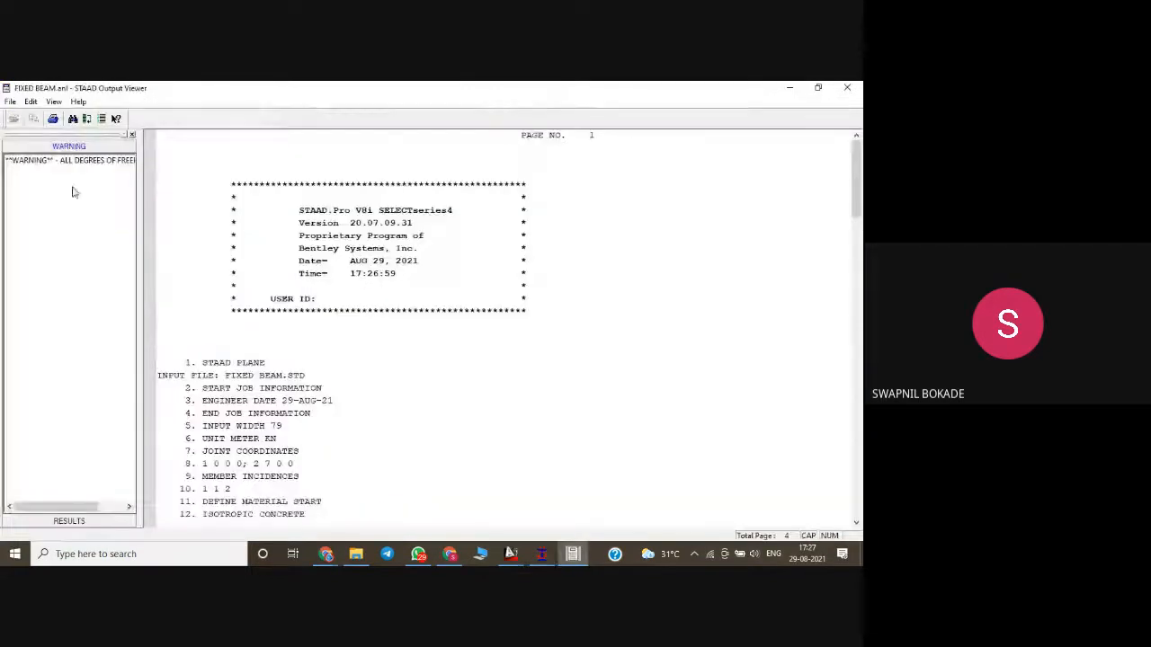
pyautogui.click(81, 160)
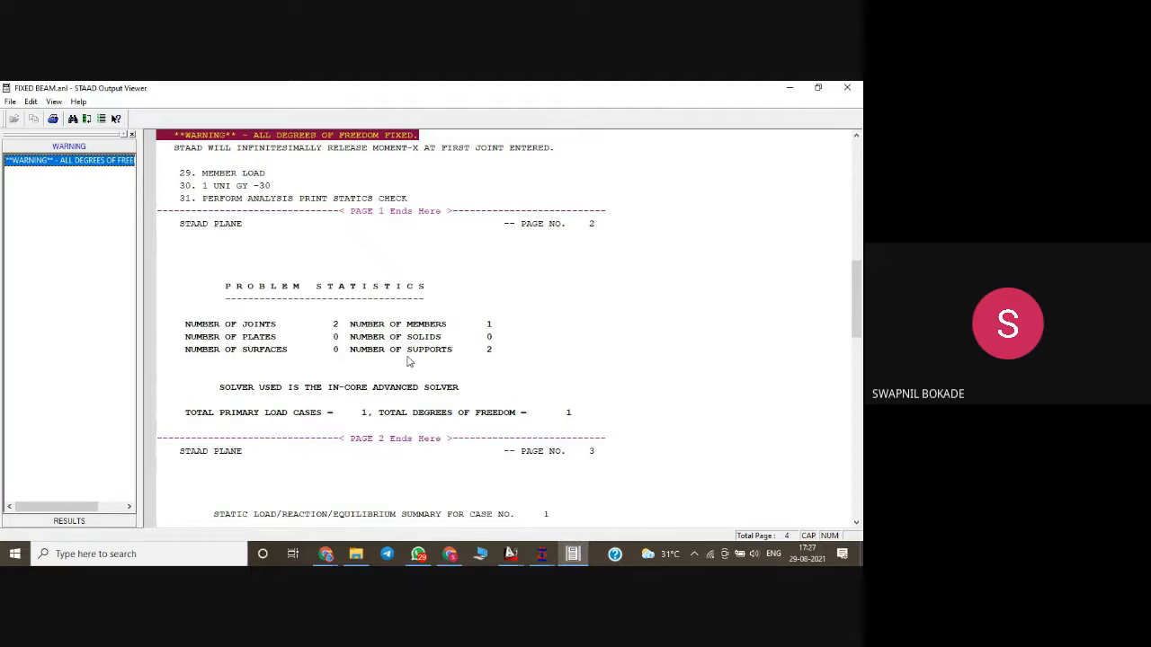
pyautogui.click(846, 87)
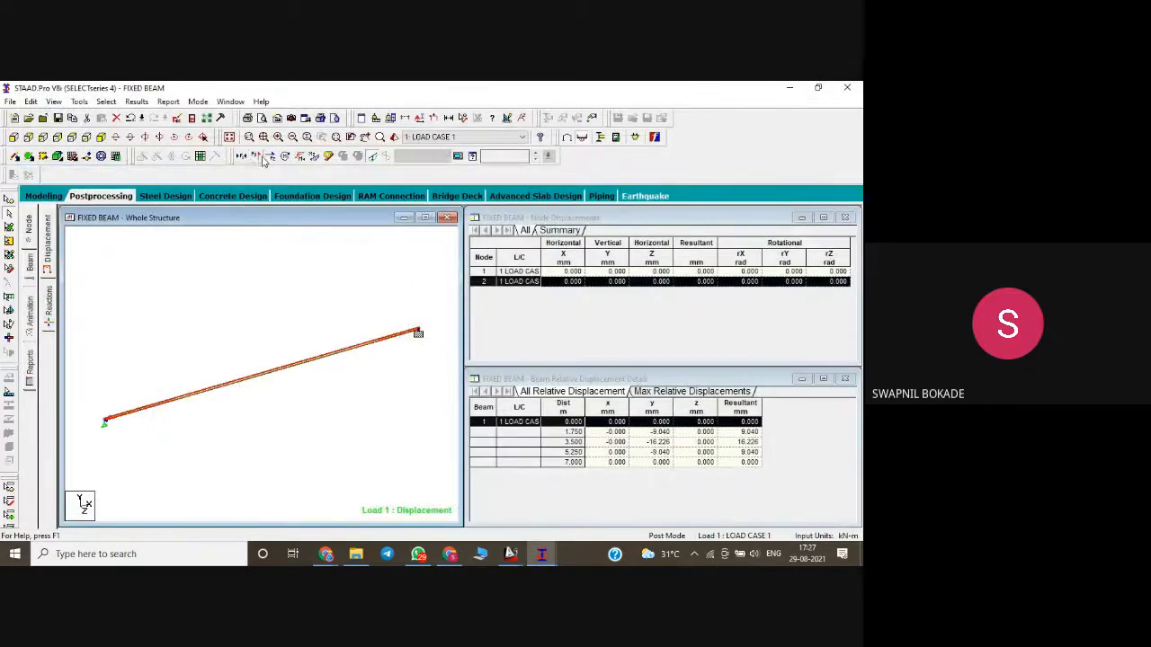
# - Display the Bending Z moment diagram on the beam without the Shear Y diagram
pyautogui.click(258, 157)
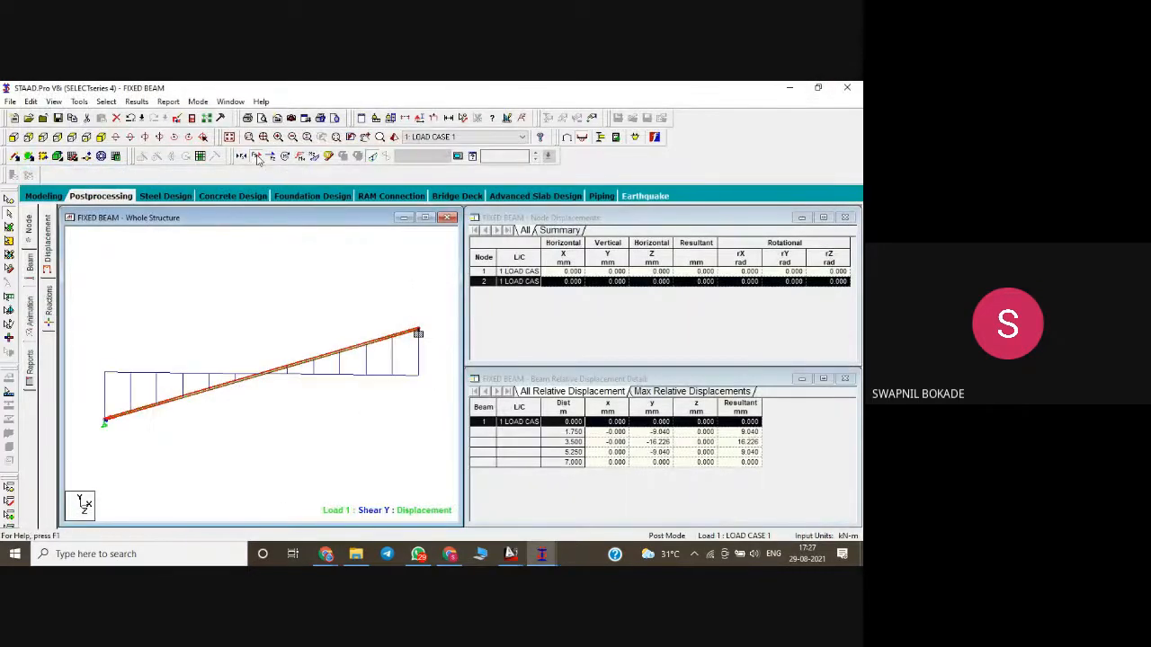
pyautogui.click(314, 158)
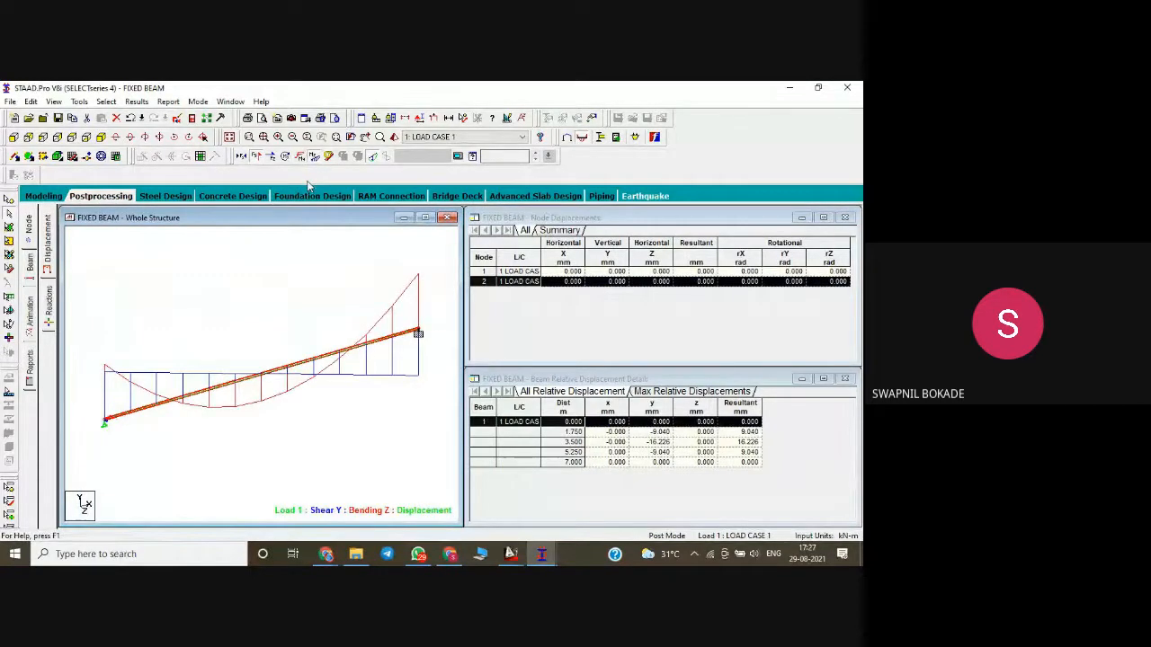
pyautogui.click(258, 157)
# - Annotate the beam results for all members, choosing Ends, Maximum and Mid point for both shear and bending
pyautogui.click(137, 102)
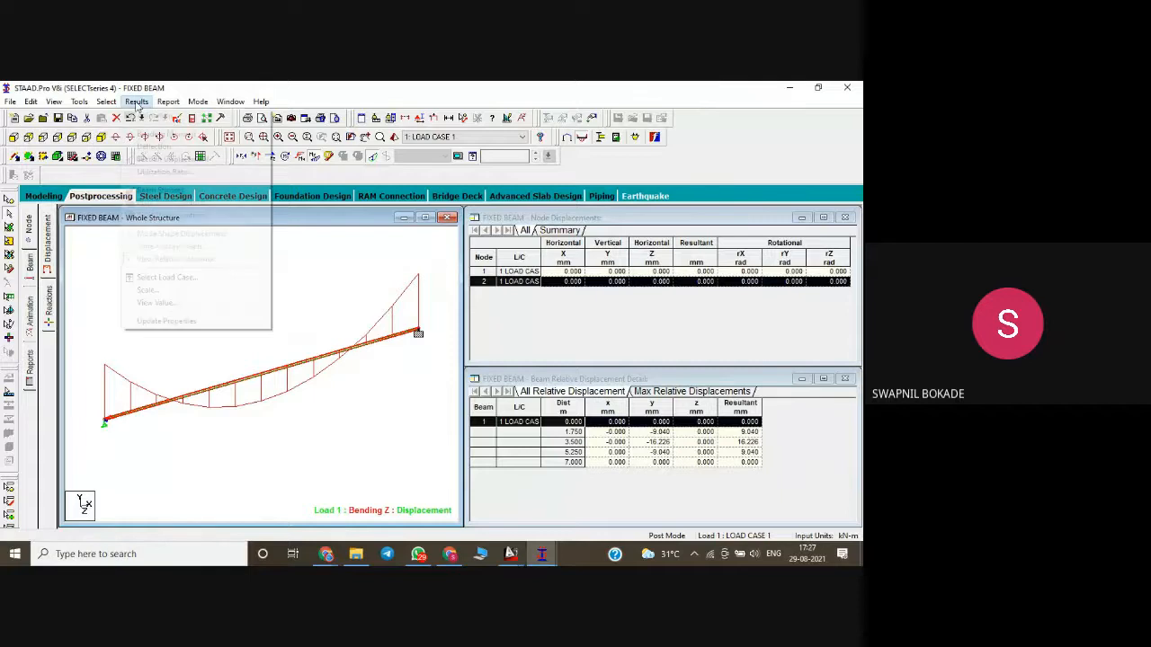
pyautogui.click(180, 303)
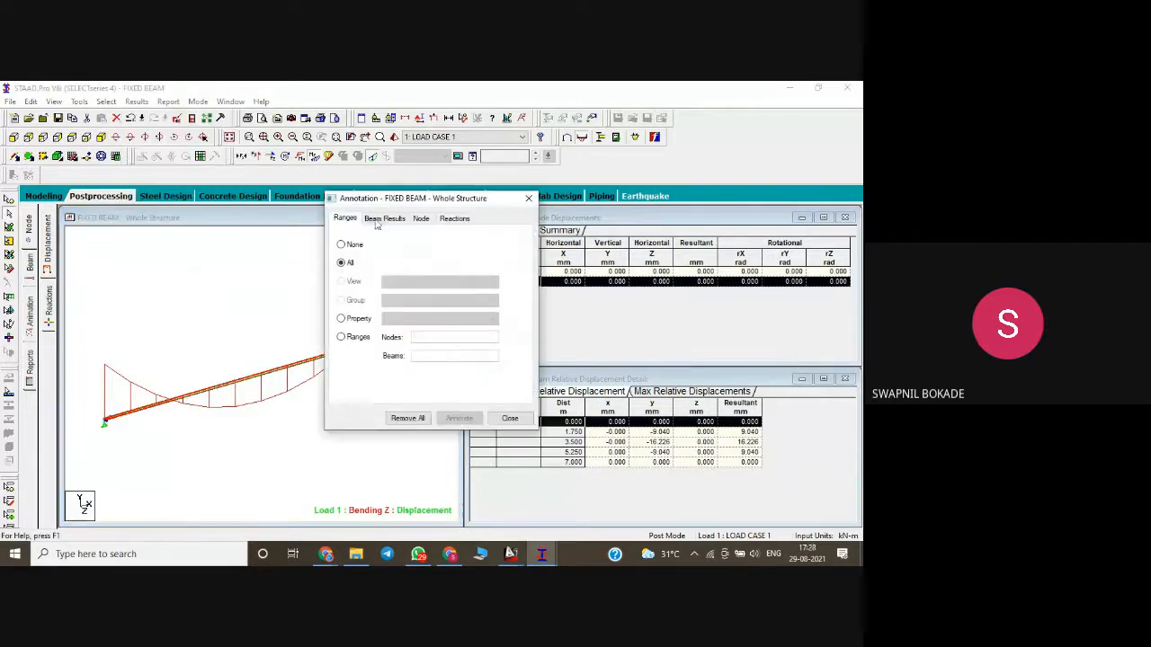
pyautogui.click(383, 219)
pyautogui.click(349, 282)
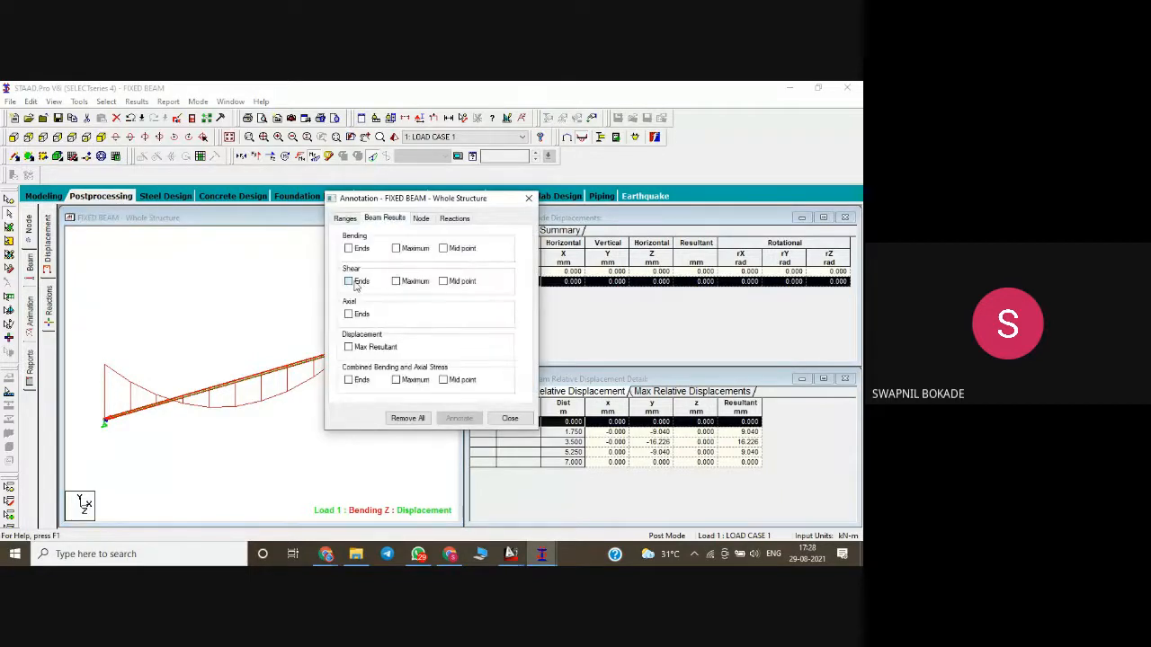
pyautogui.click(397, 281)
pyautogui.click(444, 282)
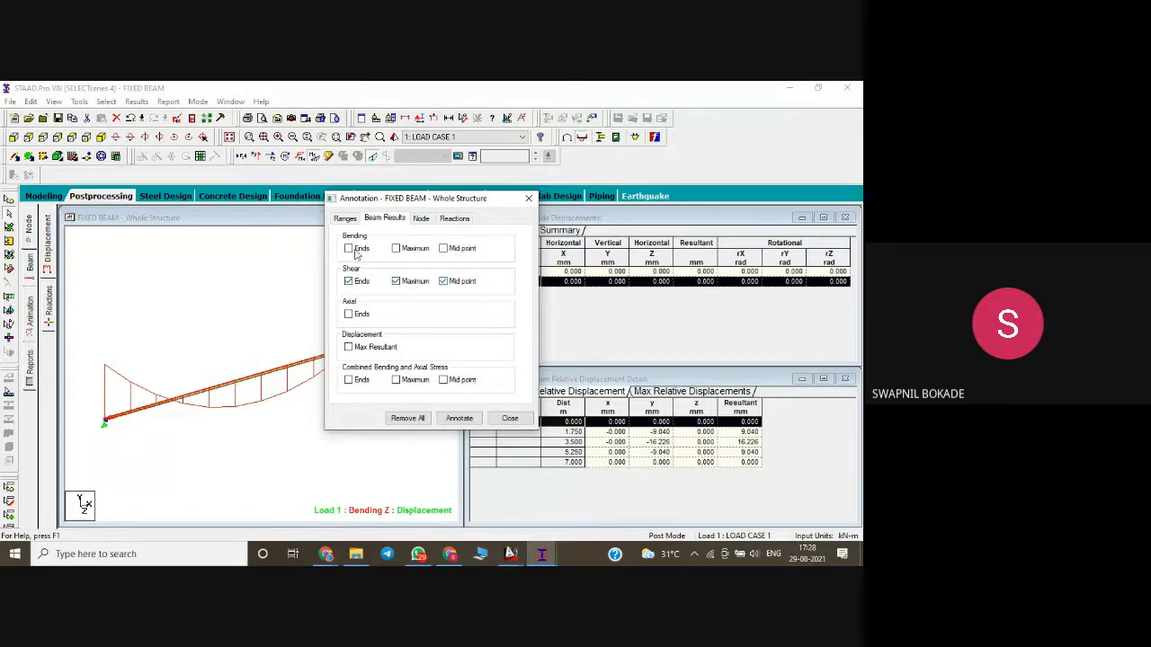
pyautogui.click(349, 248)
pyautogui.click(396, 248)
pyautogui.click(443, 248)
pyautogui.click(470, 419)
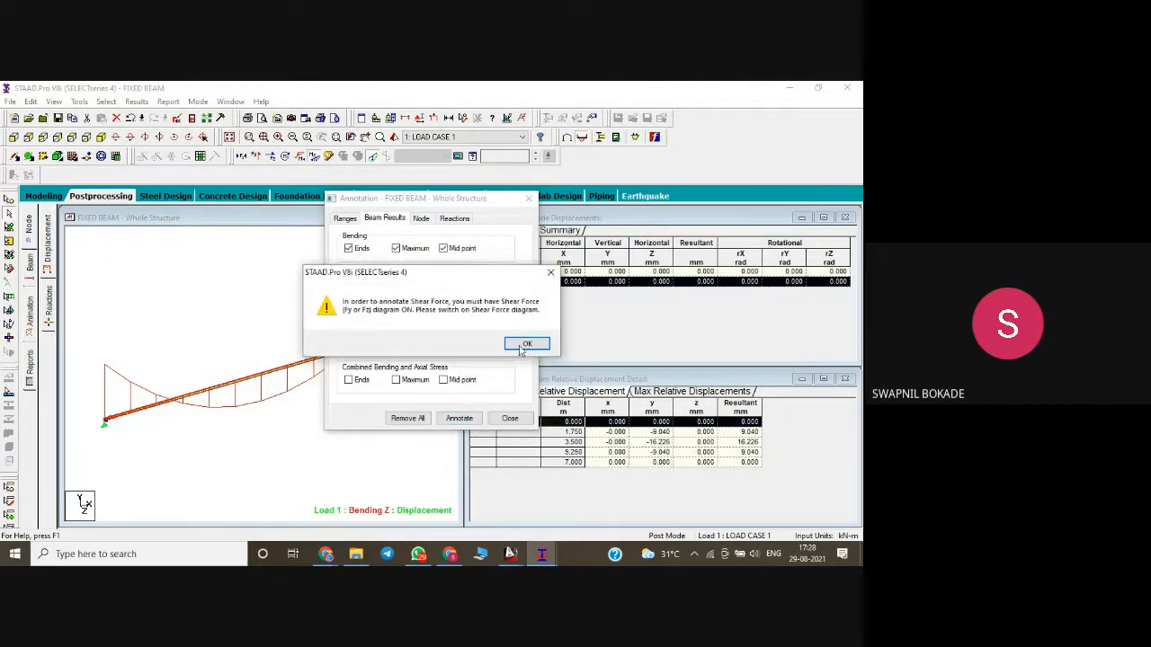
pyautogui.click(526, 344)
pyautogui.click(510, 419)
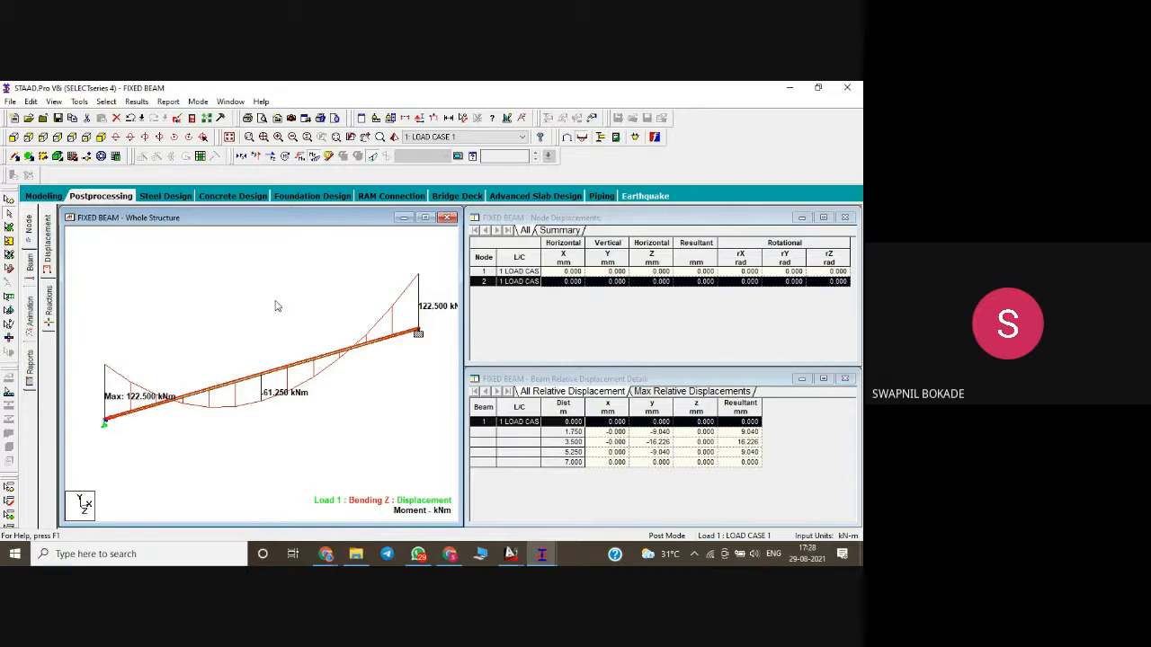
pyautogui.click(315, 157)
pyautogui.click(316, 156)
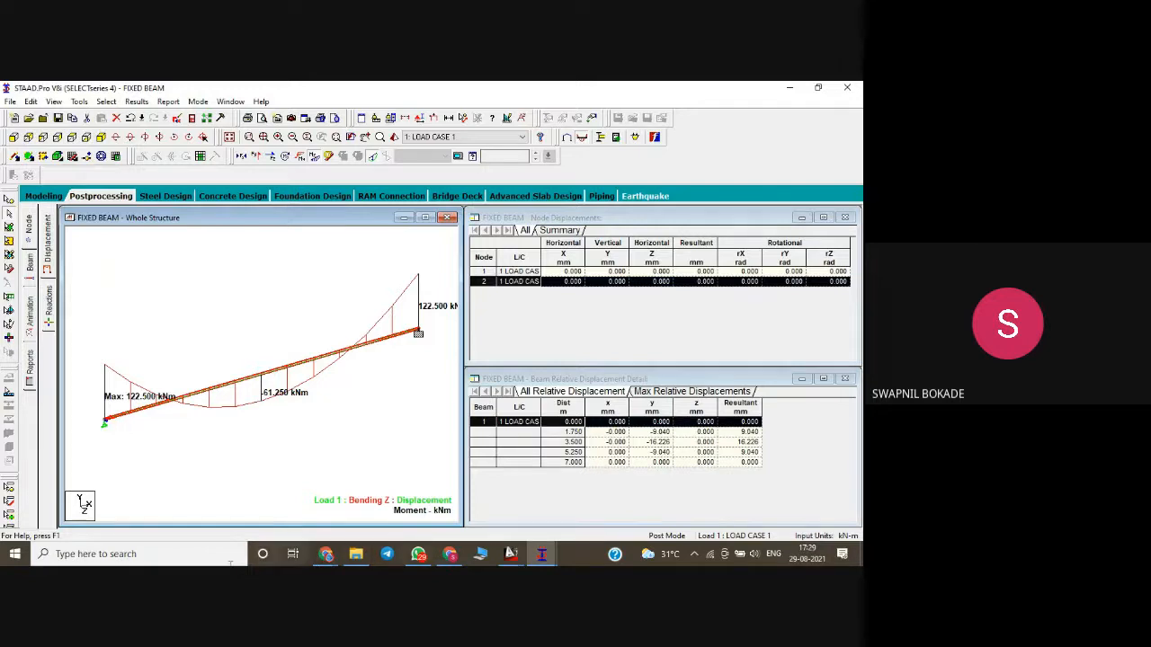
pyautogui.click(197, 555)
pyautogui.write('c')
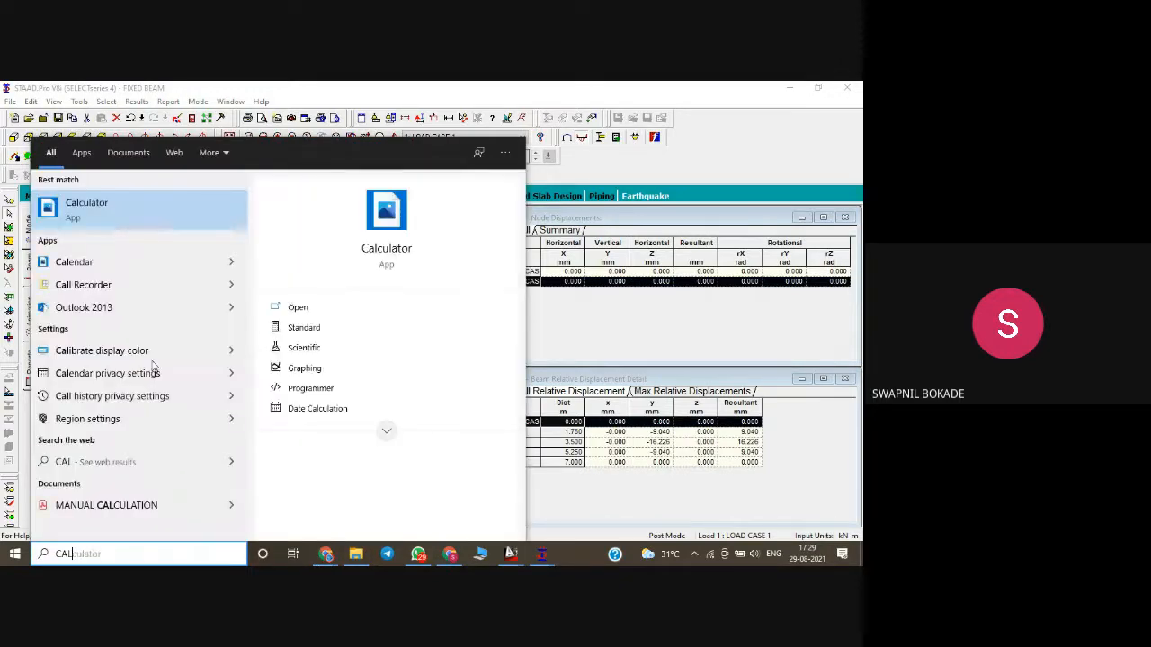
pyautogui.click(90, 263)
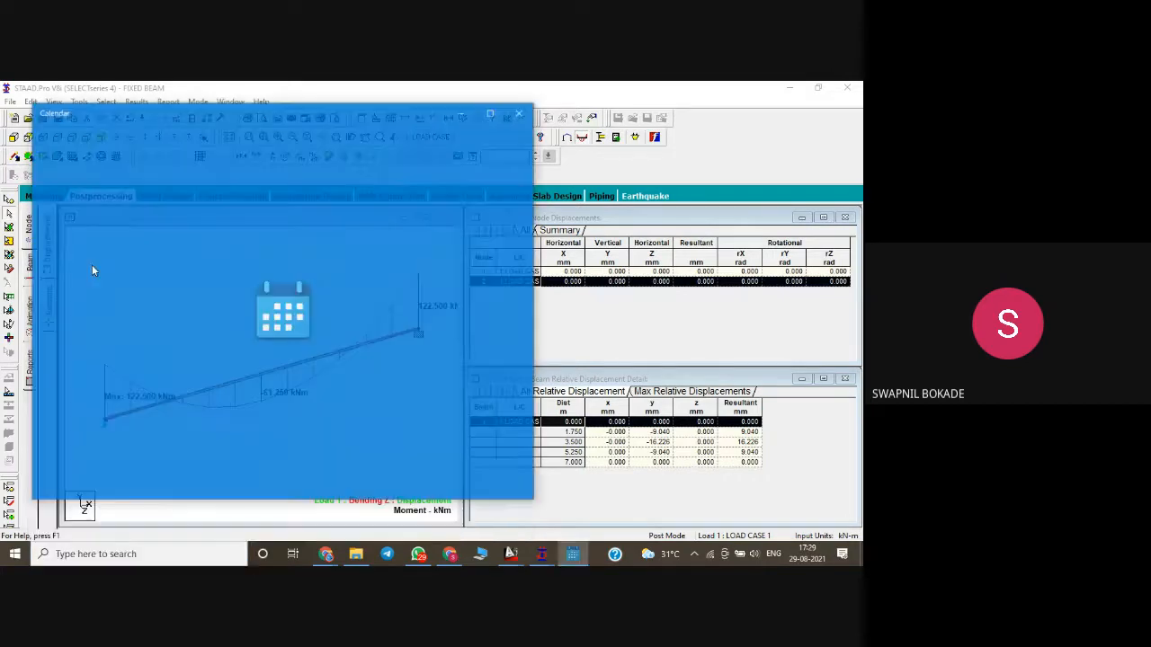
pyautogui.click(522, 111)
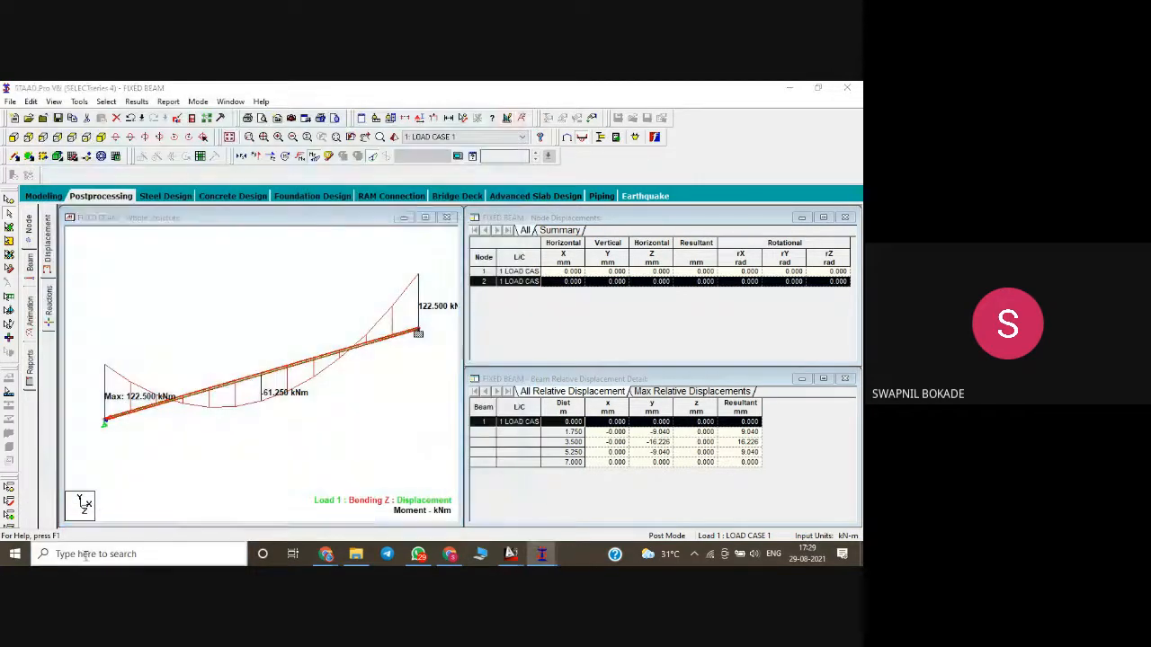
# - Search the computer for CAL and open the Calculator app
pyautogui.click(85, 554)
pyautogui.write('CAL')
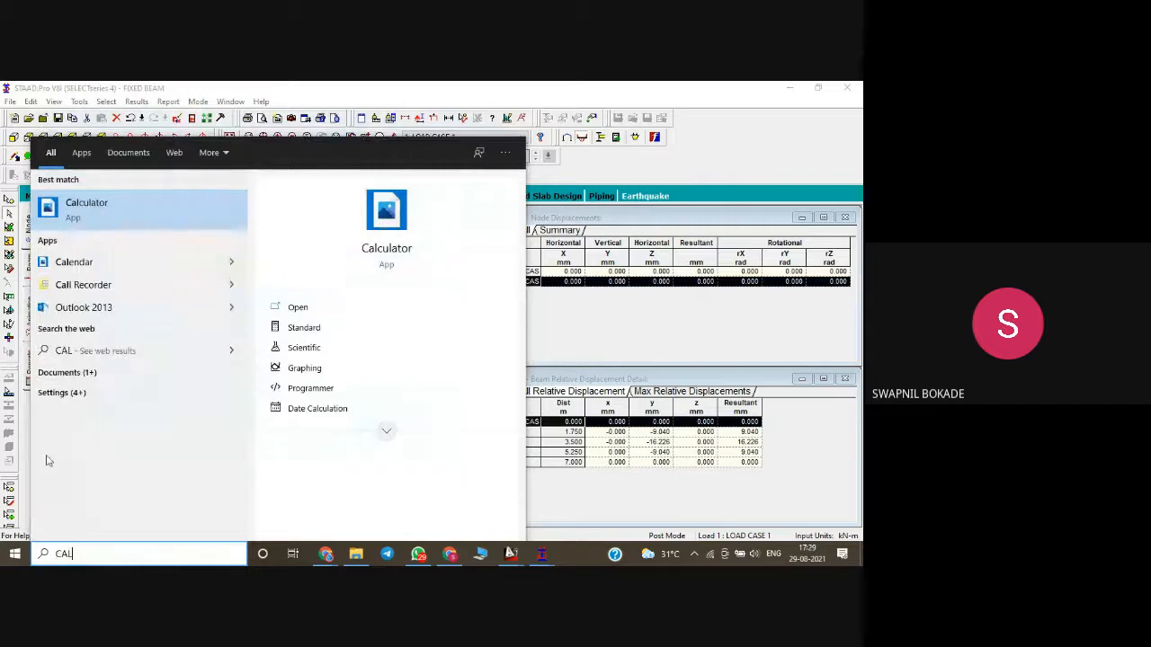
pyautogui.click(111, 204)
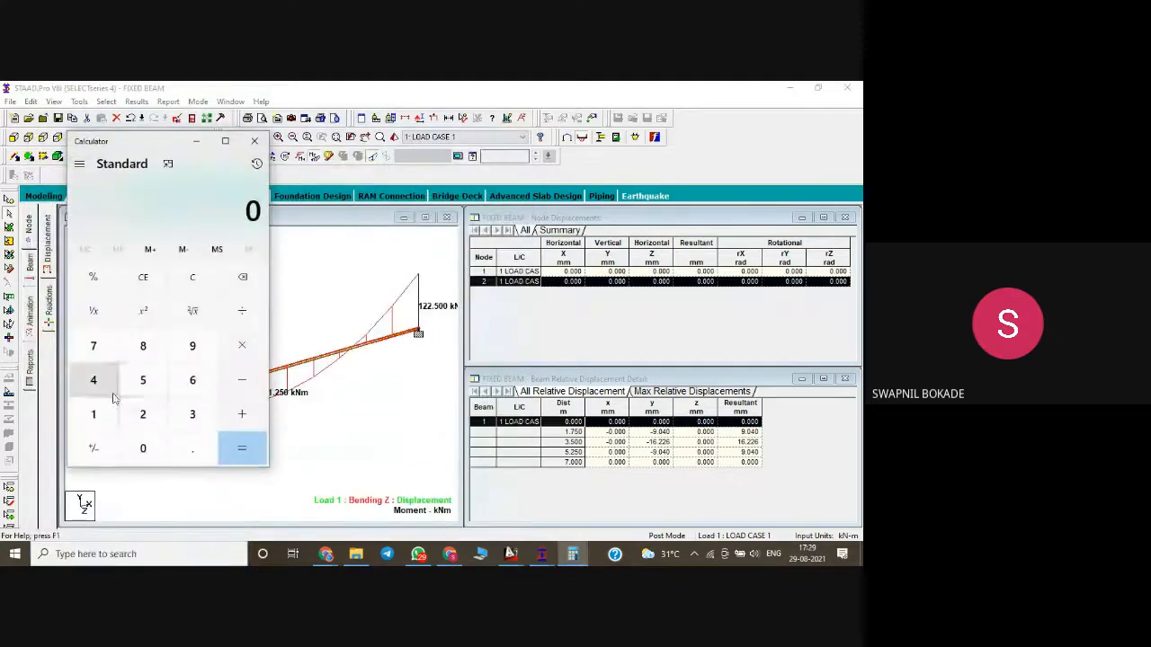
pyautogui.click(178, 428)
pyautogui.click(143, 447)
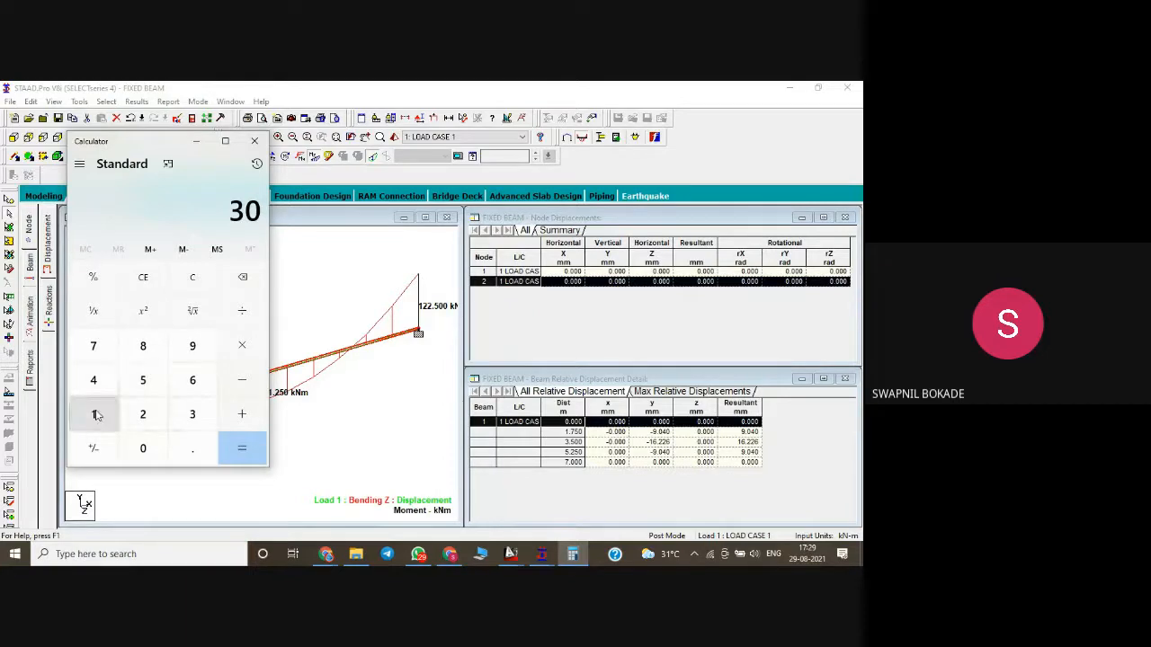
pyautogui.click(154, 286)
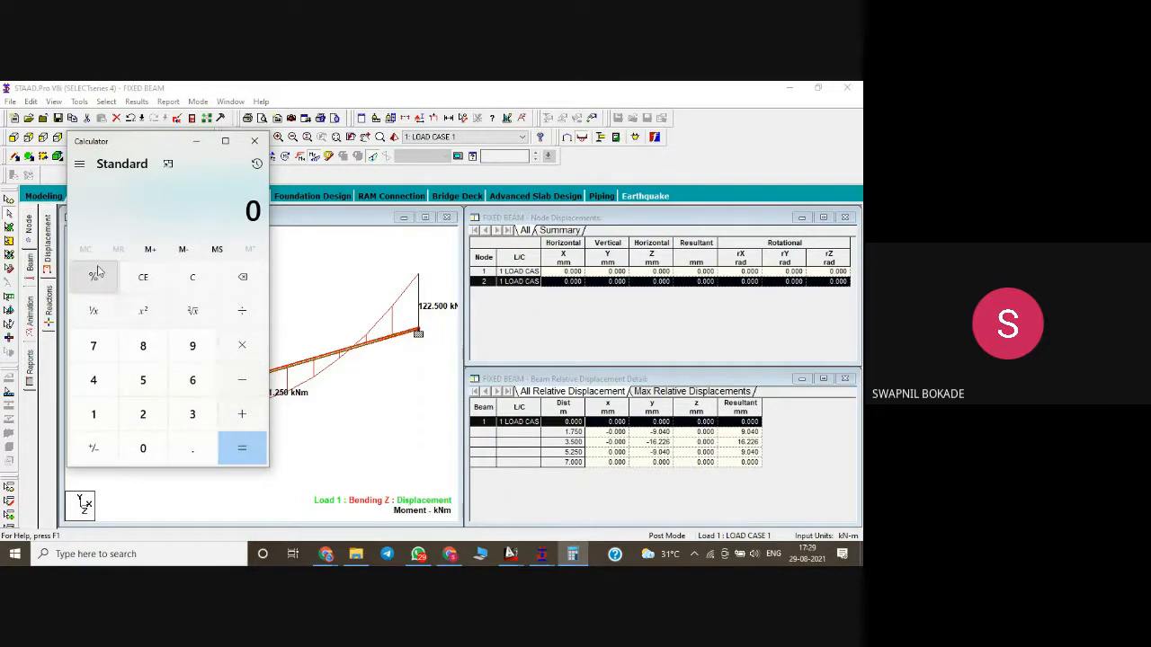
pyautogui.click(168, 164)
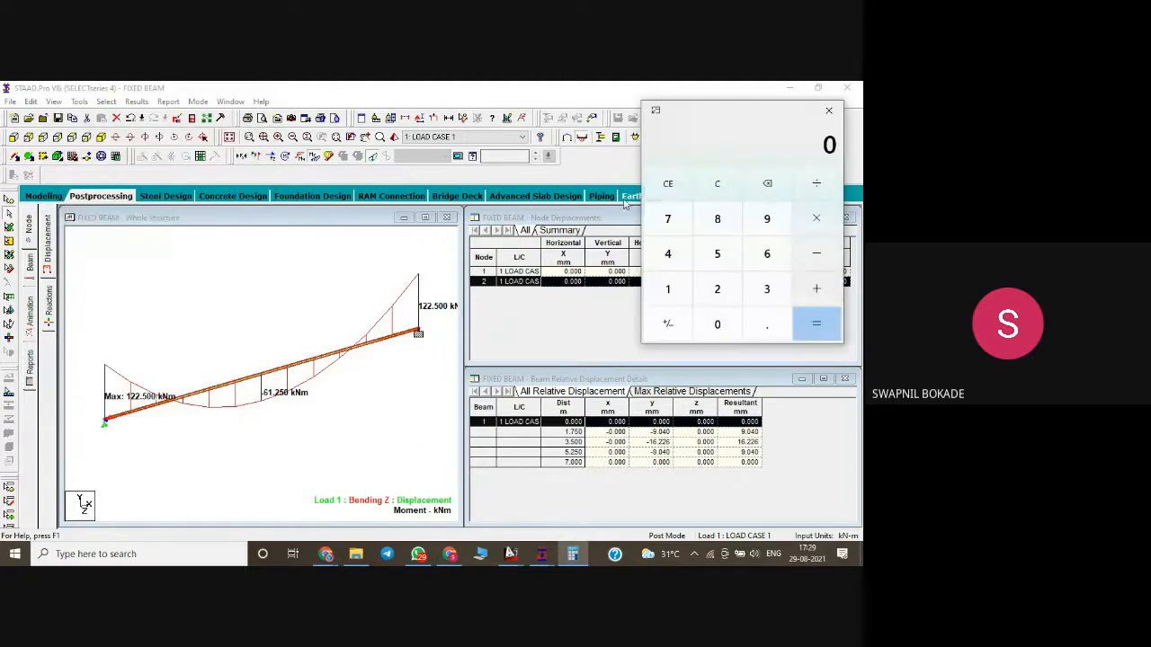
pyautogui.click(656, 110)
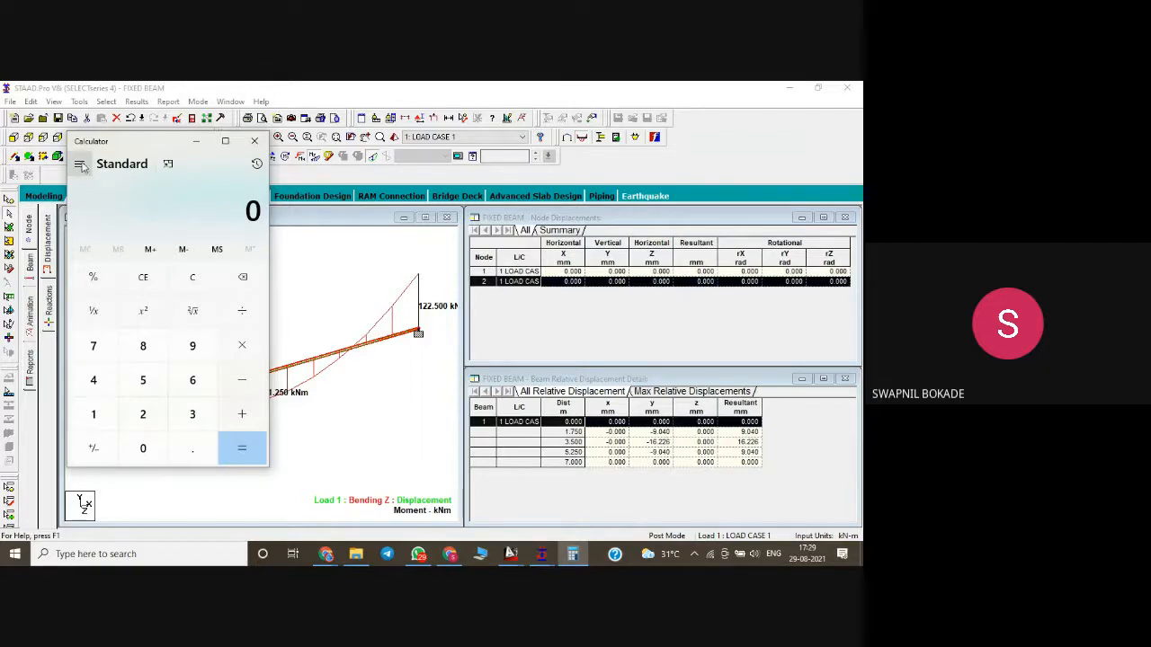
# - Switch Calculator to Scientific mode
pyautogui.click(79, 164)
pyautogui.click(87, 227)
pyautogui.click(79, 163)
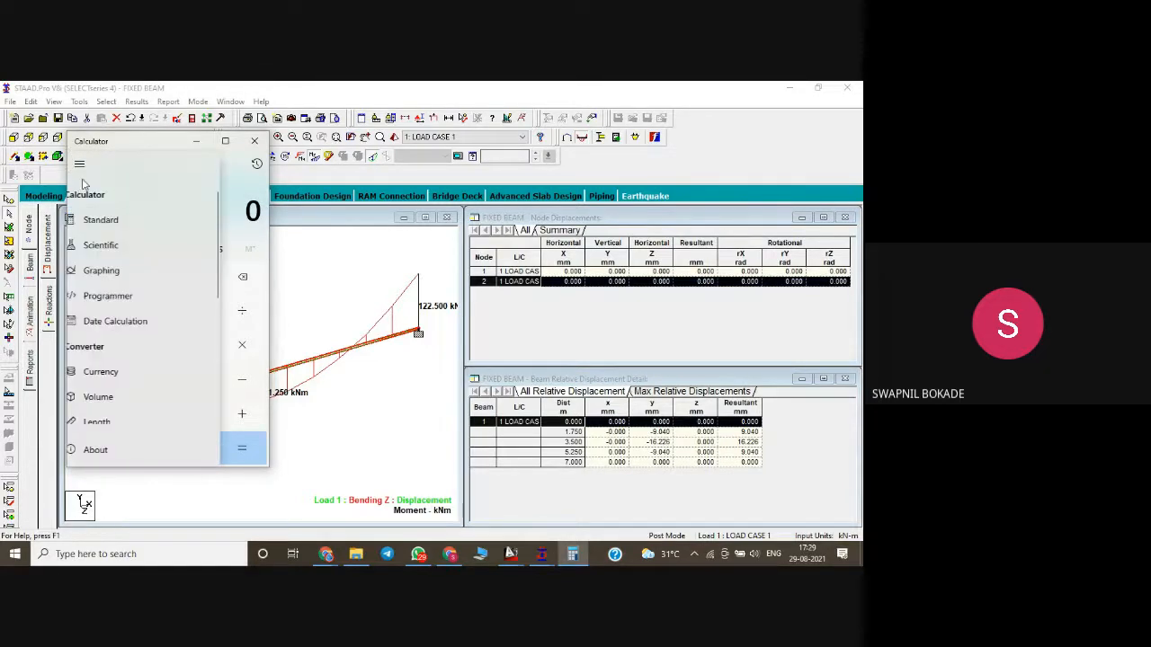
pyautogui.click(106, 250)
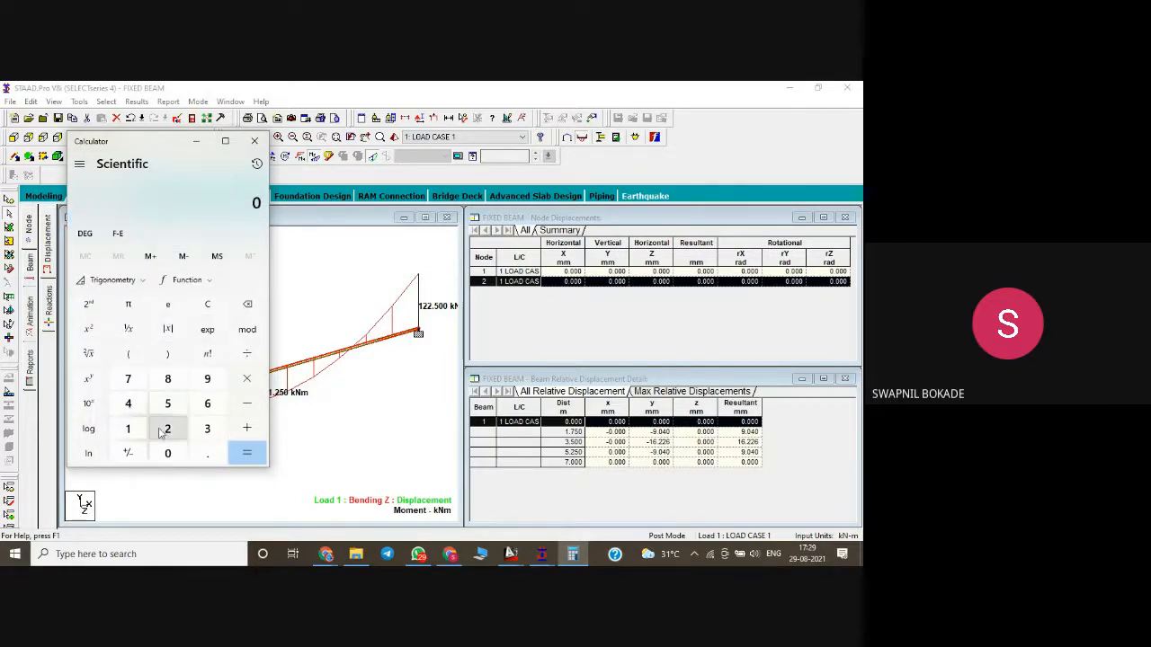
# - Calculate the fixed-end moment as 30 × 7 × 7 ÷ 12 and move Calculator clear of the bending diagram
pyautogui.click(207, 428)
pyautogui.click(167, 453)
pyautogui.click(246, 378)
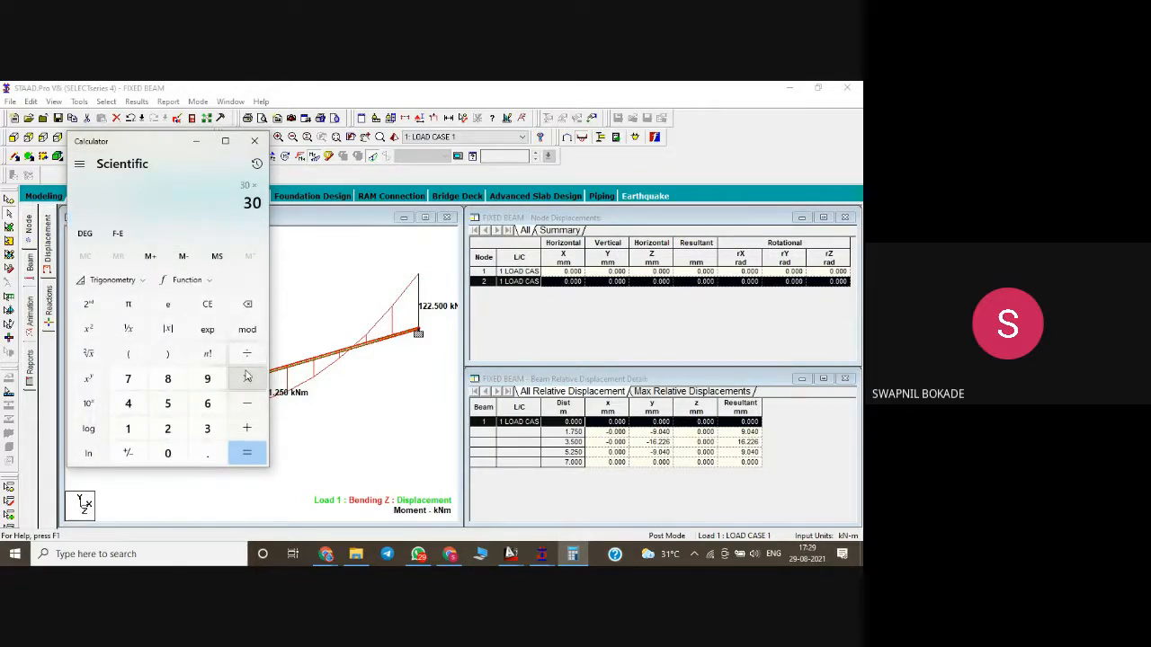
pyautogui.click(128, 379)
pyautogui.click(246, 379)
pyautogui.click(127, 379)
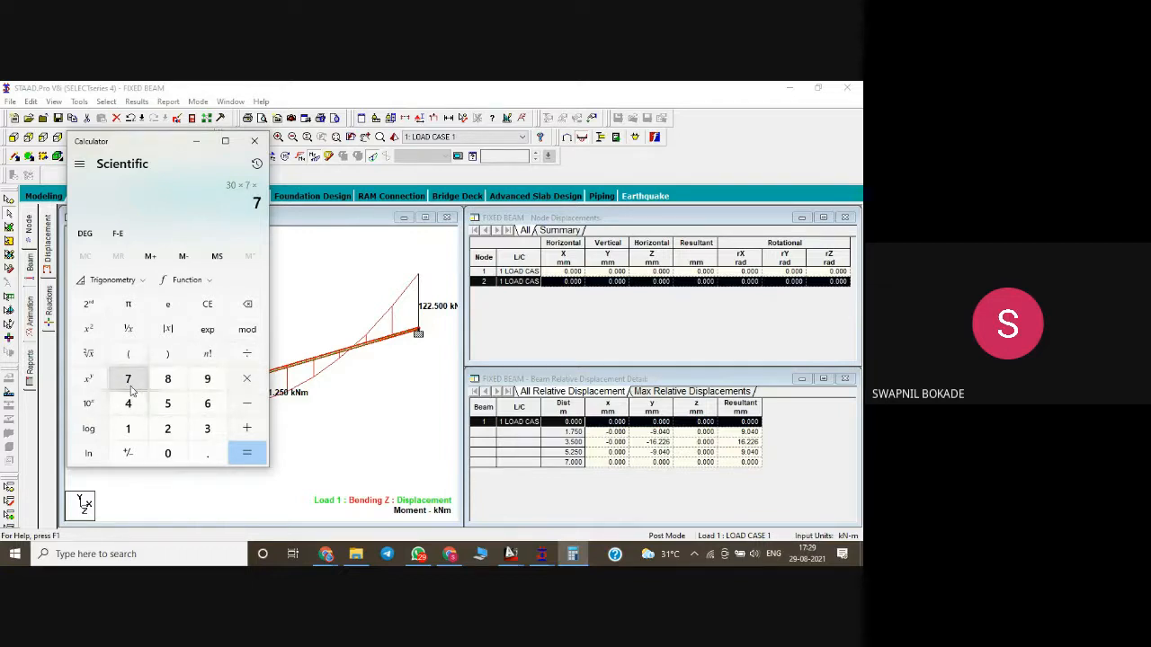
pyautogui.click(246, 353)
pyautogui.click(128, 429)
pyautogui.click(168, 429)
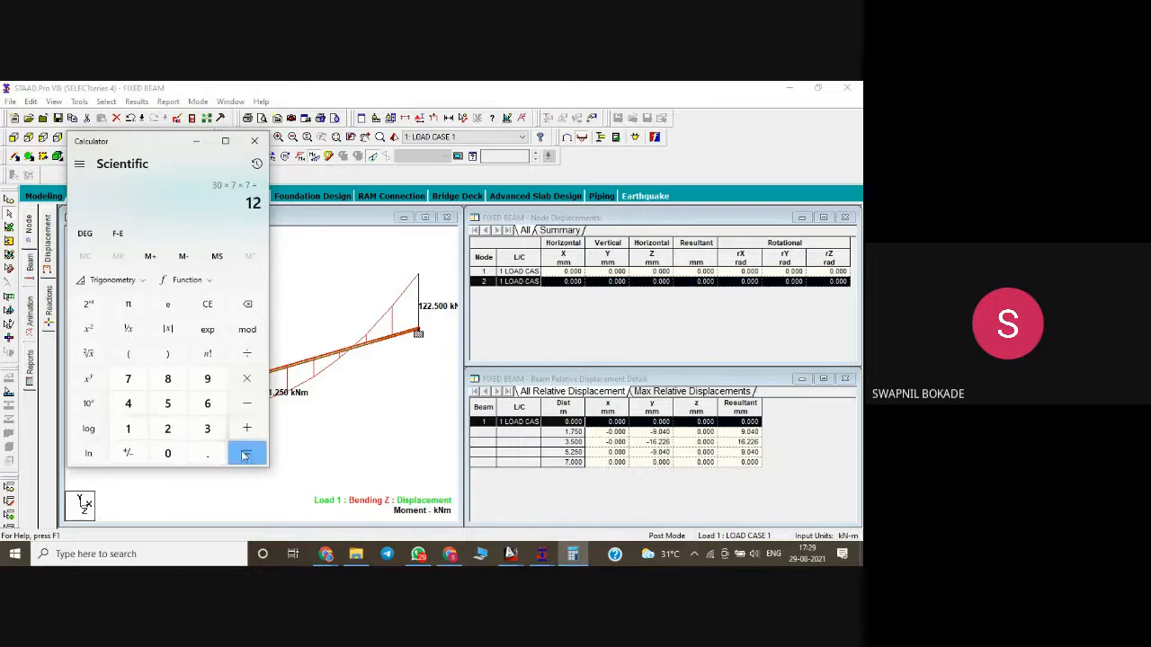
pyautogui.click(246, 452)
pyautogui.moveTo(152, 146); pyautogui.dragTo(472, 153)
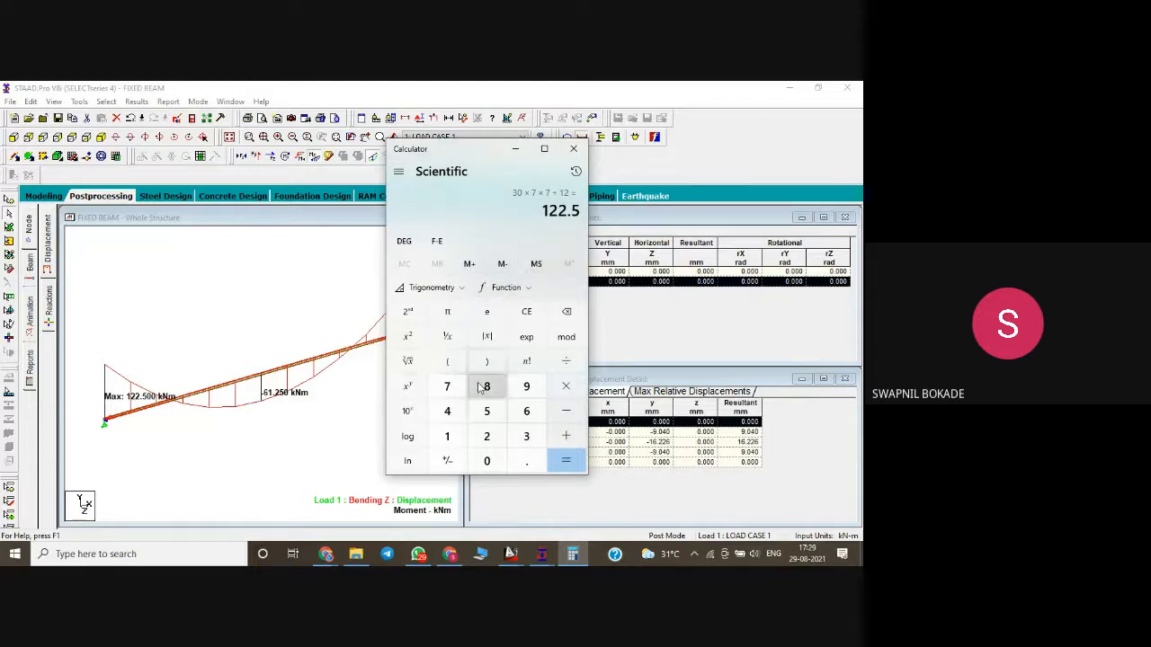
# - Calculate the midspan moment as 30 × 7² ÷ 24 and move Calculator clear of the beam's far end
pyautogui.click(531, 314)
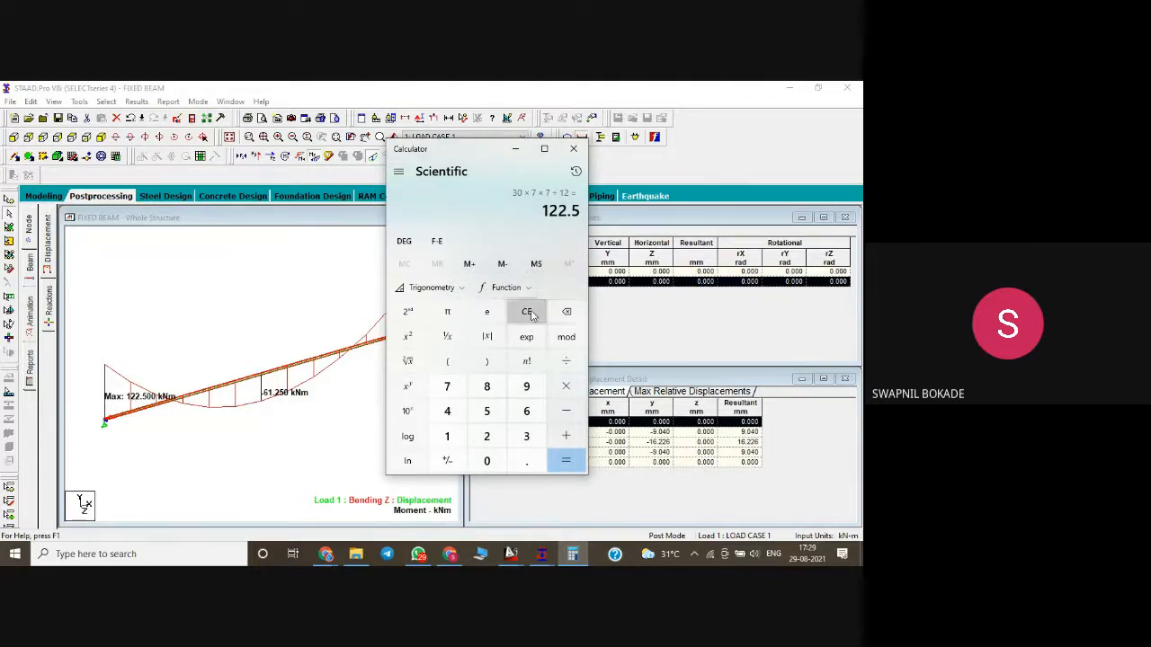
pyautogui.click(526, 436)
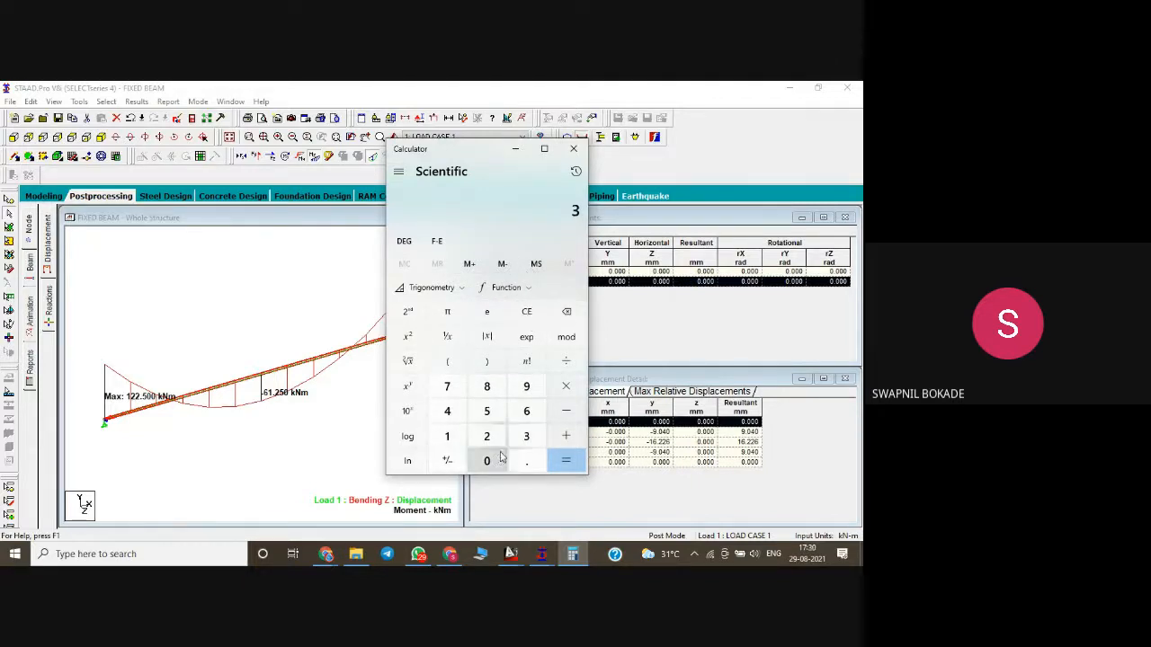
pyautogui.click(487, 460)
pyautogui.click(565, 389)
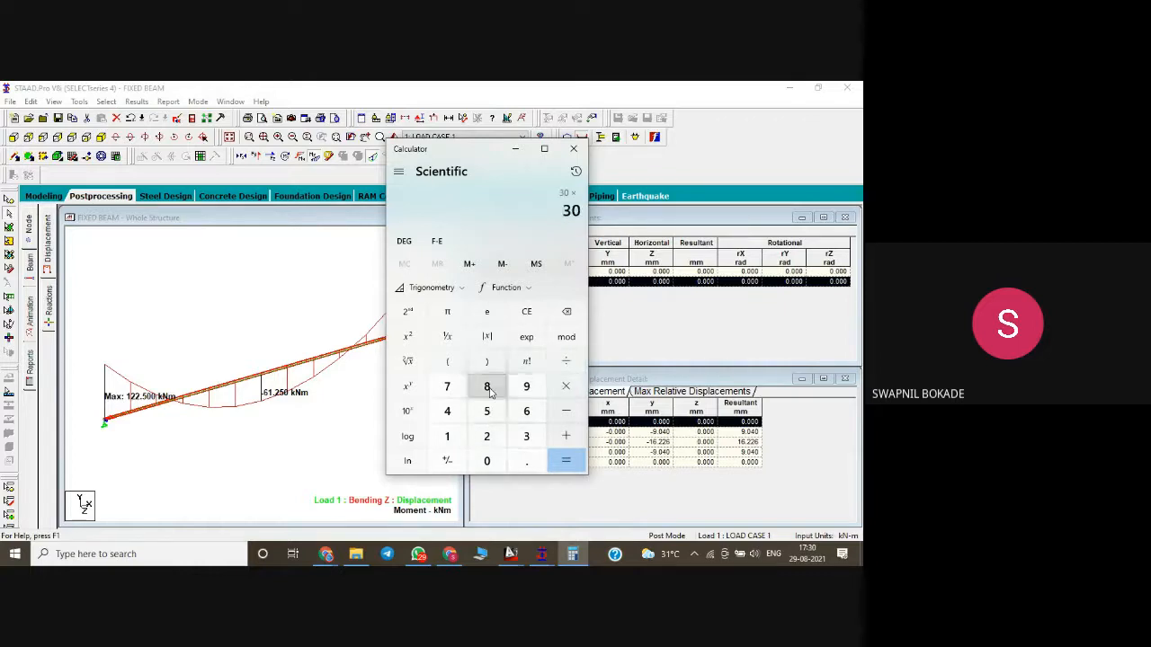
pyautogui.click(447, 385)
pyautogui.click(410, 340)
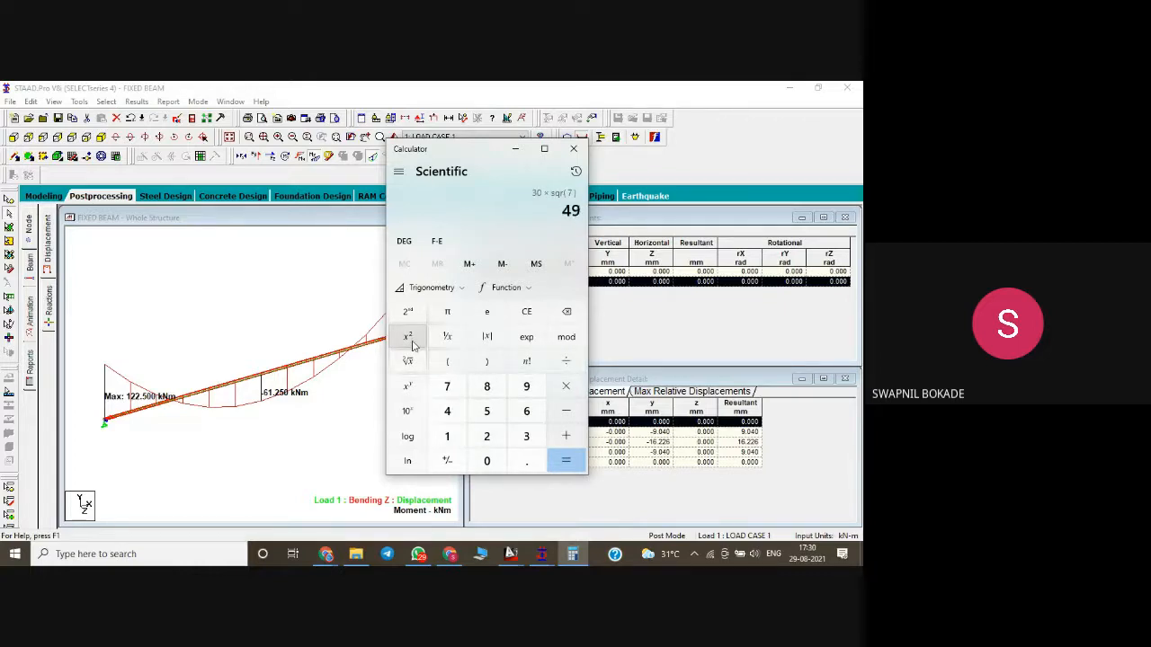
pyautogui.click(566, 361)
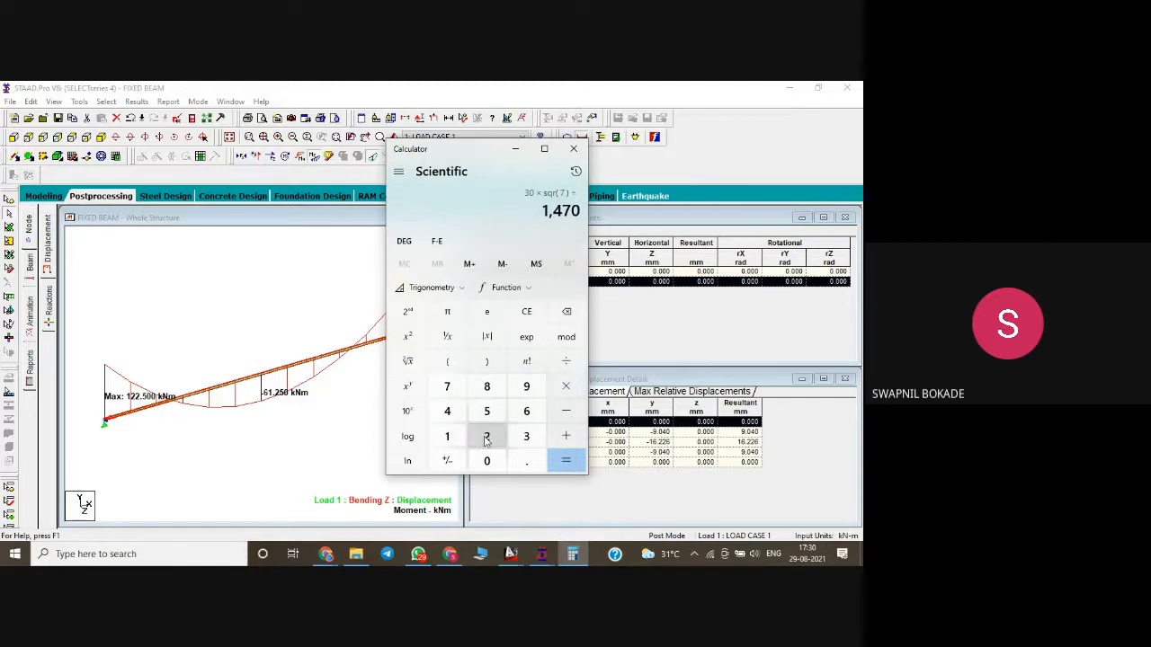
pyautogui.click(487, 436)
pyautogui.click(447, 411)
pyautogui.click(565, 460)
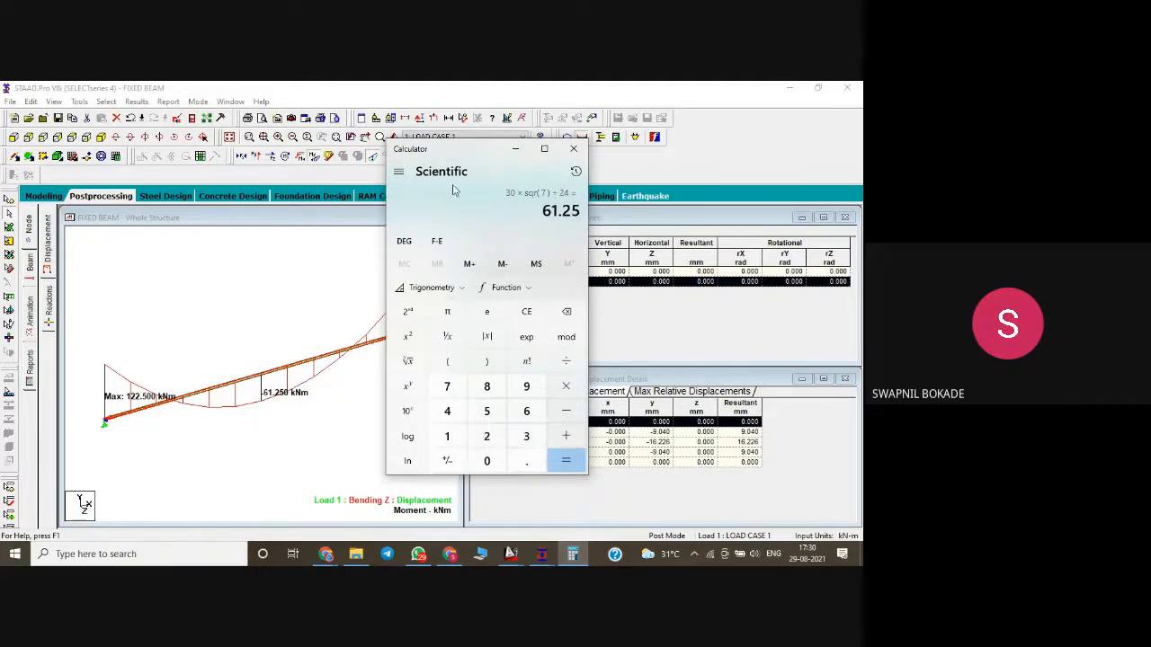
pyautogui.moveTo(448, 151); pyautogui.dragTo(570, 149)
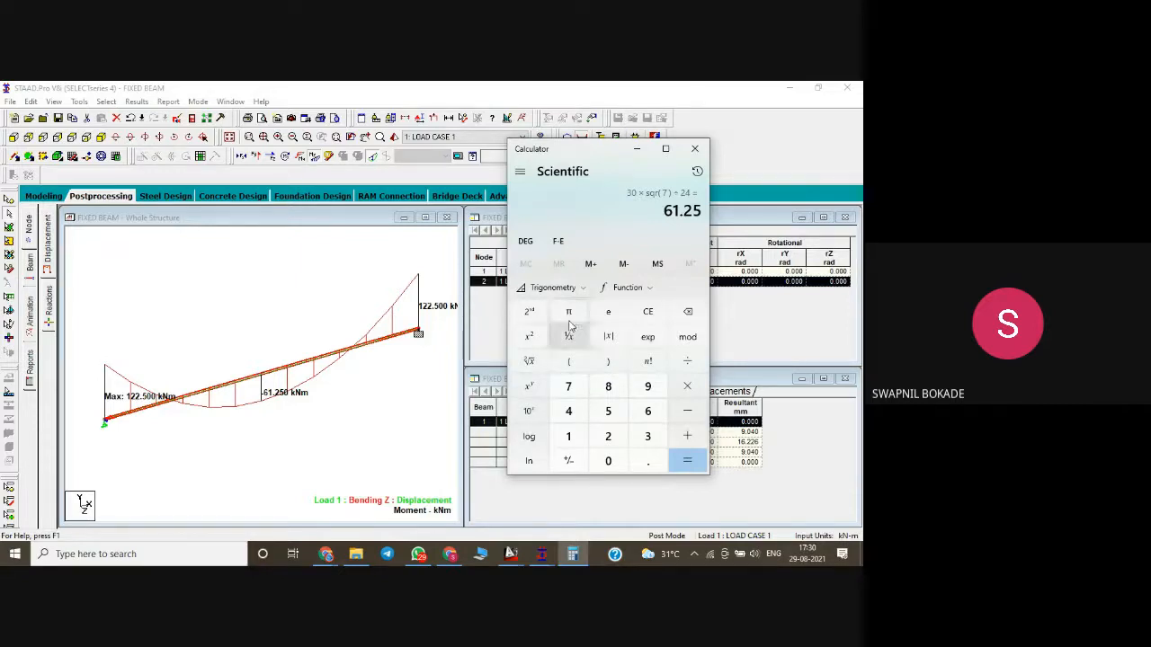
# - Calculate the end shear force as 30 × 7 ÷ 2
pyautogui.click(644, 321)
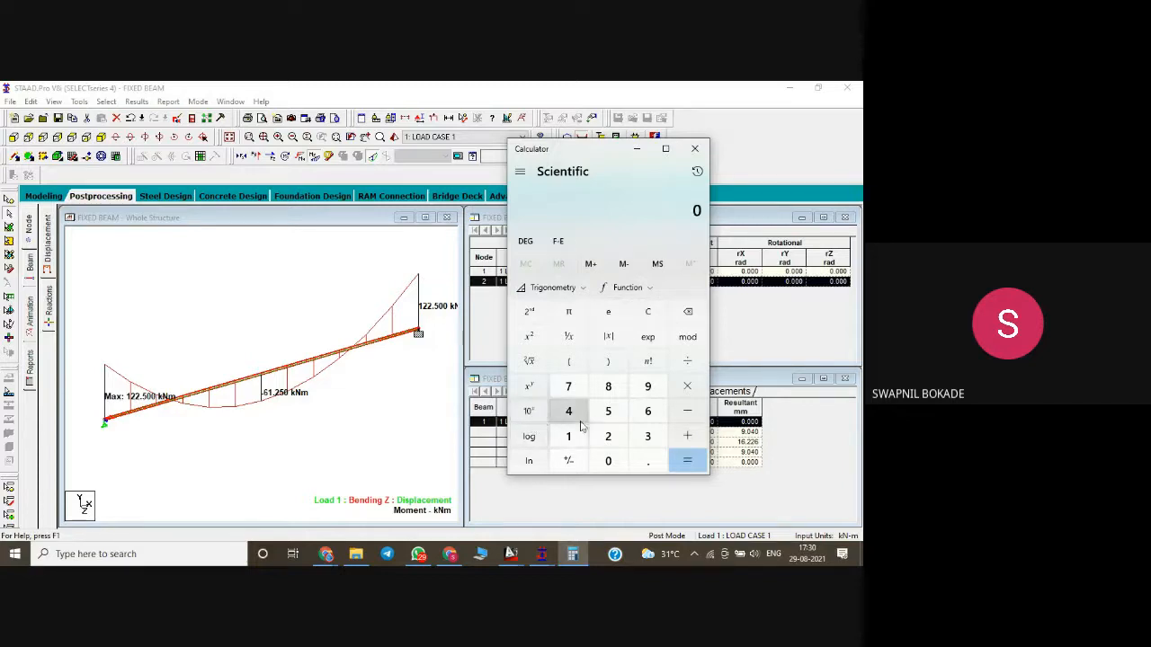
pyautogui.click(647, 436)
pyautogui.click(608, 460)
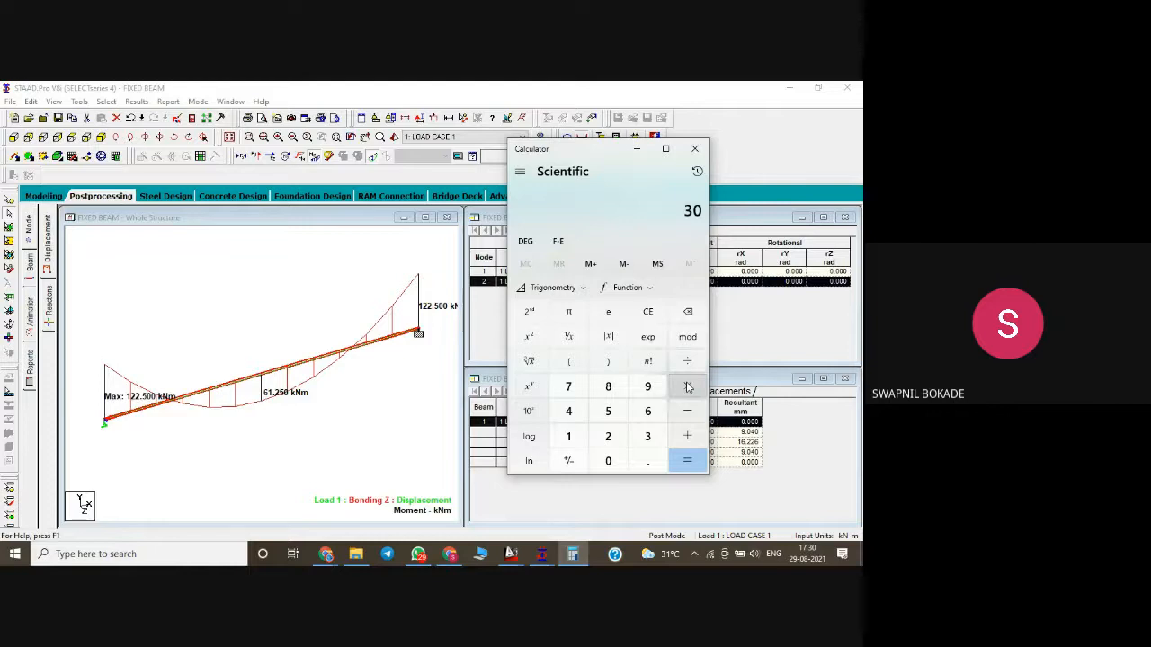
pyautogui.click(687, 387)
pyautogui.click(569, 386)
pyautogui.click(687, 362)
pyautogui.click(608, 436)
pyautogui.click(687, 460)
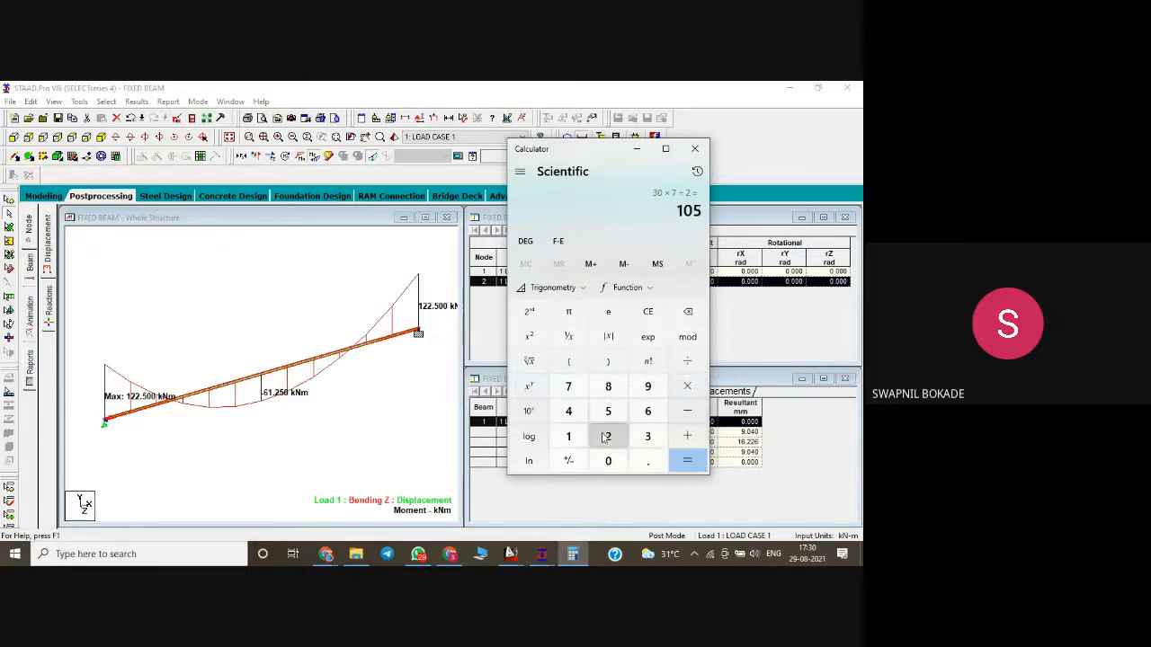
# - Display the Shear Y diagram instead of Bending Z, compare it with the calculated end shear, and close Calculator
pyautogui.click(270, 157)
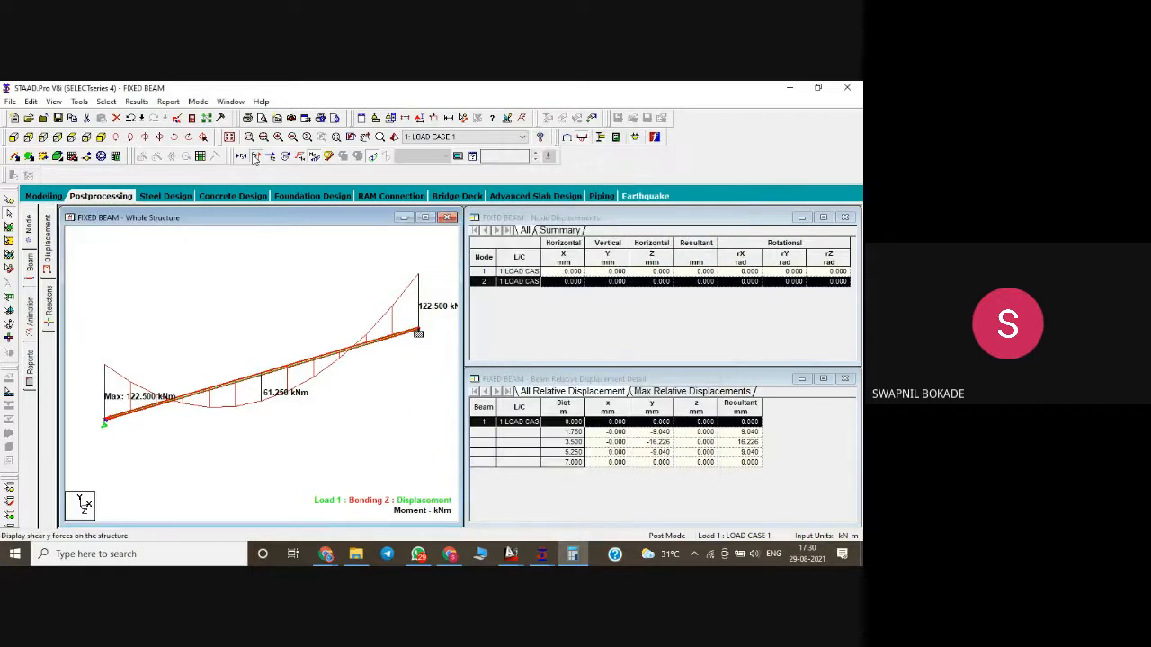
pyautogui.click(314, 155)
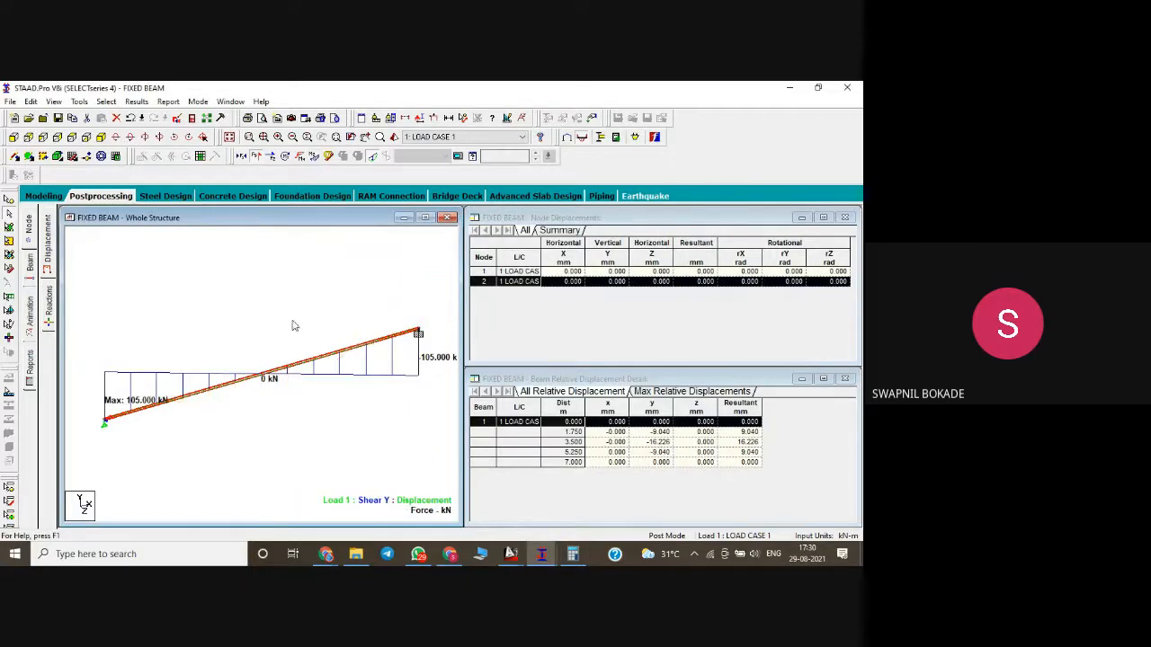
pyautogui.click(572, 554)
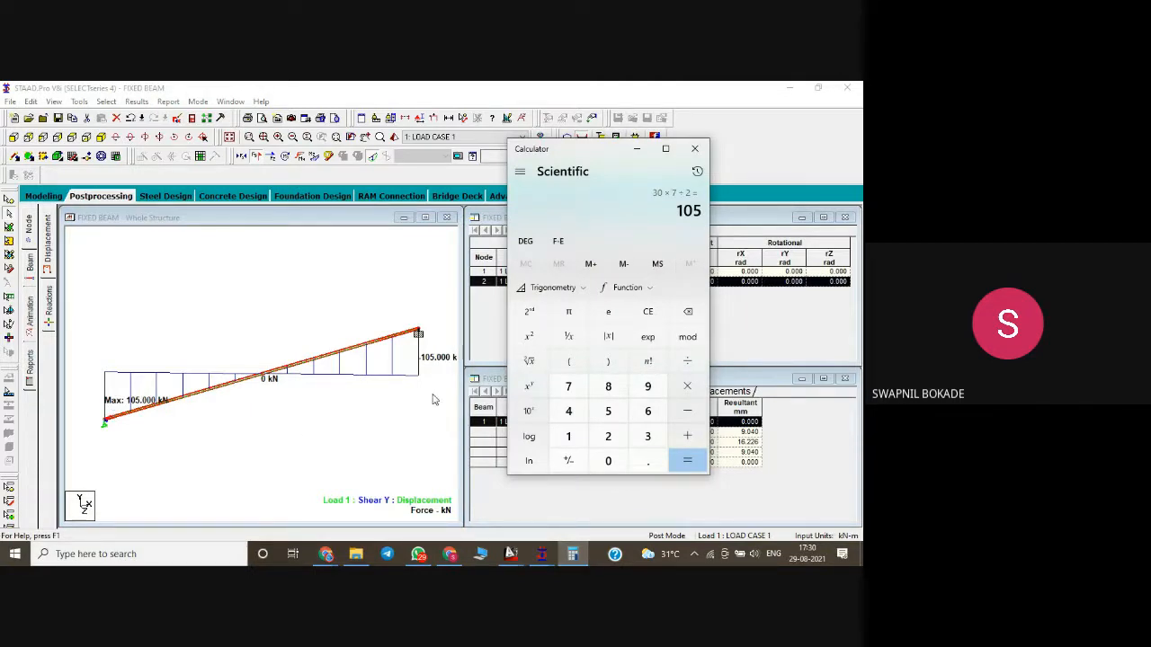
pyautogui.click(696, 148)
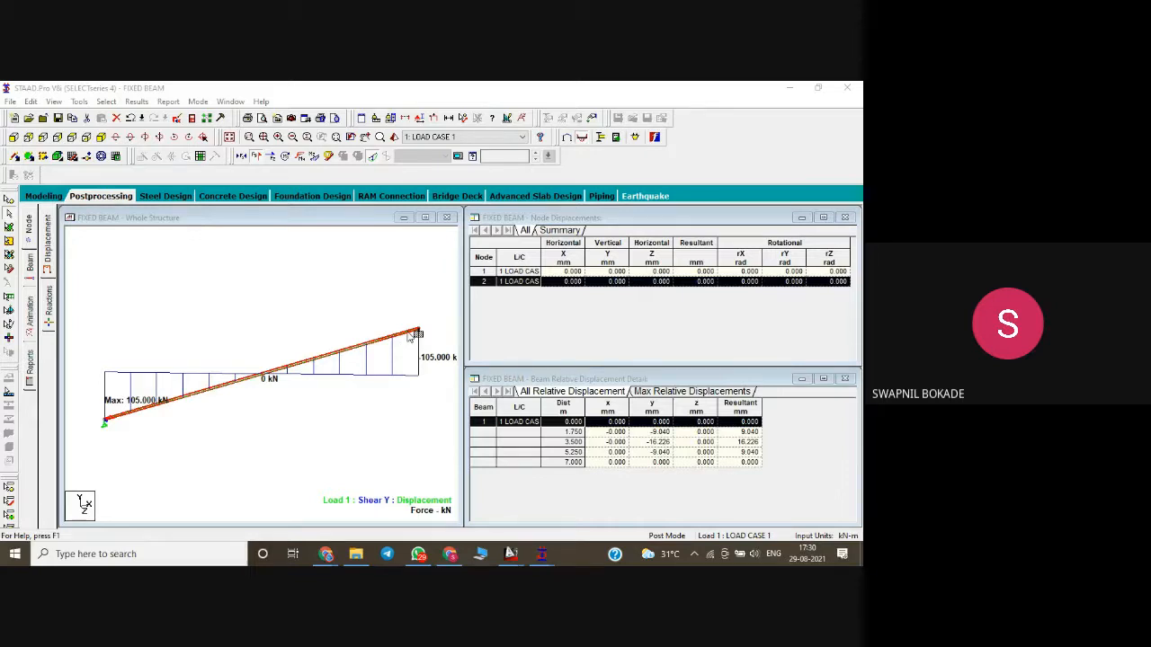
# - Return to Modeling mode and open the support definitions for the whole structure
pyautogui.moveTo(409, 336)
pyautogui.click(37, 196)
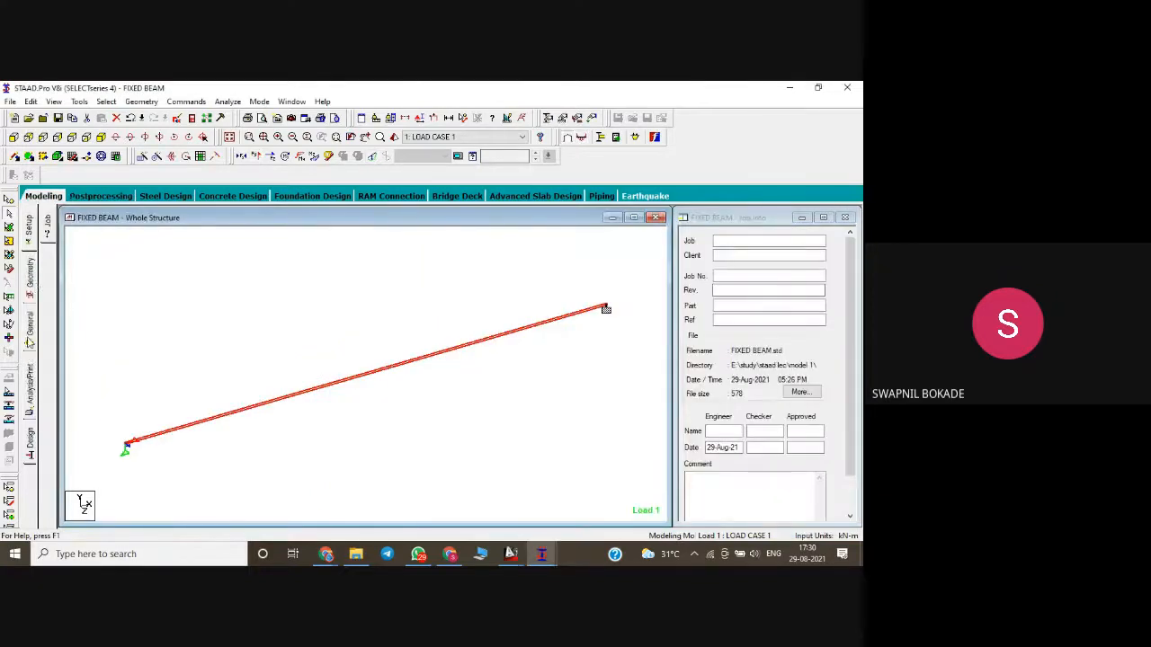
pyautogui.click(30, 332)
pyautogui.click(49, 326)
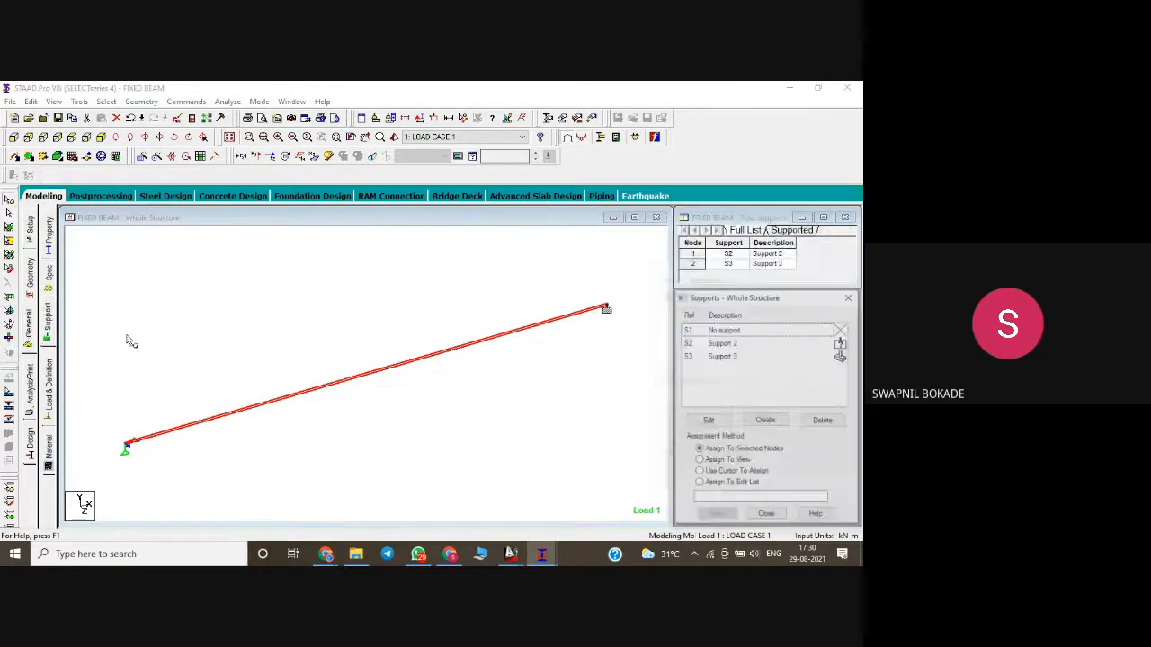
pyautogui.click(720, 360)
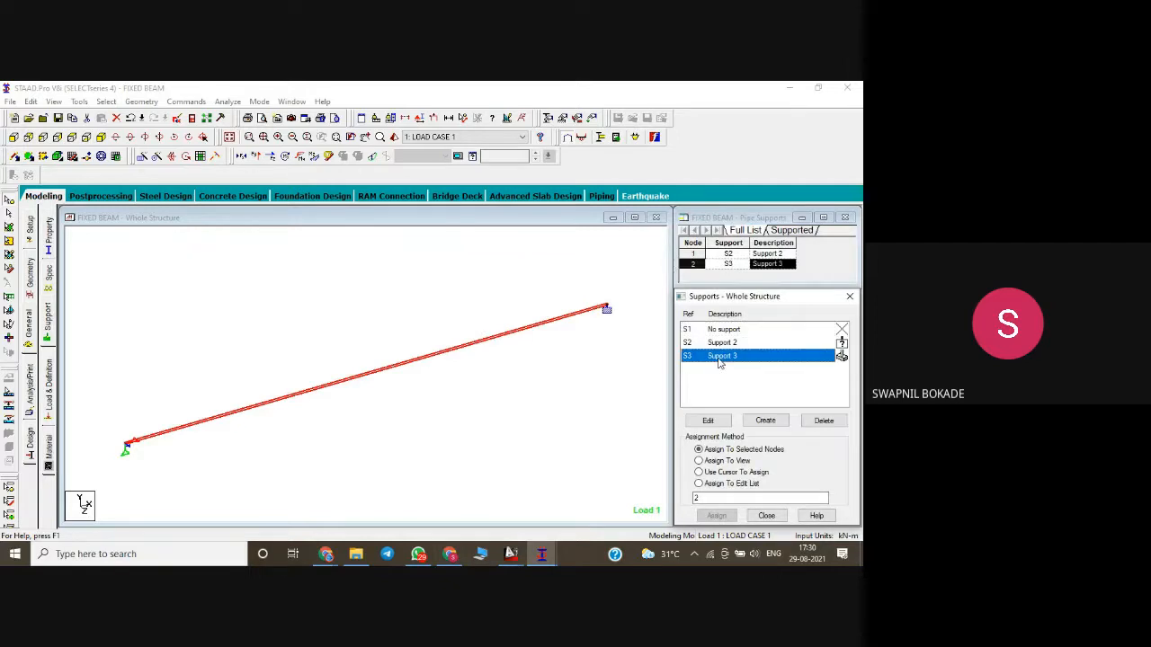
pyautogui.press('Delete')
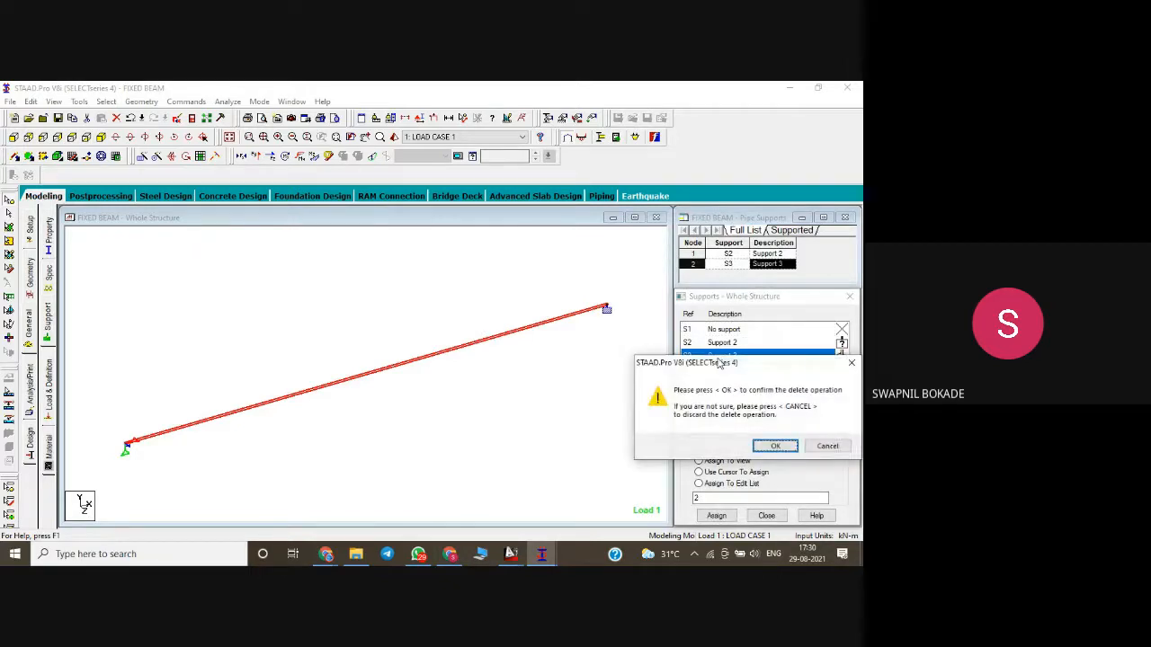
pyautogui.click(828, 446)
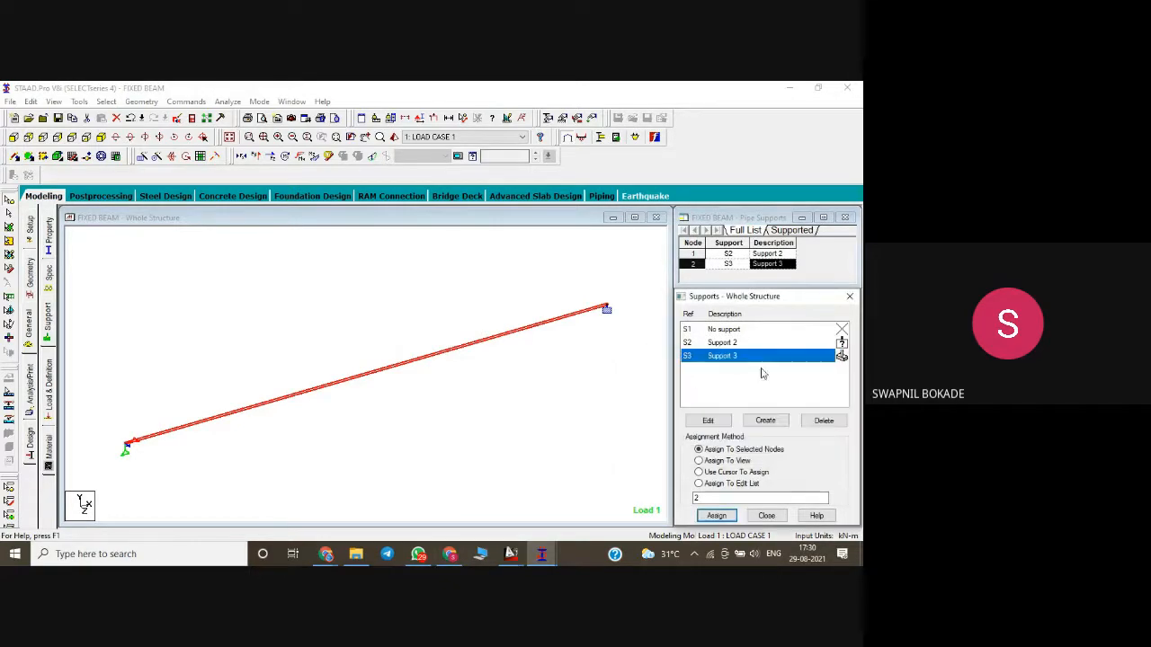
# - Assign Support 2 to selected nodes, applying it to node 2 at the beam's far end
pyautogui.click(744, 342)
pyautogui.click(716, 516)
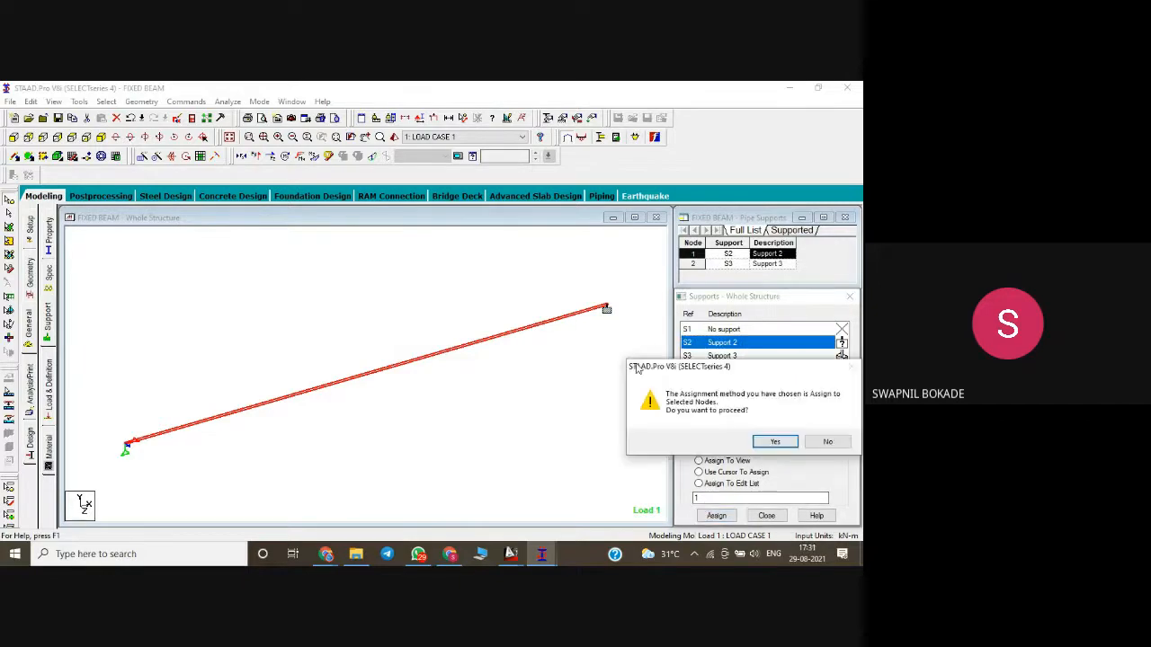
pyautogui.click(773, 442)
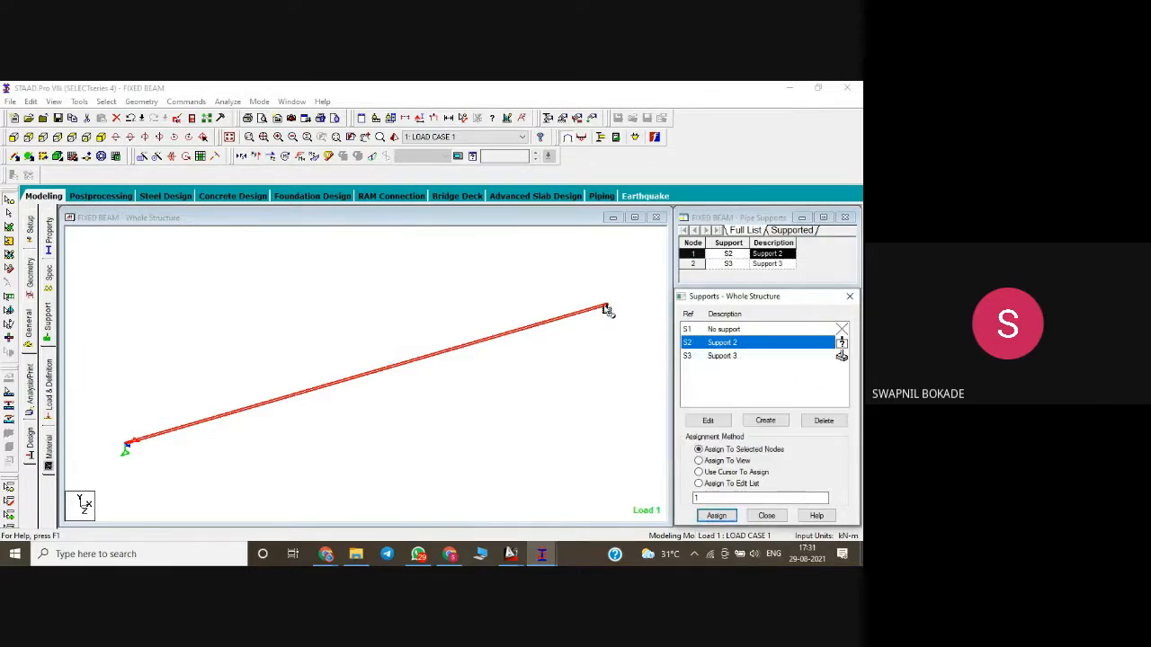
pyautogui.click(607, 311)
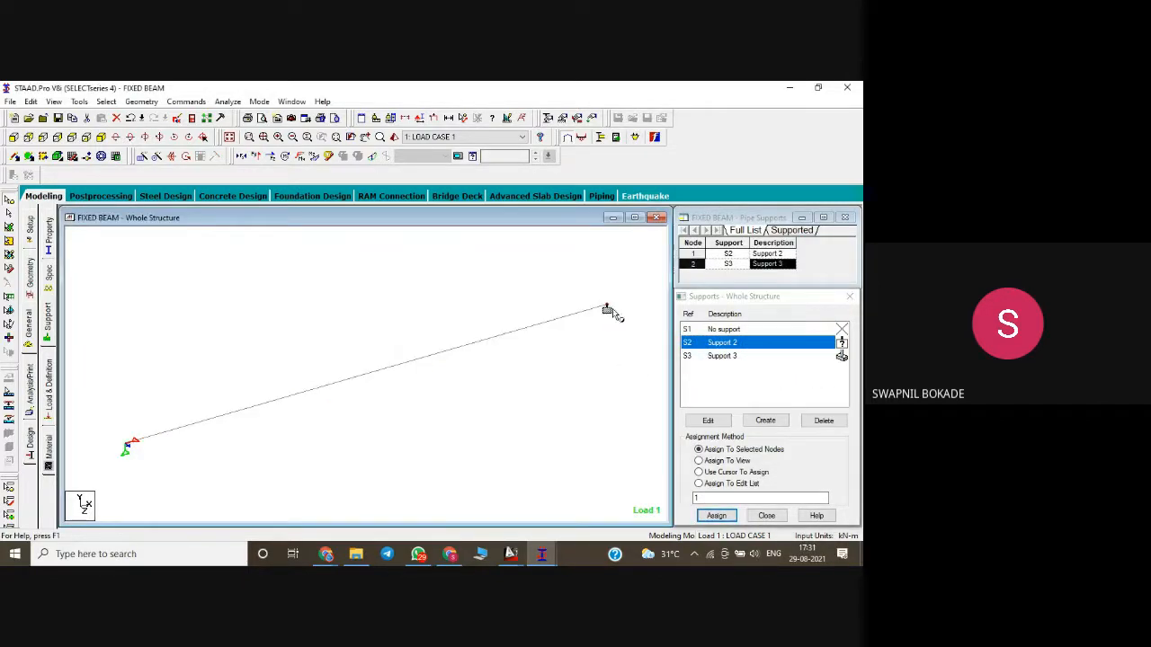
pyautogui.click(715, 516)
pyautogui.click(773, 442)
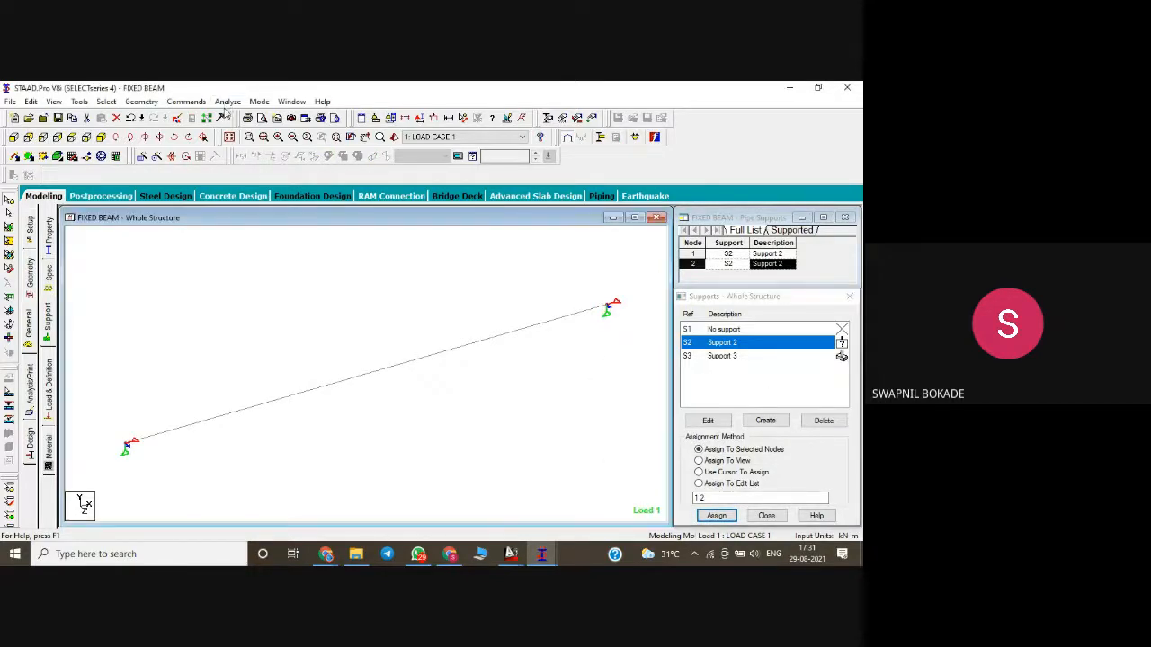
# - Save the structure, run the analysis, inspect the warning in the output file, and close the output viewer
pyautogui.click(228, 102)
pyautogui.click(247, 114)
pyautogui.click(353, 333)
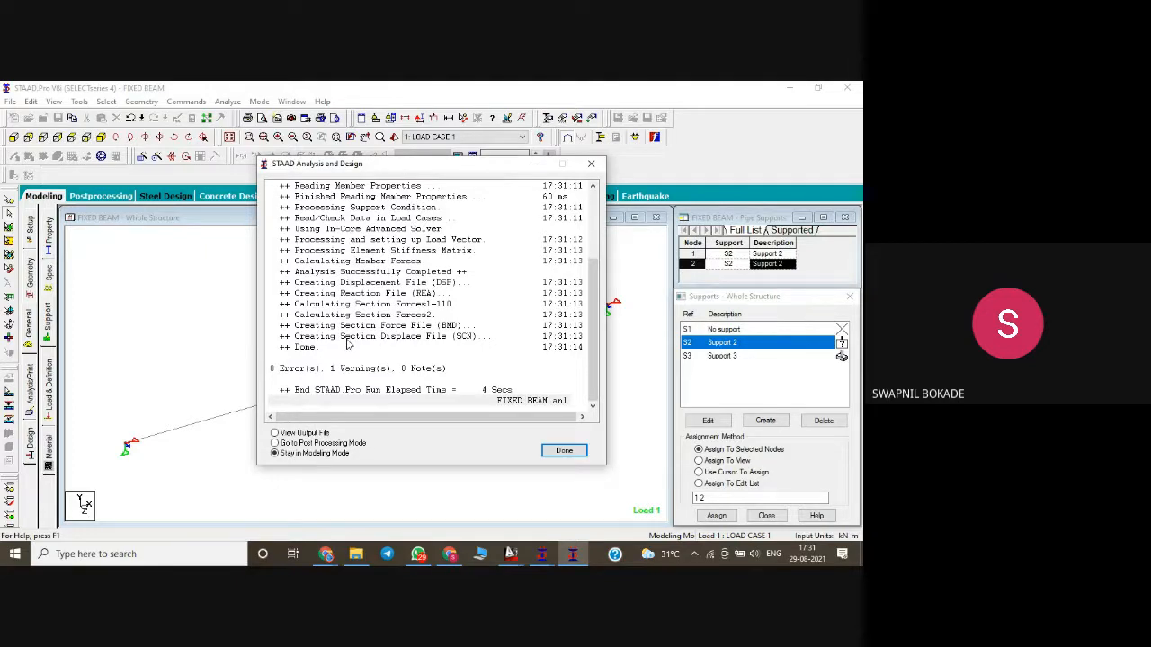
pyautogui.click(286, 444)
pyautogui.click(559, 452)
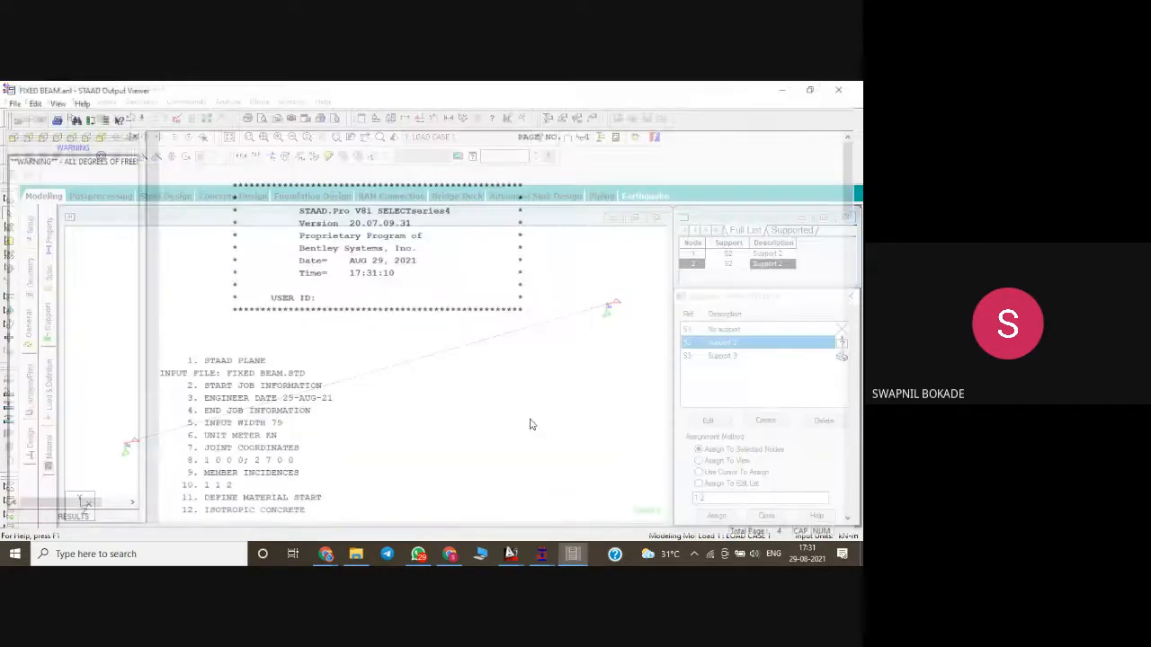
pyautogui.click(52, 162)
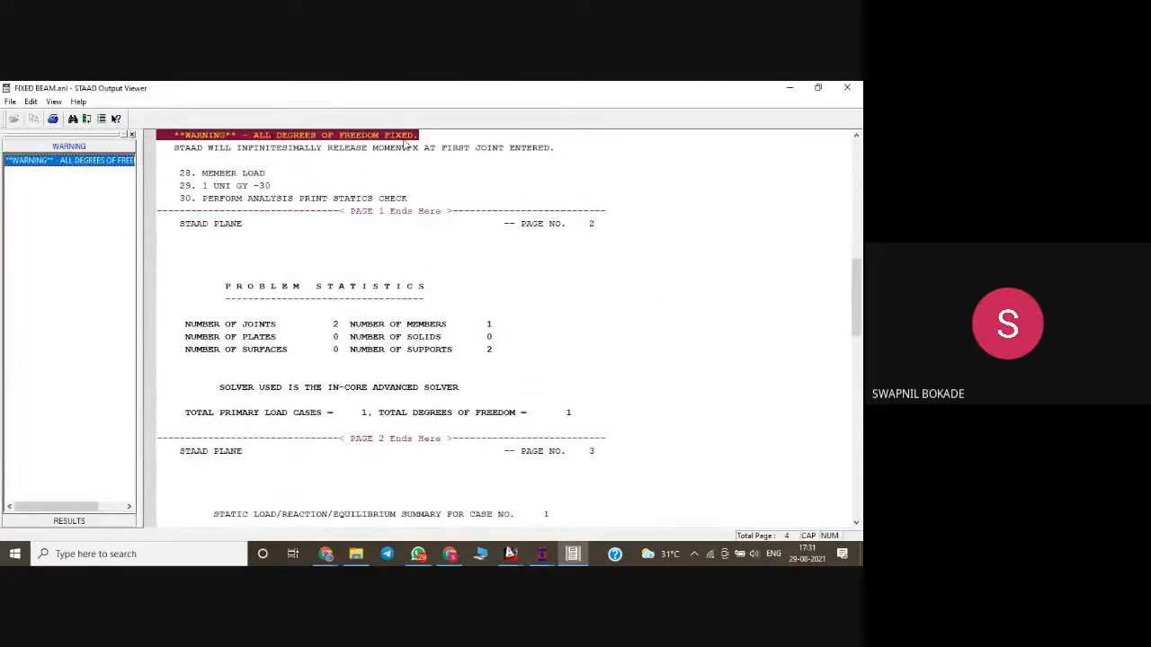
pyautogui.click(848, 88)
# - Assign Support 3 to both beam ends using the Assign To View method
pyautogui.click(722, 357)
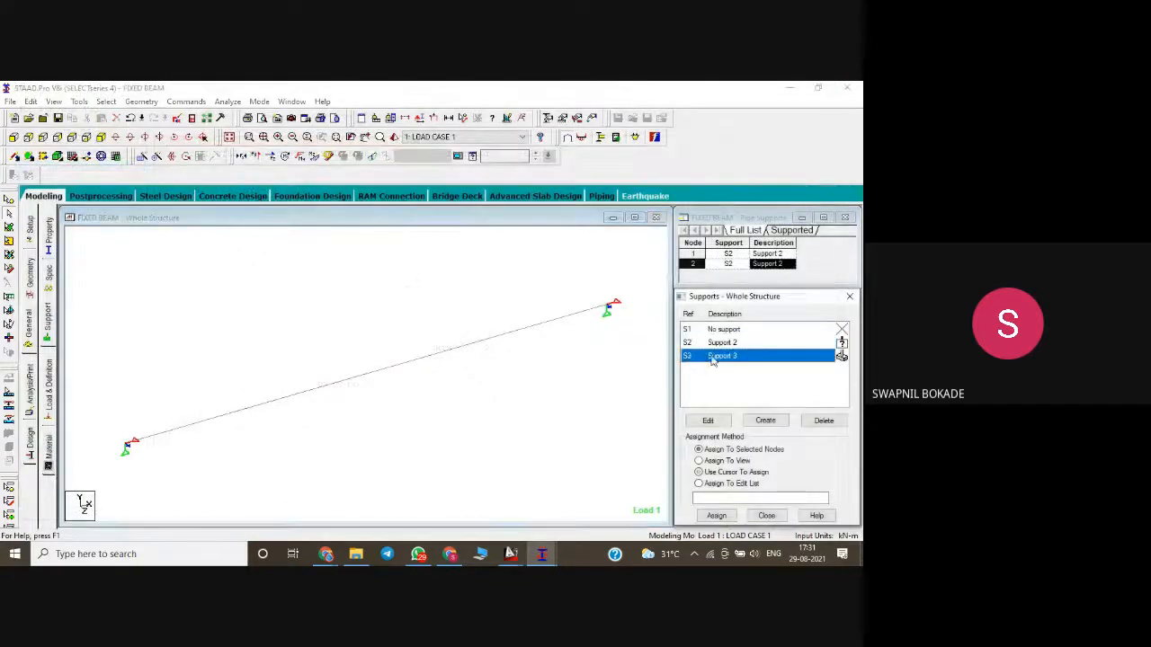
pyautogui.click(698, 472)
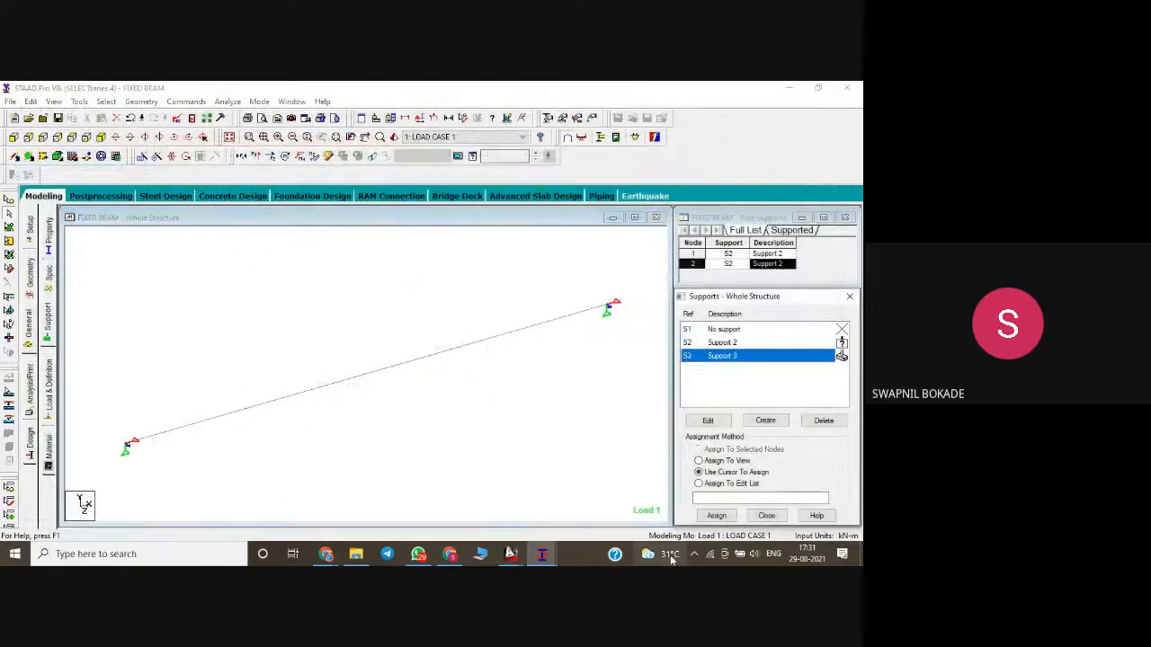
pyautogui.click(719, 461)
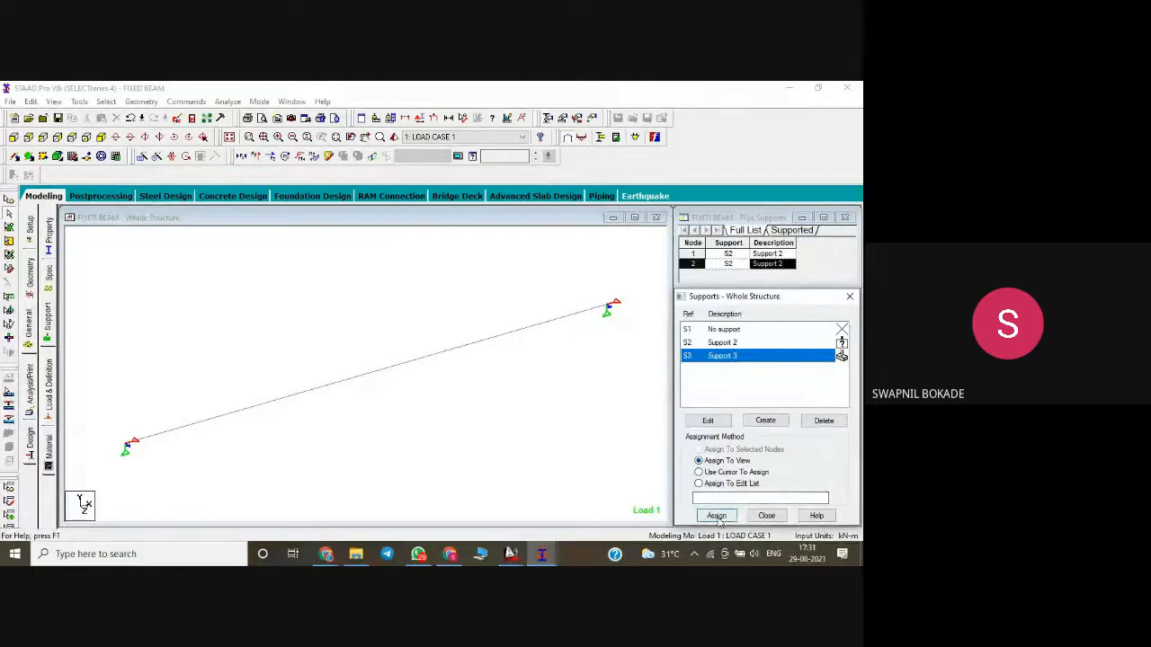
pyautogui.click(717, 516)
pyautogui.click(775, 441)
pyautogui.click(770, 442)
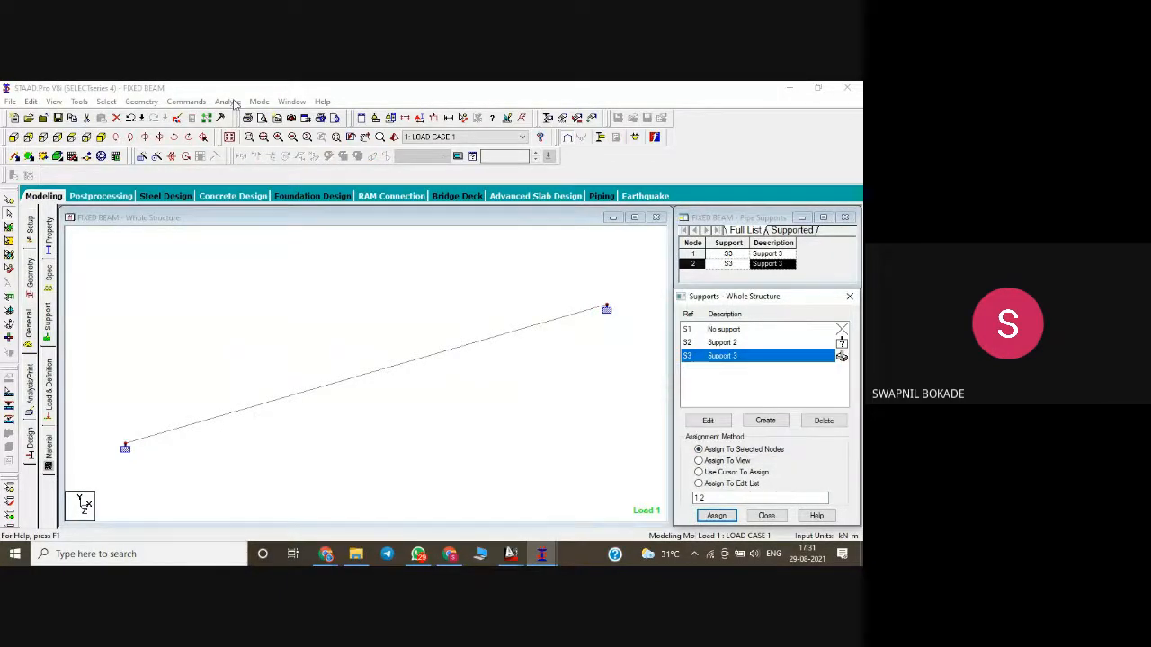
# - Save the structure with Support 3 at both beam ends, run the analysis, and finish it staying in Modeling mode
pyautogui.click(228, 102)
pyautogui.click(256, 114)
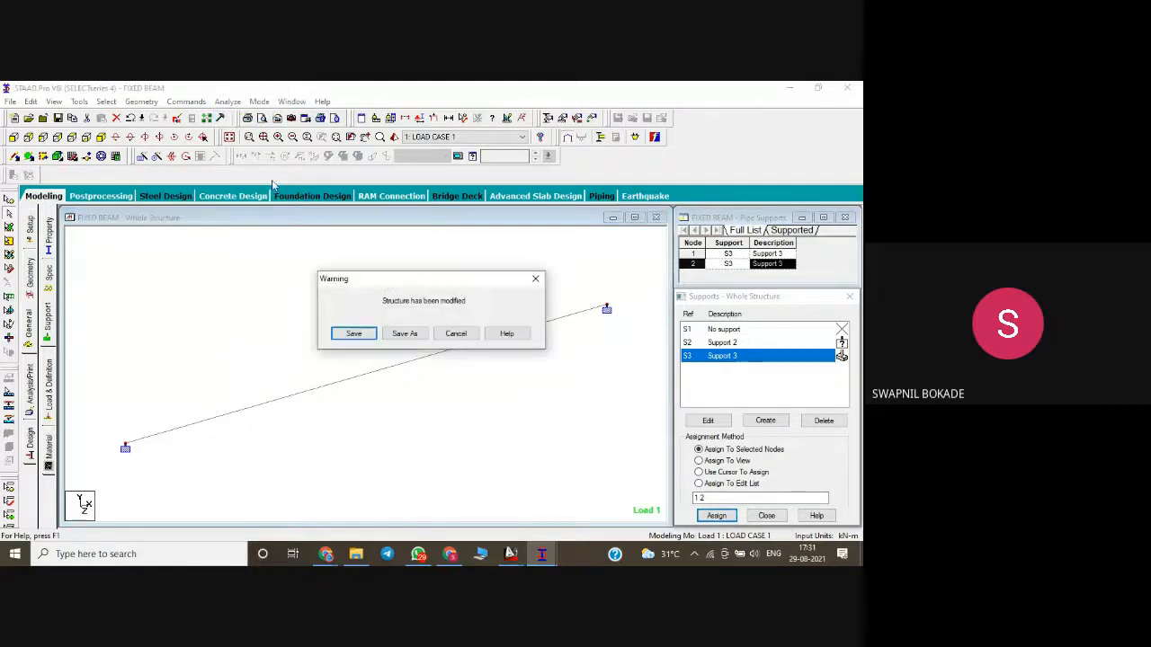
pyautogui.click(361, 333)
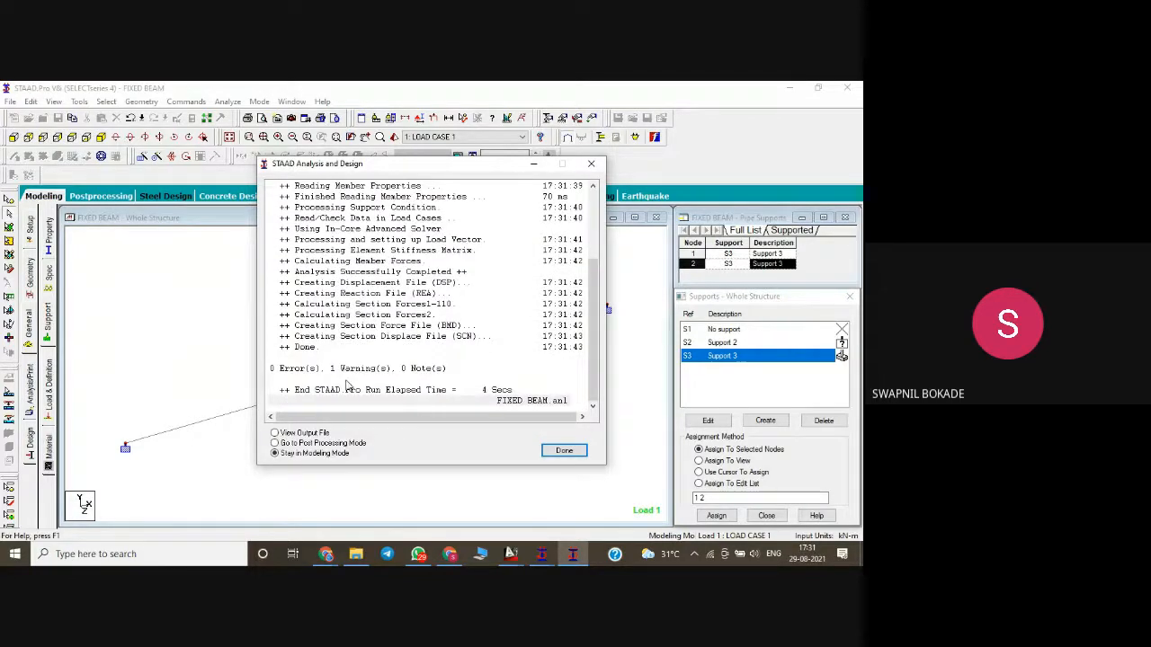
pyautogui.click(551, 452)
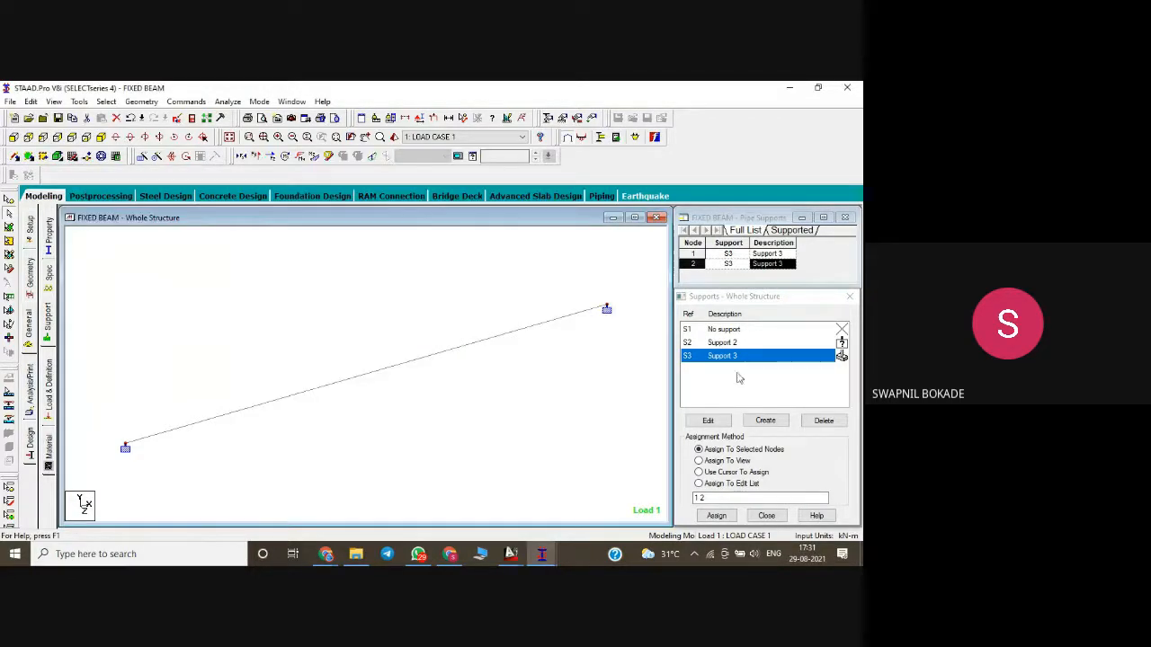
# - Delete the unused Support 2 definition from the whole structure's supports and confirm the deletion
pyautogui.click(728, 343)
pyautogui.press('Delete')
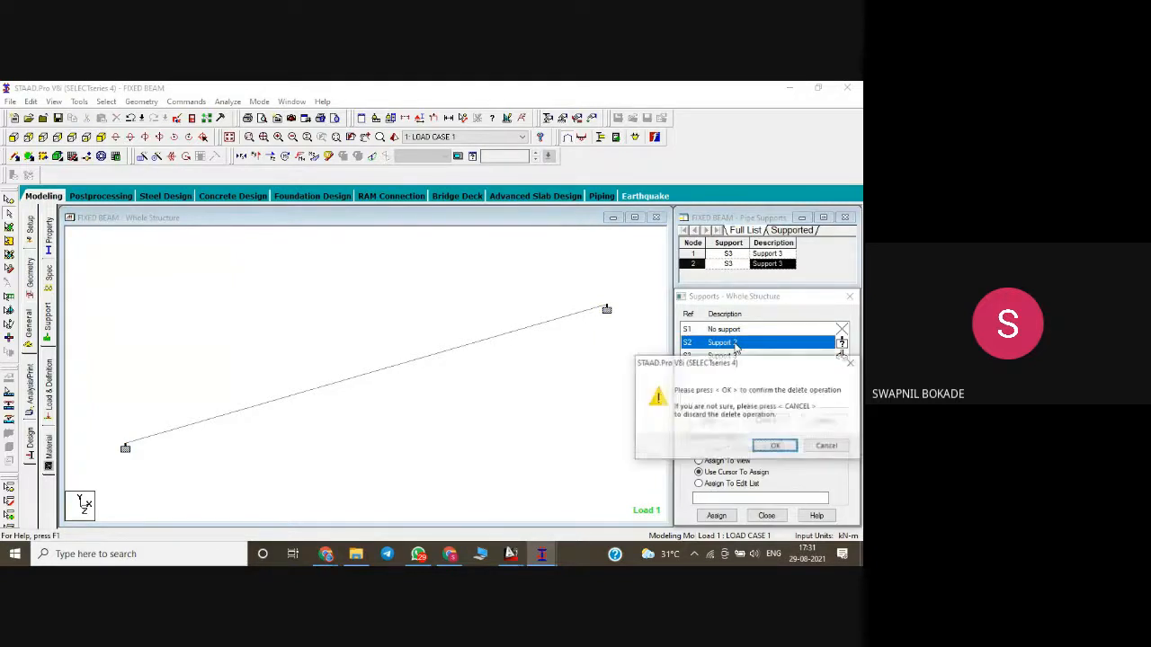
pyautogui.press('Return')
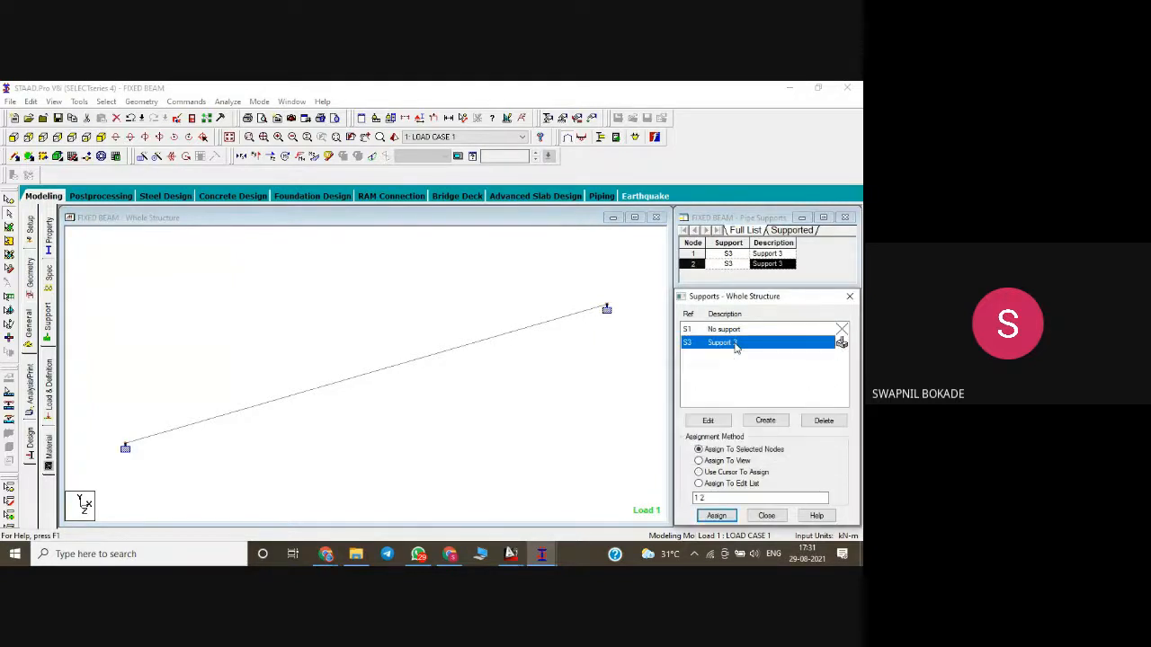
# - Save the modified structure, rerun the analysis, view the warning in the output file, and close the output viewer
pyautogui.click(229, 101)
pyautogui.click(236, 114)
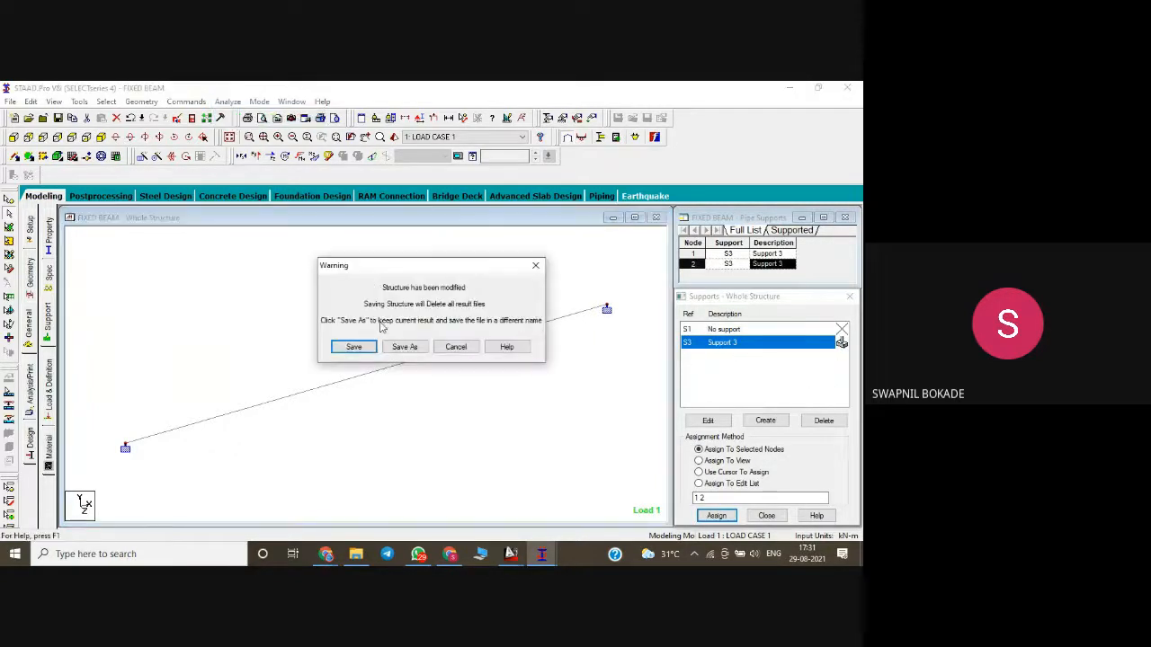
pyautogui.click(352, 346)
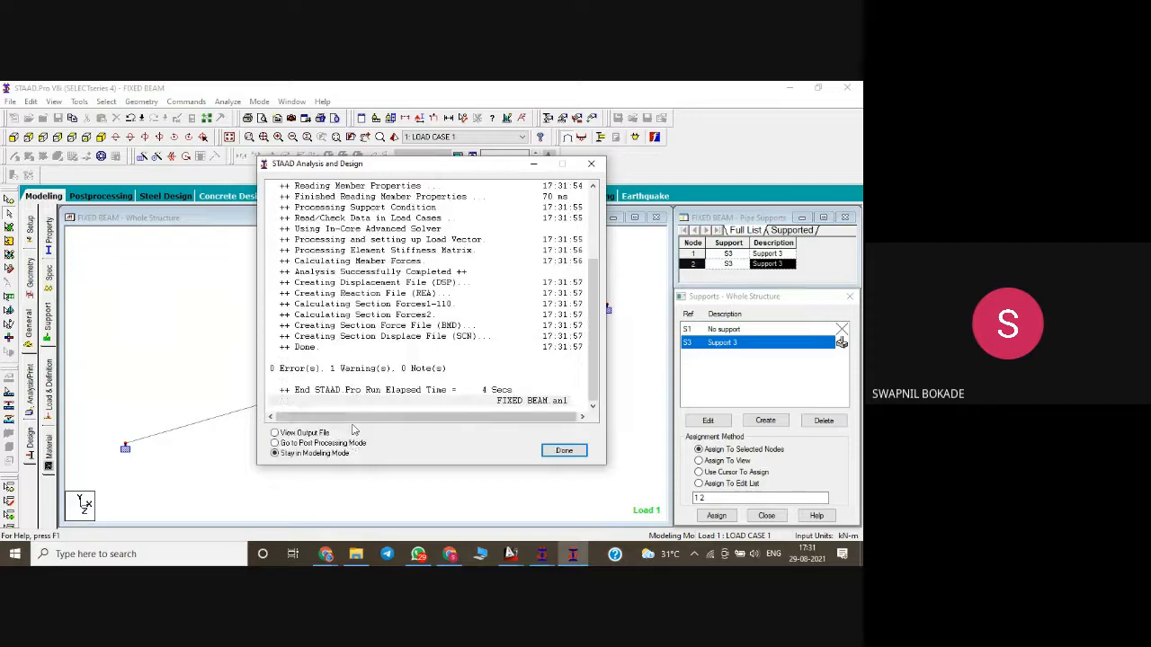
pyautogui.click(334, 444)
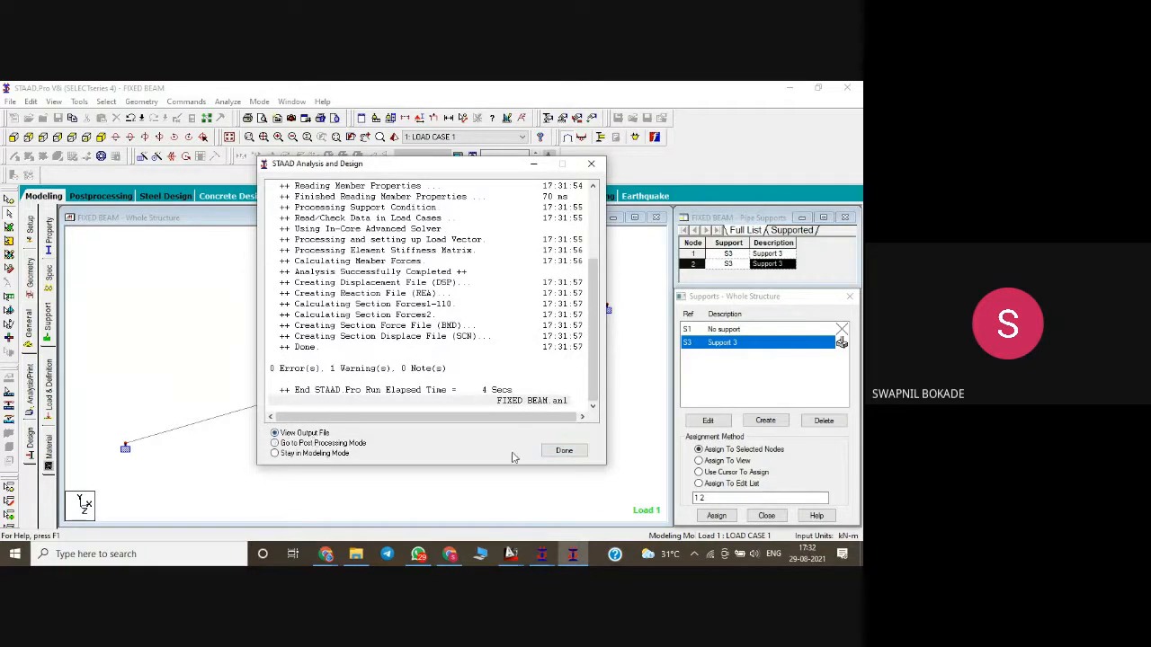
pyautogui.click(560, 451)
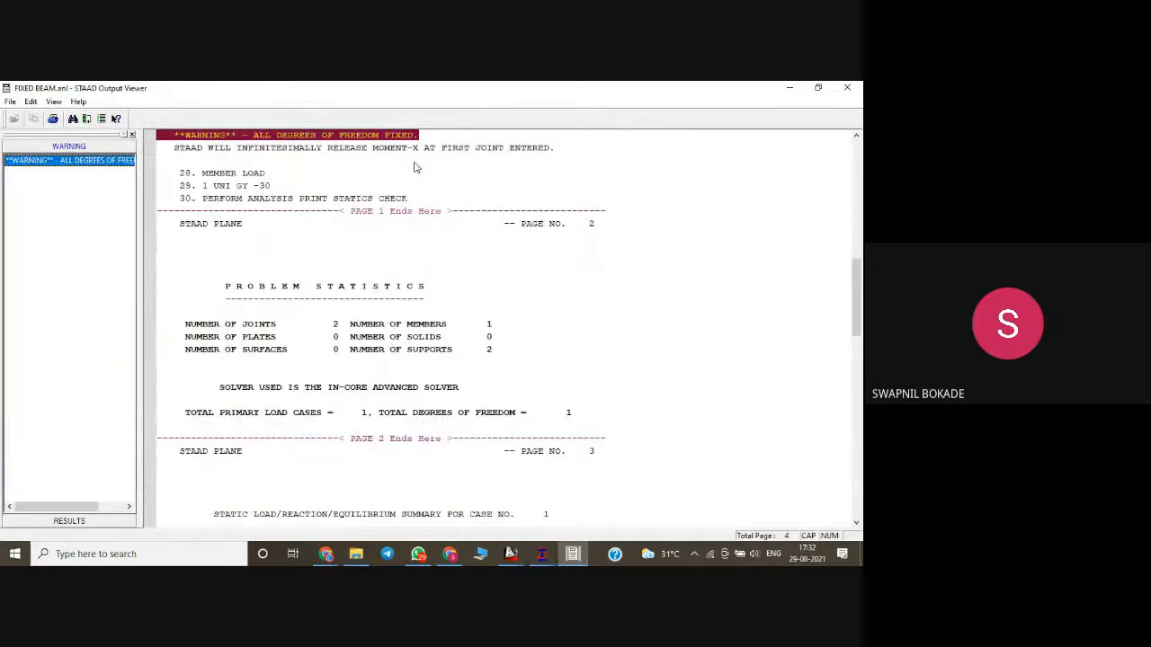
pyautogui.click(847, 88)
# - Close and reopen the FIXED BEAM model from the recent files, and run its analysis again
pyautogui.click(847, 87)
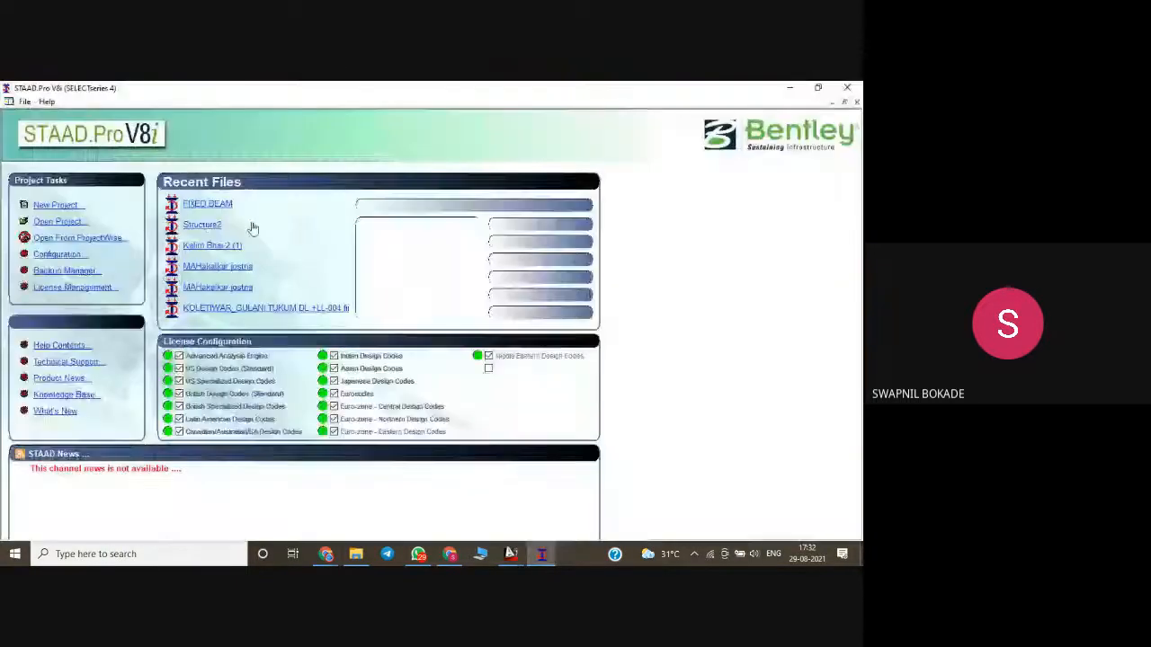
pyautogui.click(214, 204)
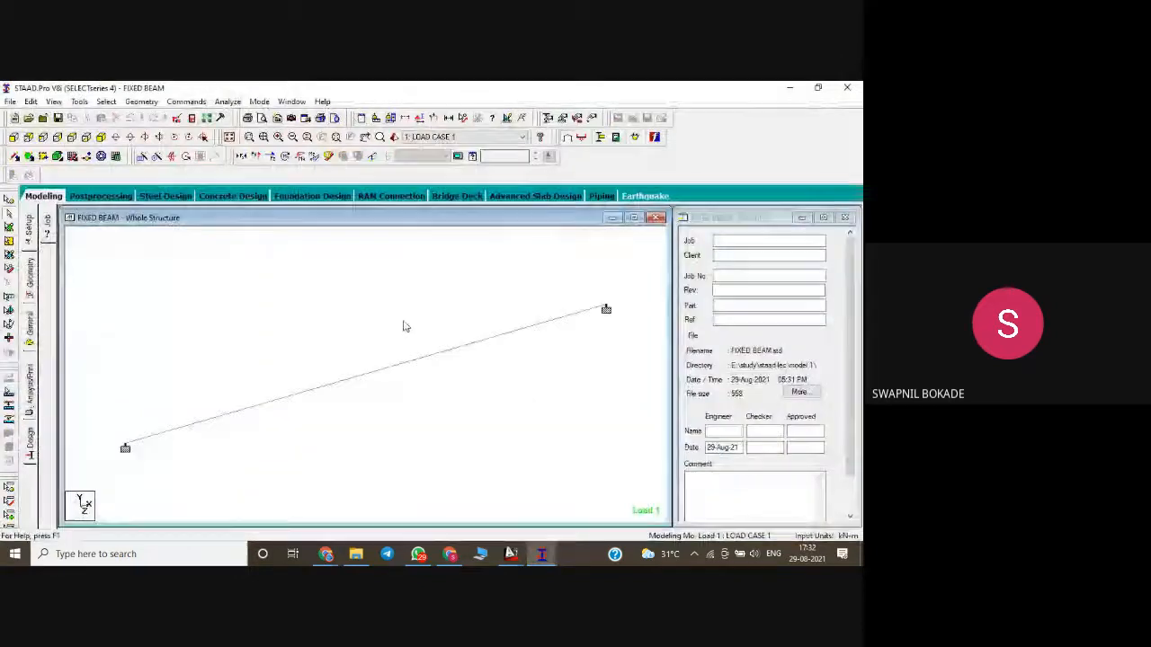
pyautogui.click(228, 100)
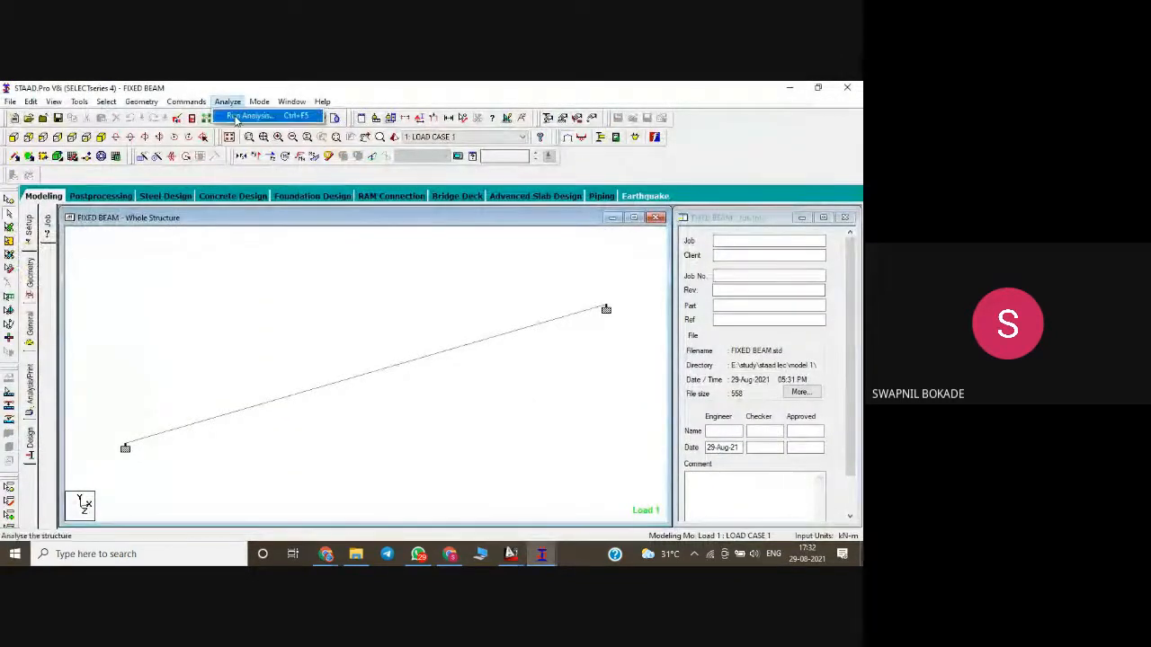
pyautogui.click(236, 117)
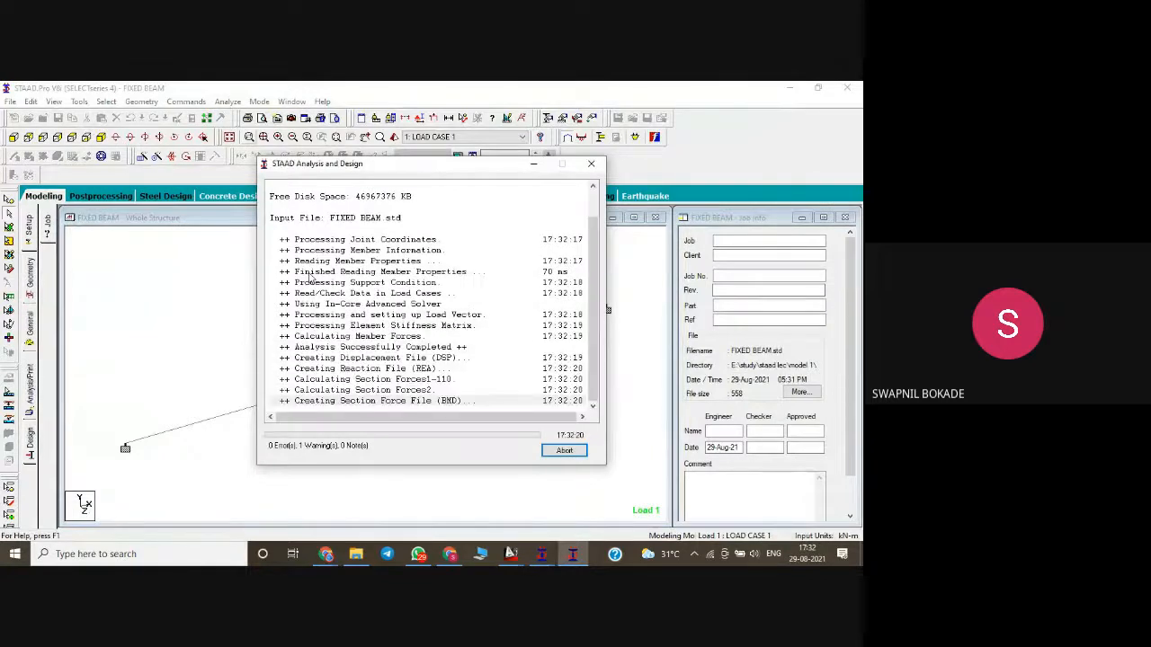
# - View the analysis output file, examine its warning and results sections, and close the output viewer
pyautogui.click(321, 436)
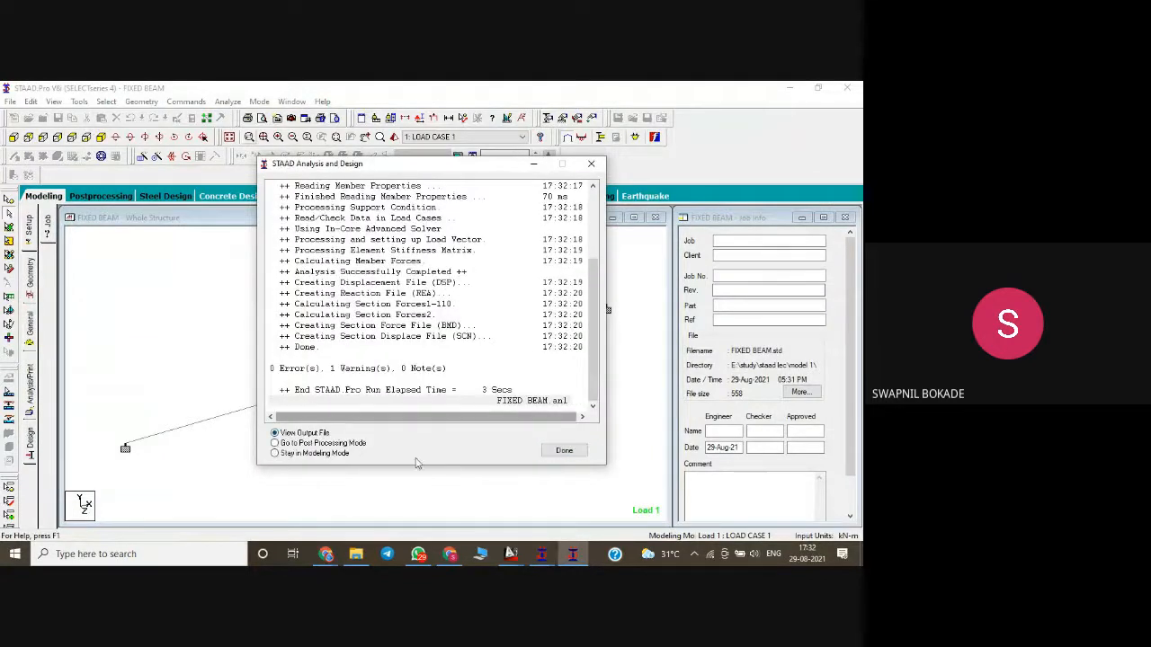
pyautogui.click(563, 451)
pyautogui.click(69, 160)
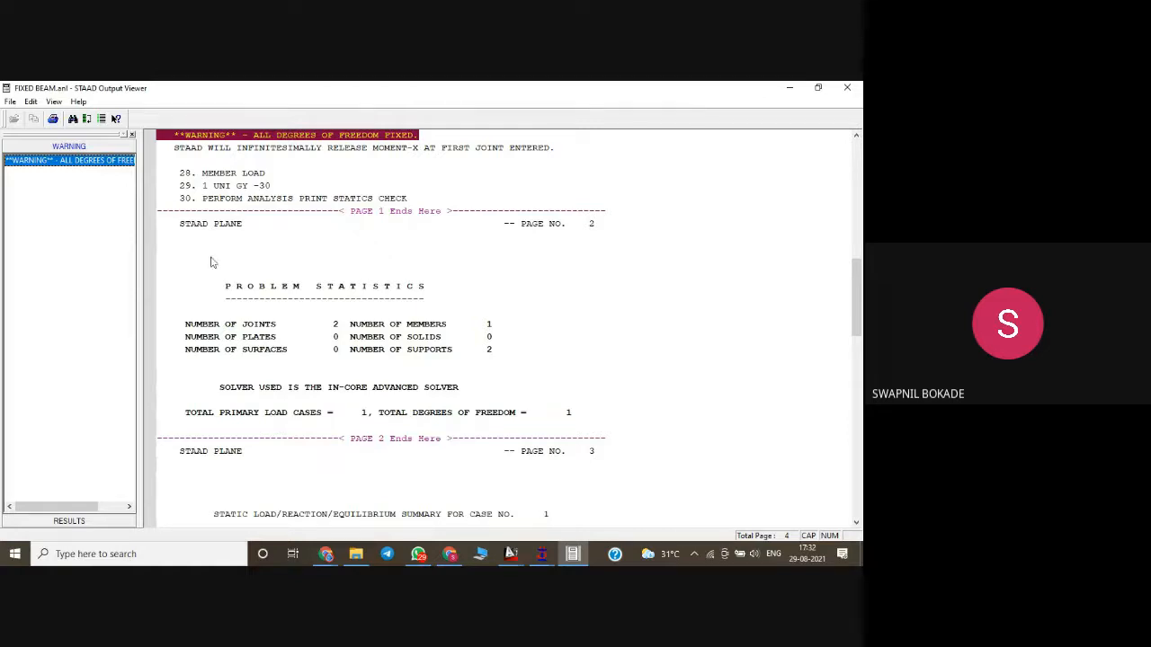
pyautogui.click(108, 521)
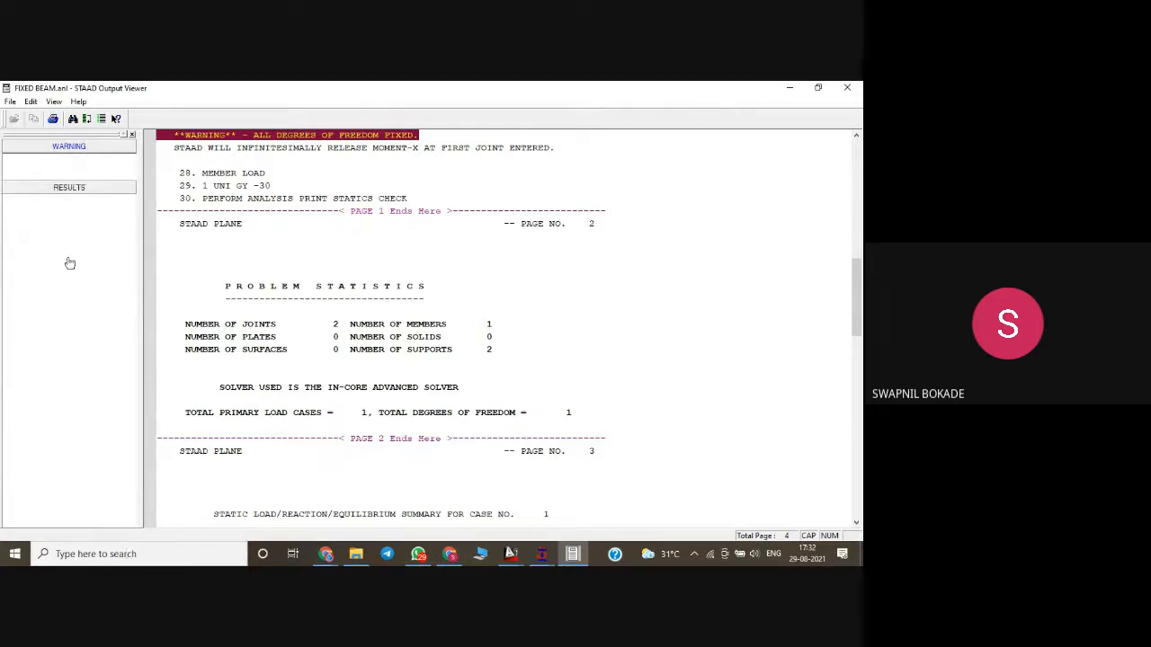
pyautogui.click(847, 87)
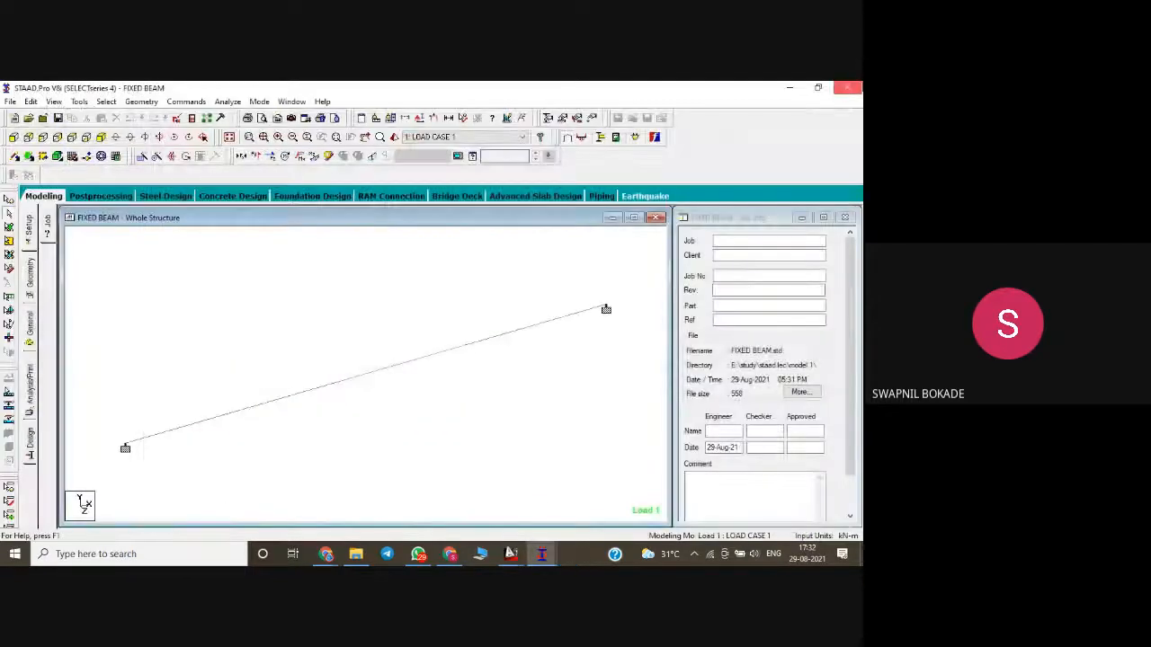
# - Switch to the Google Meet call, look through its participants, options, messages, meeting details and safety settings, and open the recording controls
pyautogui.click(457, 558)
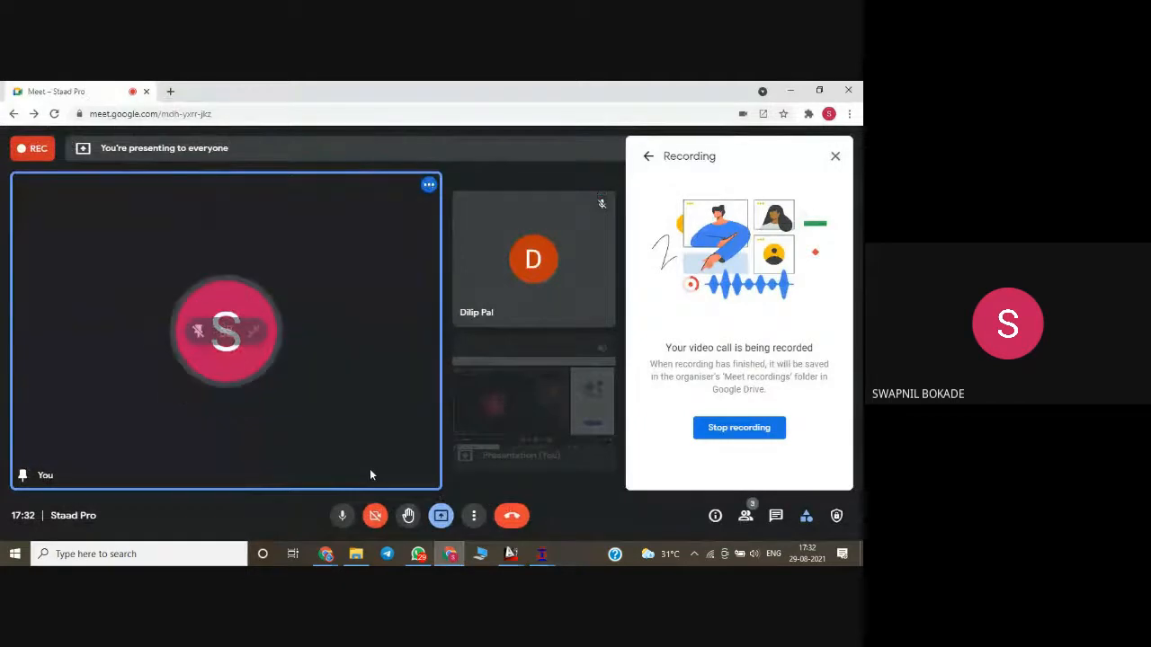
pyautogui.click(746, 519)
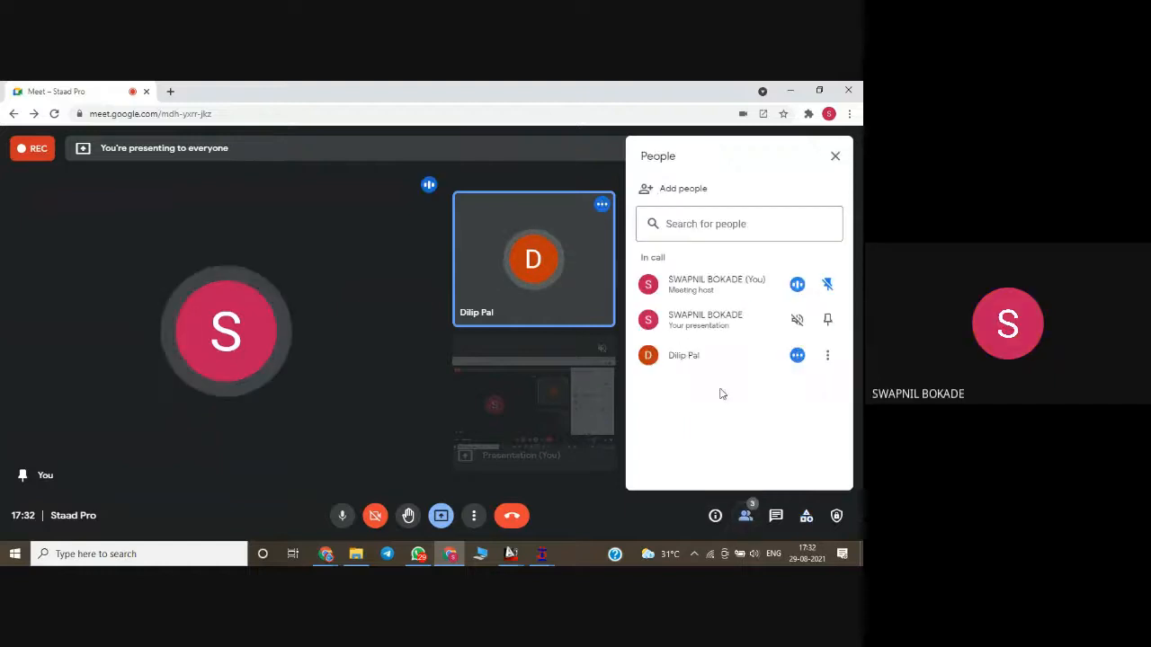
pyautogui.click(474, 515)
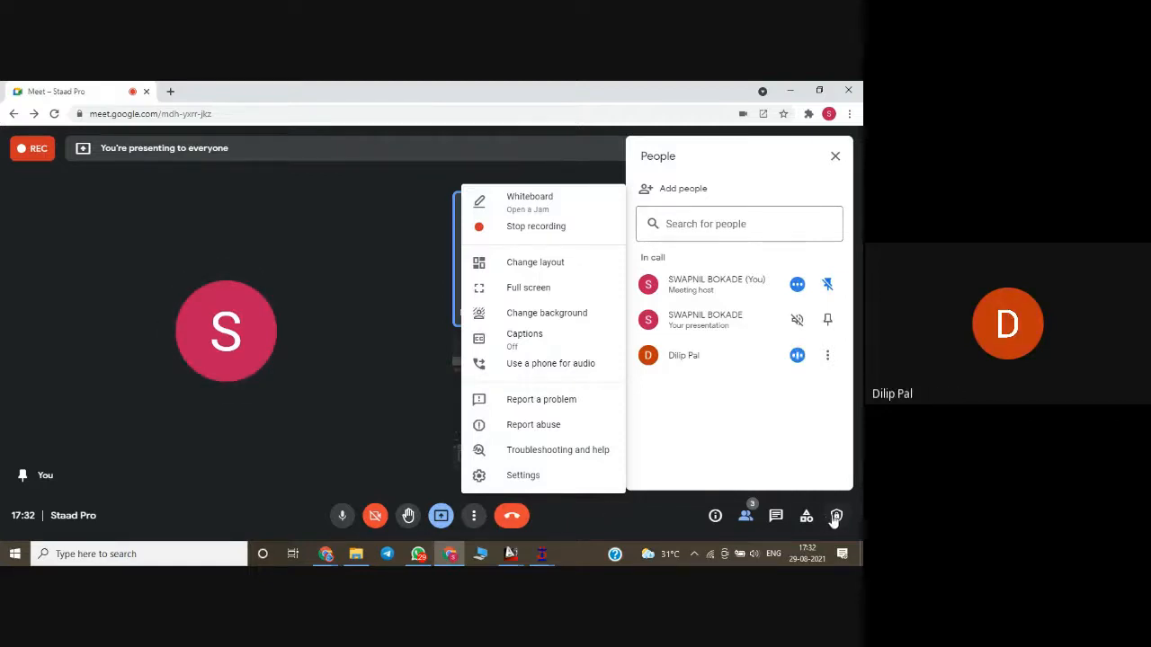
pyautogui.click(776, 515)
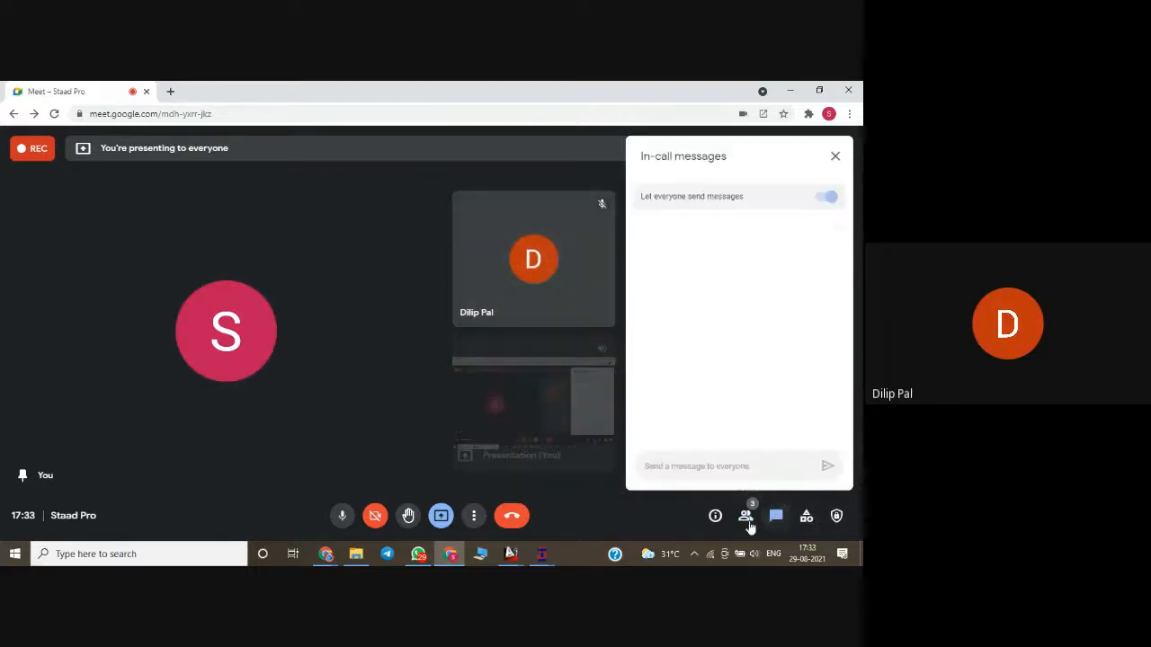
pyautogui.click(714, 515)
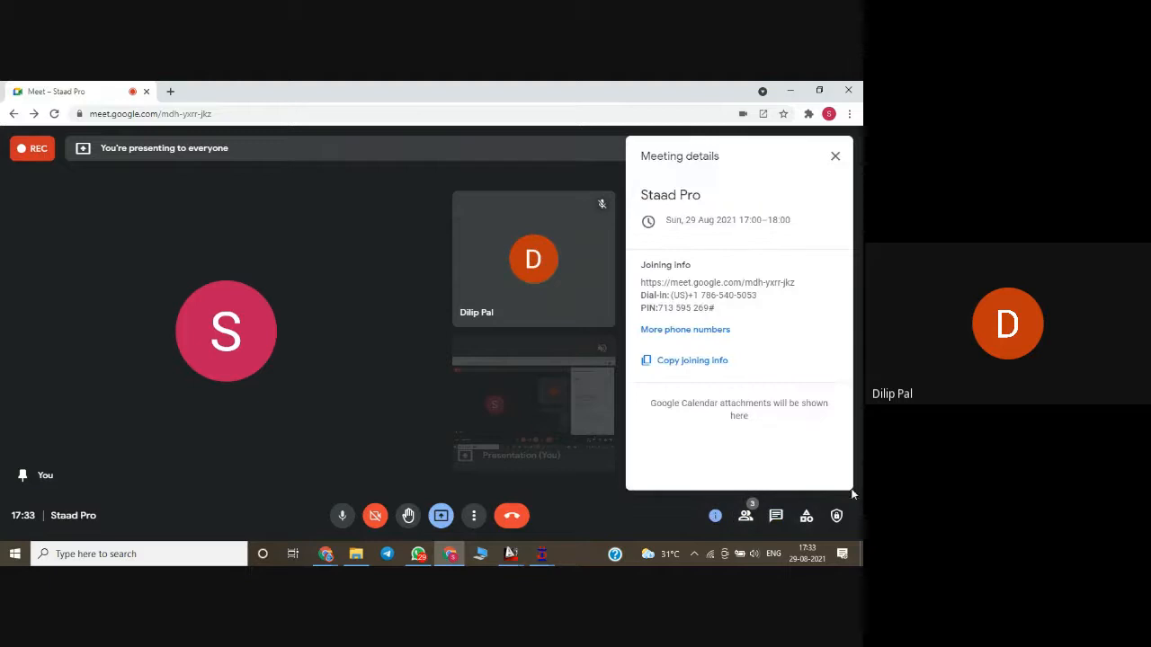
pyautogui.click(837, 517)
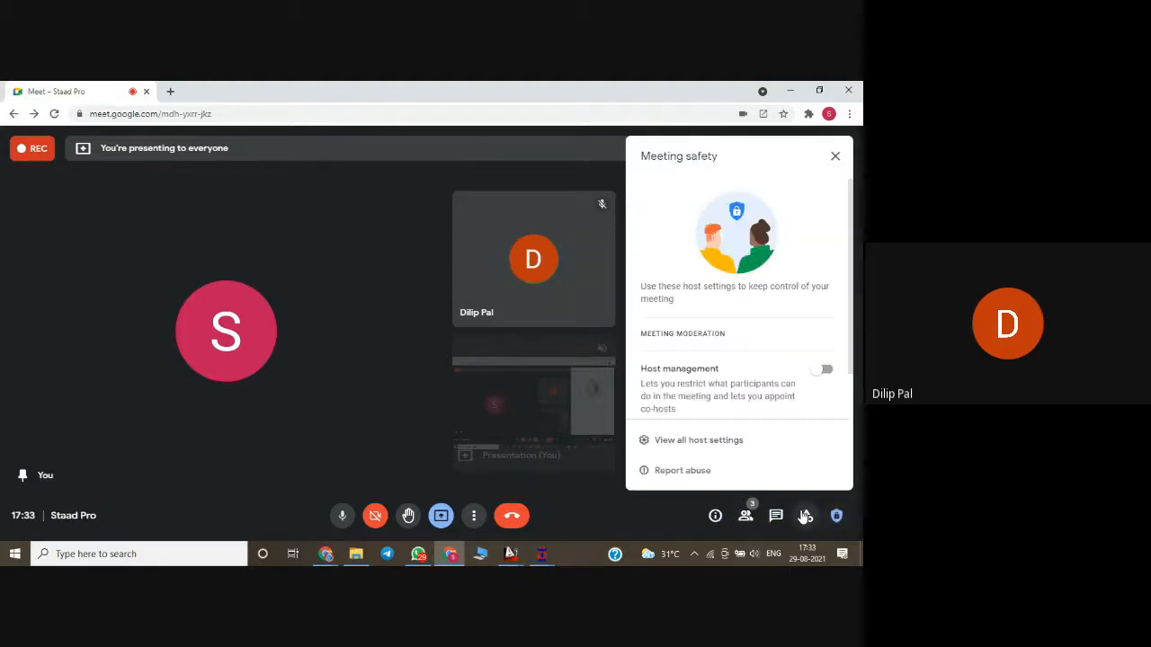
pyautogui.click(807, 515)
pyautogui.click(713, 350)
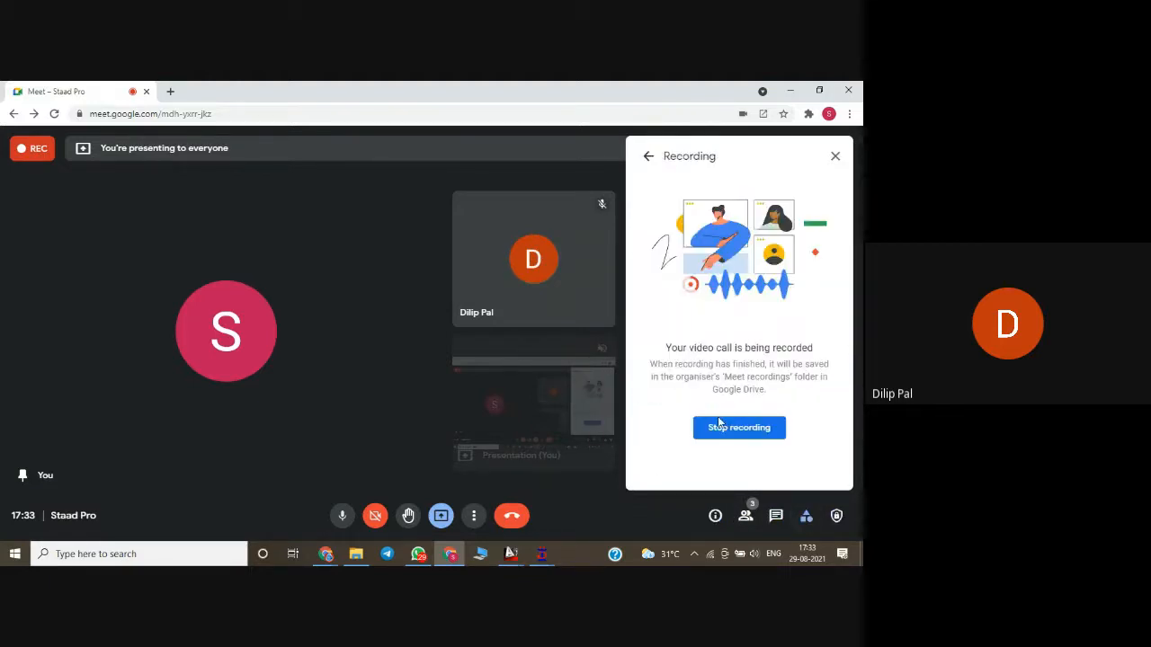